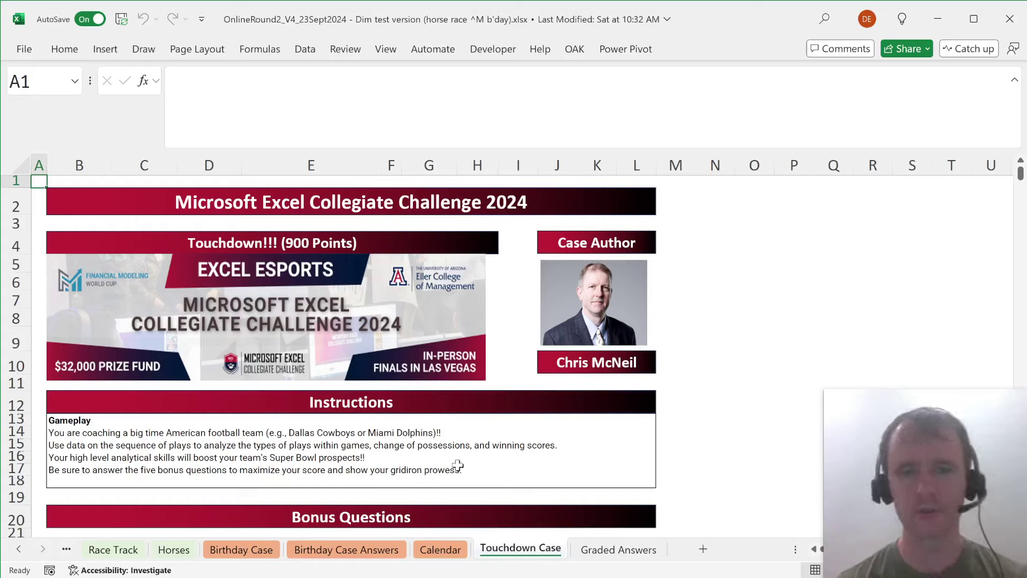
# Read through the instructions, the five bonus questions and the Level 1 rules of the Touchdown case.
pyautogui.scroll(-6, 458, 465)
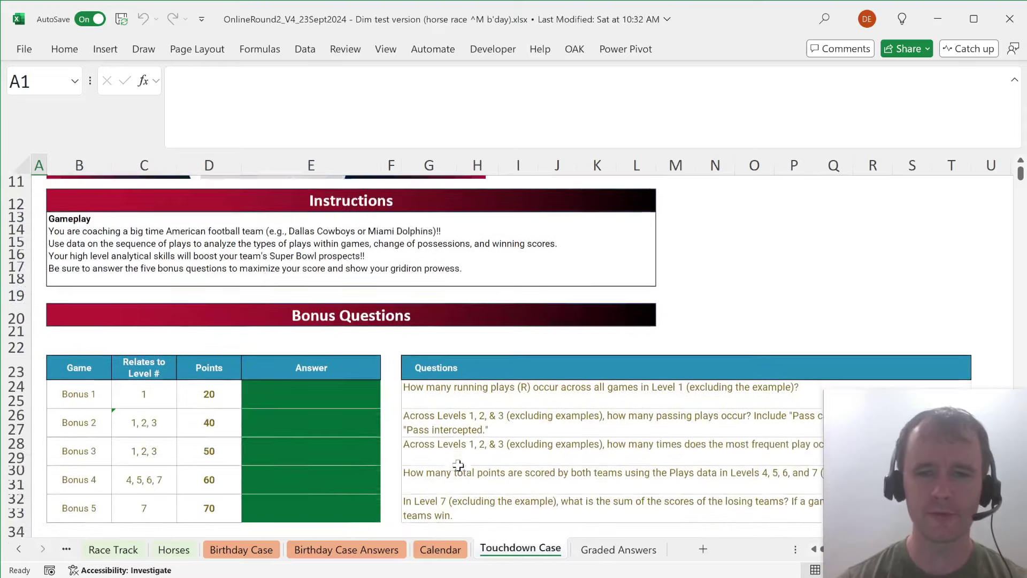
pyautogui.scroll(-1, 458, 465)
pyautogui.scroll(1, 458, 465)
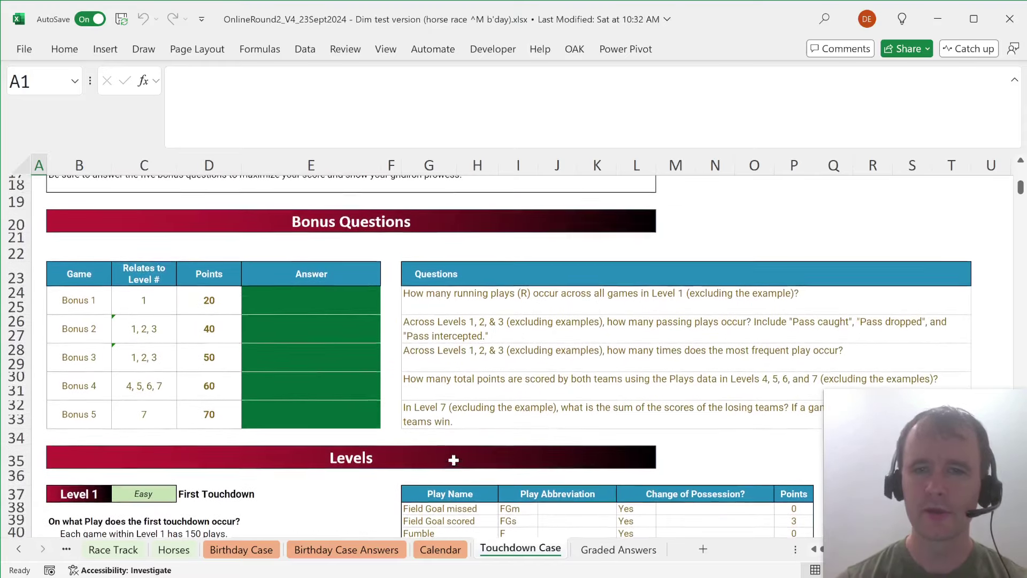
pyautogui.click(418, 301)
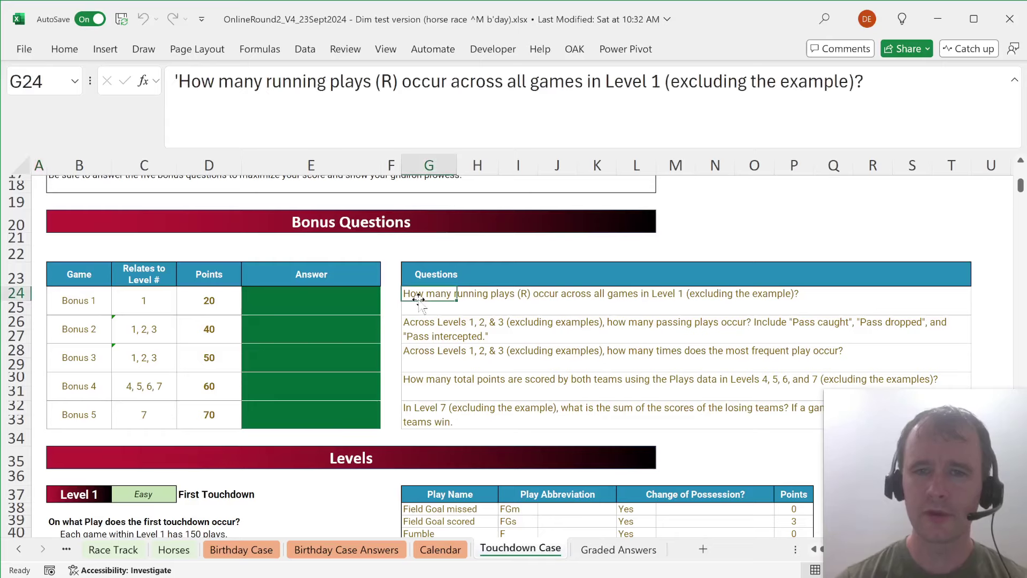
pyautogui.scroll(-8, 419, 300)
pyautogui.scroll(7, 418, 300)
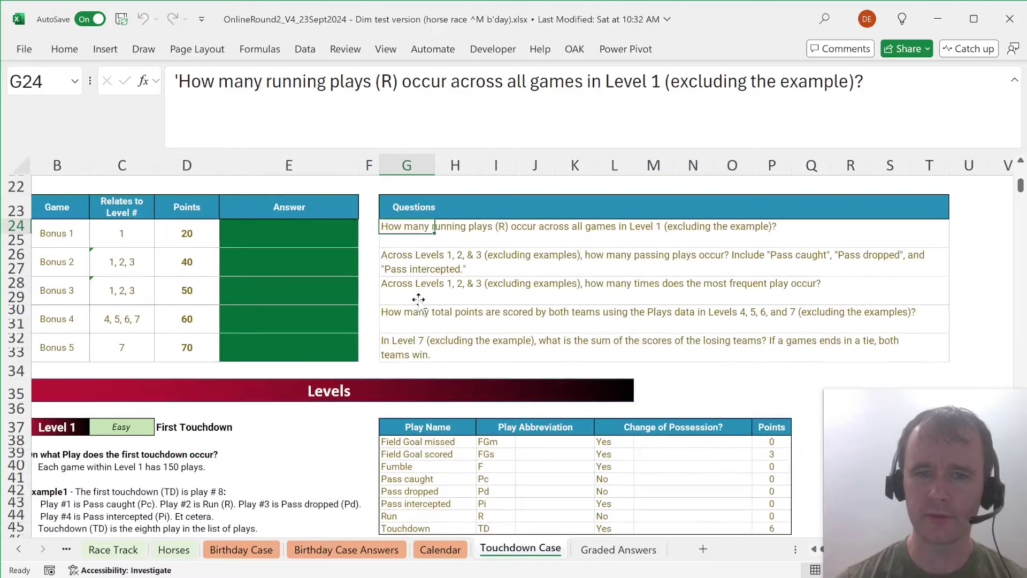
pyautogui.scroll(-2, 419, 300)
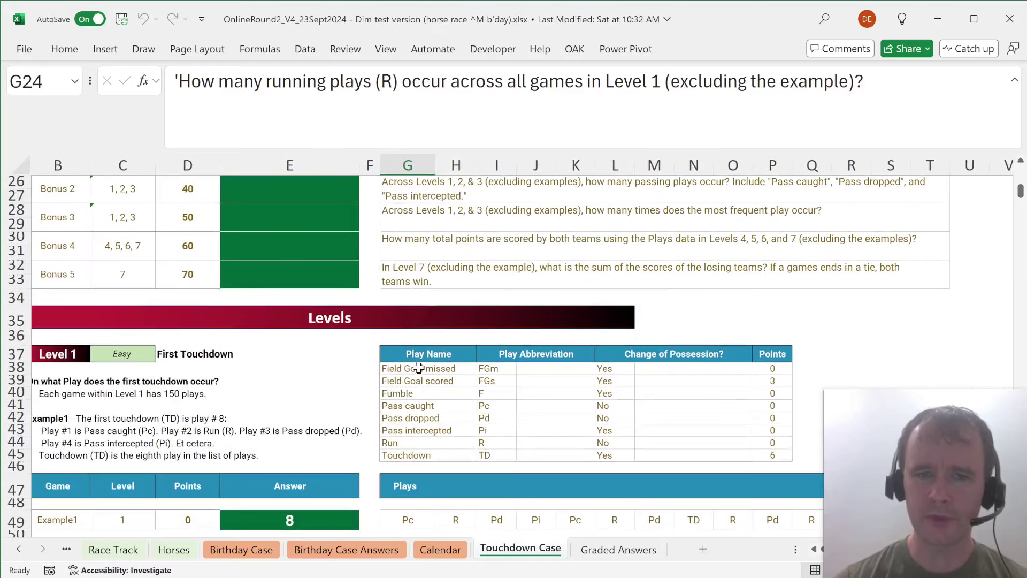
# Examine the play names in column G, from Field Goal missed through Touchdown.
pyautogui.click(418, 368)
pyautogui.hotkey('ctrl', 'shift', 'Down')
pyautogui.press('Down')
pyautogui.press('Down')
pyautogui.press('Down')
pyautogui.press('Down')
pyautogui.press('Down')
pyautogui.press('Down')
pyautogui.press('Down')
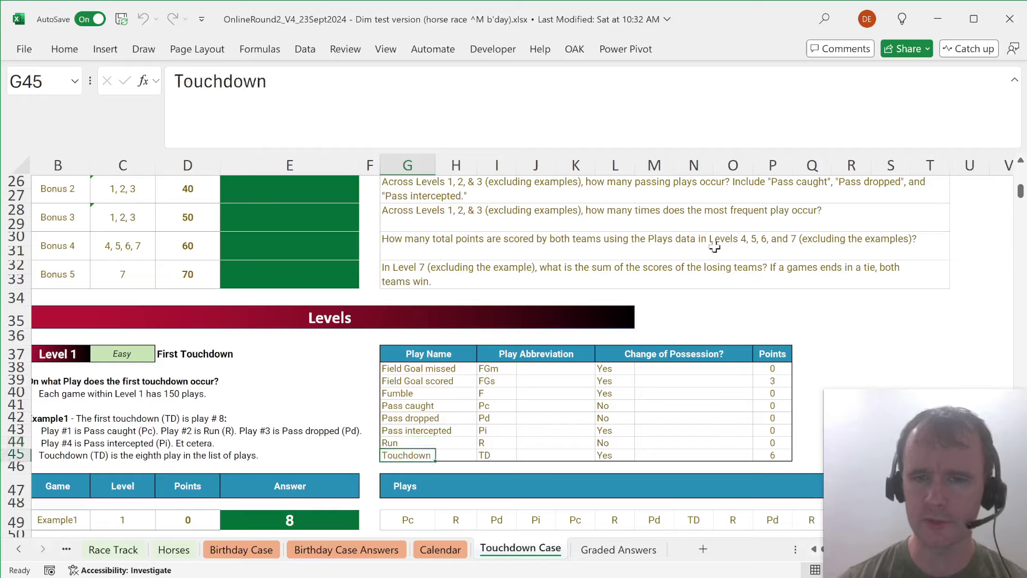
# Examine the Play Abbreviation, Change of Possession and Points columns of the play table.
pyautogui.hotkey('ctrl', 'Up')
pyautogui.press('Right')
pyautogui.press('Down')
pyautogui.press('Right')
pyautogui.press('Right')
pyautogui.press('Left')
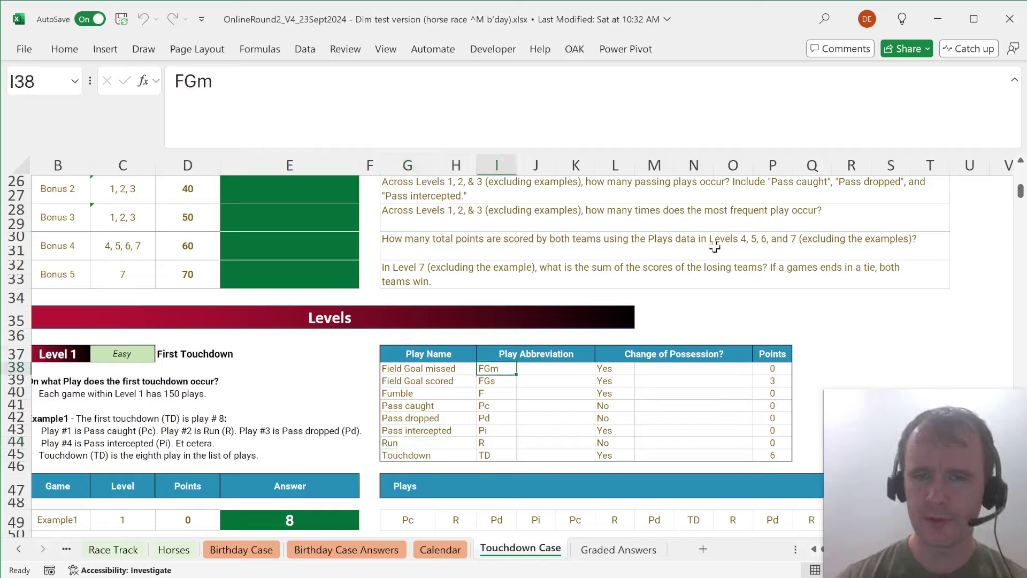
pyautogui.hotkey('ctrl', 'shift', 'Down')
pyautogui.press('Right')
pyautogui.press('Right')
pyautogui.press('Right')
pyautogui.hotkey('ctrl', 'shift', 'Down')
pyautogui.press('Right')
pyautogui.press('Right')
pyautogui.press('Right')
pyautogui.press('Right')
pyautogui.hotkey('ctrl', 'shift', 'Down')
pyautogui.hotkey('ctrl', 'Left')
pyautogui.hotkey('ctrl', 'Left')
pyautogui.press('Left')
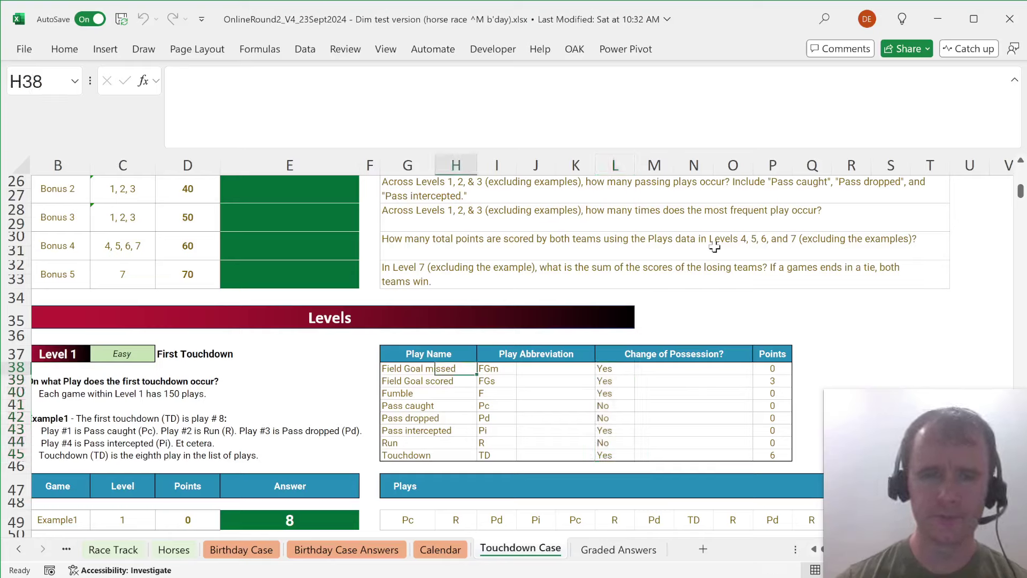
# Define a named range for the play abbreviations from FGm to TD in I38:I45.
pyautogui.press('Right')
pyautogui.hotkey('ctrl', 'shift', 'Down')
pyautogui.hotkey('alt', 'F3')
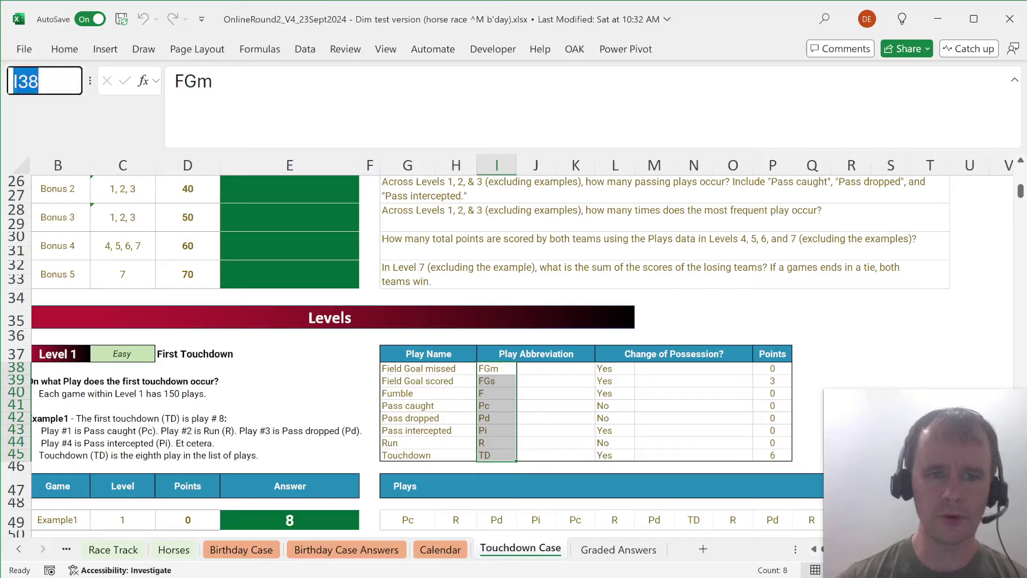
pyautogui.write('K38')
pyautogui.press('Return')
# Name the Change of Possession values in L38:L45 "chg".
pyautogui.press('Right')
pyautogui.hotkey('ctrl', 'shift', 'Down')
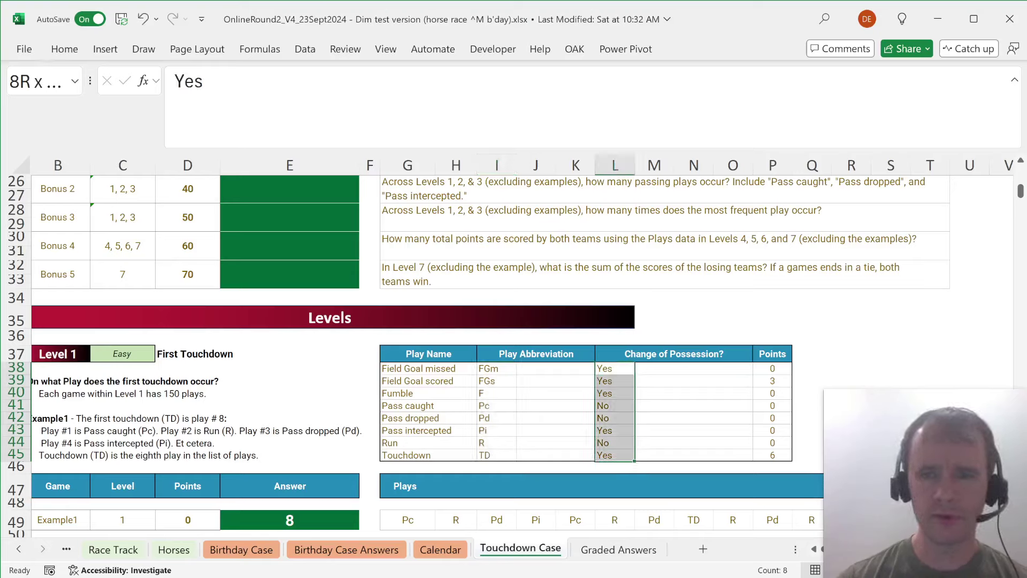
pyautogui.hotkey('alt', 'F3')
pyautogui.write('ch')
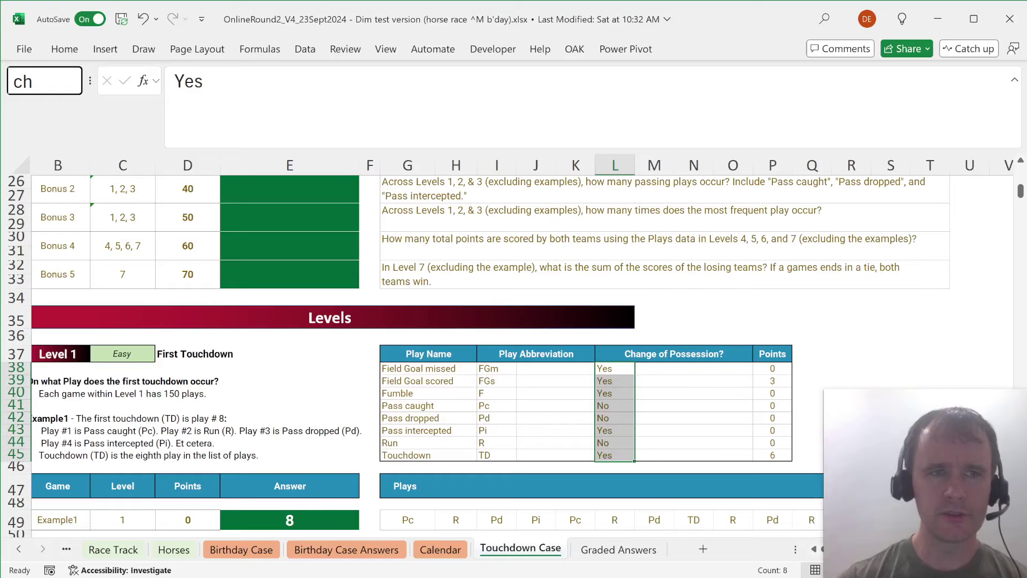
pyautogui.write('g')
pyautogui.press('Return')
# Name the Points values in P38:P45 "pts".
pyautogui.hotkey('ctrl', 'Right')
pyautogui.hotkey('ctrl', 'shift', 'Down')
pyautogui.hotkey('alt', 'F3')
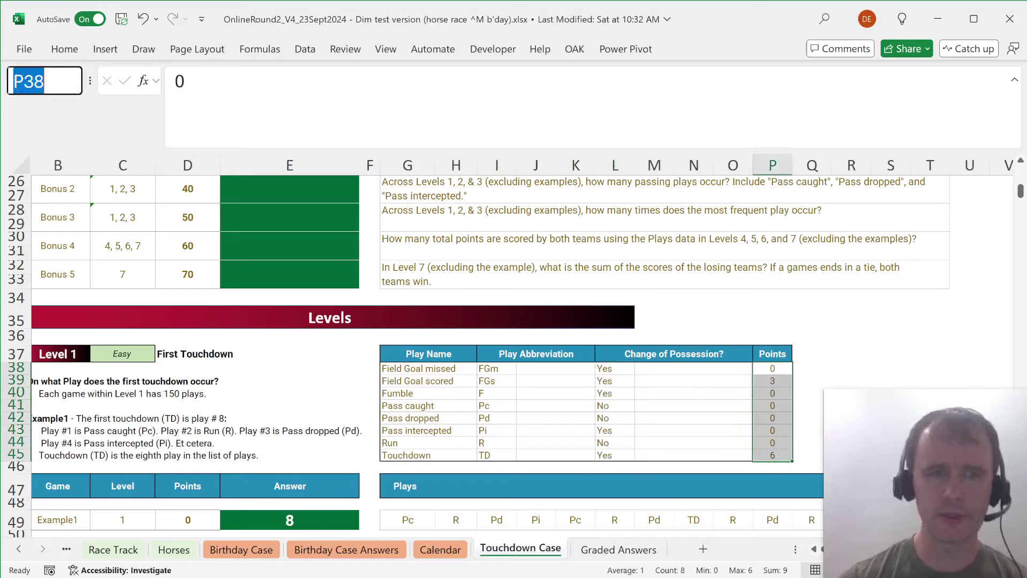
pyautogui.write('pts')
pyautogui.press('Return')
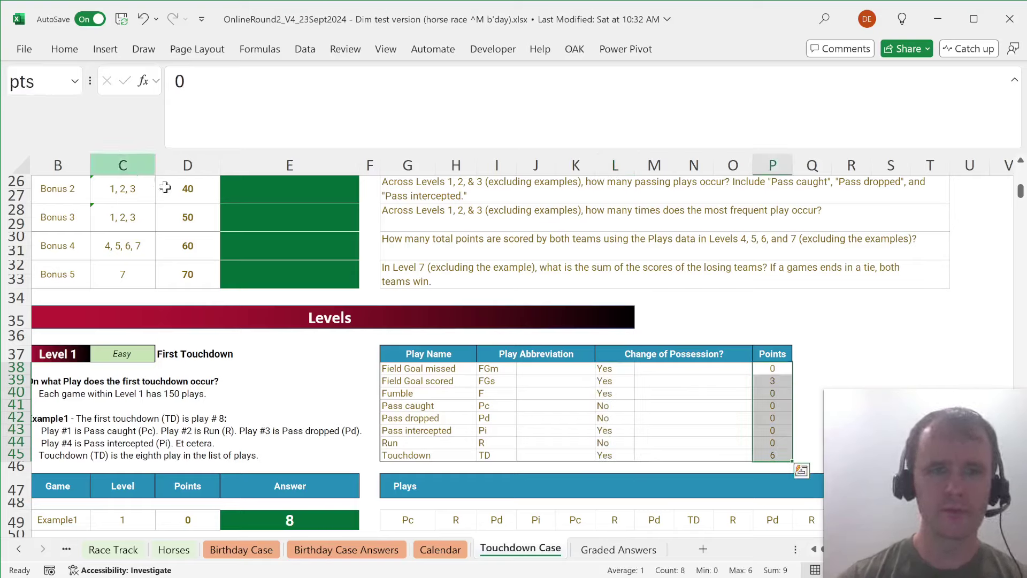
# Answer Bonus 1 in E24 with a COUNTIFS formula counting "R" across all Level 1 game plays, starting at G51 and excluding the example.
pyautogui.scroll(2, 305, 313)
pyautogui.click(287, 247)
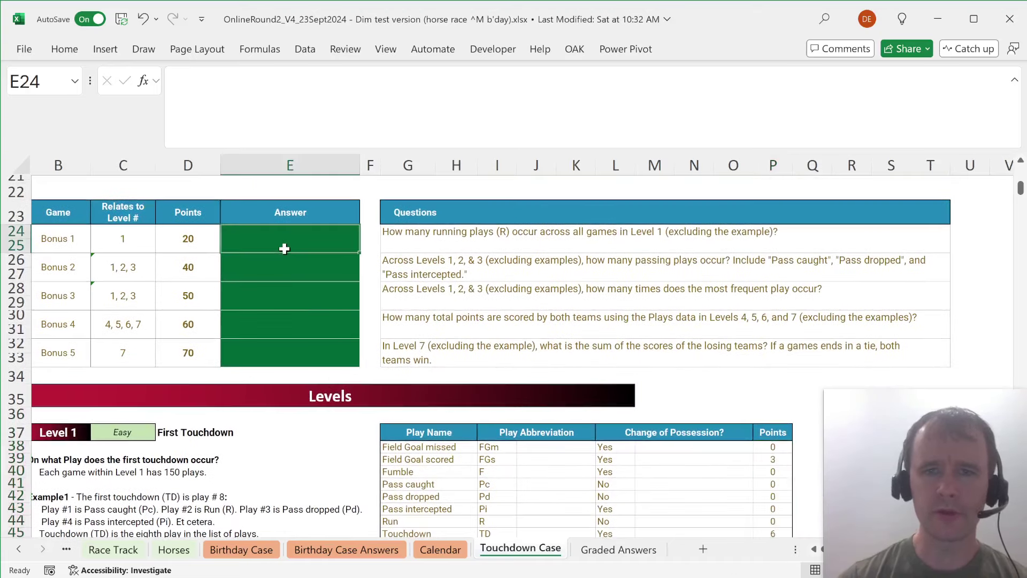
pyautogui.scroll(-5, 401, 368)
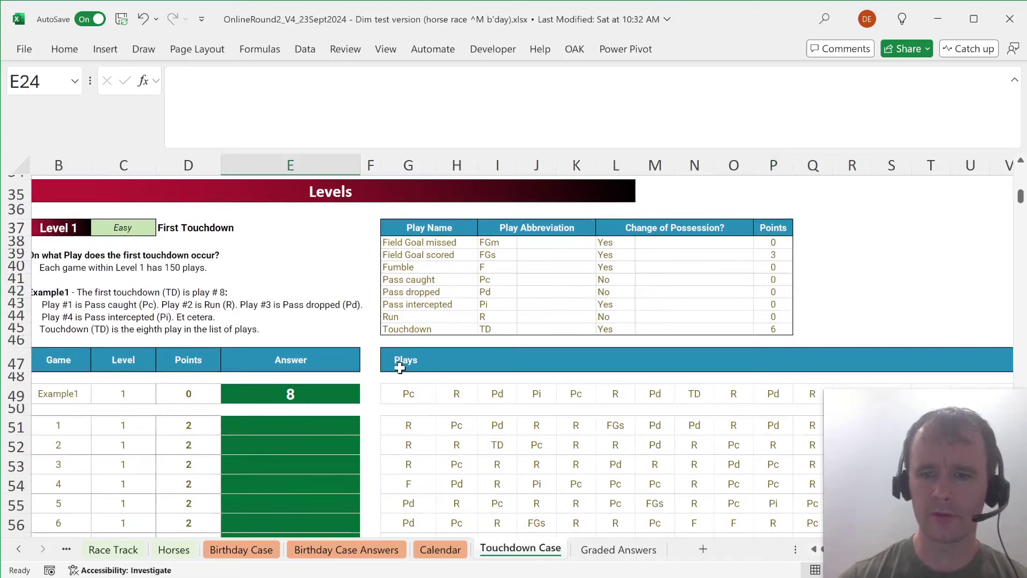
pyautogui.write('=countifs')
pyautogui.press('Tab')
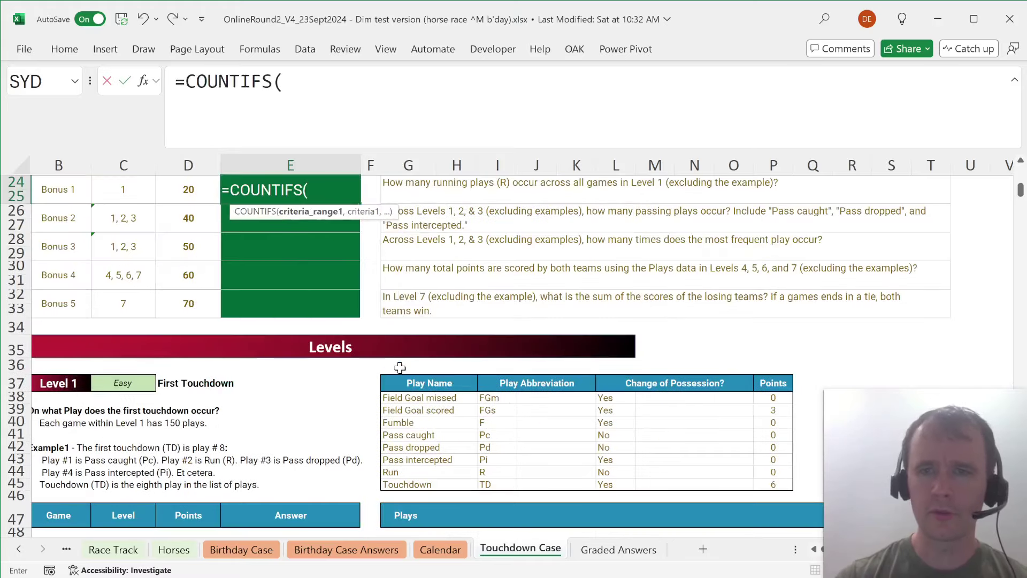
pyautogui.scroll(-1, 400, 368)
pyautogui.scroll(-1, 400, 368)
pyautogui.click(408, 475)
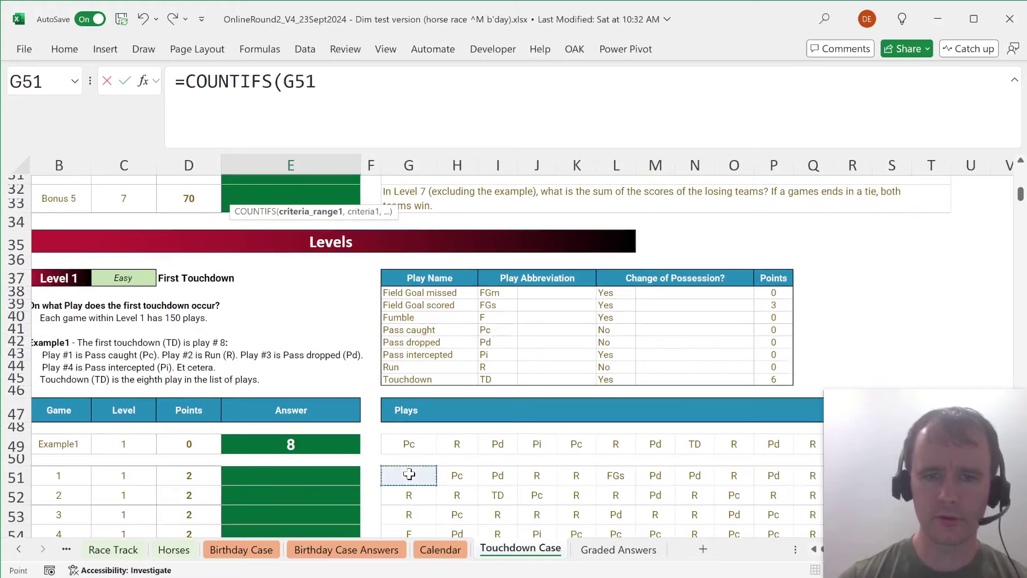
pyautogui.hotkey('ctrl', 'shift', 'Right')
pyautogui.hotkey('ctrl', 'shift', 'Down')
pyautogui.write(',"R"')
pyautogui.press('Return')
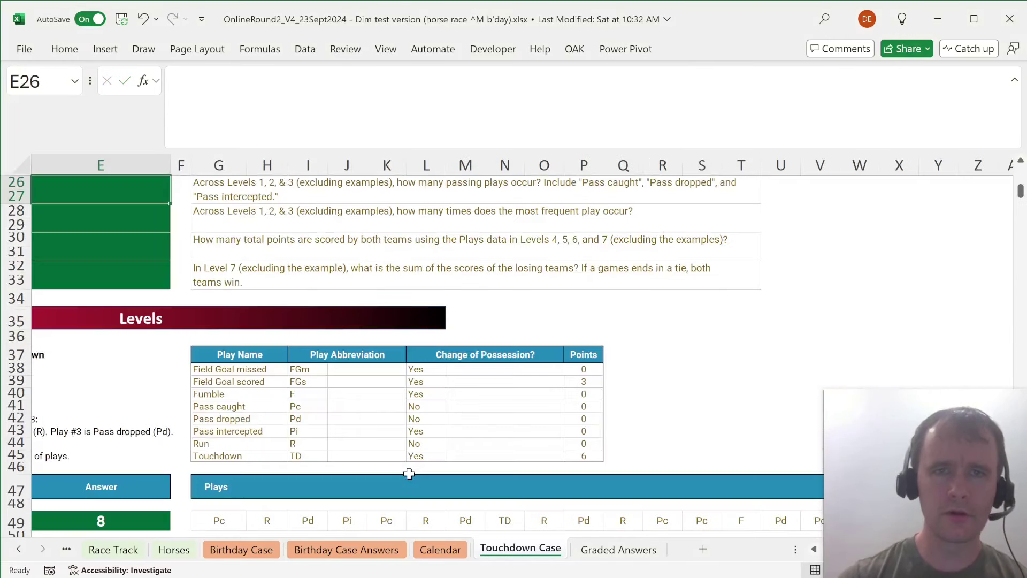
# Check the Bonus 1 answer, the Bonus 2 question and the three pass abbreviations Pc, Pd and Pi.
pyautogui.press('Up')
pyautogui.press('Down')
pyautogui.press('Right')
pyautogui.press('Right')
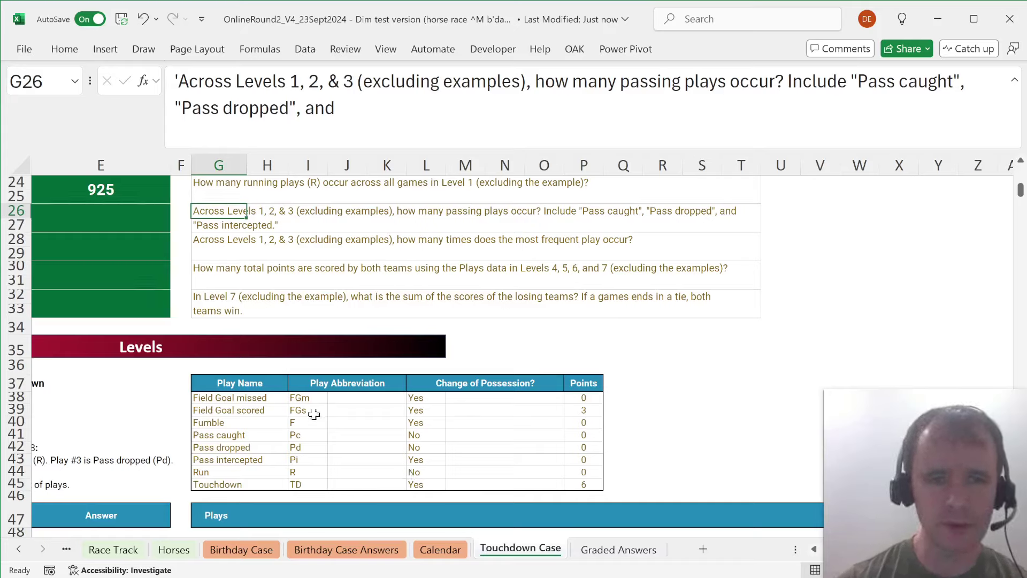
pyautogui.click(308, 434)
pyautogui.hotkey('shift', 'Down')
pyautogui.hotkey('shift', 'Down')
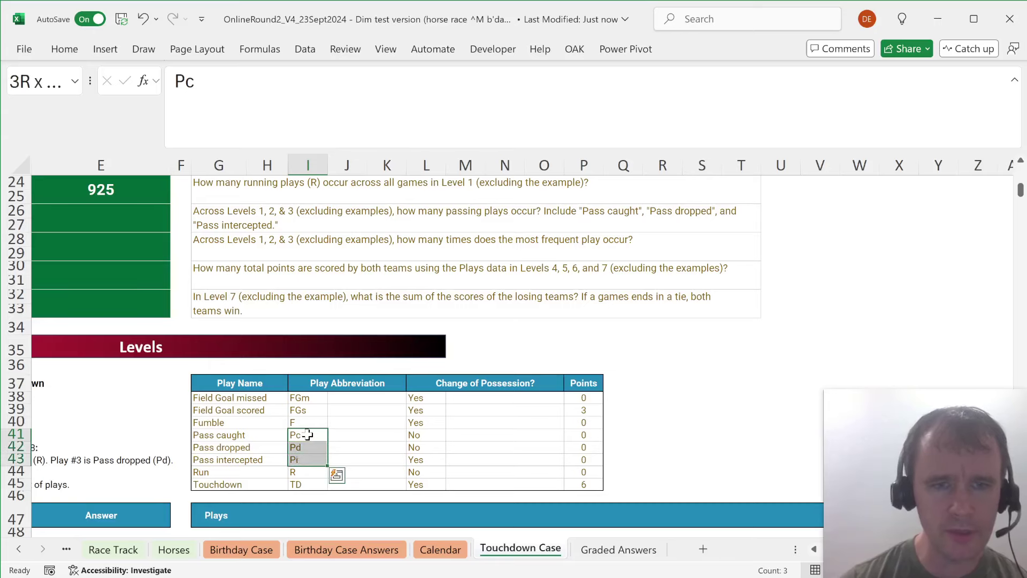
pyautogui.hscroll(-3, 216, 382)
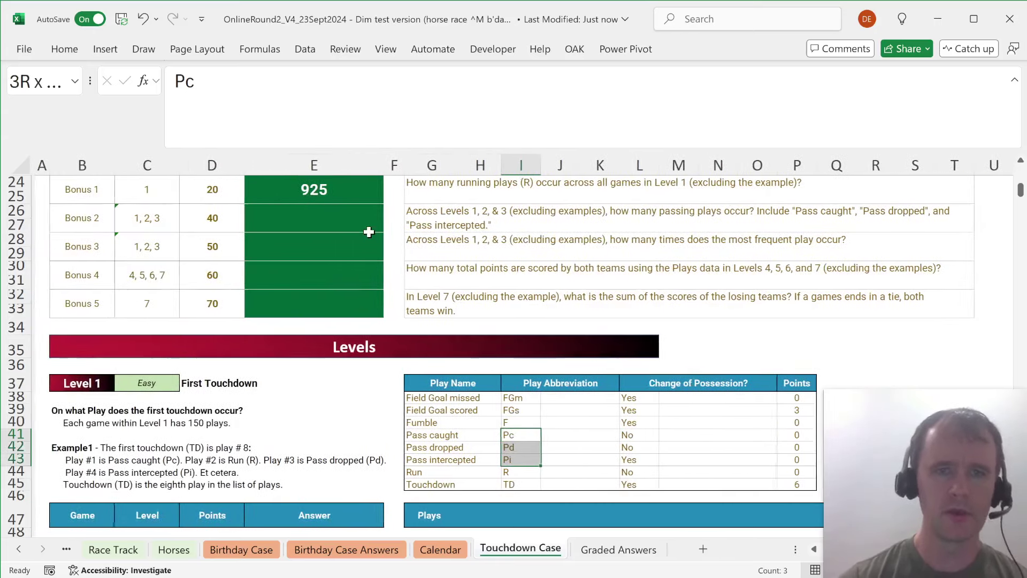
# Start the Bonus 2 formula in E26 with =COUNTIFS(G51:EZ70,"P*") for the Level 1 passing plays.
pyautogui.click(327, 218)
pyautogui.write('=countifs')
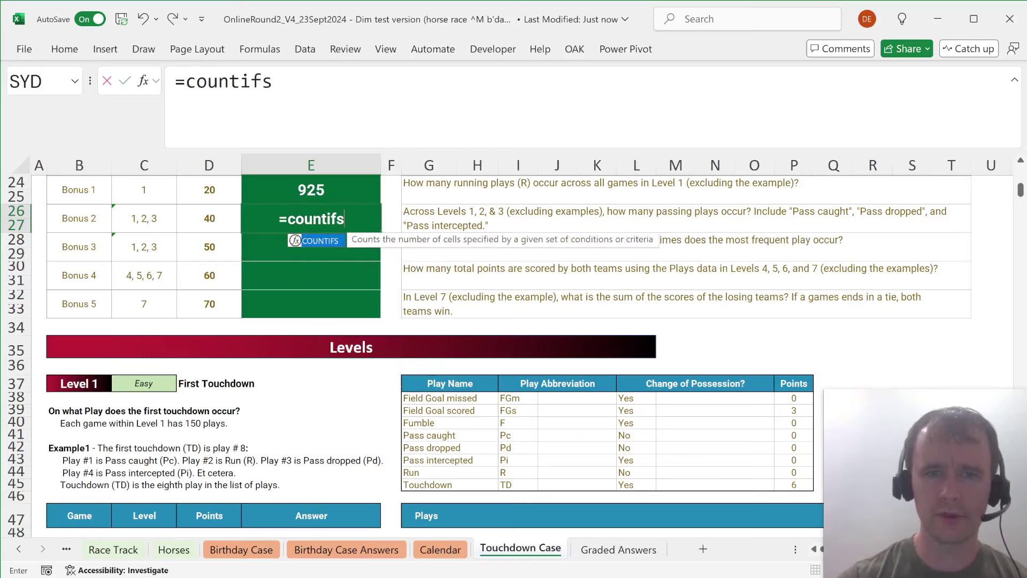
pyautogui.press('Tab')
pyautogui.scroll(-5, 351, 289)
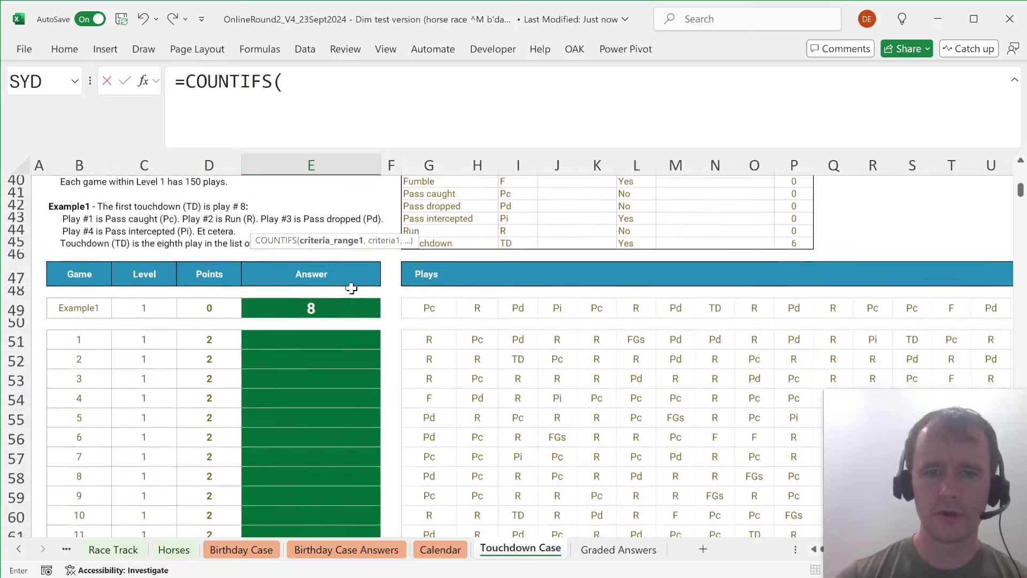
pyautogui.click(433, 333)
pyautogui.hotkey('ctrl', 'shift', 'Right')
pyautogui.hotkey('ctrl', 'shift', 'Down')
pyautogui.write(',"P*")')
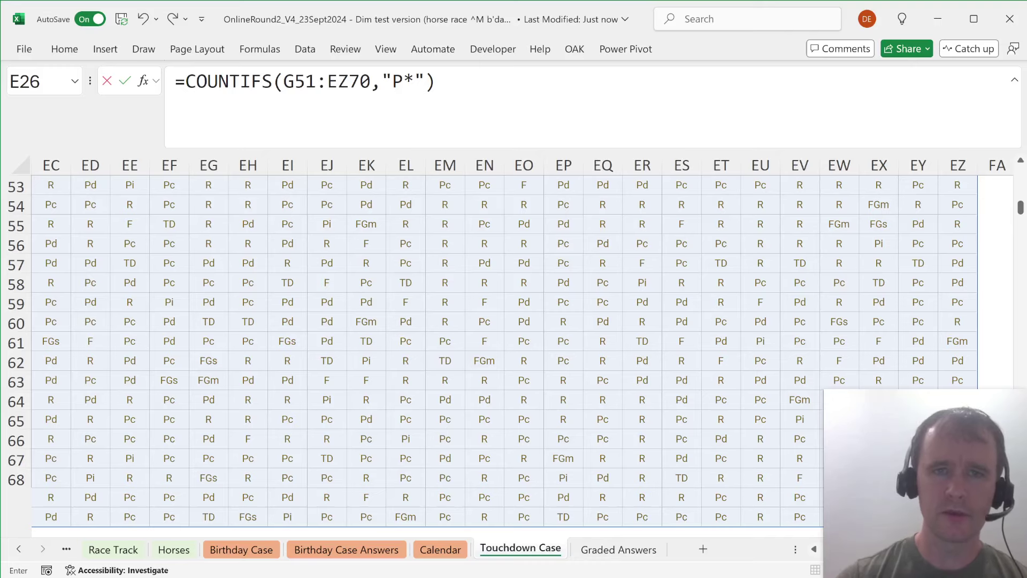
# Extend the Bonus 2 formula with +COUNTIFS(I85:FB104,"P*") for the Level 2 passing plays.
pyautogui.moveTo(371, 81); pyautogui.dragTo(444, 86)
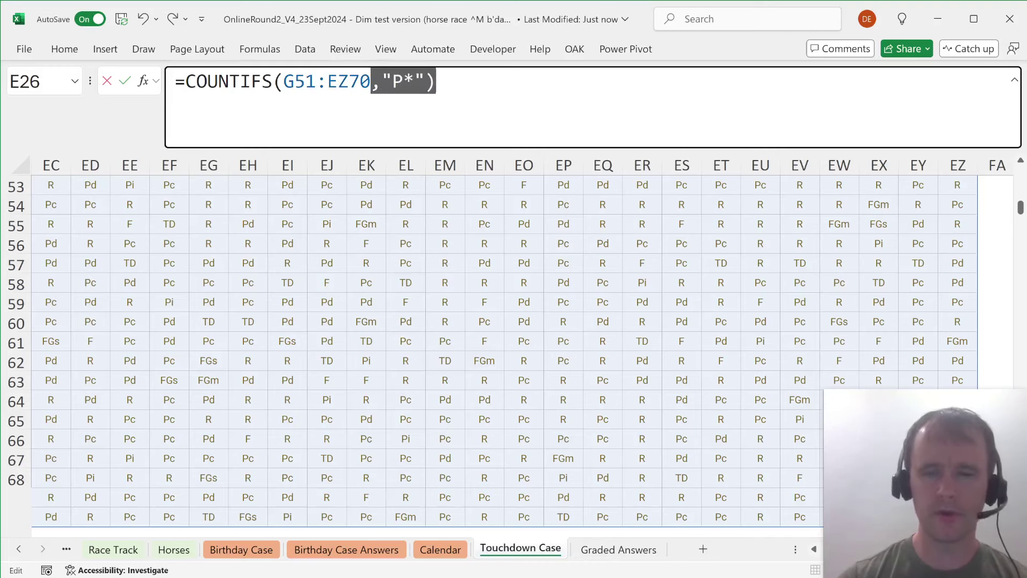
pyautogui.press('Right')
pyautogui.write('+counti')
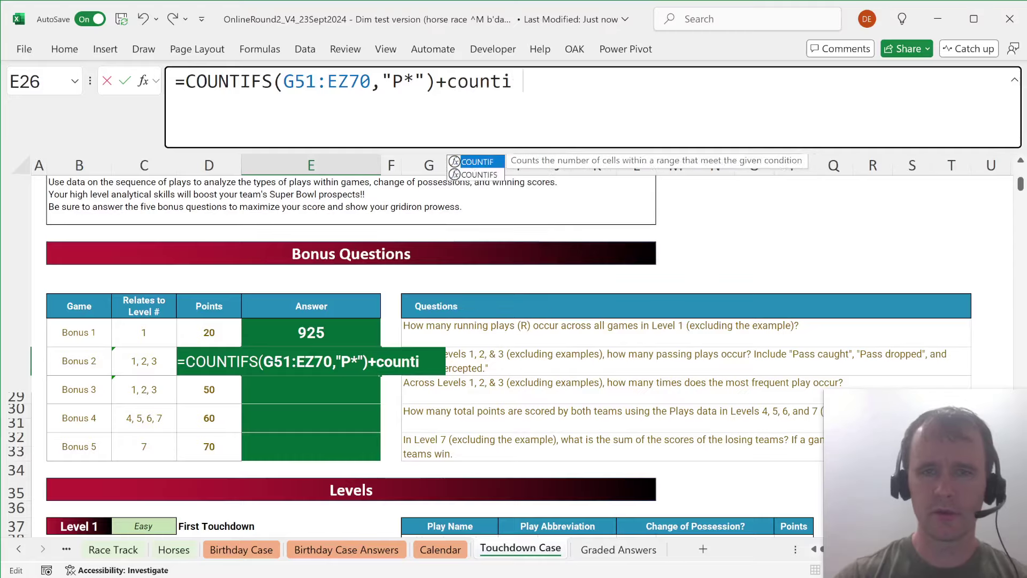
pyautogui.press('Tab')
pyautogui.scroll(-14, 472, 385)
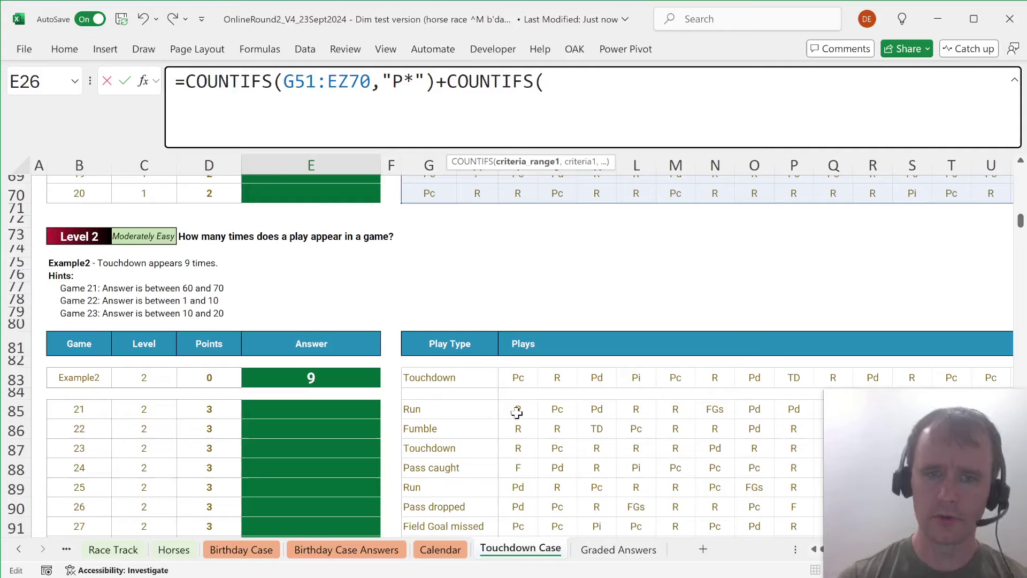
pyautogui.click(516, 412)
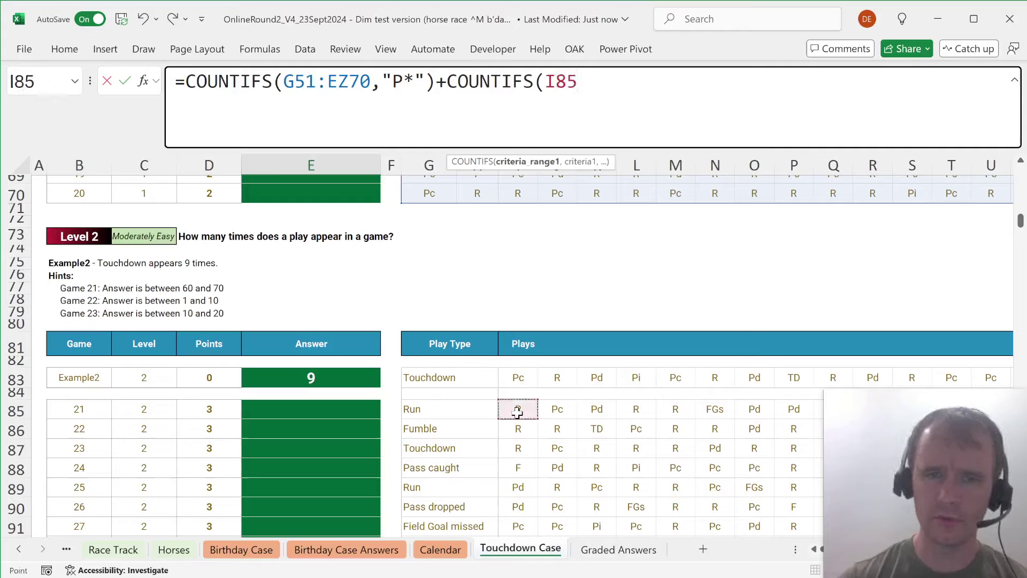
pyautogui.hotkey('ctrl', 'shift', 'Right')
pyautogui.hotkey('ctrl', 'shift', 'Down')
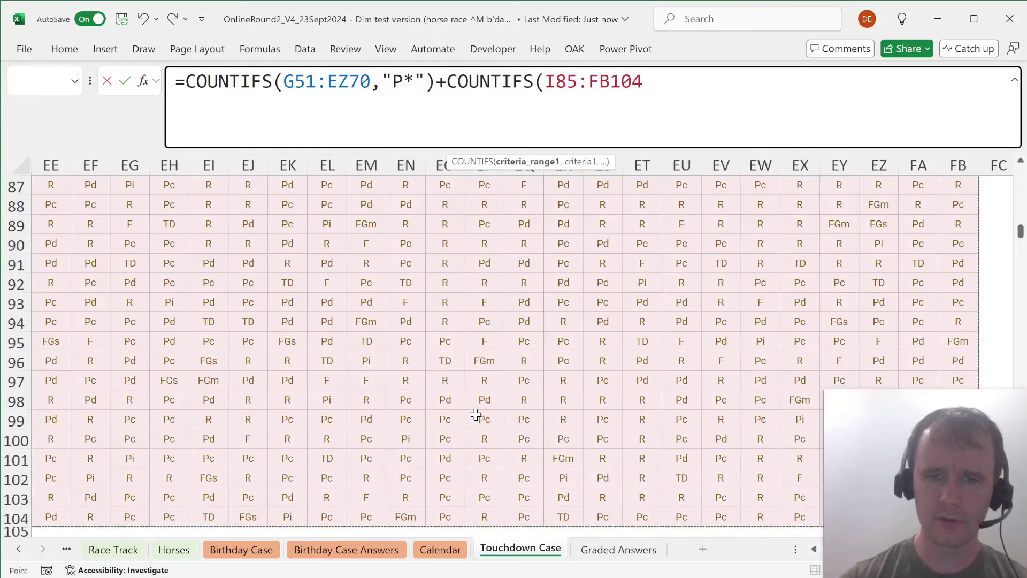
pyautogui.write(',"')
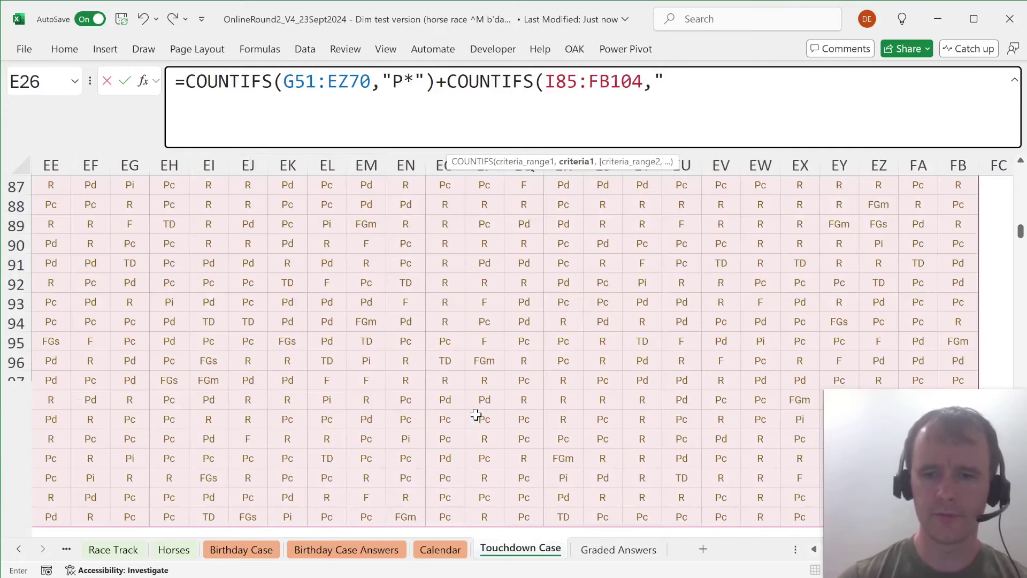
pyautogui.write('P*")')
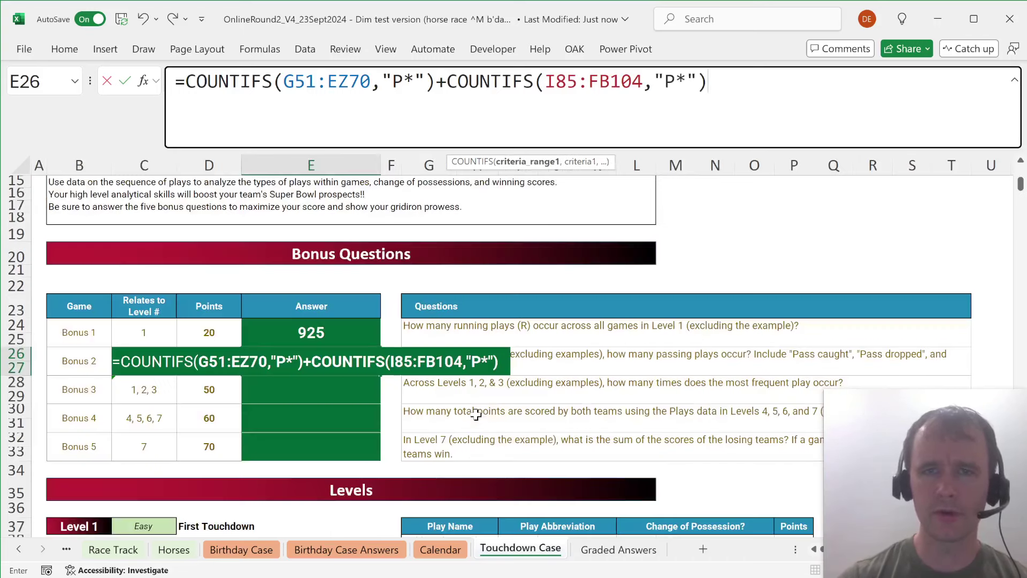
# Complete the Bonus 2 formula by adding +COUNTIFS(G121:EZ140,"P*") for the Level 3 passing plays.
pyautogui.write('+countifs')
pyautogui.press('Tab')
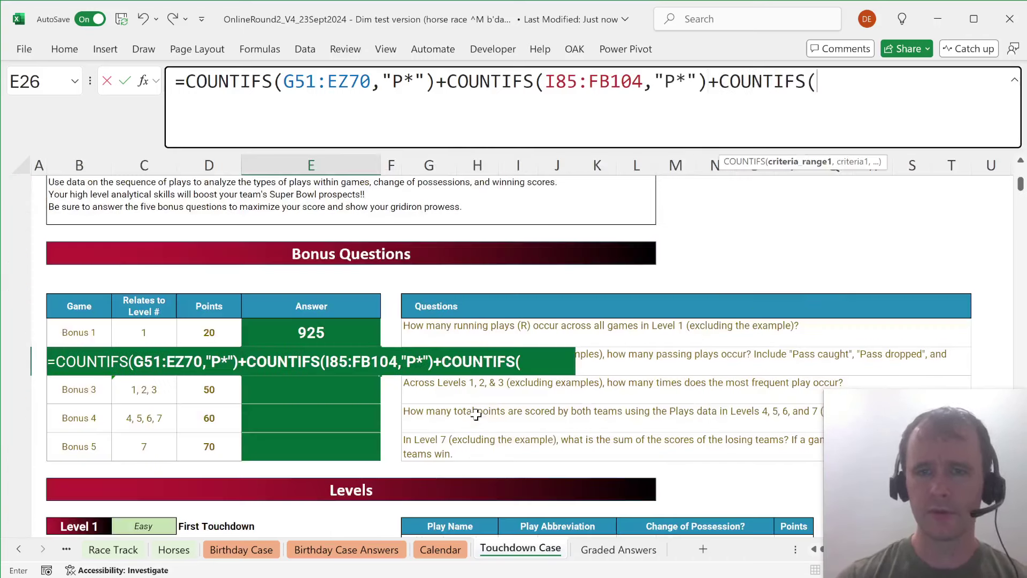
pyautogui.press('pagedown')
pyautogui.press('pagedown')
pyautogui.press('pagedown')
pyautogui.press('pagedown')
pyautogui.press('pagedown')
pyautogui.press('pageup')
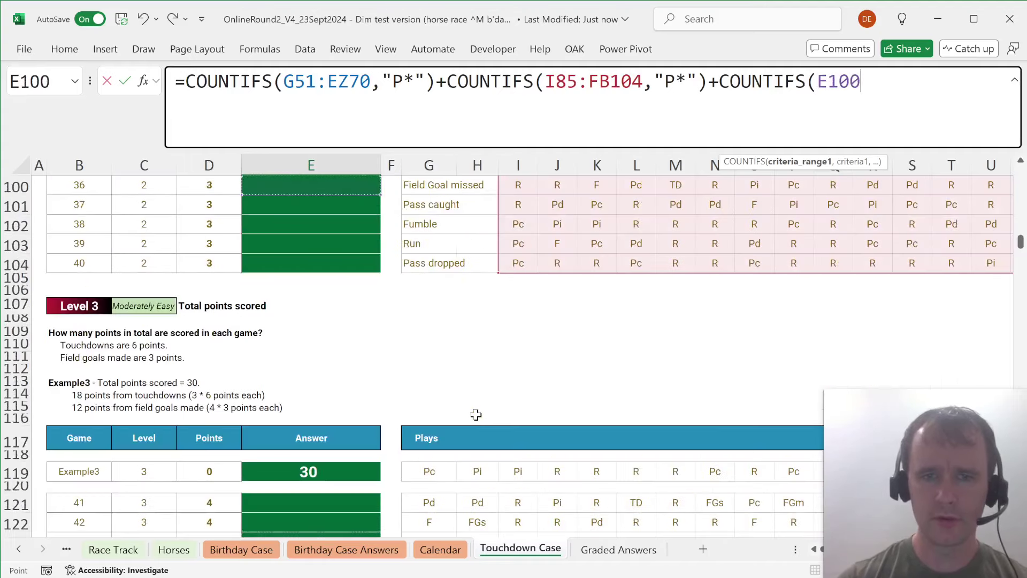
pyautogui.click(422, 499)
pyautogui.hotkey('ctrl', 'shift', 'Right')
pyautogui.hotkey('ctrl', 'shift', 'Down')
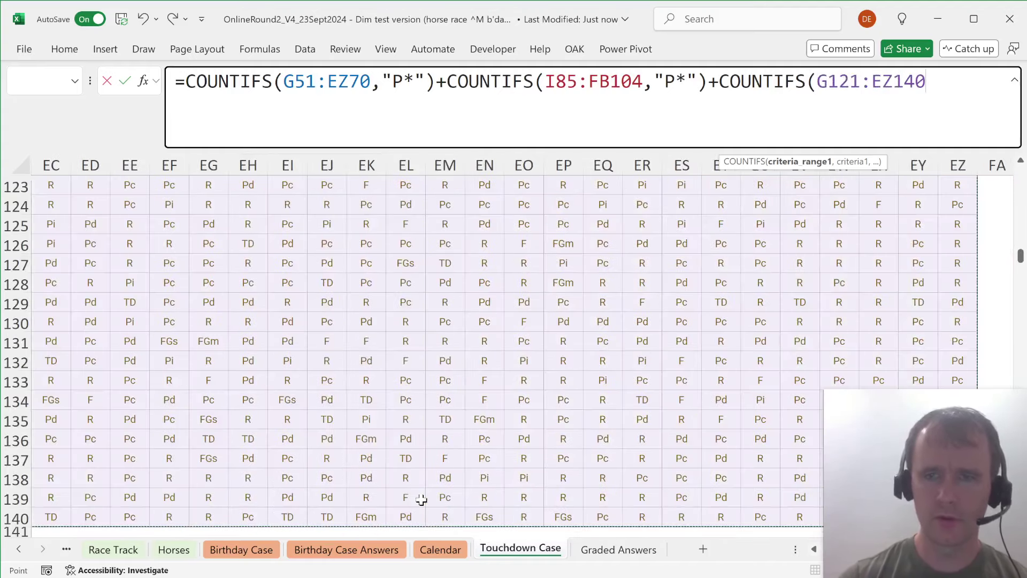
pyautogui.write(',"P*")')
pyautogui.press('Return')
pyautogui.press('Up')
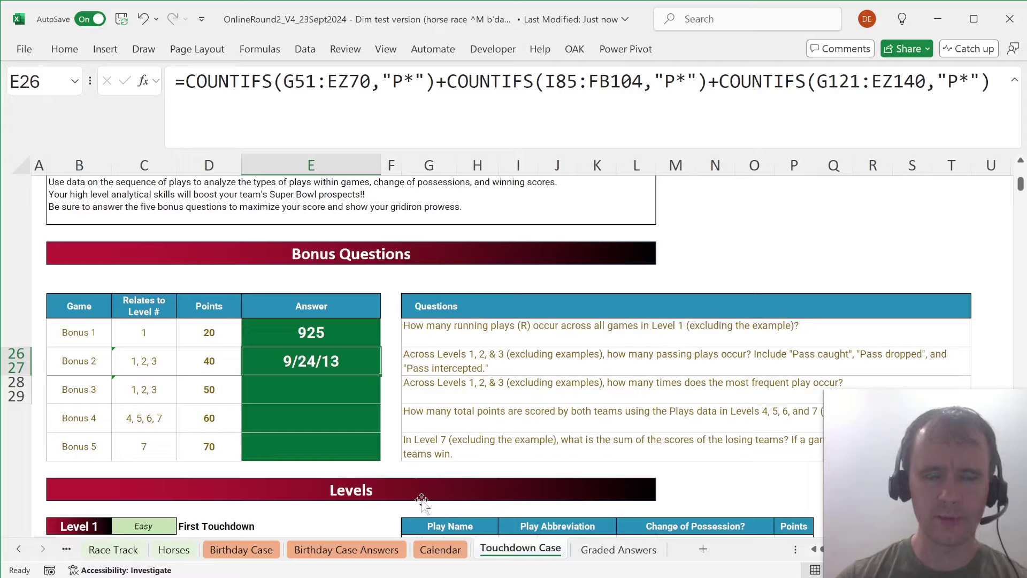
# Add a note to E26 reading "Formatted as date, do we incl first col in L2".
pyautogui.hotkey('shift', 'F2')
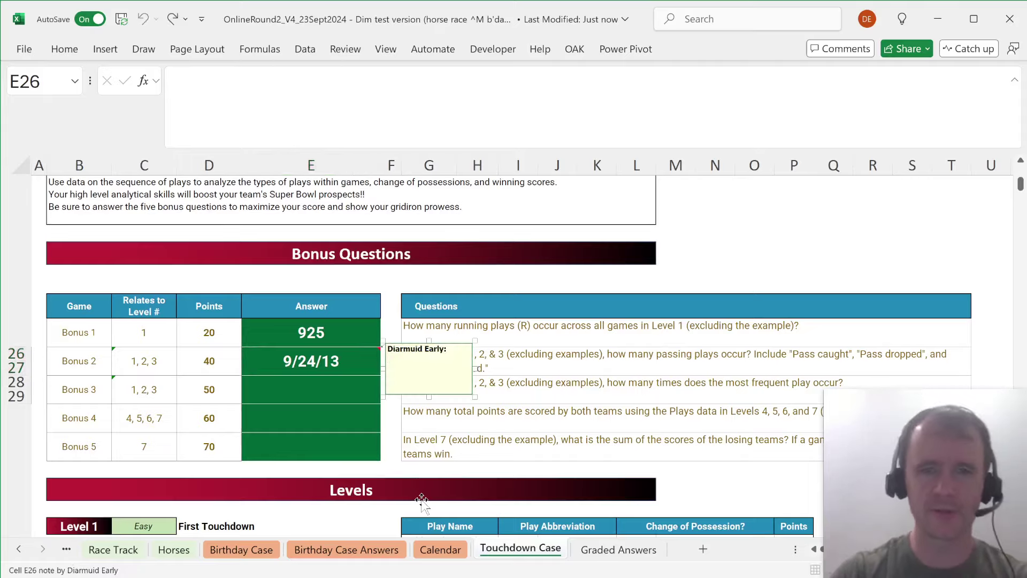
pyautogui.write('Formatted as date, do we incl first col in L2')
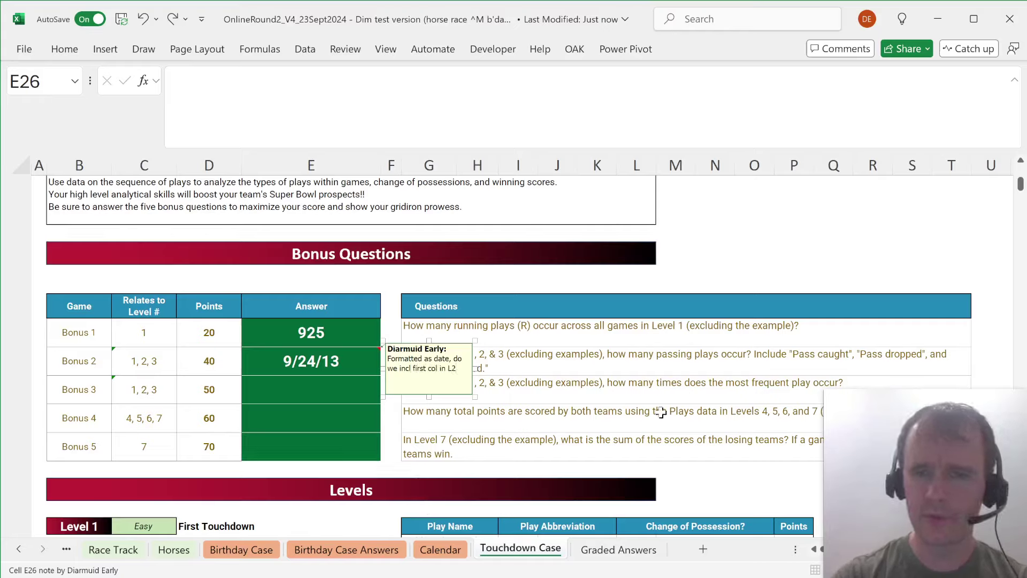
pyautogui.click(630, 369)
pyautogui.click(441, 351)
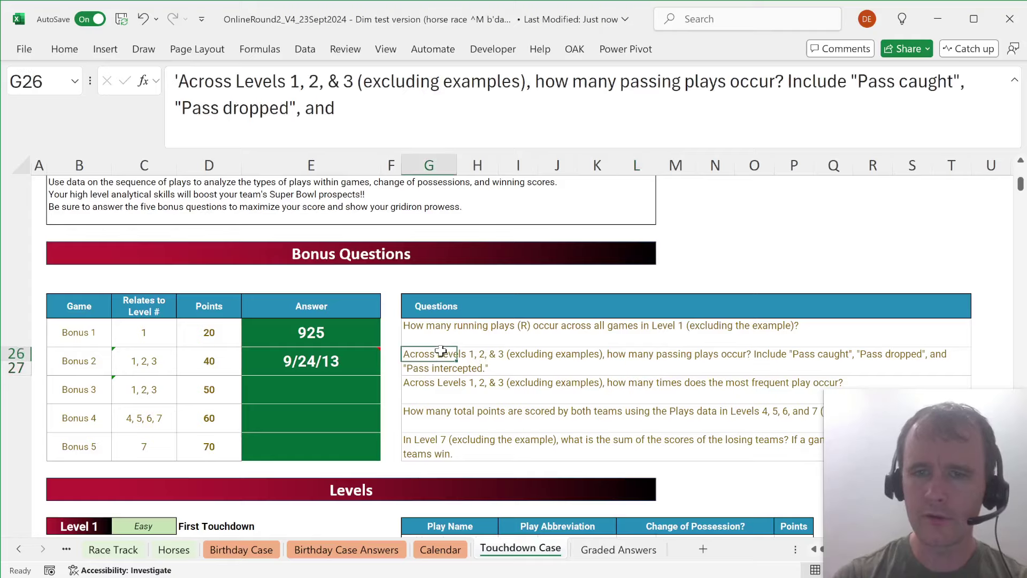
# Read the Bonus 3 question and check the table of play names and abbreviations.
pyautogui.click(417, 383)
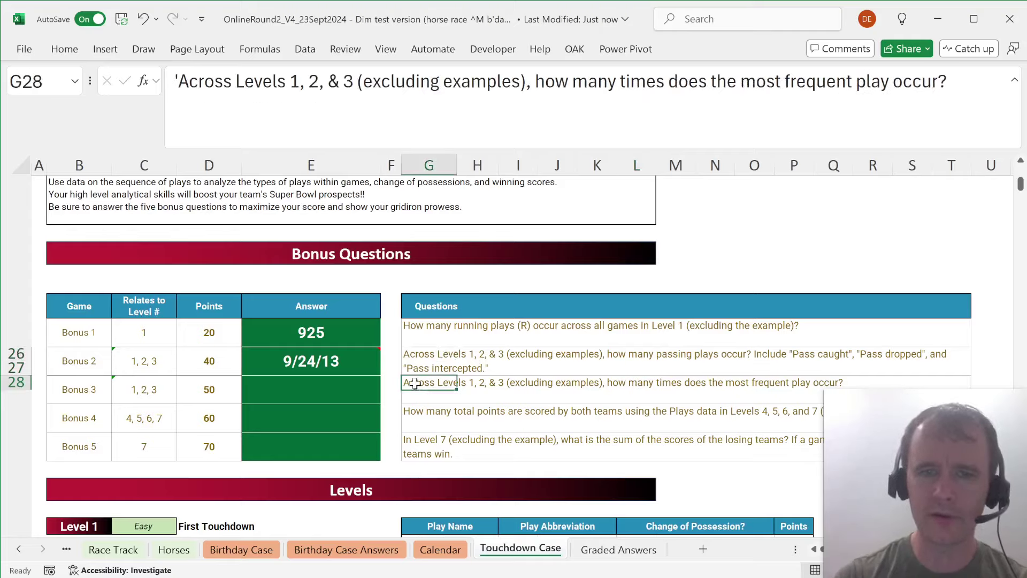
pyautogui.scroll(-3, 416, 409)
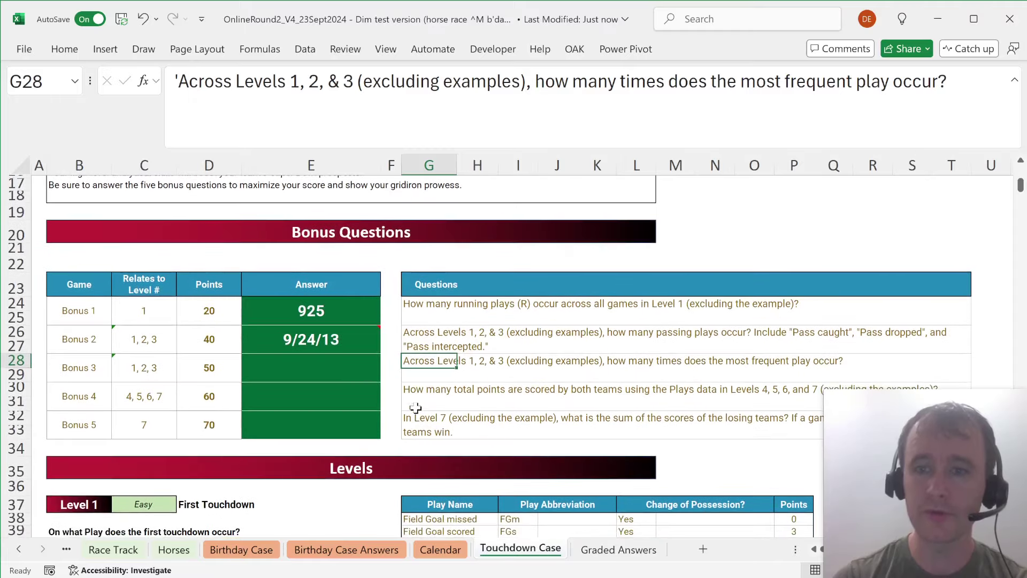
pyautogui.scroll(-2, 416, 408)
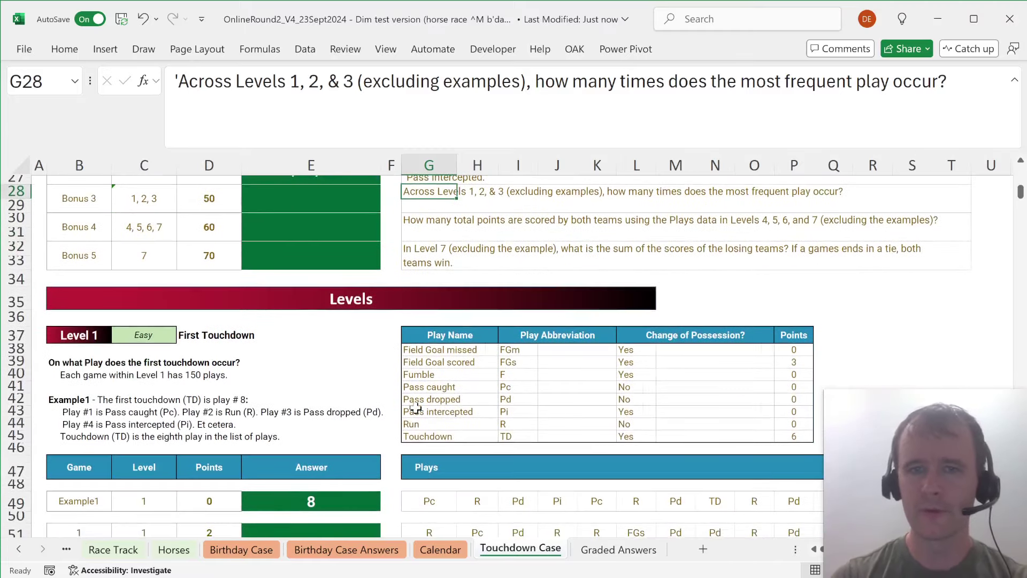
pyautogui.hscroll(1, 415, 408)
pyautogui.scroll(3, 416, 408)
# Copy the Bonus 2 COUNTIFS formula text from E26 into Q38, beside the play table, keeping its references as they are.
pyautogui.moveTo(416, 408); pyautogui.dragTo(305, 314)
pyautogui.click(305, 314)
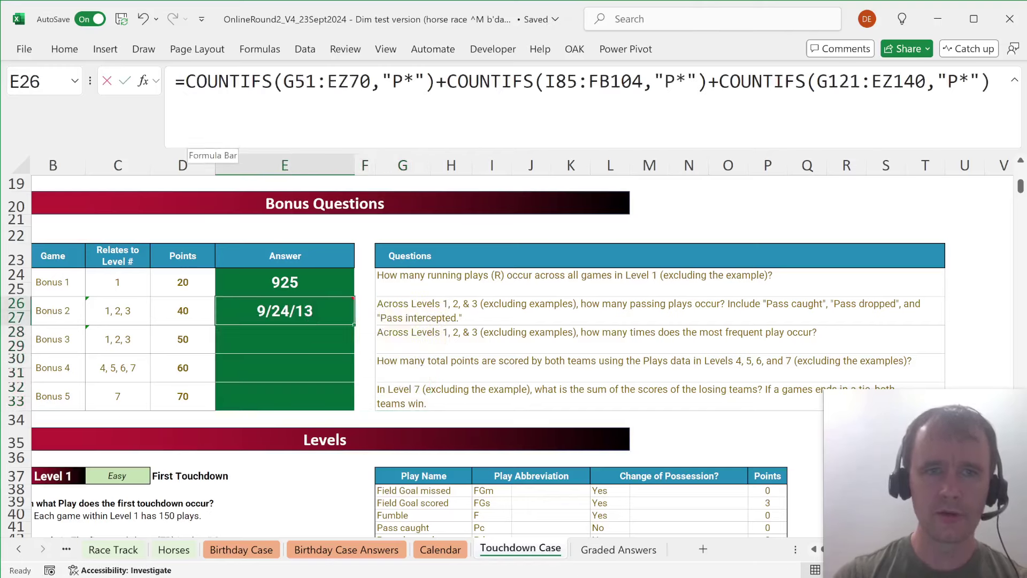
pyautogui.moveTo(186, 82); pyautogui.dragTo(990, 81)
pyautogui.hotkey('ctrl', 'c')
pyautogui.press('Escape')
pyautogui.scroll(-1, 805, 328)
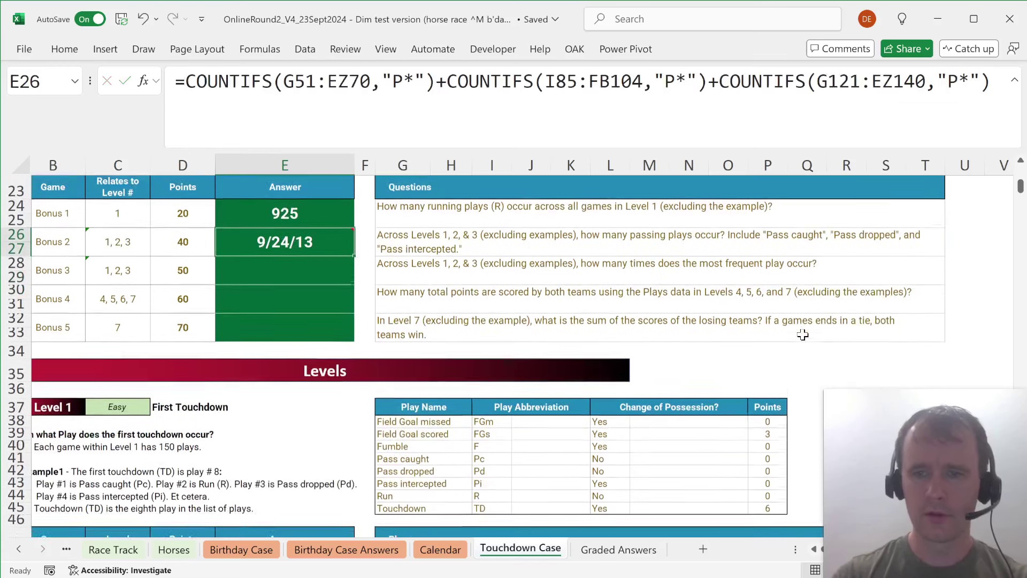
pyautogui.click(805, 411)
pyautogui.hotkey('ctrl', 'v')
pyautogui.press('Home')
pyautogui.write('=')
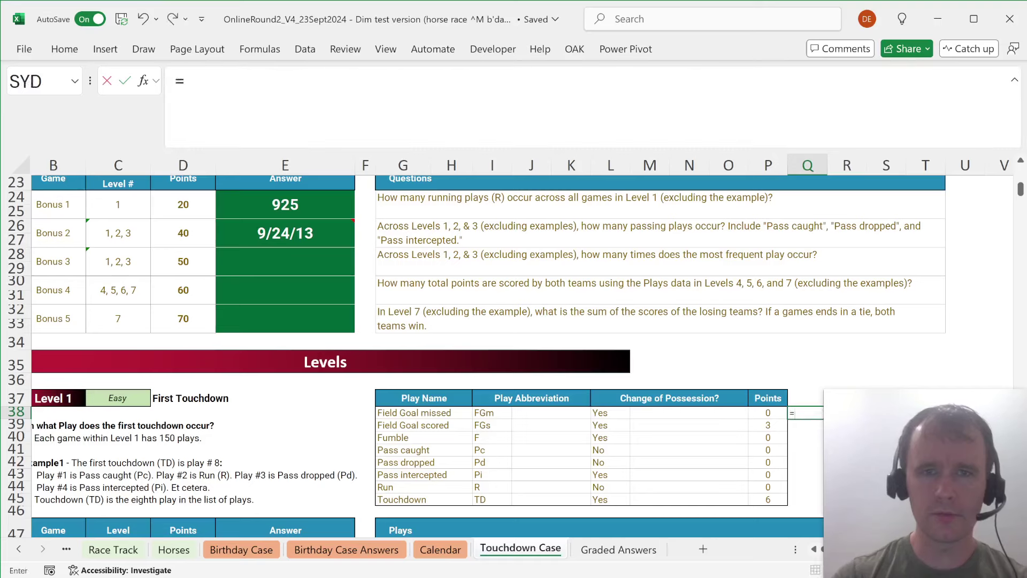
pyautogui.press('Return')
pyautogui.press('Up')
# Replace the "P*" criterion with I38 throughout the Q38 formula, searching for "P~*" with the find format cleared.
pyautogui.moveTo(381, 81); pyautogui.dragTo(425, 81)
pyautogui.press('Escape')
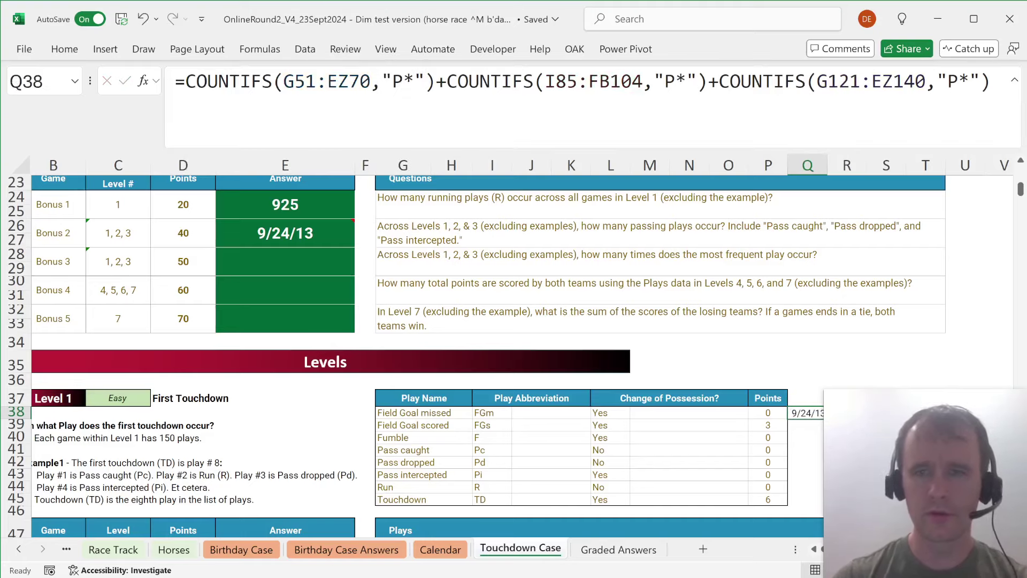
pyautogui.hotkey('shift', 'Right')
pyautogui.hotkey('ctrl', 'f')
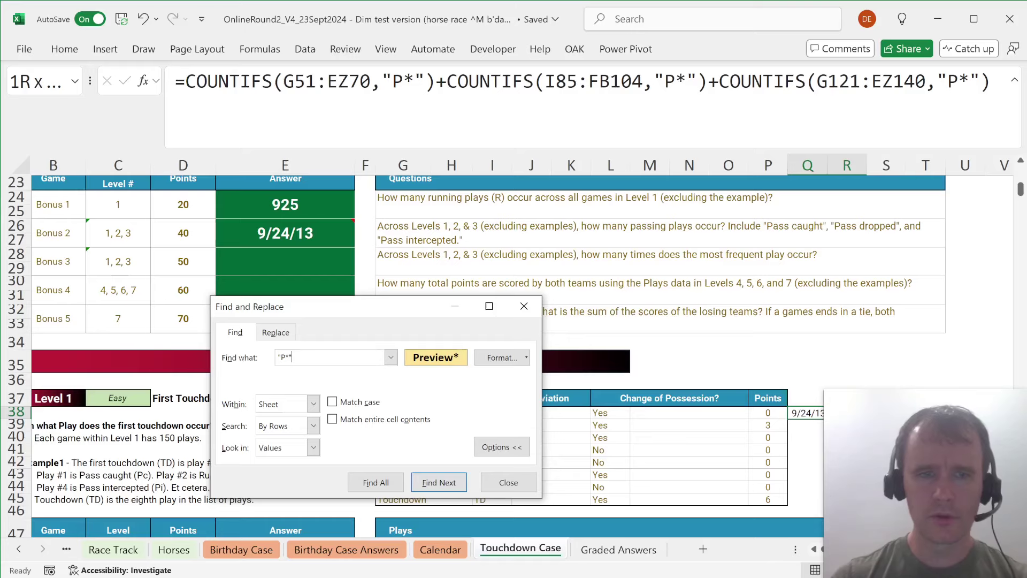
pyautogui.click(526, 358)
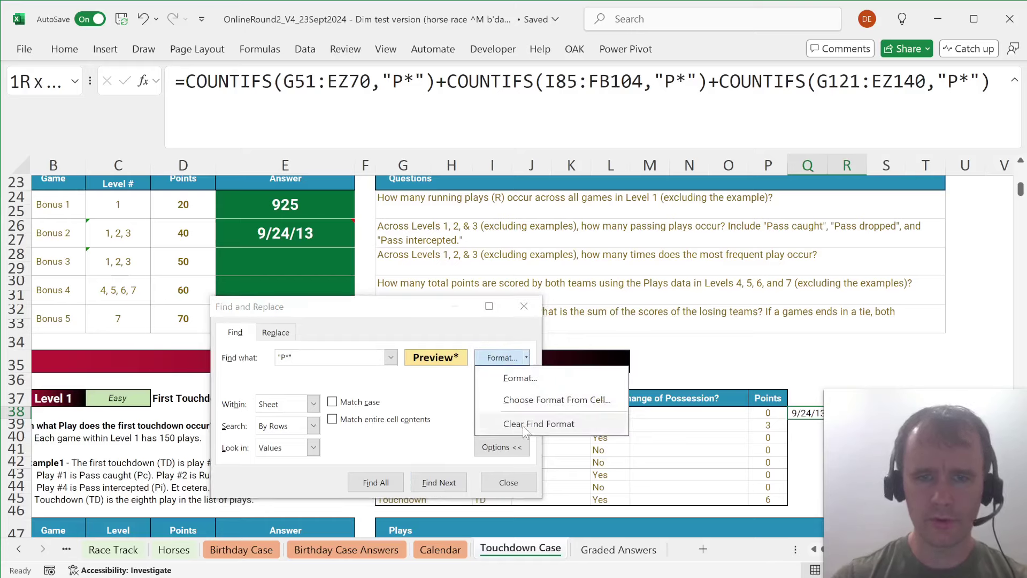
pyautogui.click(540, 422)
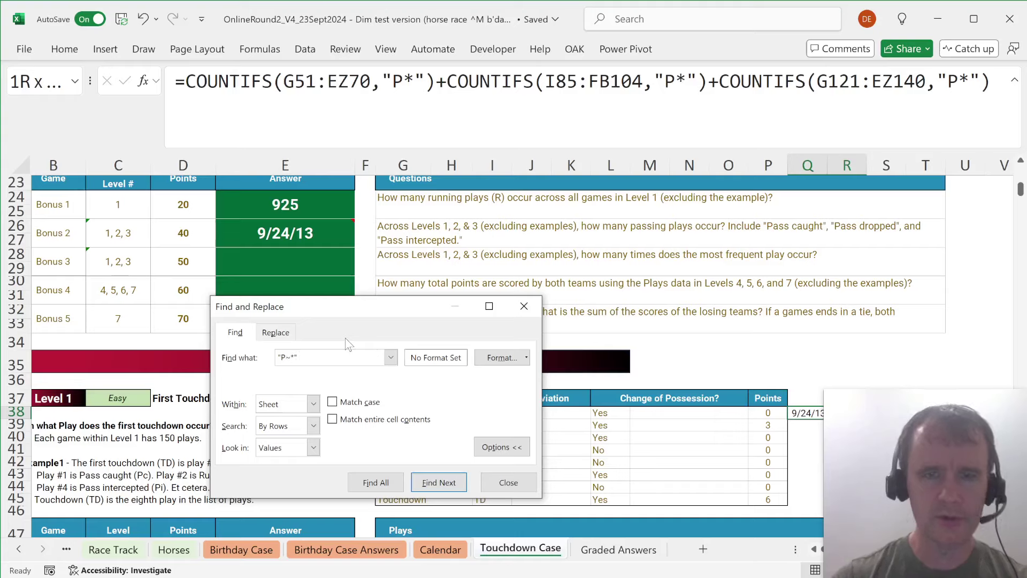
pyautogui.hotkey('ctrl', 'h')
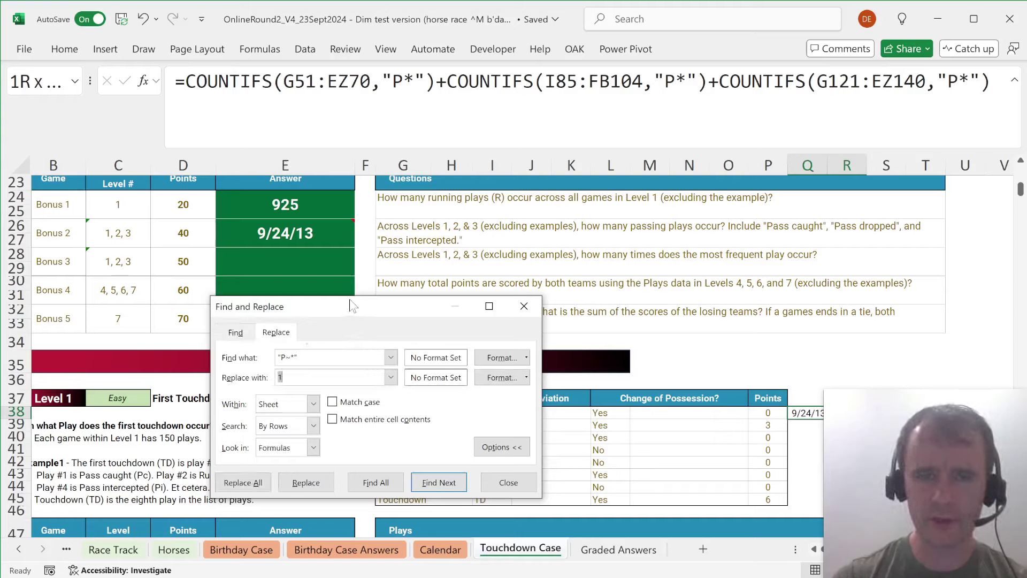
pyautogui.moveTo(353, 306); pyautogui.dragTo(236, 283)
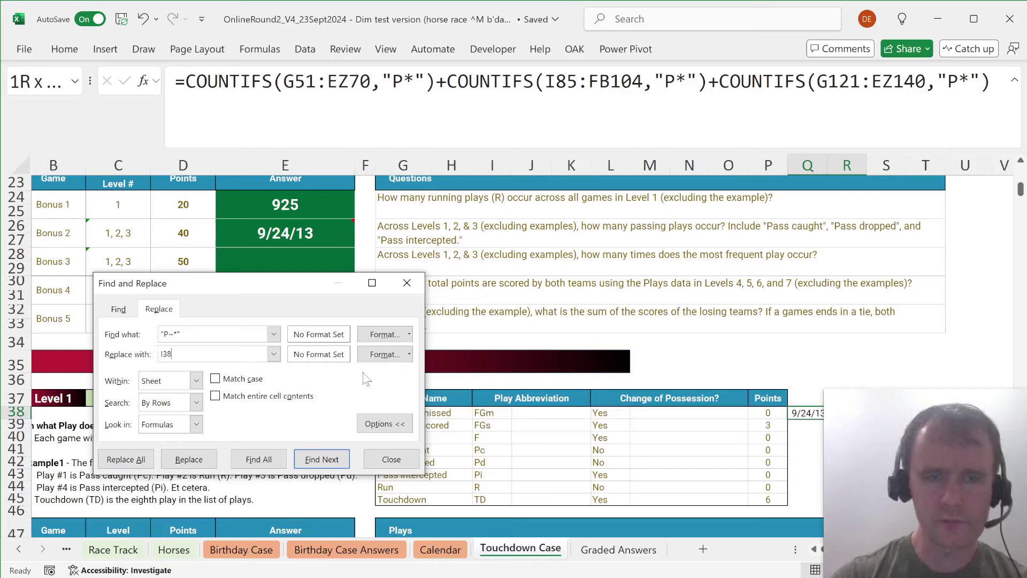
pyautogui.hotkey('alt', 'a')
pyautogui.press('Return')
pyautogui.press('Escape')
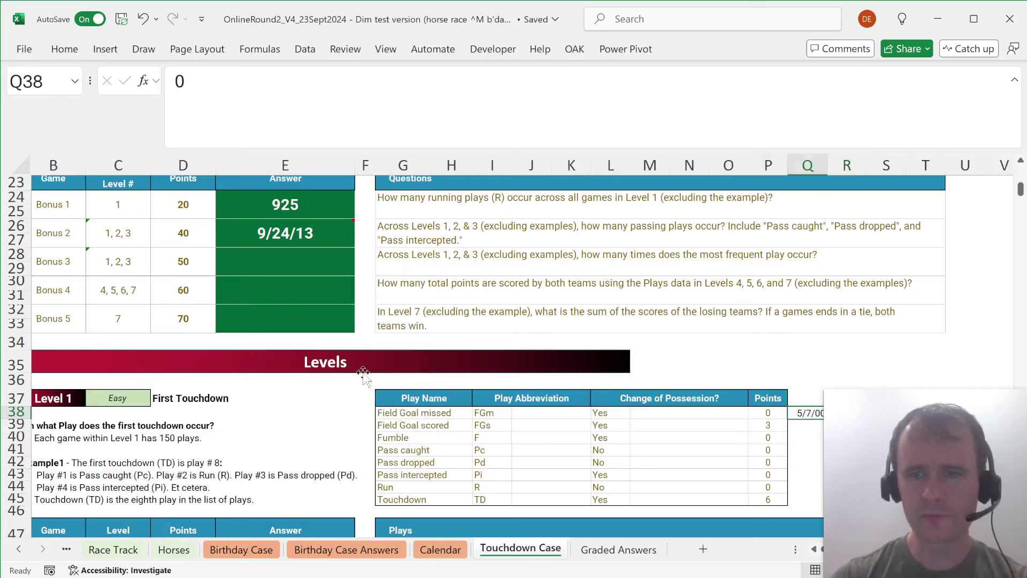
# Format Q38 as a number with two decimals and fill its COUNTIFS formula down to Q45 for all eight plays.
pyautogui.press('Right')
pyautogui.press('Right')
pyautogui.press('Right')
pyautogui.press('Right')
pyautogui.press('Right')
pyautogui.press('Right')
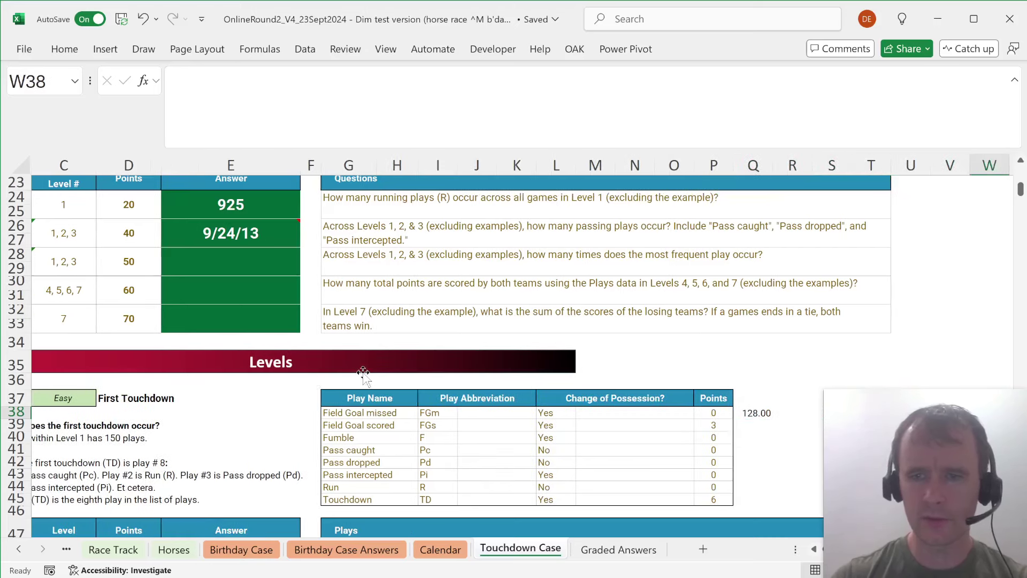
pyautogui.hotkey('ctrl', 'Left')
pyautogui.press('Left')
pyautogui.hotkey('ctrl', 'Down')
pyautogui.press('Right')
pyautogui.hotkey('ctrl', 'shift', 'Up')
pyautogui.hotkey('ctrl', 'd')
pyautogui.press('Return')
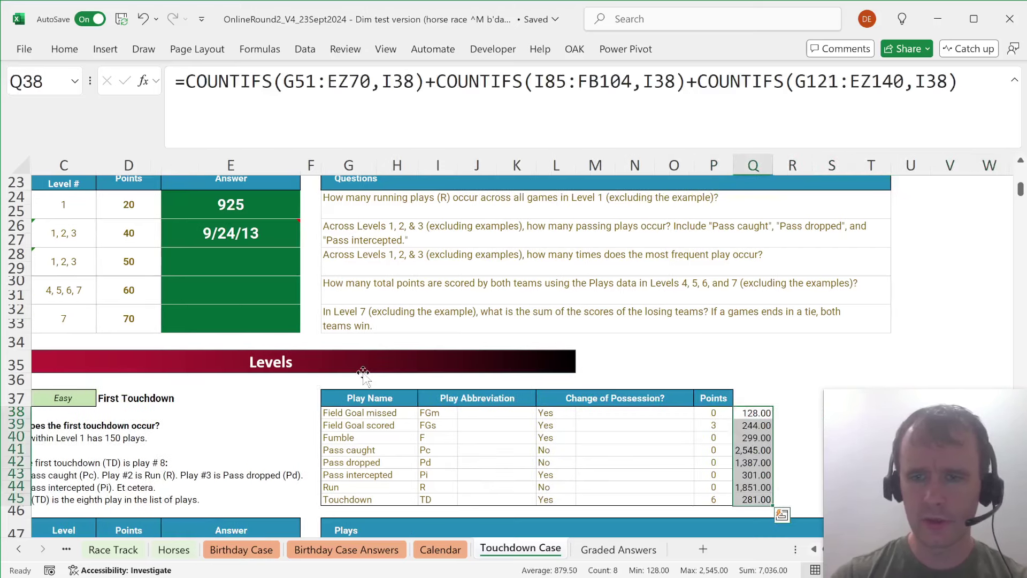
# Check the filled count formula for the Pass caught row in Q41.
pyautogui.press('Down')
pyautogui.press('Down')
pyautogui.press('Down')
pyautogui.hotkey('shift', 'space')
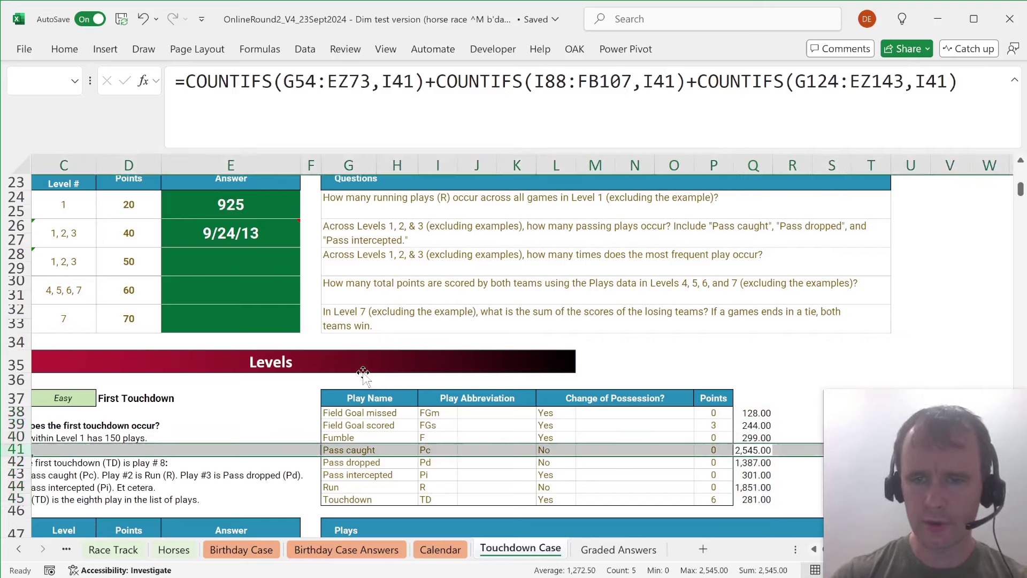
pyautogui.press('Right')
pyautogui.press('Left')
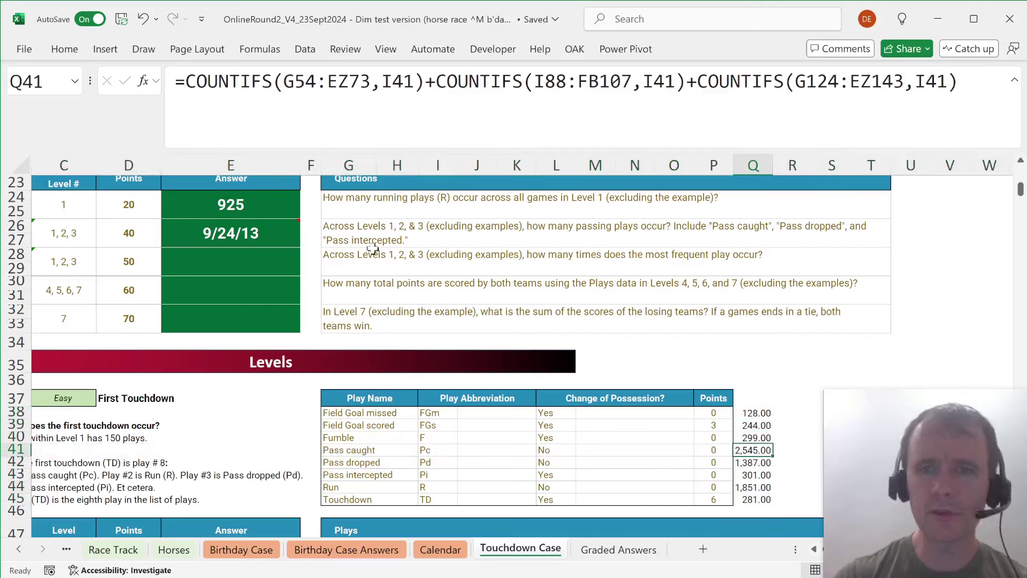
# Answer Bonus 3 in E28 with =MAX(Q38:Q45) and go to the Bonus 4 question.
pyautogui.click(224, 263)
pyautogui.write('=max')
pyautogui.press('Tab')
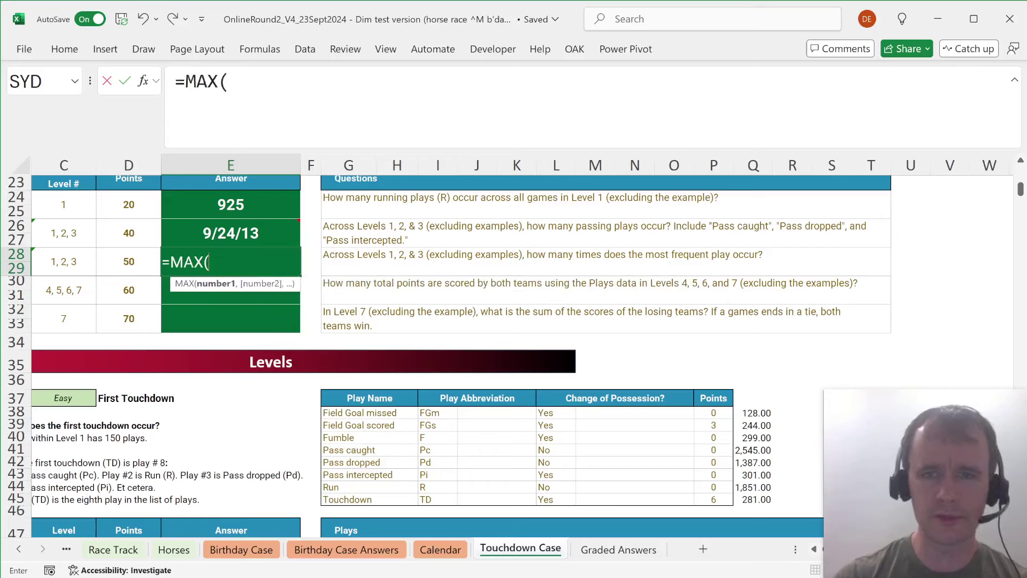
pyautogui.click(744, 409)
pyautogui.hotkey('ctrl', 'shift', 'Down')
pyautogui.write(')')
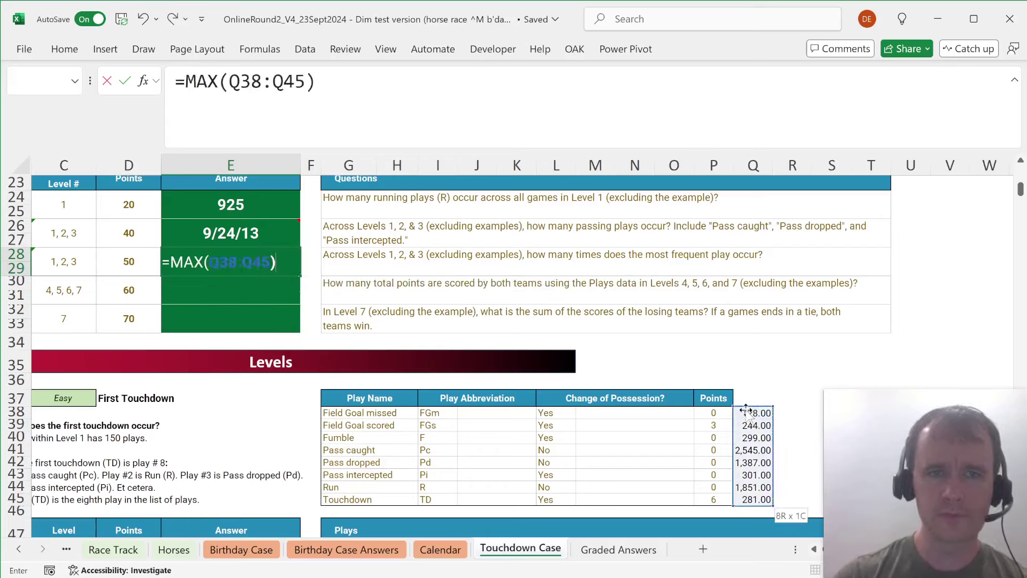
pyautogui.press('Return')
pyautogui.press('Right')
pyautogui.press('Right')
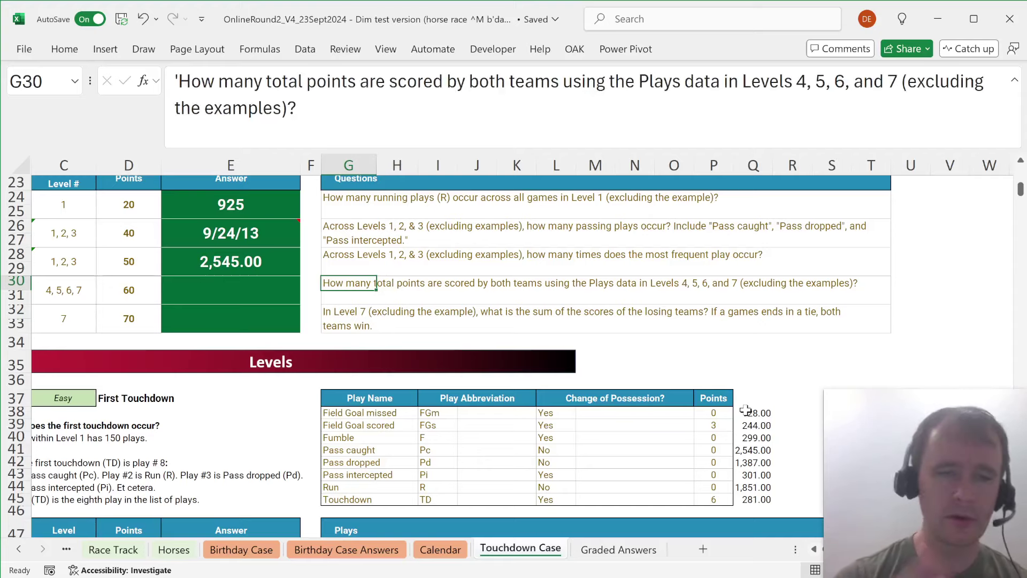
# Enter =XMATCH("TD",G51:EZ51) in E51 to find the first touchdown of Level 1 game 1.
pyautogui.hscroll(-2, 390, 473)
pyautogui.scroll(-1, 390, 476)
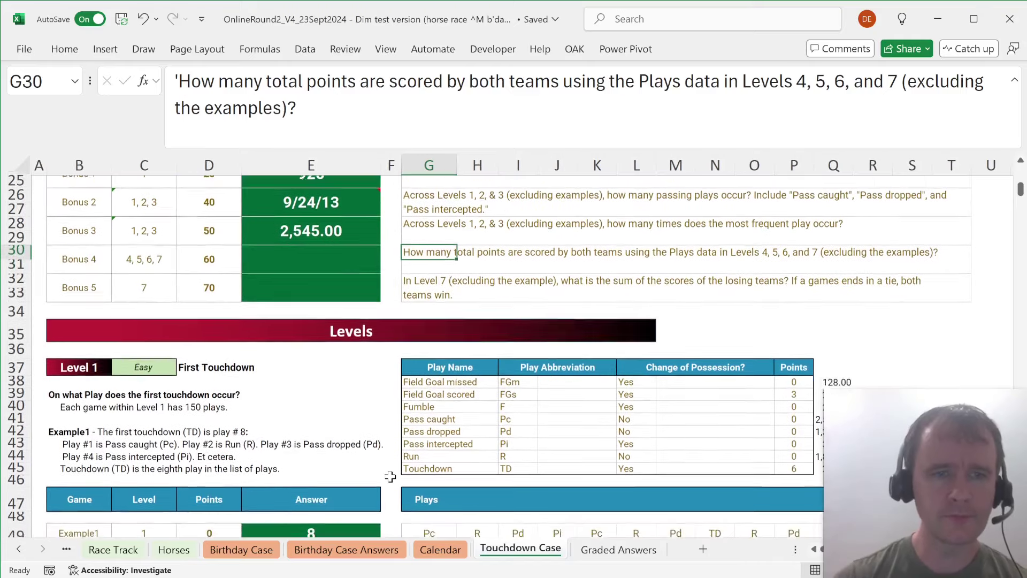
pyautogui.scroll(-4, 390, 476)
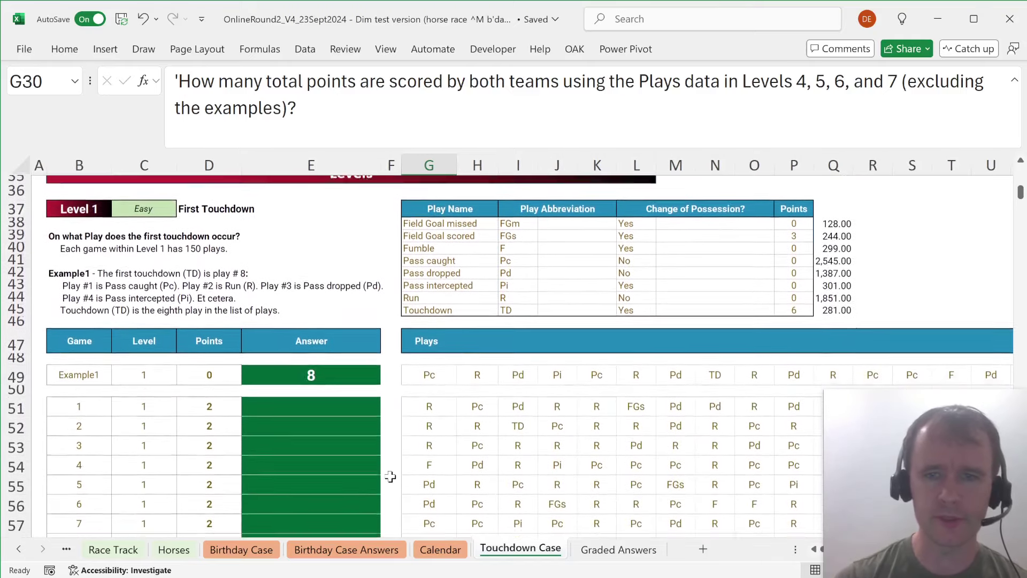
pyautogui.click(701, 372)
pyautogui.click(327, 406)
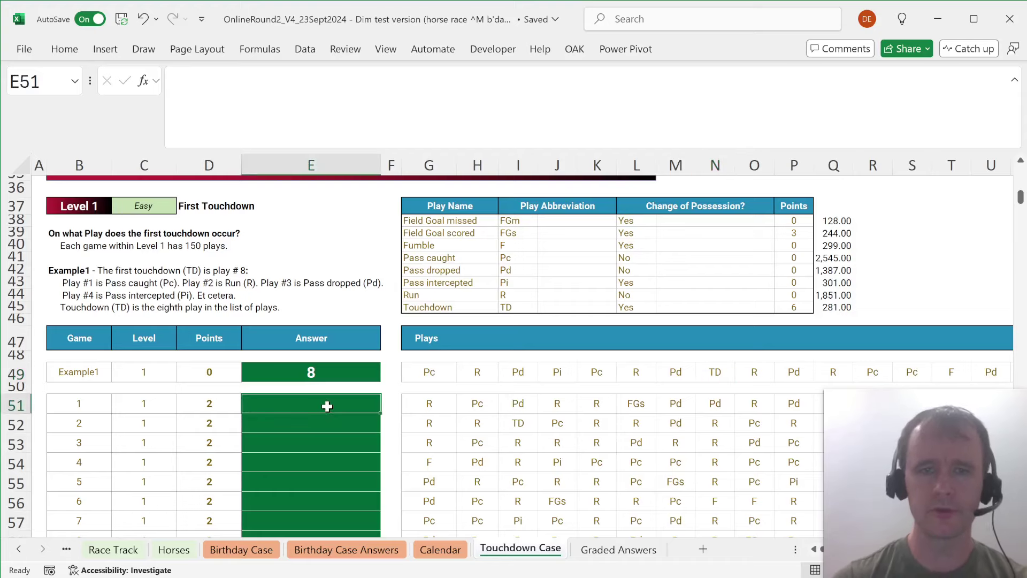
pyautogui.write('=xm')
pyautogui.press('Tab')
pyautogui.write('"TD",')
pyautogui.press('Right')
pyautogui.press('Right')
pyautogui.hotkey('ctrl', 'shift', 'Right')
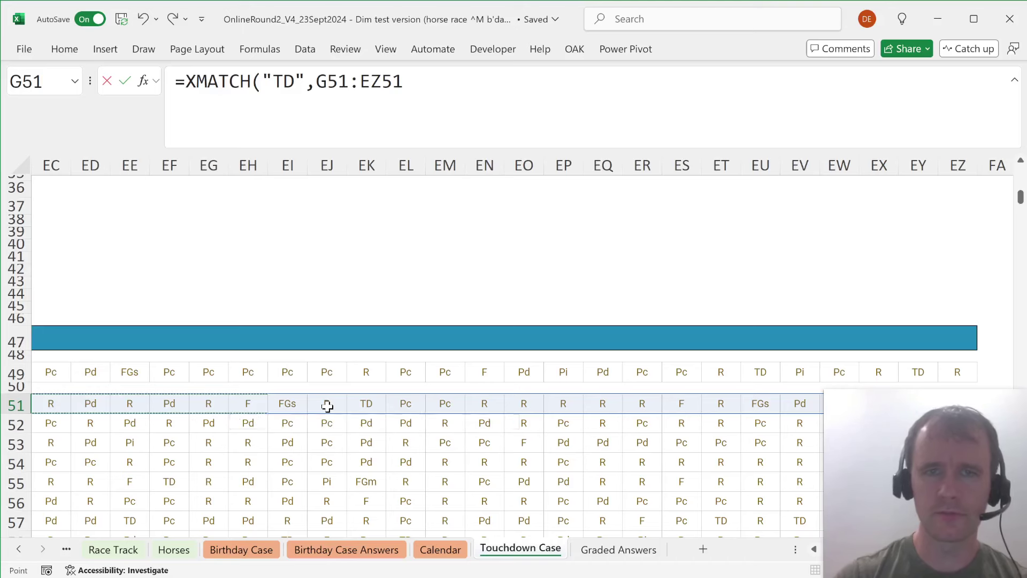
pyautogui.press('Return')
# Fill the XMATCH formula from E51 down to E70 for all Level 1 games.
pyautogui.press('Left')
pyautogui.press('Left')
pyautogui.press('Left')
pyautogui.press('Left')
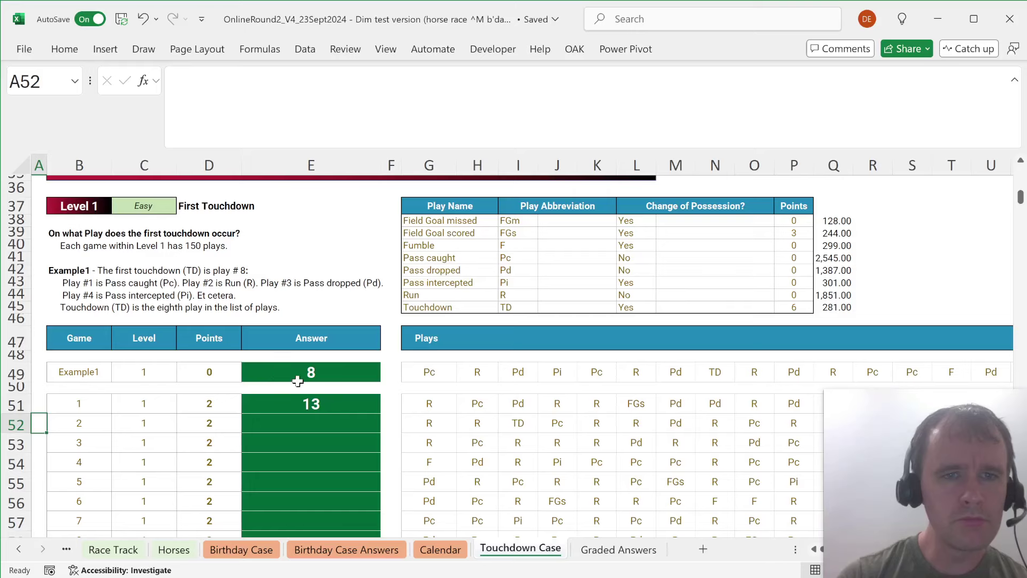
pyautogui.click(228, 406)
pyautogui.hotkey('ctrl', 'Down')
pyautogui.press('Right')
pyautogui.hotkey('ctrl', 'shift', 'Up')
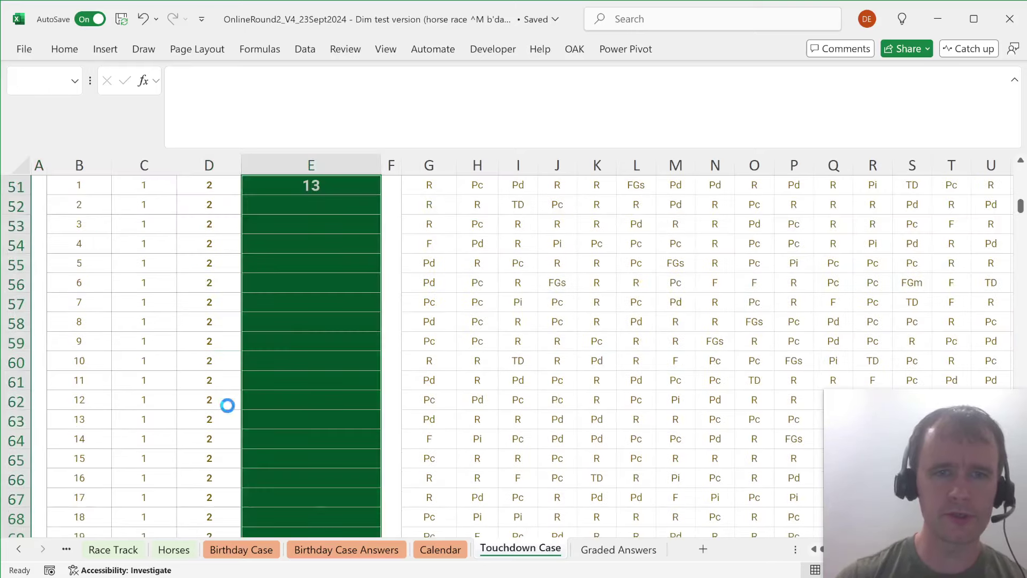
pyautogui.hotkey('ctrl', 'd')
pyautogui.scroll(3, 379, 328)
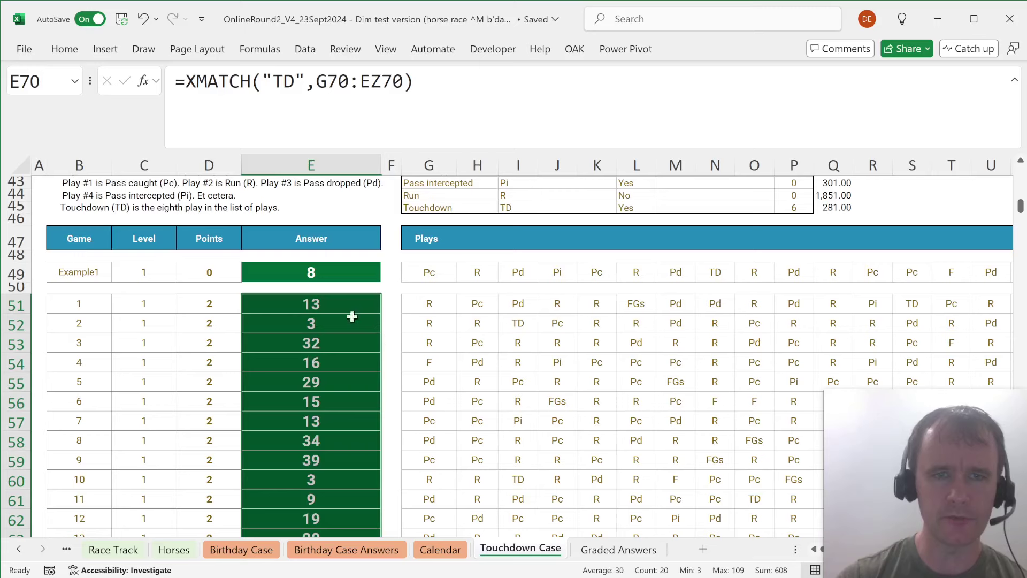
# Copy the XMATCH formula from E51 into the Example1 answer cell E49 to test it against the given example.
pyautogui.click(313, 303)
pyautogui.hotkey('ctrl', 'c')
pyautogui.press('Up')
pyautogui.press('Up')
pyautogui.hotkey('ctrl', 'v')
# Define the name nm for the play names in G38:G45, for use in the Level 2 answers.
pyautogui.scroll(-8, 313, 302)
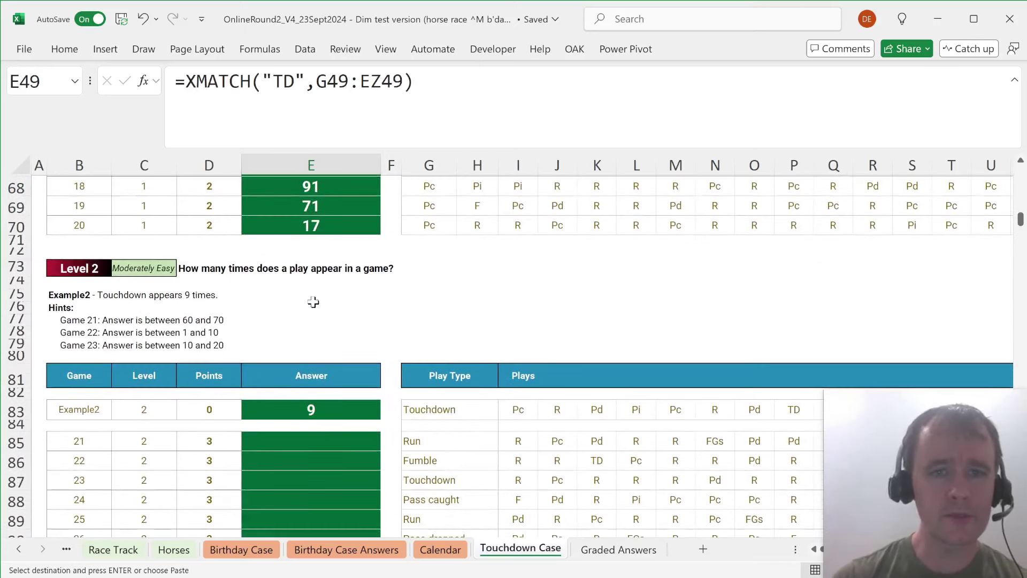
pyautogui.scroll(-1, 313, 303)
pyautogui.click(298, 396)
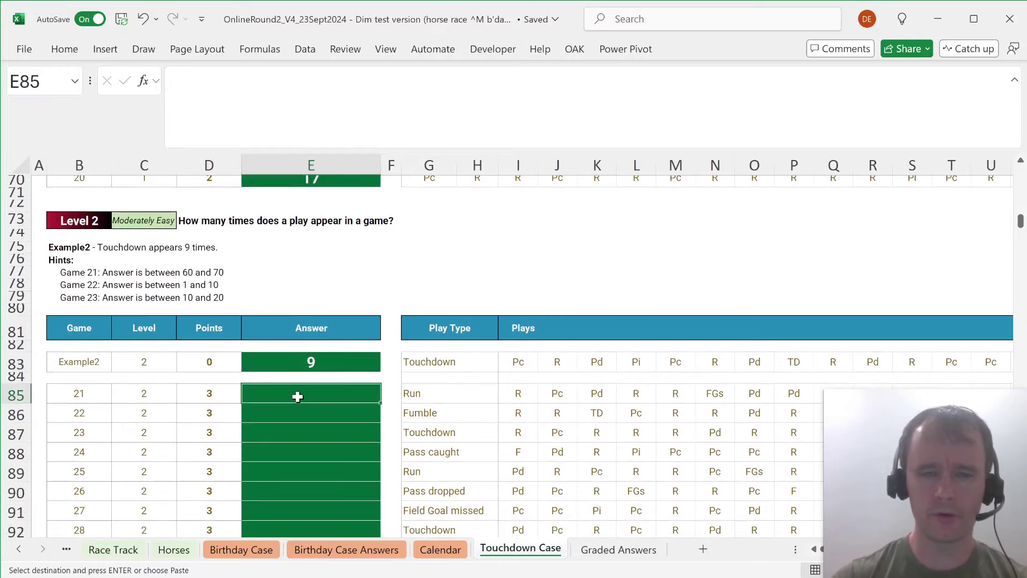
pyautogui.scroll(20, 298, 396)
pyautogui.scroll(-7, 376, 404)
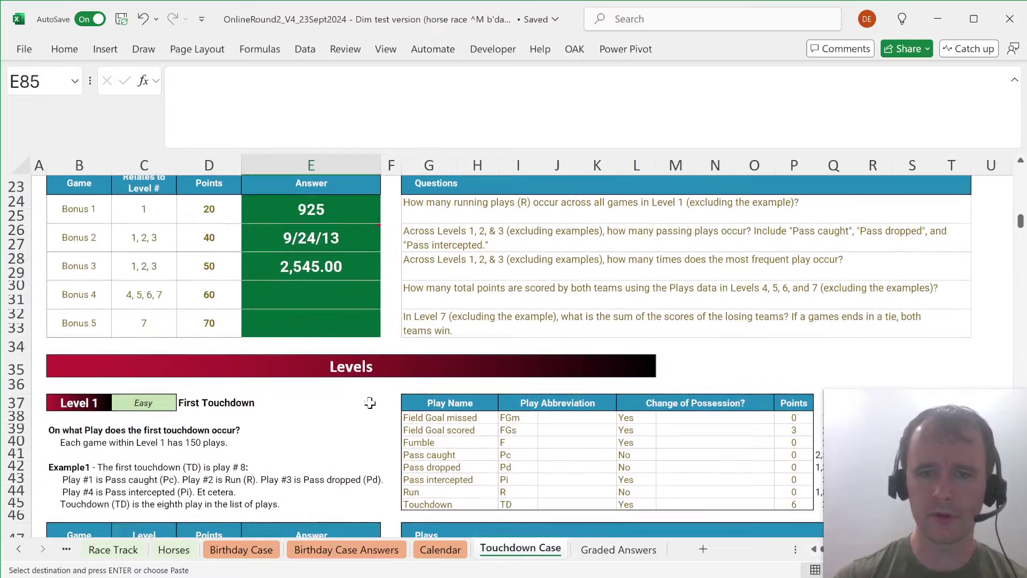
pyautogui.moveTo(412, 417); pyautogui.dragTo(456, 507)
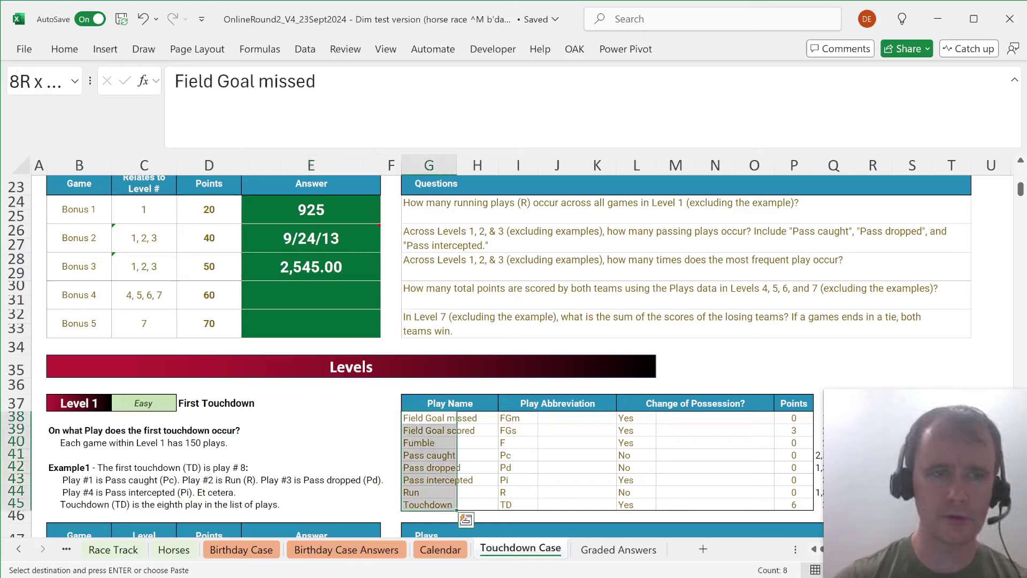
pyautogui.hotkey('alt', 'F3')
pyautogui.write('nm')
pyautogui.press('Return')
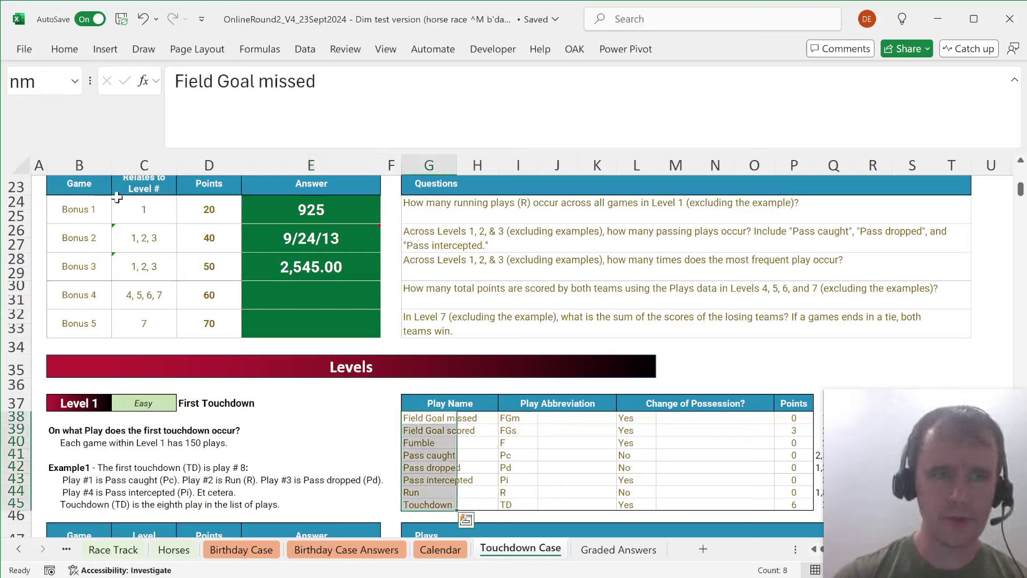
# Enter =COUNTIFS(I85:FB85,XLOOKUP(G85,nm,abb)) in E85 to count the named play type for Level 2 game 21.
pyautogui.scroll(-19, 215, 412)
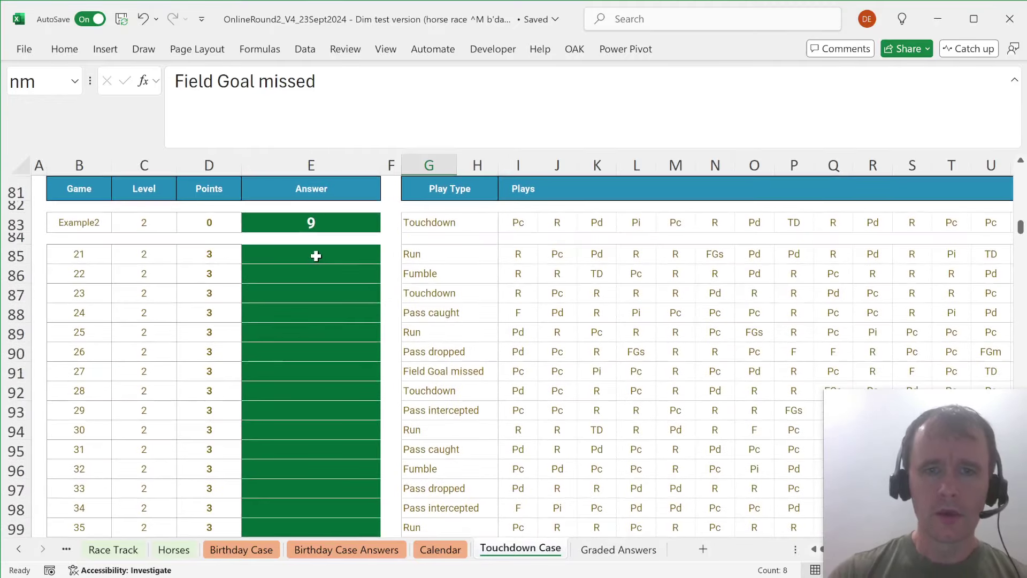
pyautogui.click(315, 256)
pyautogui.write('=countif')
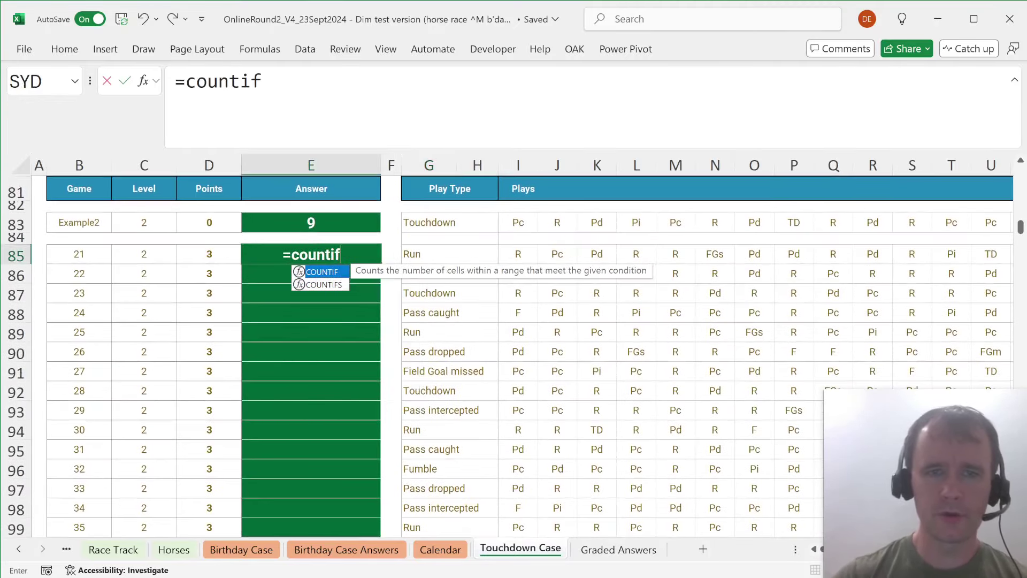
pyautogui.write('s')
pyautogui.press('Tab')
pyautogui.press('Right')
pyautogui.press('Right')
pyautogui.press('Right')
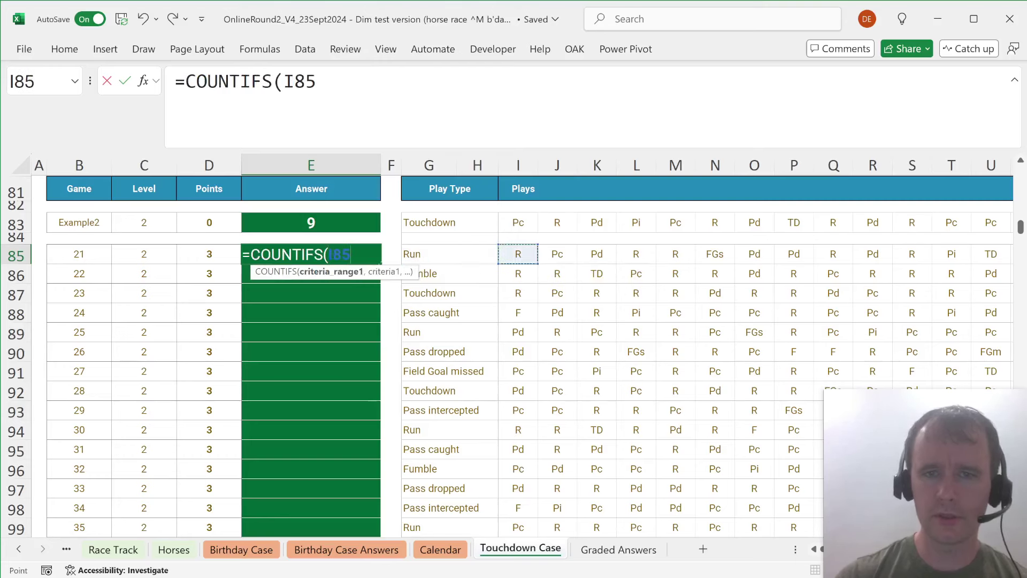
pyautogui.hotkey('ctrl', 'shift', 'Right')
pyautogui.write(',xl')
pyautogui.press('Tab')
pyautogui.press('Right')
pyautogui.press('Right')
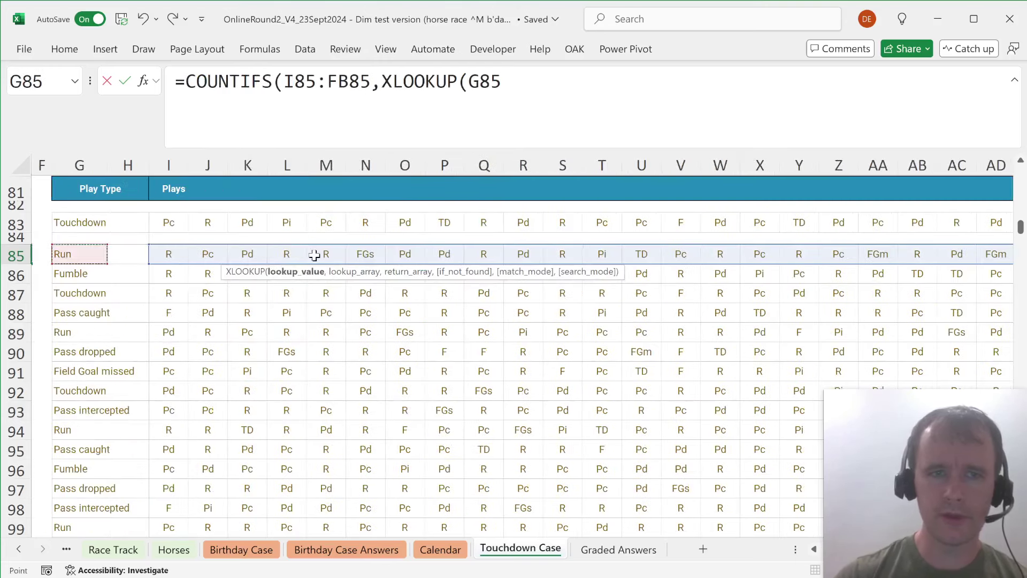
pyautogui.write(',nm,a')
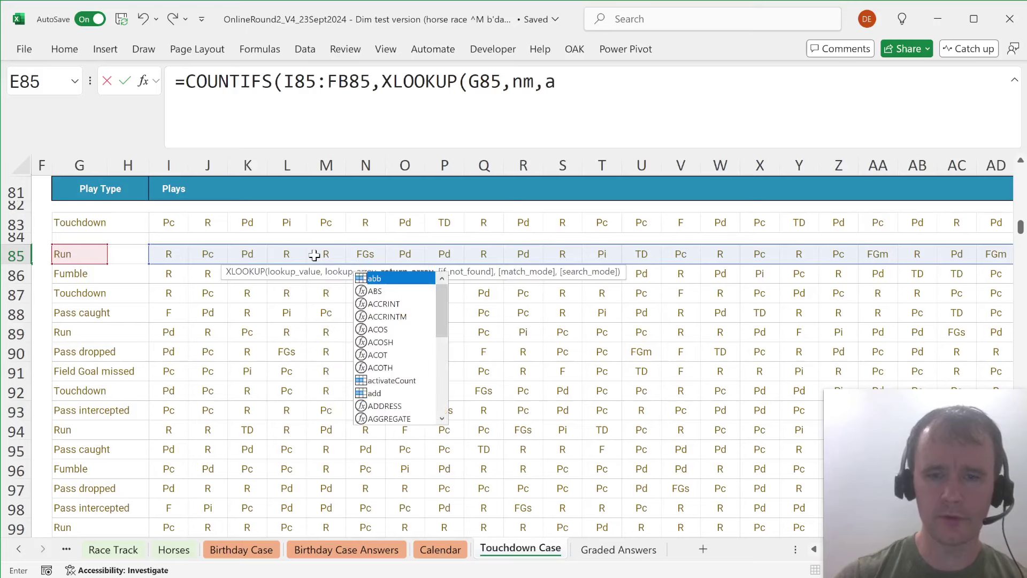
pyautogui.write('bb)')
pyautogui.press('Return')
pyautogui.press('Up')
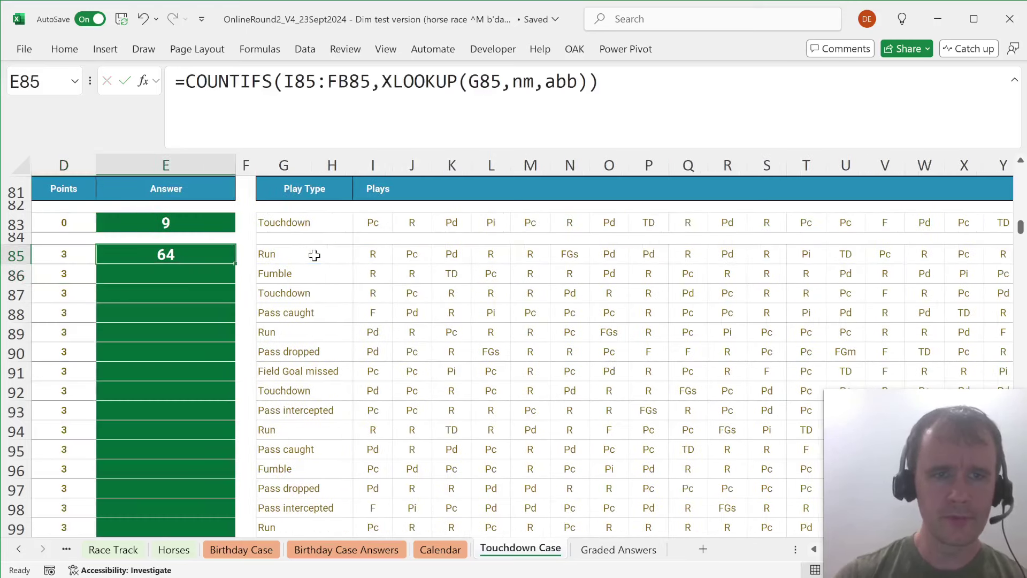
# Copy the COUNTIFS formula from E85 into the Example2 answer cell E83 to test it against the given example.
pyautogui.hotkey('ctrl', 'c')
pyautogui.press('Up')
pyautogui.press('Up')
pyautogui.hotkey('ctrl', 'v')
# Fill the COUNTIFS formula from E85 down to E104 for all Level 2 games.
pyautogui.press('Down')
pyautogui.press('Left')
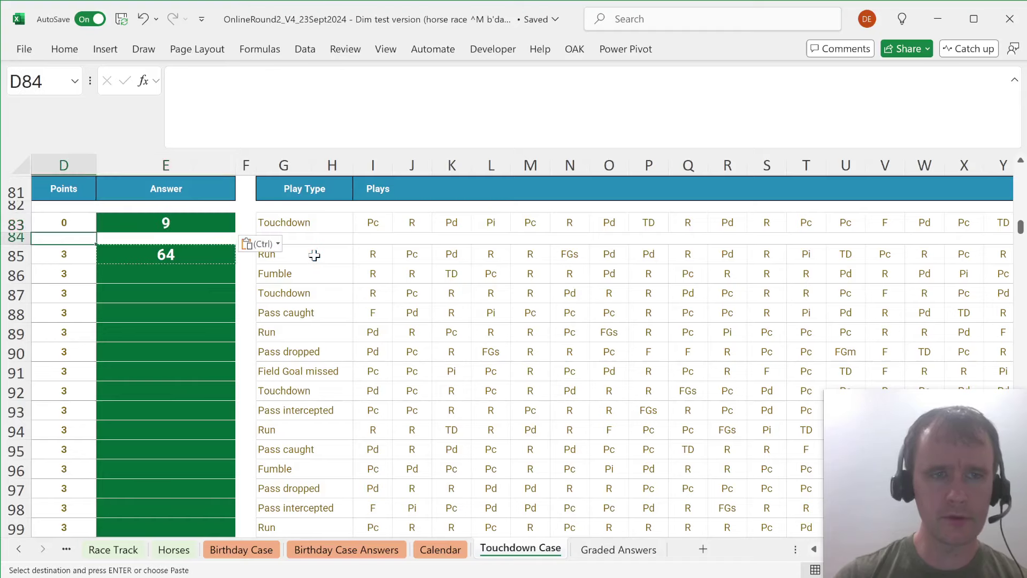
pyautogui.press('Down')
pyautogui.hotkey('ctrl', 'Down')
pyautogui.press('Right')
pyautogui.hotkey('ctrl', 'shift', 'Up')
pyautogui.press('Return')
pyautogui.press('Return')
# Enter =SUM(XLOOKUP(G121:EZ121,abb,pts)) in E121 to total the points scored in Level 3 game 41.
pyautogui.scroll(-5, 314, 256)
pyautogui.hscroll(-2, 314, 255)
pyautogui.scroll(-2, 314, 255)
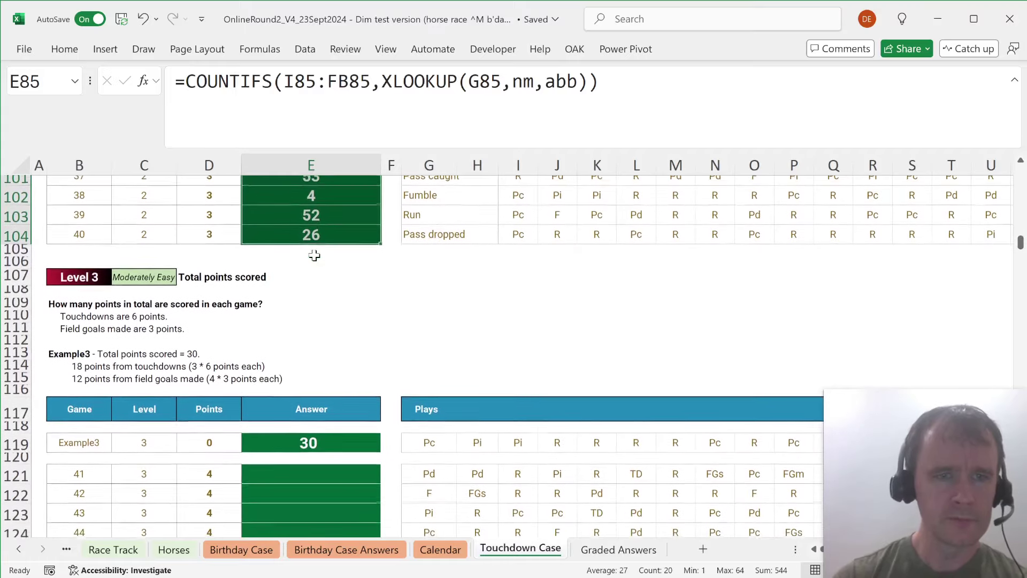
pyautogui.scroll(-2, 315, 255)
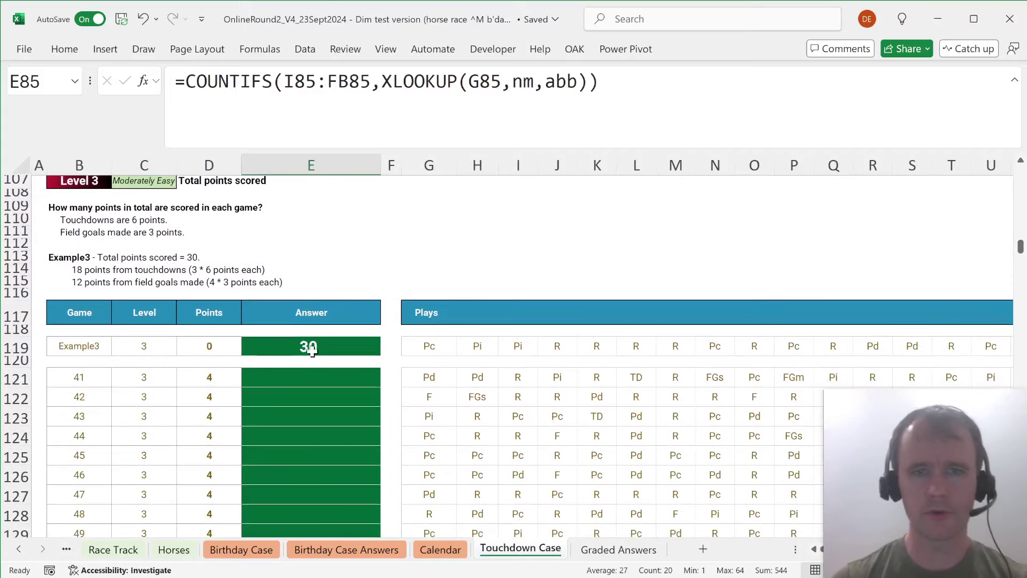
pyautogui.click(313, 378)
pyautogui.write('=sum')
pyautogui.press('Tab')
pyautogui.write('xl')
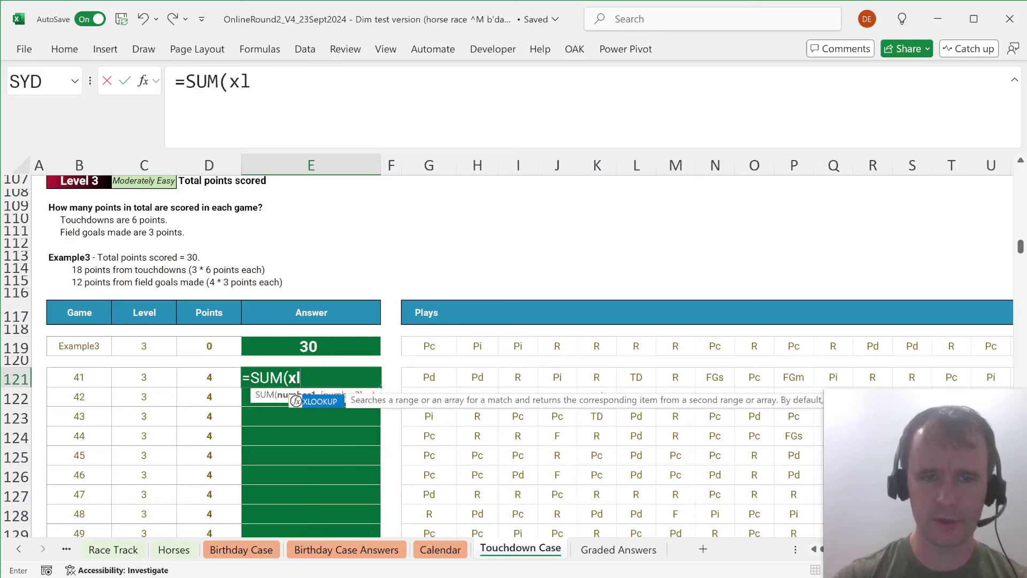
pyautogui.press('Tab')
pyautogui.press('Right')
pyautogui.press('Right')
pyautogui.hotkey('ctrl', 'shift', 'Right')
pyautogui.write(',')
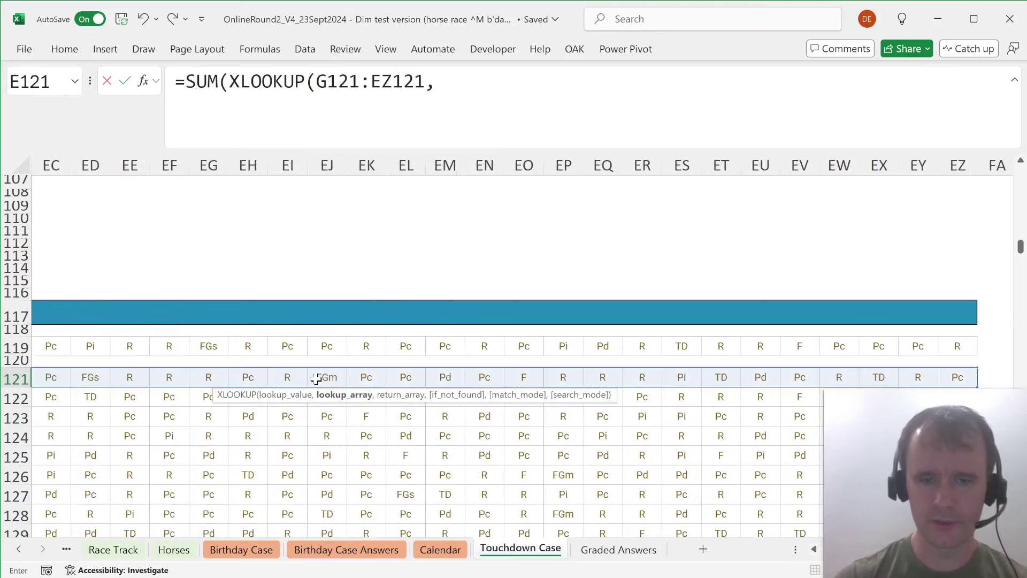
pyautogui.write('abb,pts)')
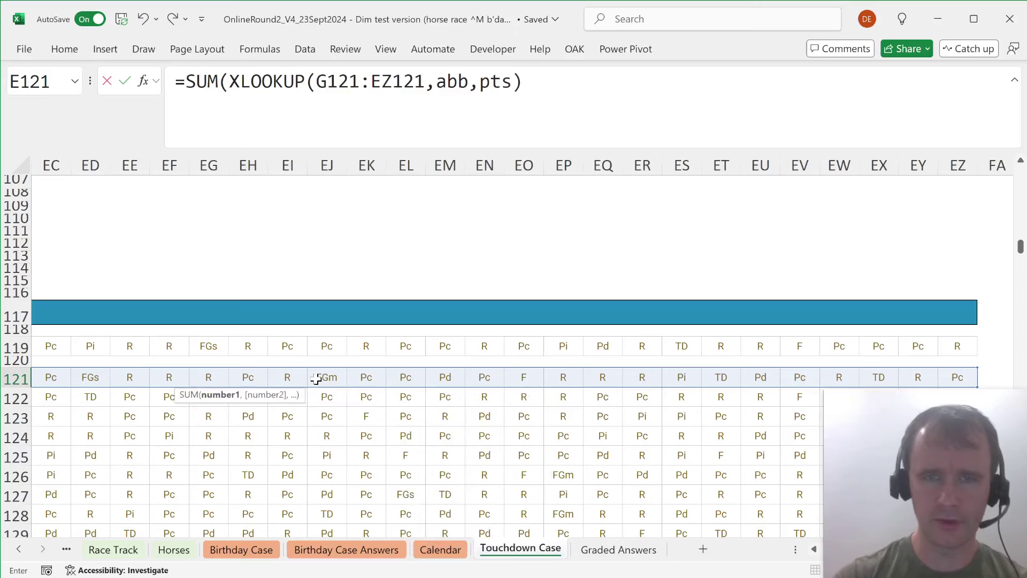
pyautogui.write(')')
pyautogui.hotkey('ctrl', 'Return')
pyautogui.press('Left')
pyautogui.press('Right')
pyautogui.press('Up')
pyautogui.press('Down')
# Copy the SUM formula from E121 into the Example3 answer cell E119 to test it against the given example.
pyautogui.hotkey('ctrl', 'c')
pyautogui.press('Up')
pyautogui.press('Up')
pyautogui.hotkey('ctrl', 'v')
pyautogui.hotkey('ctrl', 'v')
# Fill the SUM formula from E121 down to E140 for all Level 3 games.
pyautogui.press('Down')
pyautogui.press('Down')
pyautogui.press('Left')
pyautogui.hotkey('ctrl', 'Down')
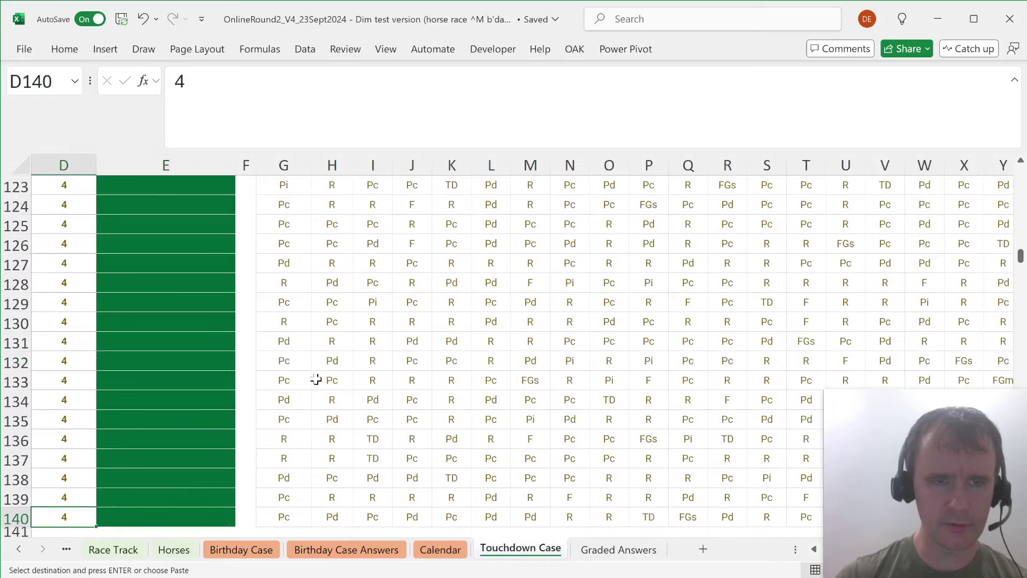
pyautogui.press('Right')
pyautogui.hotkey('ctrl', 'shift', 'Up')
pyautogui.press('Return')
# Look over the Level 3 answers, and read the Level 4 possession rules, its example and the layout of its plays data.
pyautogui.press('Left')
pyautogui.press('Left')
pyautogui.press('Left')
pyautogui.press('Up')
pyautogui.press('Left')
pyautogui.press('Up')
pyautogui.press('Up')
pyautogui.press('Up')
pyautogui.press('Up')
pyautogui.press('Up')
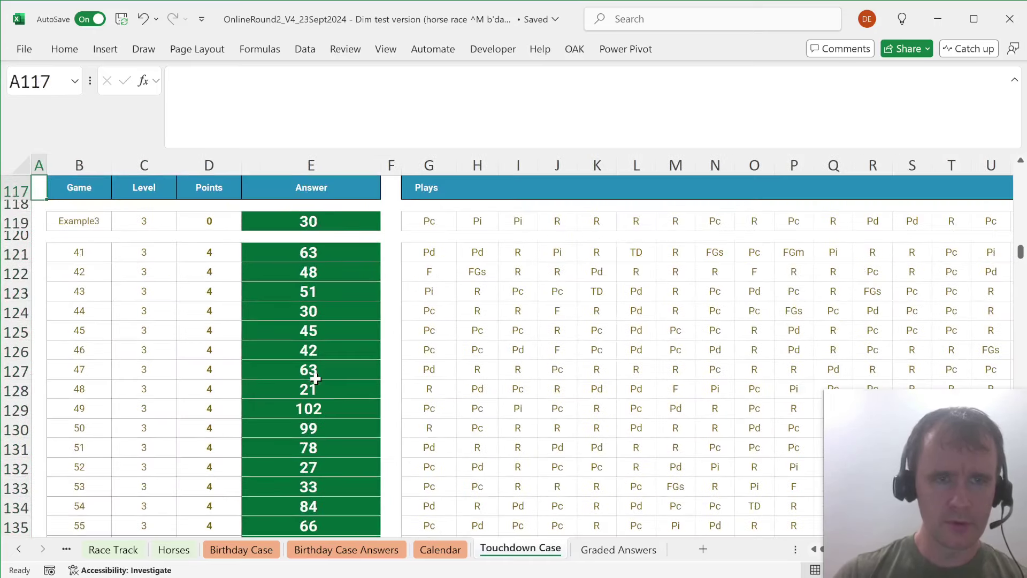
pyautogui.press('Up')
pyautogui.press('Up')
pyautogui.press('Up')
pyautogui.press('pagedown')
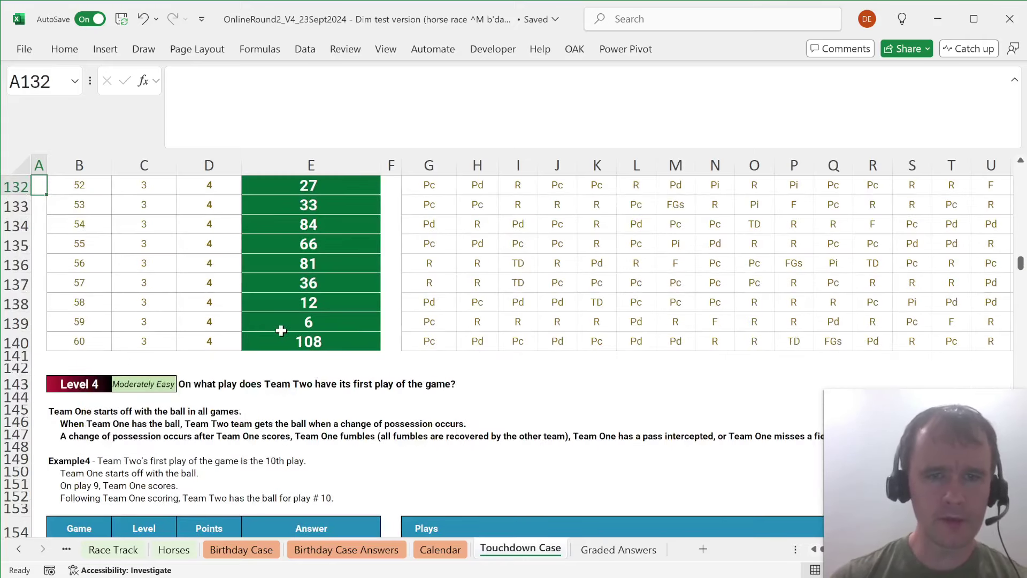
pyautogui.scroll(-3, 281, 330)
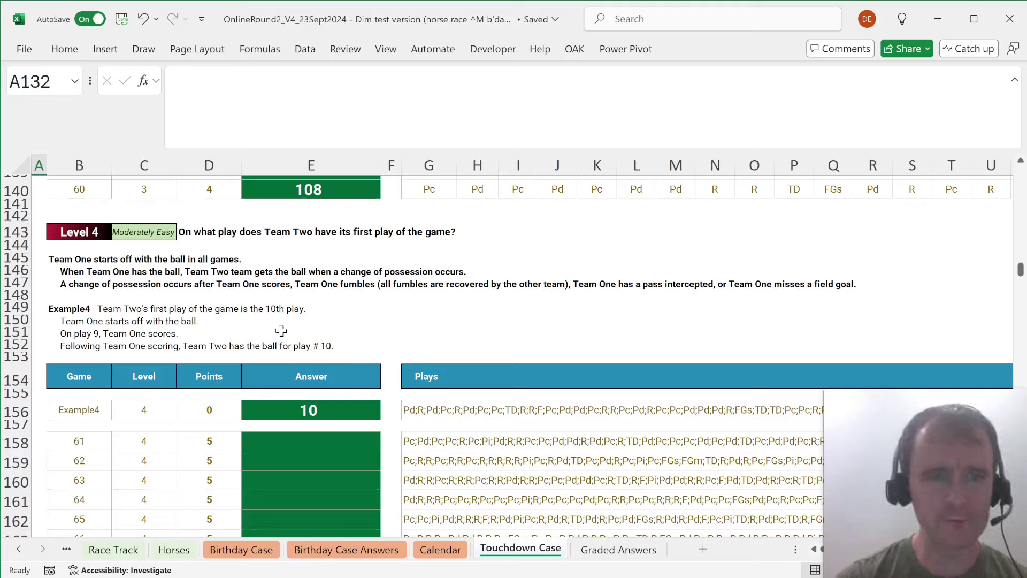
pyautogui.scroll(-4, 509, 375)
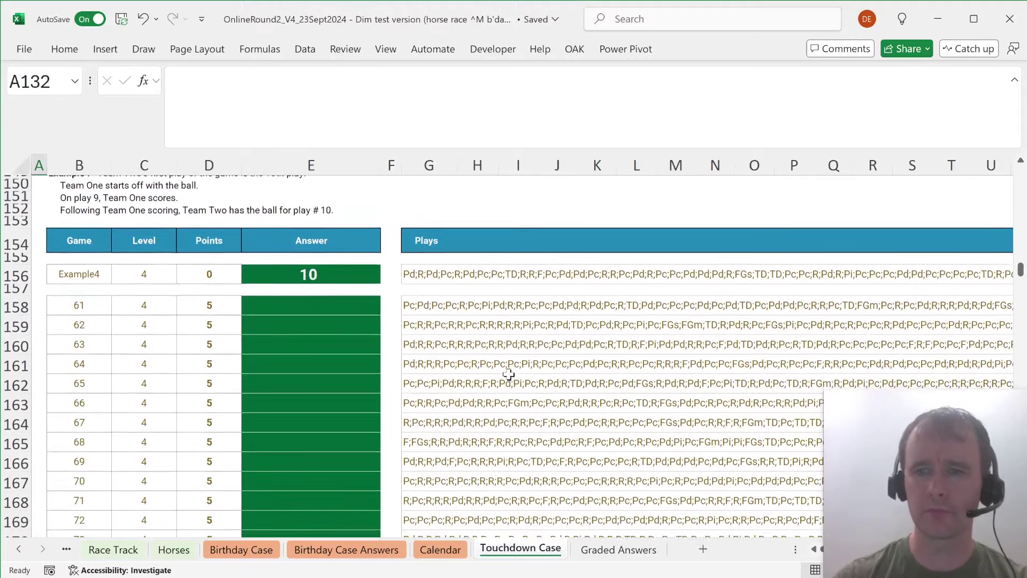
# Insert six blank rows between the Example4 row and game 61 as working space for Level 4.
pyautogui.click(423, 268)
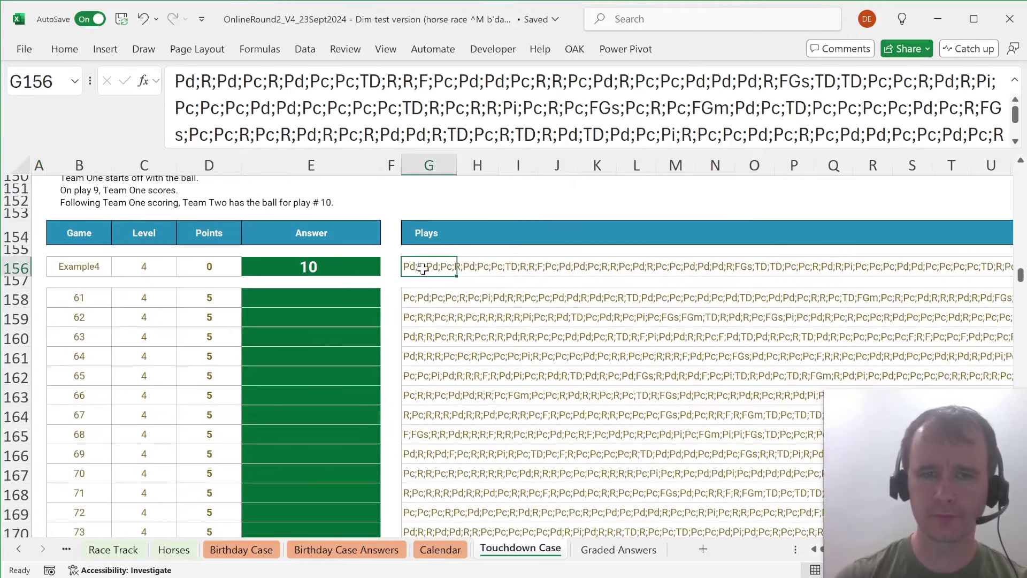
pyautogui.press('Down')
pyautogui.press('Down')
pyautogui.hotkey('shift', 'Down')
pyautogui.hotkey('shift', 'Down')
pyautogui.hotkey('shift', 'Down')
pyautogui.hotkey('shift', 'Down')
pyautogui.hotkey('shift', 'Down')
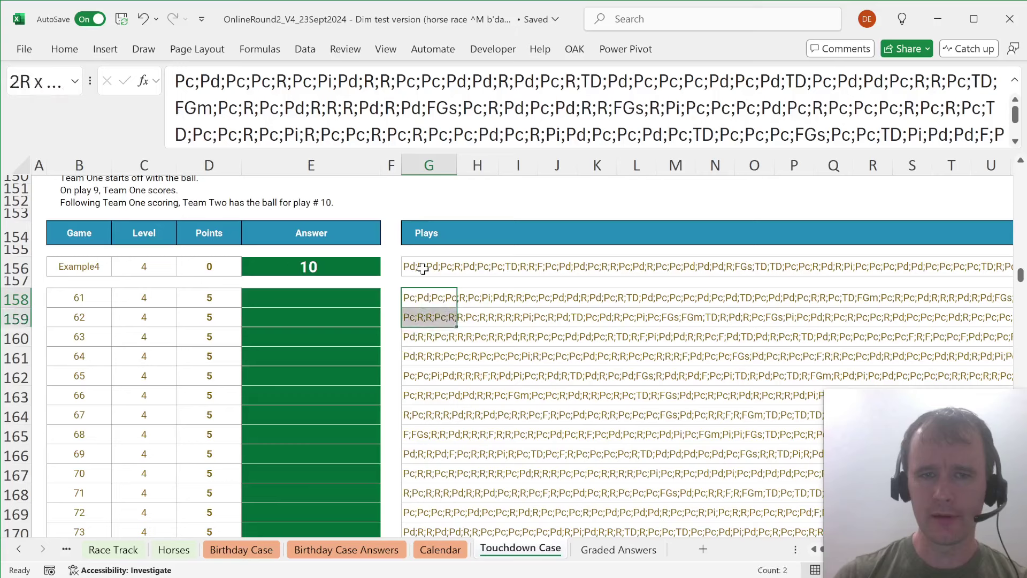
pyautogui.press('h')
pyautogui.press('i')
pyautogui.press('r')
pyautogui.hotkey('shift', 'BackSpace')
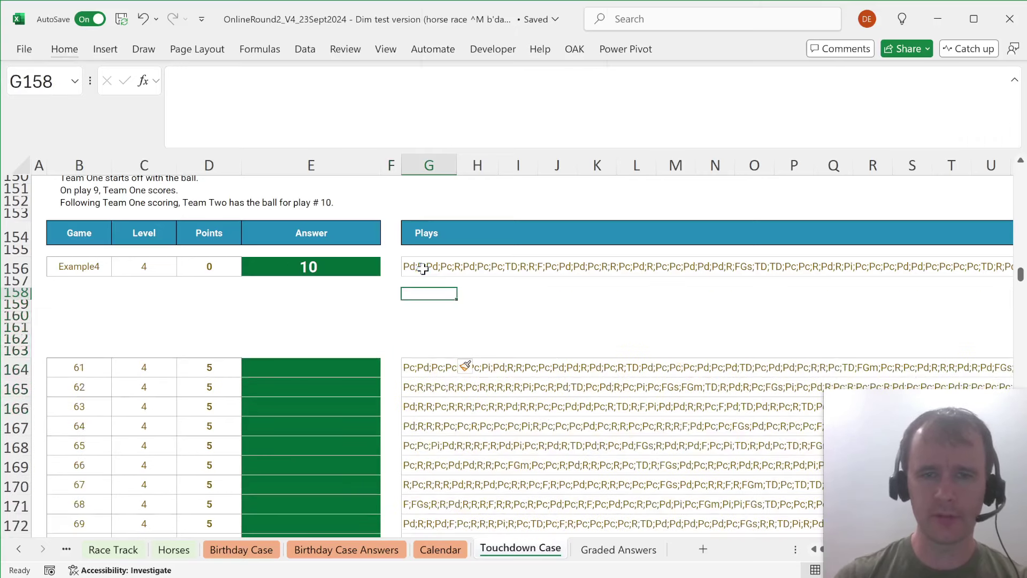
# Enter =TEXTSPLIT(G156,";") in G158 to split the Example4 plays into separate columns.
pyautogui.write('=')
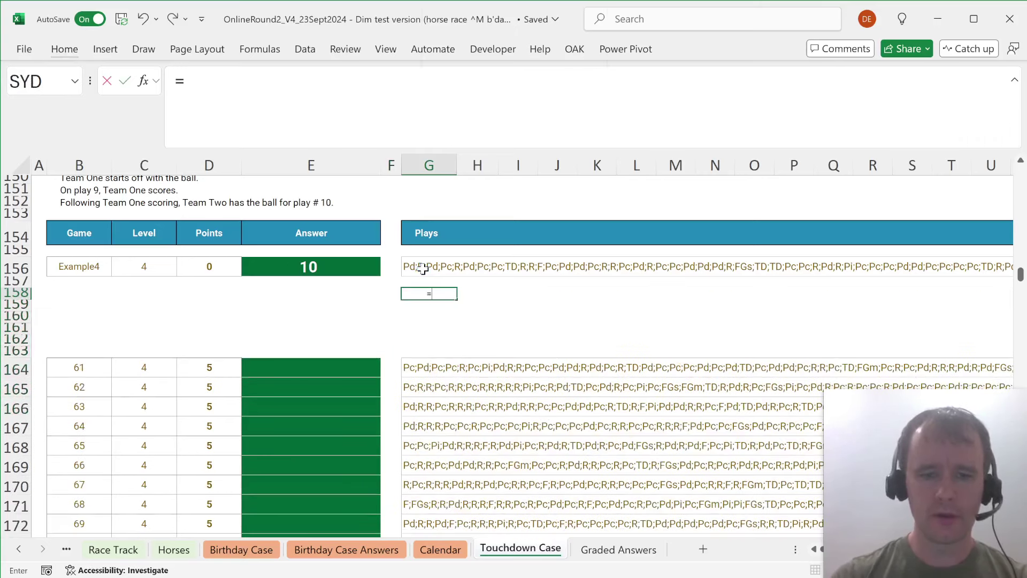
pyautogui.write('texts')
pyautogui.press('Tab')
pyautogui.click(423, 269)
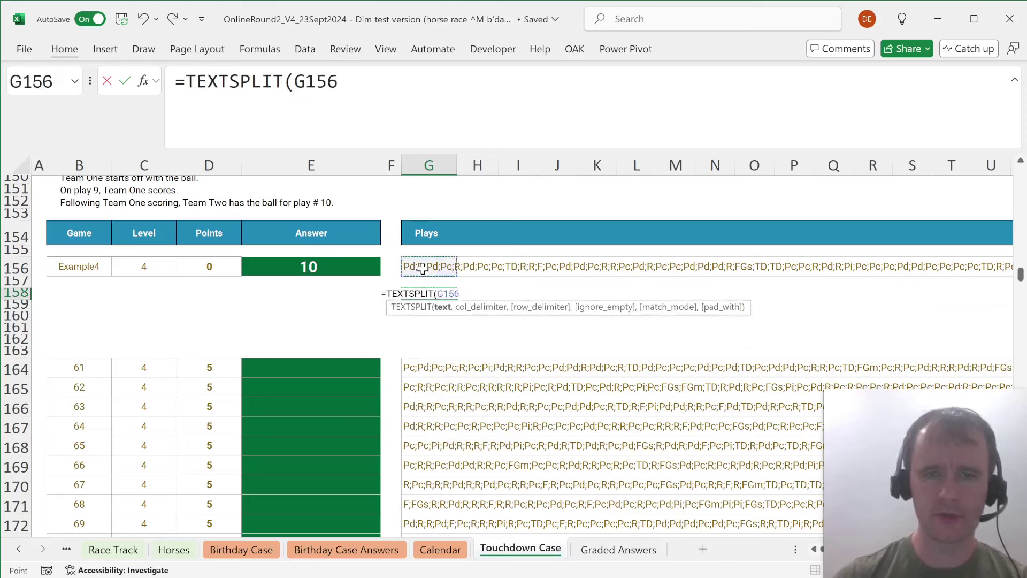
pyautogui.write(',";')
pyautogui.press('Return')
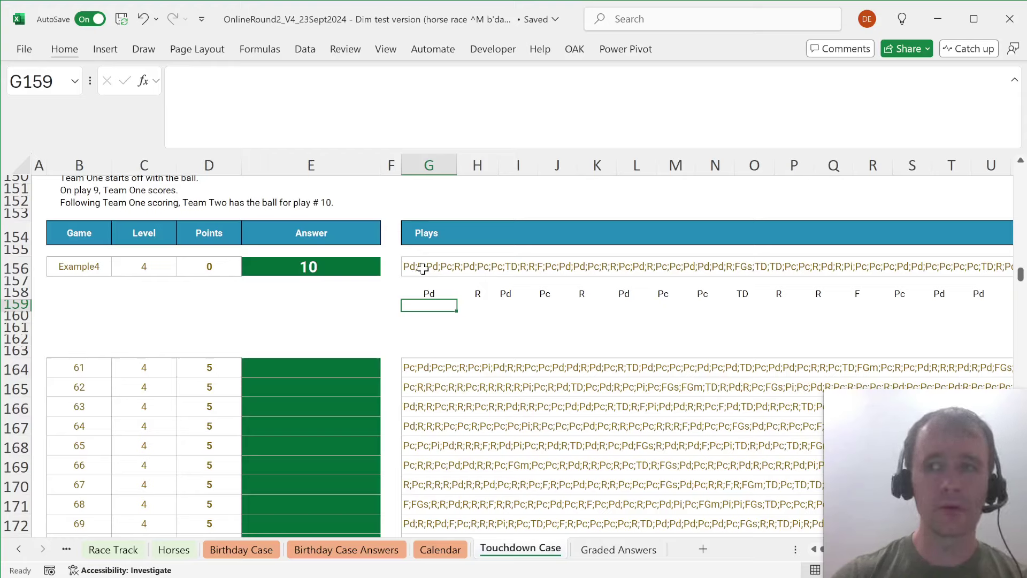
# Begin a SCAN formula in G159 with initial value 1 and an XLOOKUP of G158# in abb that returns chg as its array.
pyautogui.write('=sc')
pyautogui.press('Tab')
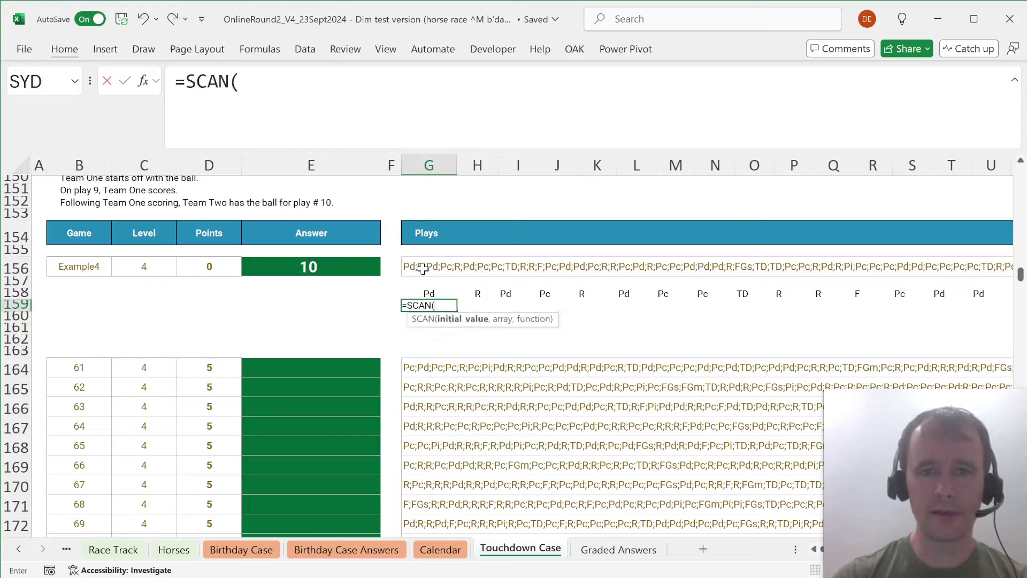
pyautogui.scroll(3, 423, 269)
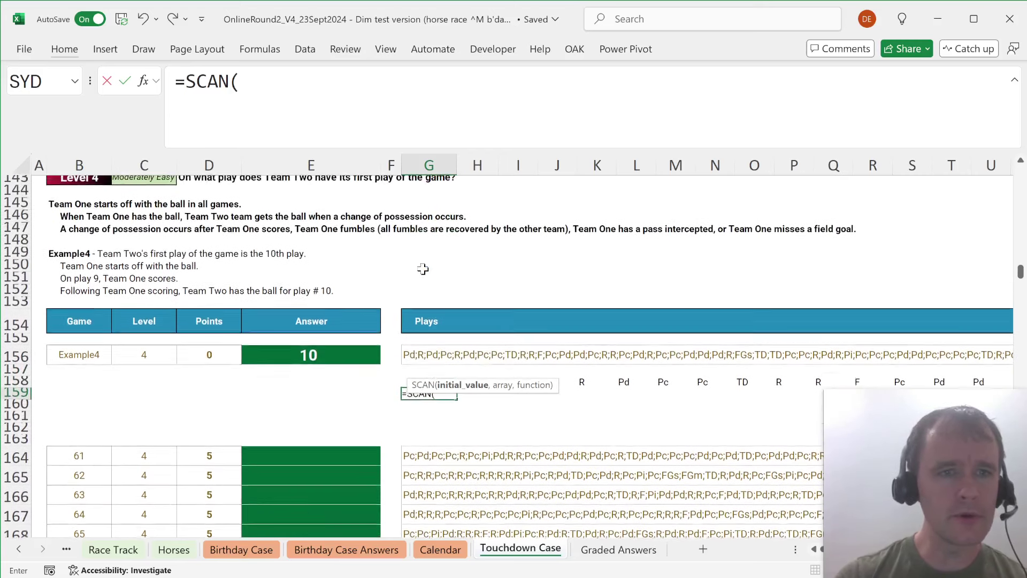
pyautogui.write('1')
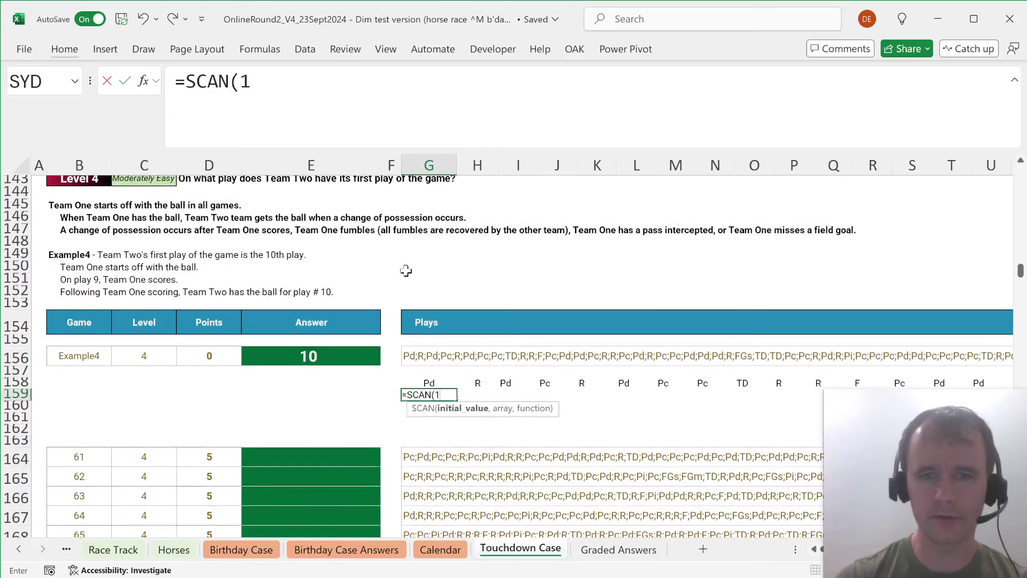
pyautogui.write(',')
pyautogui.press('Up')
pyautogui.hotkey('ctrl', 'shift', 'Right')
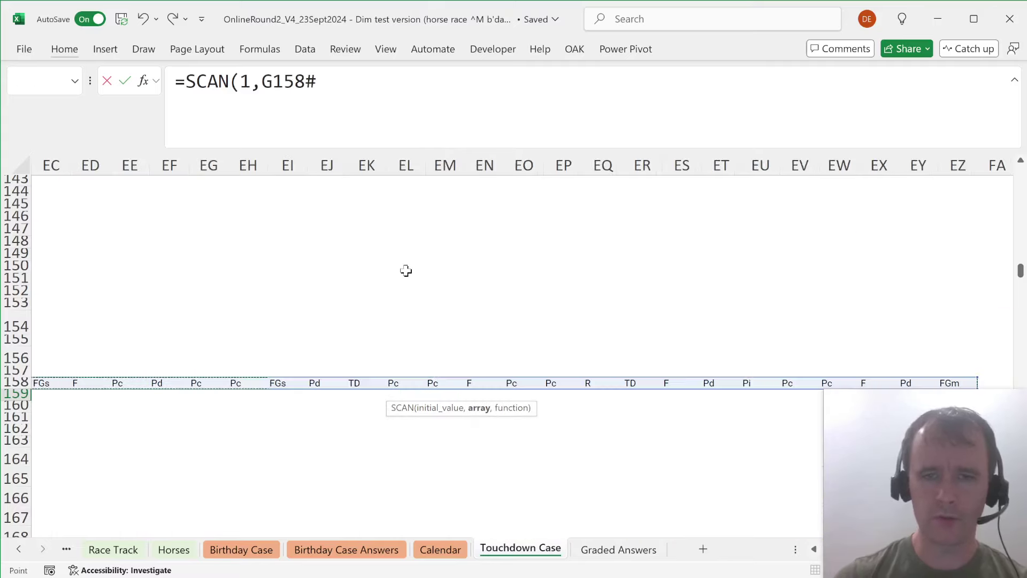
pyautogui.doubleClick(289, 82)
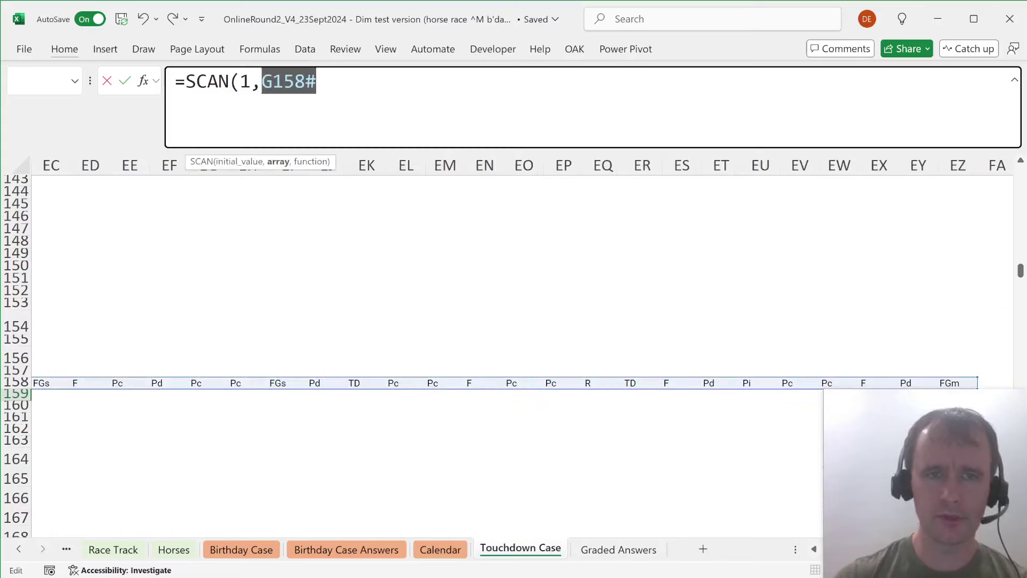
pyautogui.write('xl')
pyautogui.press('Tab')
pyautogui.press('Home')
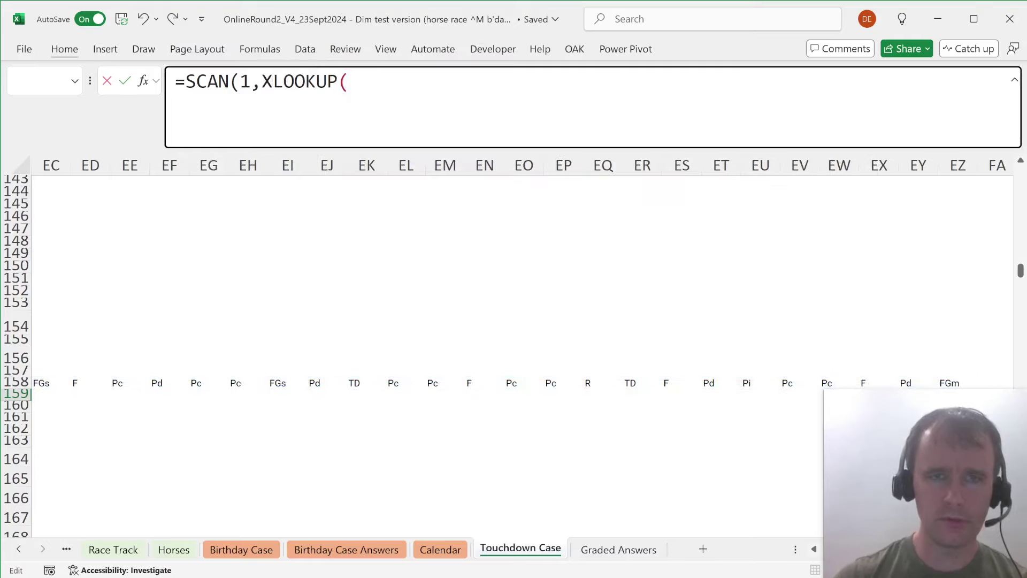
pyautogui.click(317, 383)
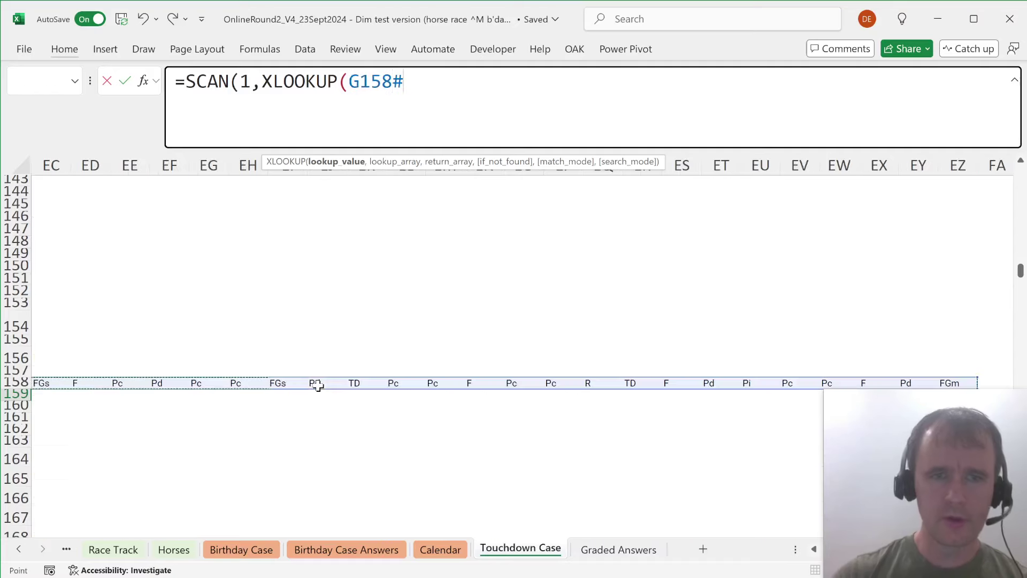
pyautogui.write(',abb,')
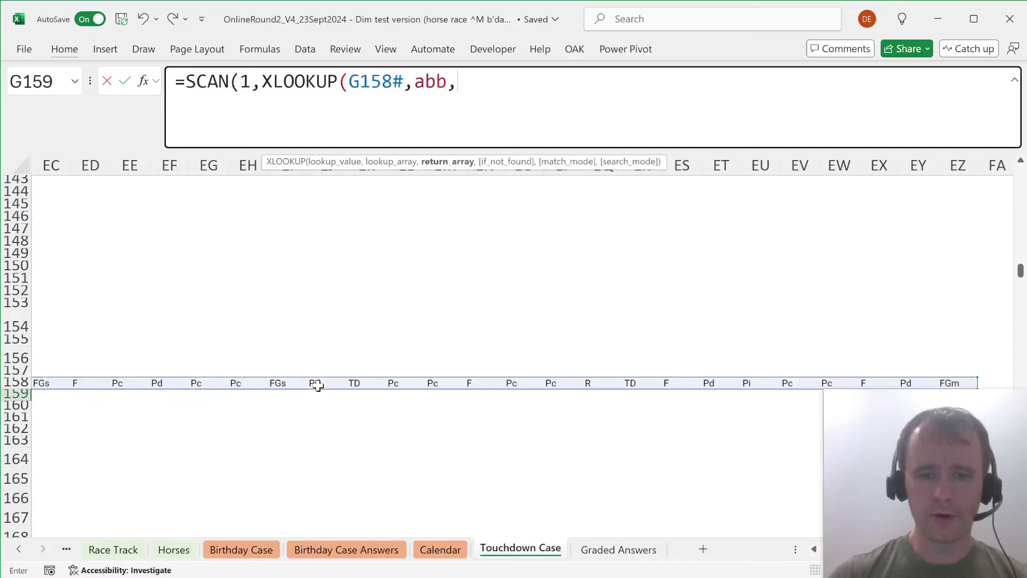
pyautogui.write('chg')
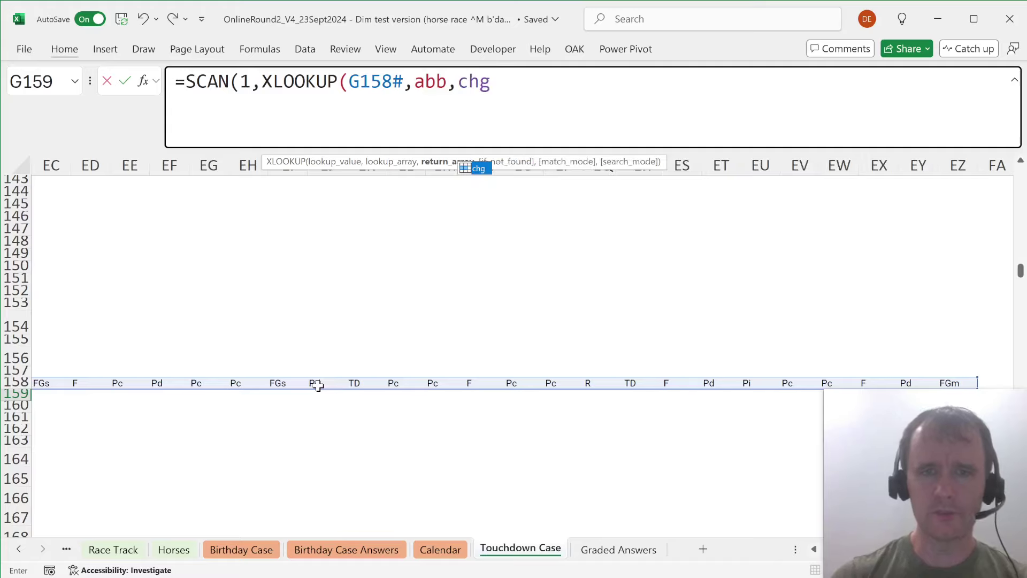
# Compare the lookup result with "Yes" and complete the SCAN formula in G159 with LAMBDA(a,v,IF(v,3-a,a)).
pyautogui.write(')="Yes",la')
pyautogui.press('Tab')
pyautogui.write('a,v,if')
pyautogui.press('Tab')
pyautogui.write('v')
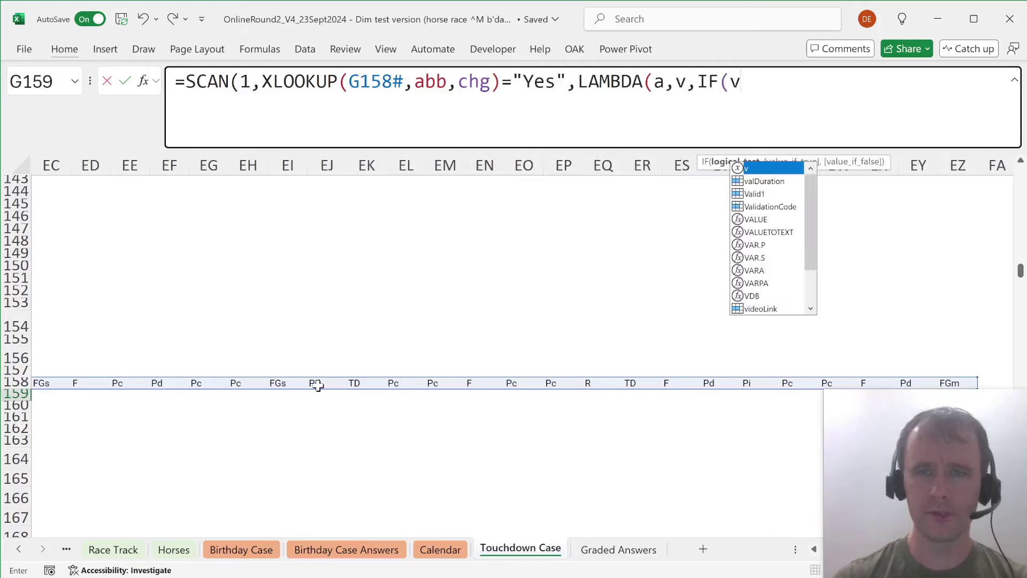
pyautogui.write(',3-a')
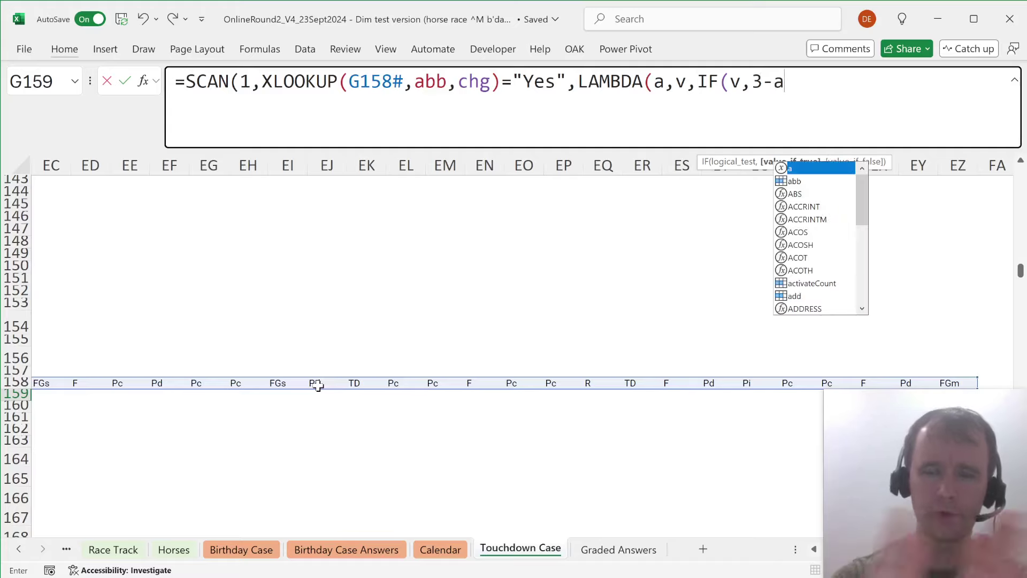
pyautogui.write(',a)))')
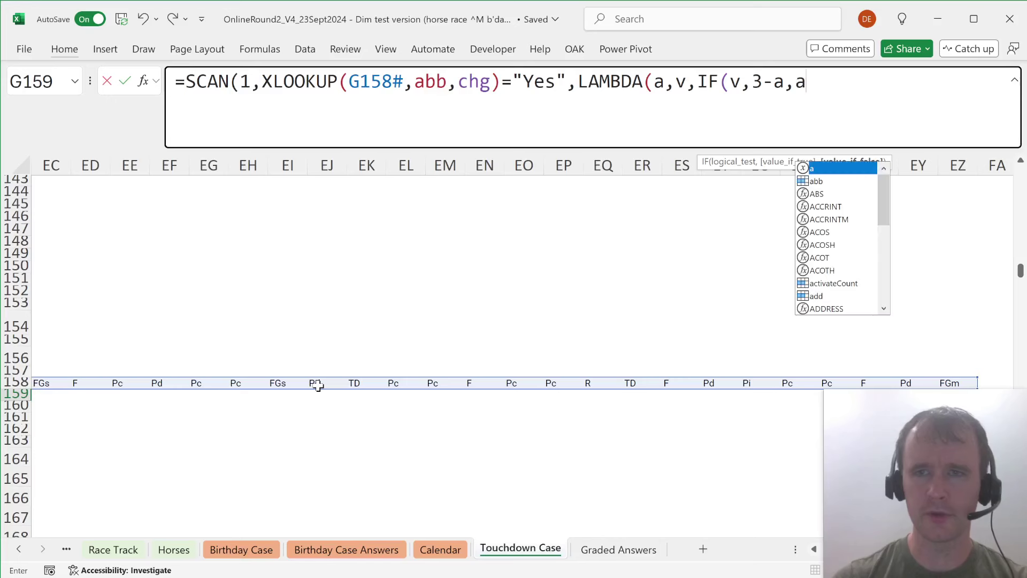
pyautogui.press('Return')
# Check the possession numbers in row 159 against the plays in row 158 up to the first touchdown in column O.
pyautogui.press('Up')
pyautogui.press('Right')
pyautogui.press('Right')
pyautogui.press('Right')
pyautogui.press('Right')
pyautogui.press('Right')
pyautogui.press('Right')
pyautogui.press('Right')
pyautogui.press('Right')
pyautogui.press('Up')
pyautogui.hotkey('shift', 'Down')
pyautogui.press('Up')
pyautogui.press('Down')
pyautogui.hotkey('ctrl', 'shift', 'Left')
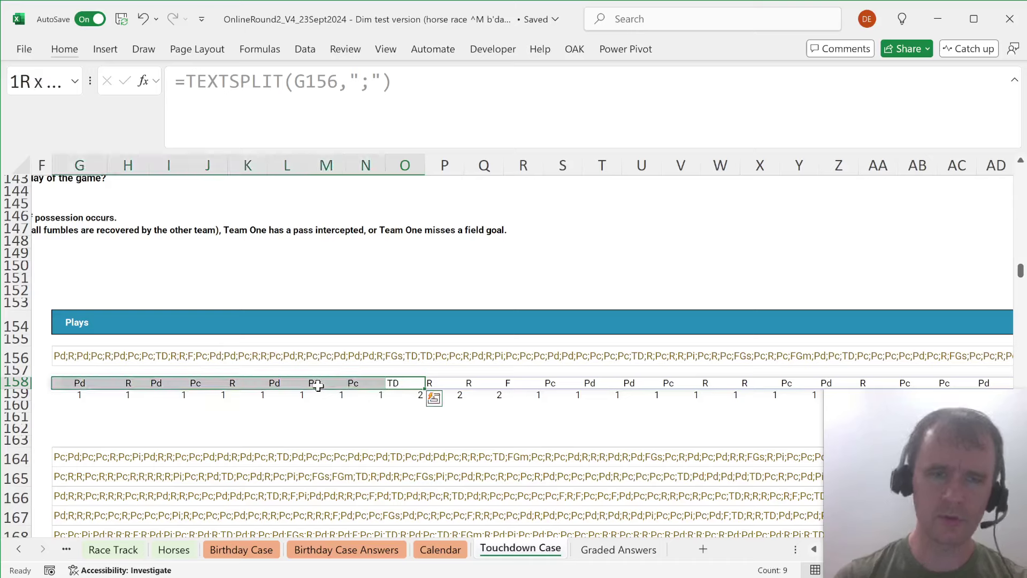
pyautogui.press('Down')
pyautogui.press('Up')
pyautogui.hotkey('ctrl', 'shift', 'Left')
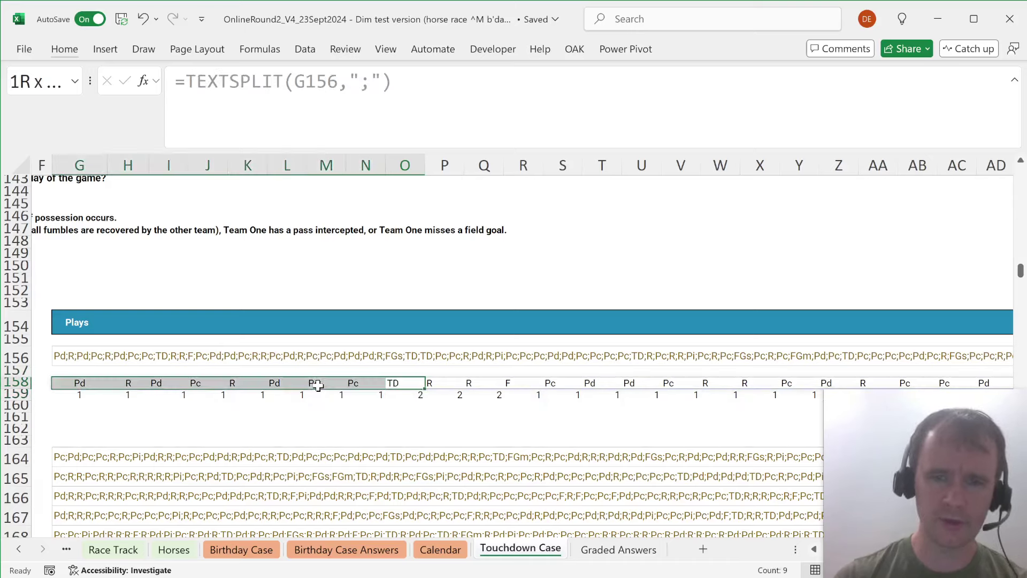
pyautogui.press('Down')
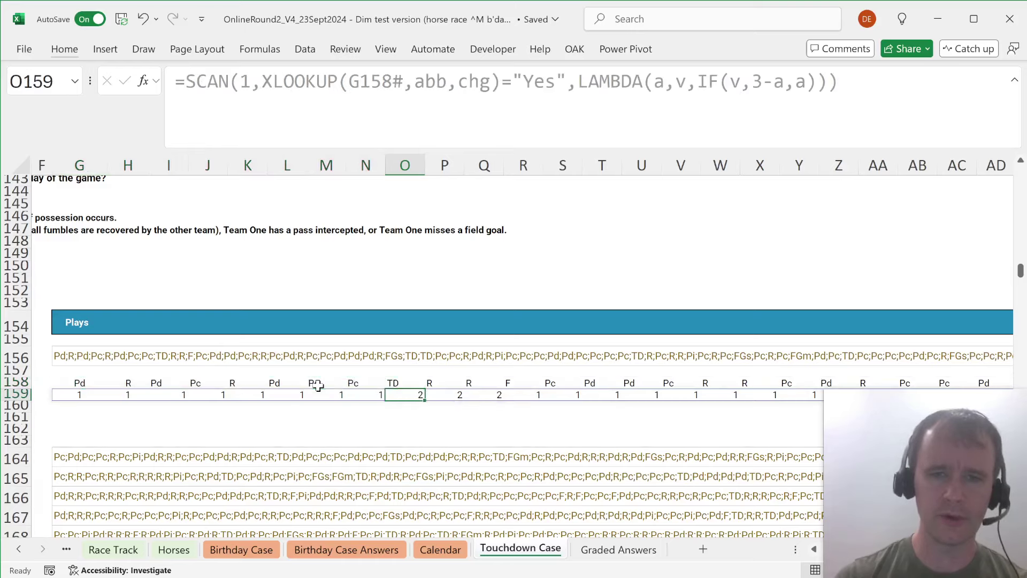
pyautogui.hotkey('ctrl', 'shift', 'Left')
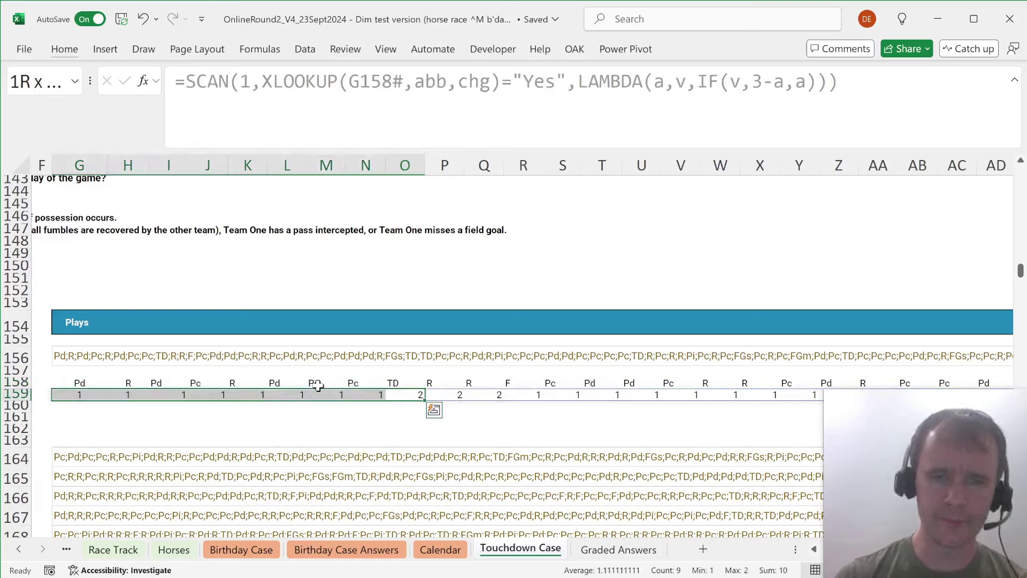
# Wrap the SCAN in G159 in HSTACK with 1 as the first element to shift possession by one play.
pyautogui.hotkey('ctrl', 'Left')
pyautogui.click(349, 81)
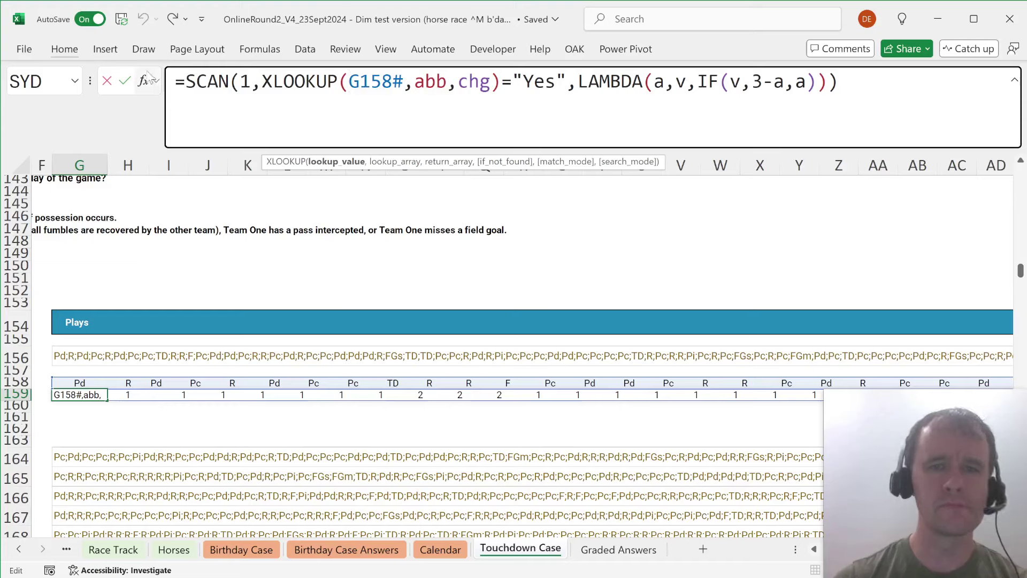
pyautogui.press('Escape')
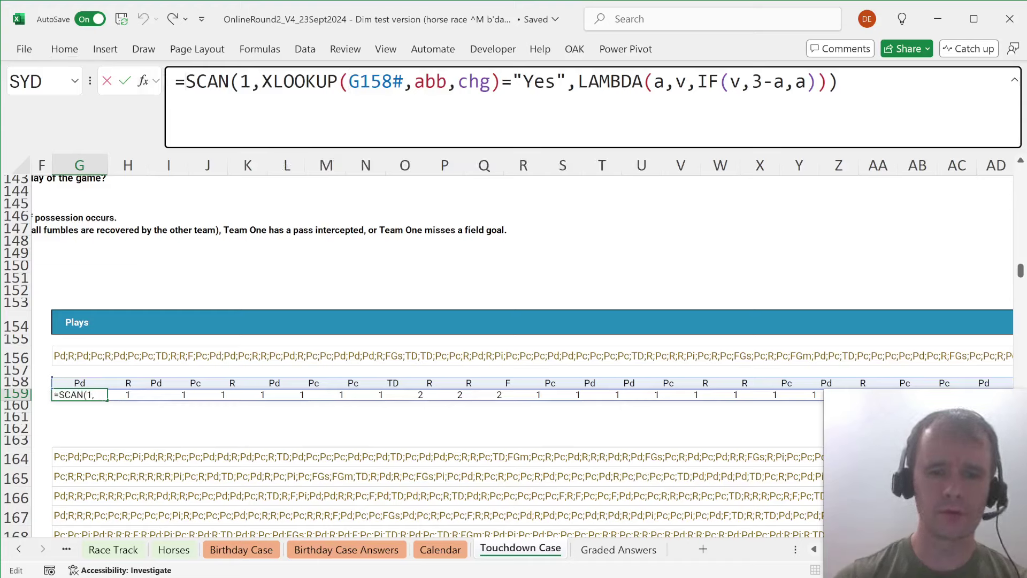
pyautogui.write('hst')
pyautogui.press('Tab')
pyautogui.write('1,')
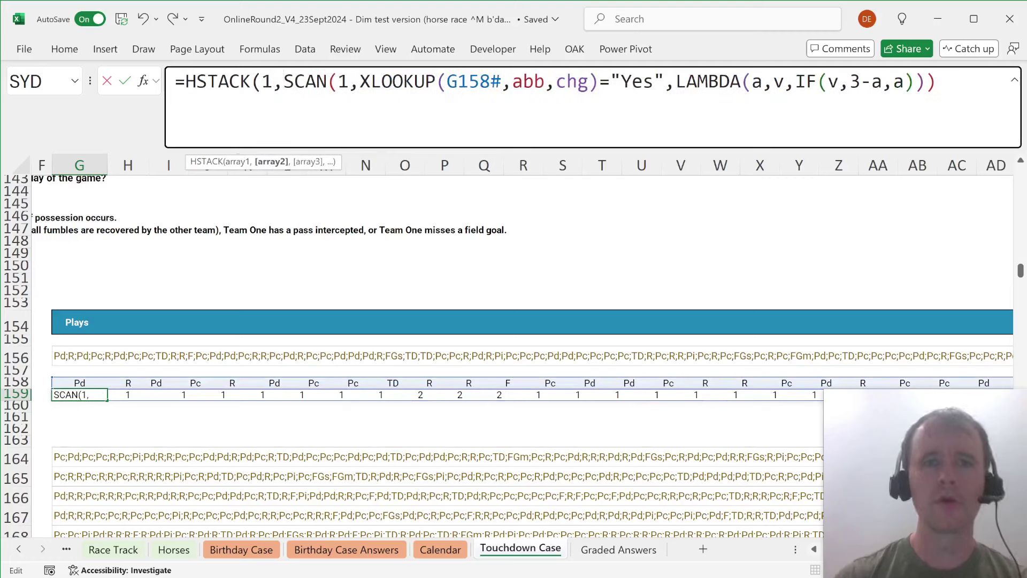
# Change the XLOOKUP's lookup value in G159 to DROP(G158#,,-1) and enter the formula with its missing closing parenthesis added.
pyautogui.click(447, 81)
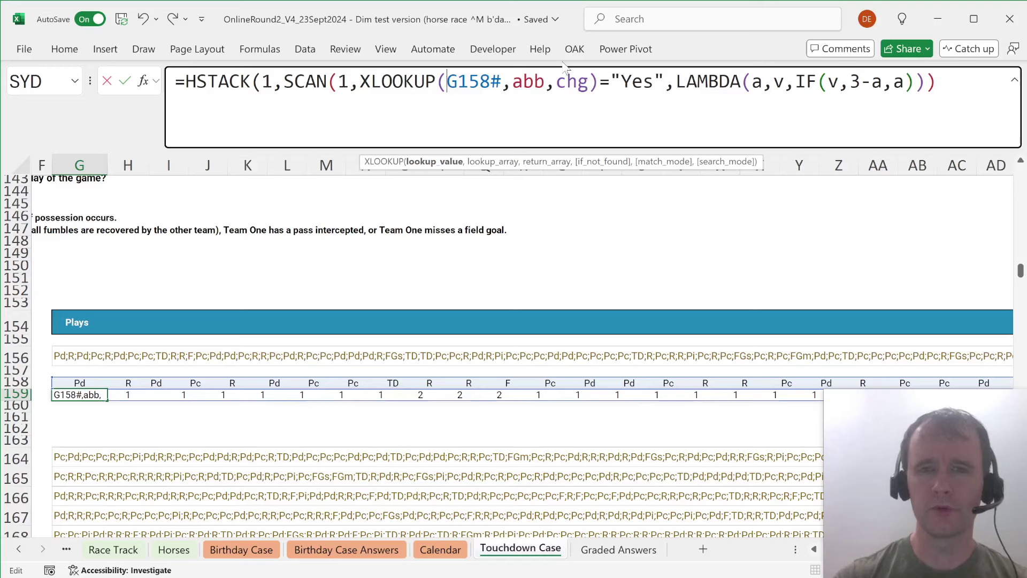
pyautogui.write('dr')
pyautogui.press('Tab')
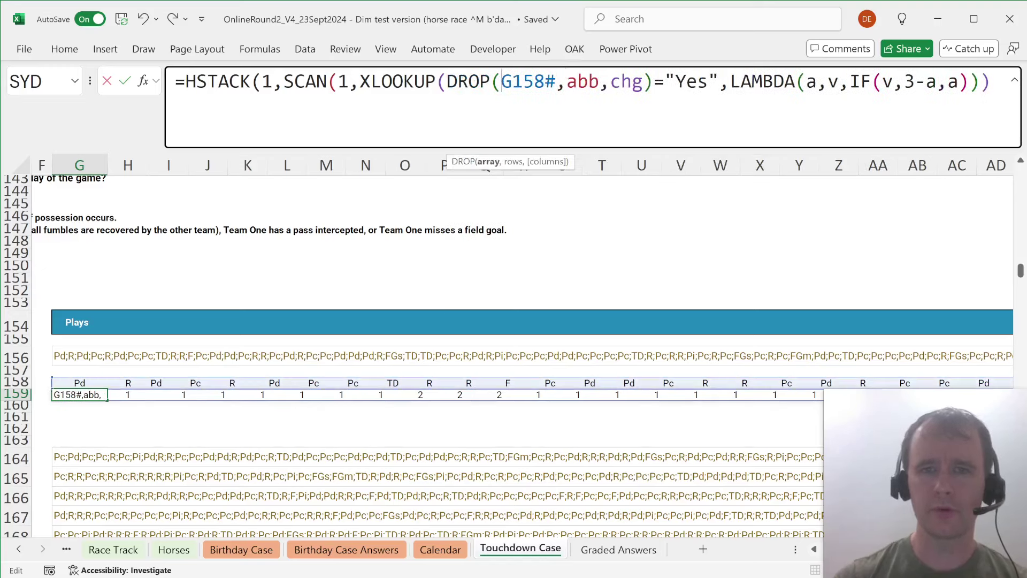
pyautogui.write(',,-1)')
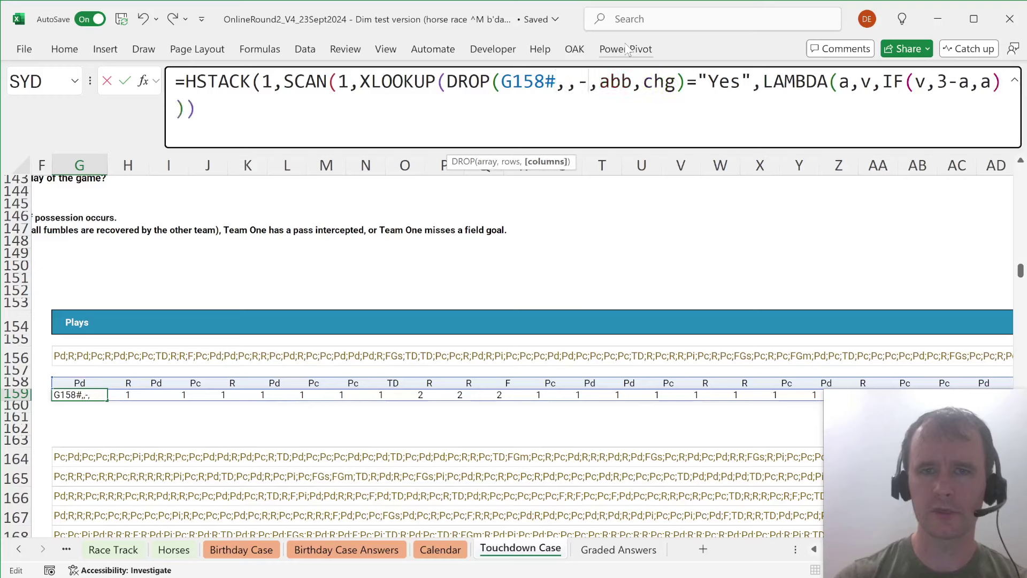
pyautogui.press('Return')
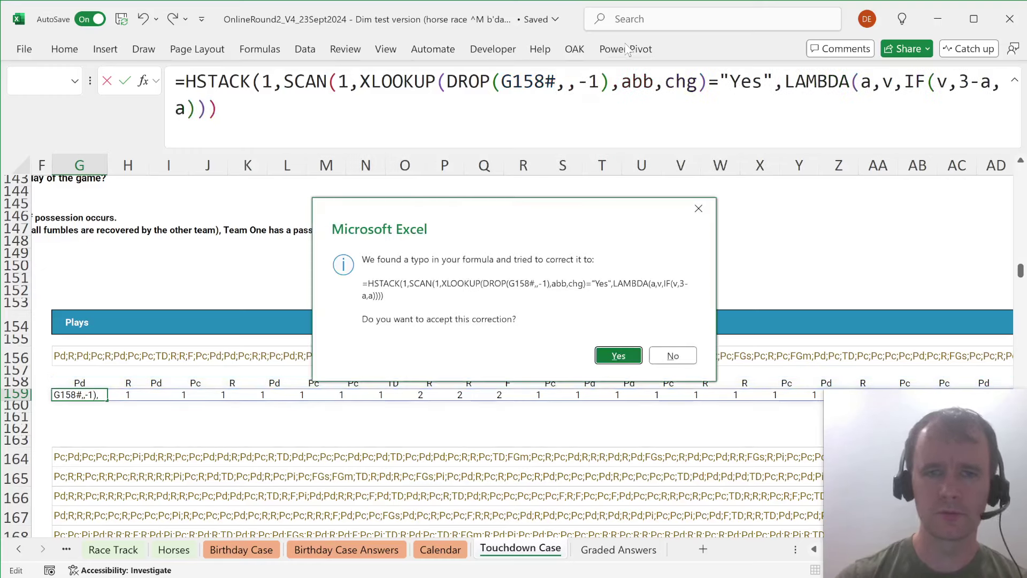
pyautogui.press('Return')
# Check the shifted possession numbers in row 159 against the plays around the first touchdown and the following fumble.
pyautogui.press('Up')
pyautogui.press('Right')
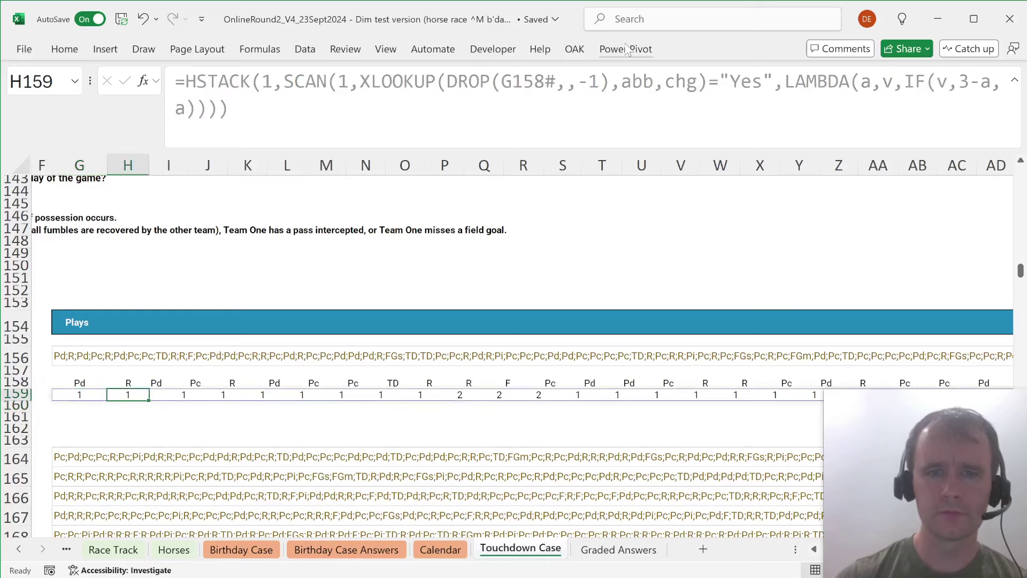
pyautogui.press('Right')
pyautogui.press('Right')
pyautogui.press('Right')
pyautogui.press('Right')
pyautogui.press('Right')
pyautogui.press('Right')
pyautogui.press('Right')
pyautogui.press('Up')
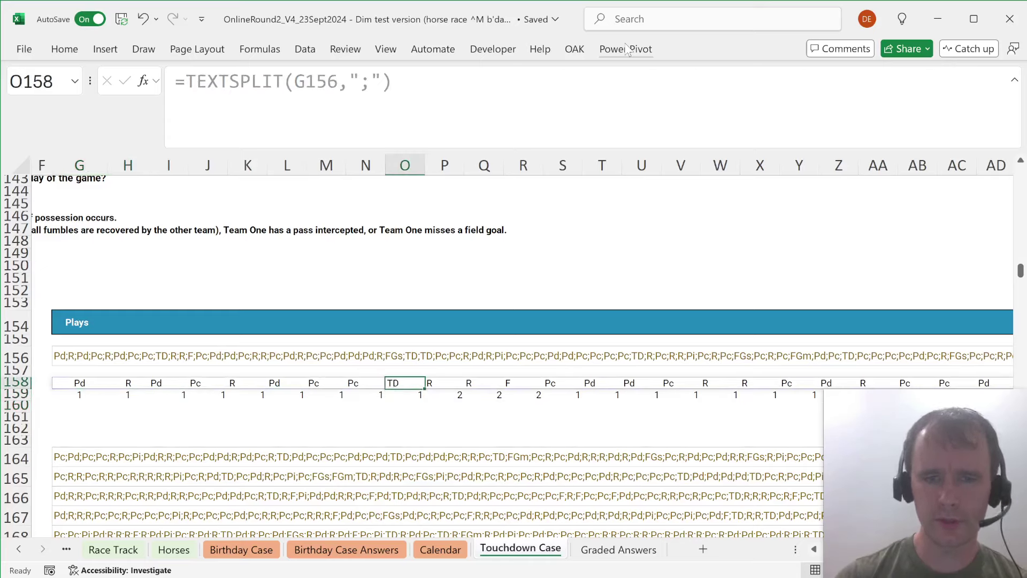
pyautogui.press('Down')
pyautogui.press('Right')
pyautogui.press('Right')
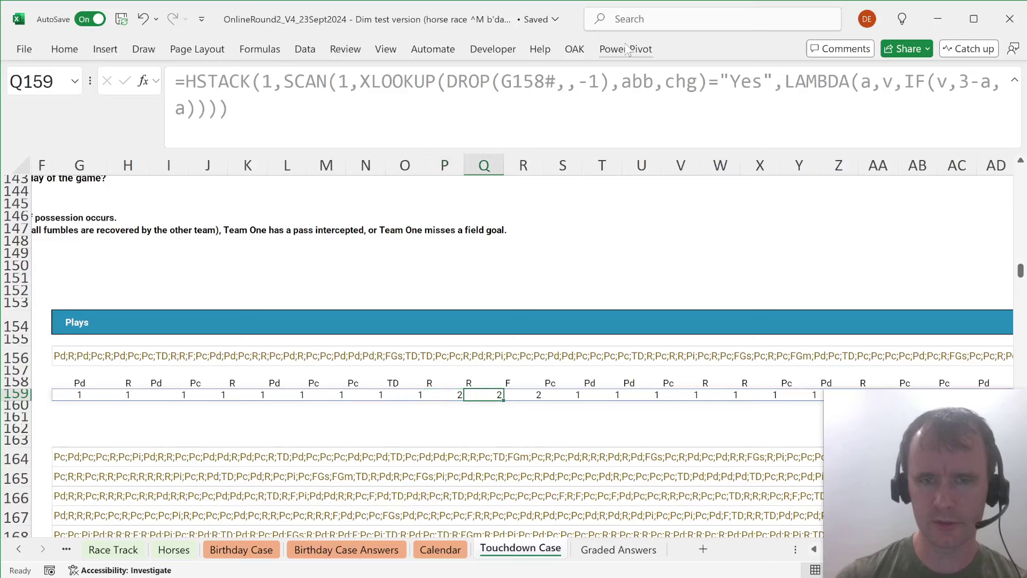
pyautogui.press('Right')
pyautogui.press('Up')
pyautogui.press('Down')
pyautogui.press('Right')
pyautogui.hotkey('ctrl', 'Left')
pyautogui.hotkey('ctrl', 'Left')
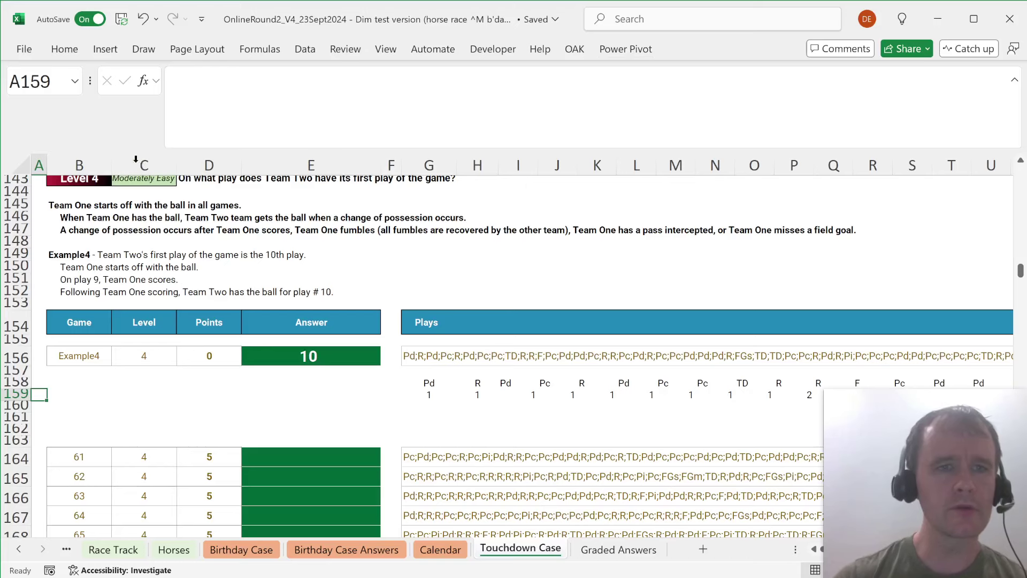
# Wrap the HSTACK formula in G159 in XMATCH(2,…) to find the first play on which Team Two has the ball.
pyautogui.scroll(1, 185, 257)
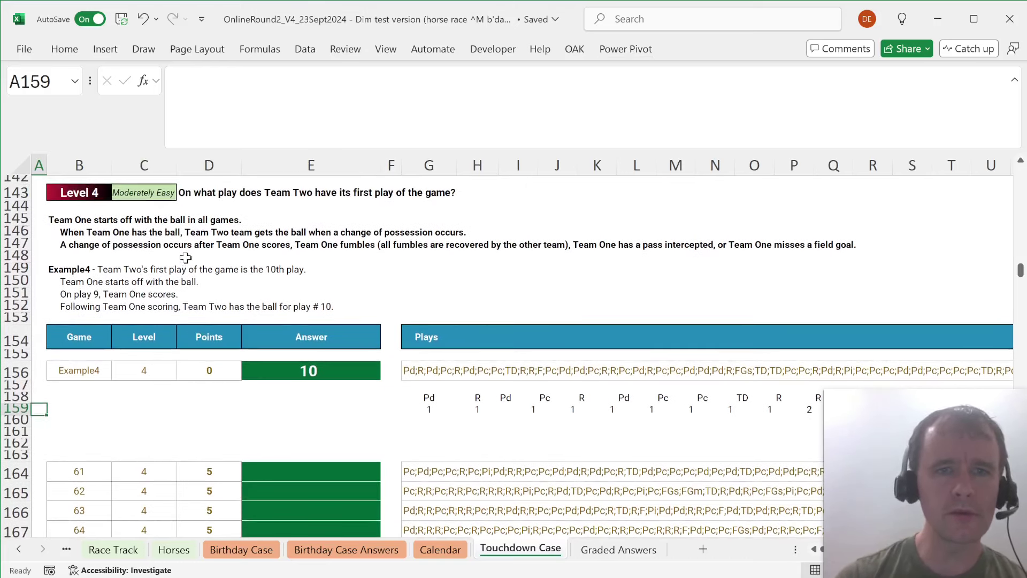
pyautogui.click(430, 409)
pyautogui.click(186, 81)
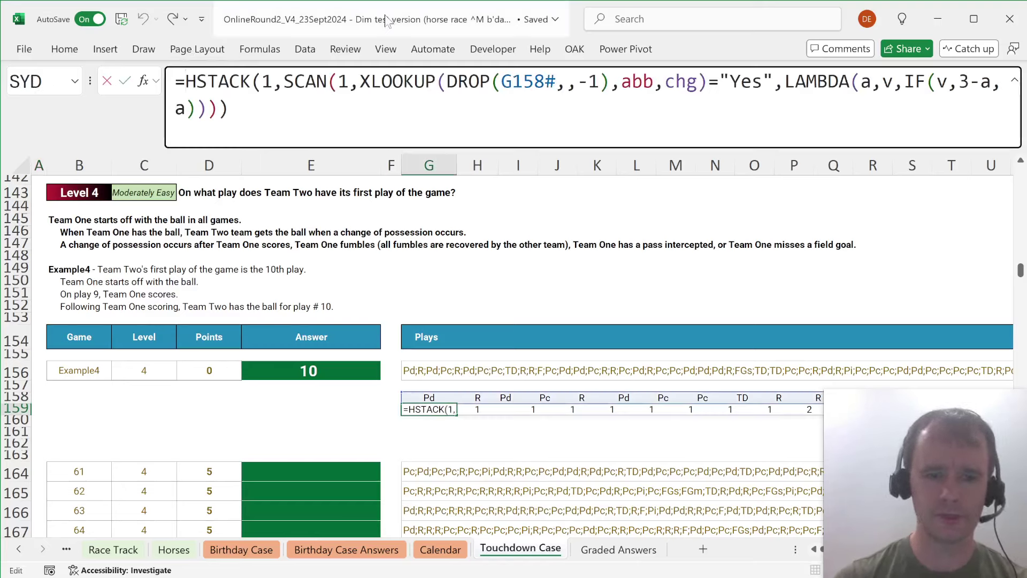
pyautogui.write('xm')
pyautogui.press('Tab')
pyautogui.write('2,')
pyautogui.press('End')
pyautogui.write(')')
pyautogui.press('Return')
pyautogui.press('Up')
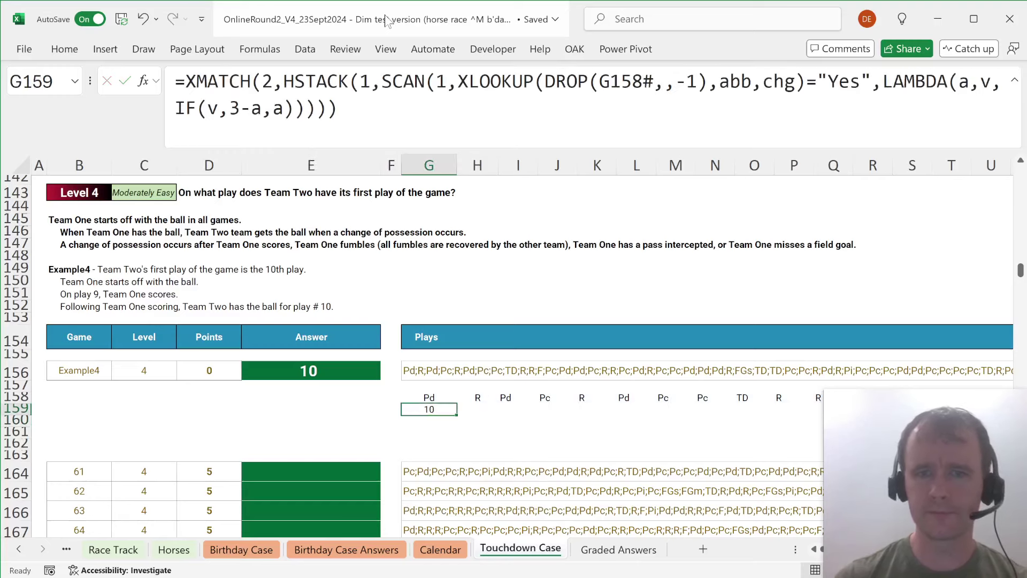
# Replace G158# in the G159 formula with TEXTSPLIT(G156,";") copied from G158, so the formula reads the plays directly.
pyautogui.press('Up')
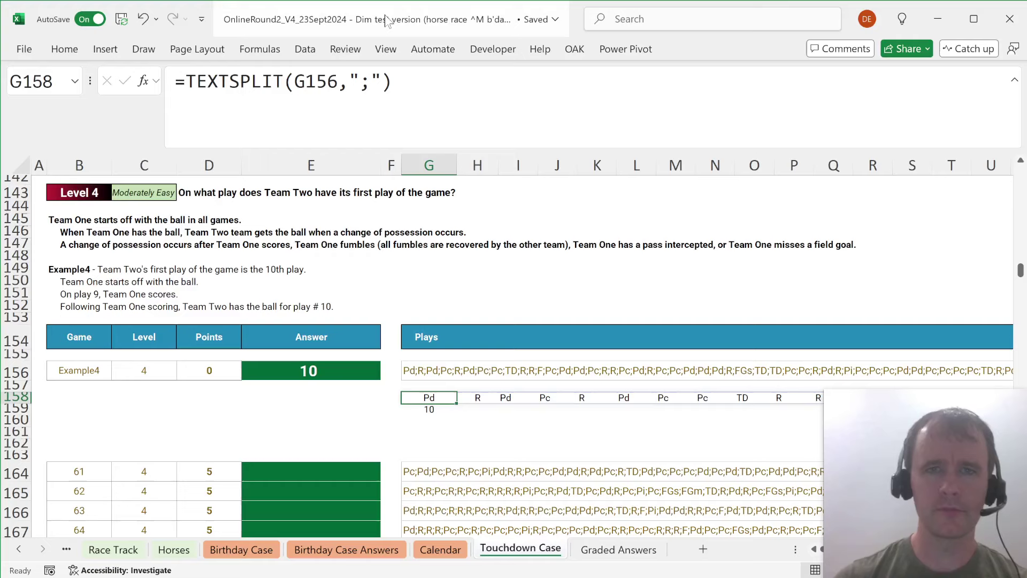
pyautogui.click(186, 81)
pyautogui.hotkey('shift', 'End')
pyautogui.hotkey('ctrl', 'c')
pyautogui.press('Return')
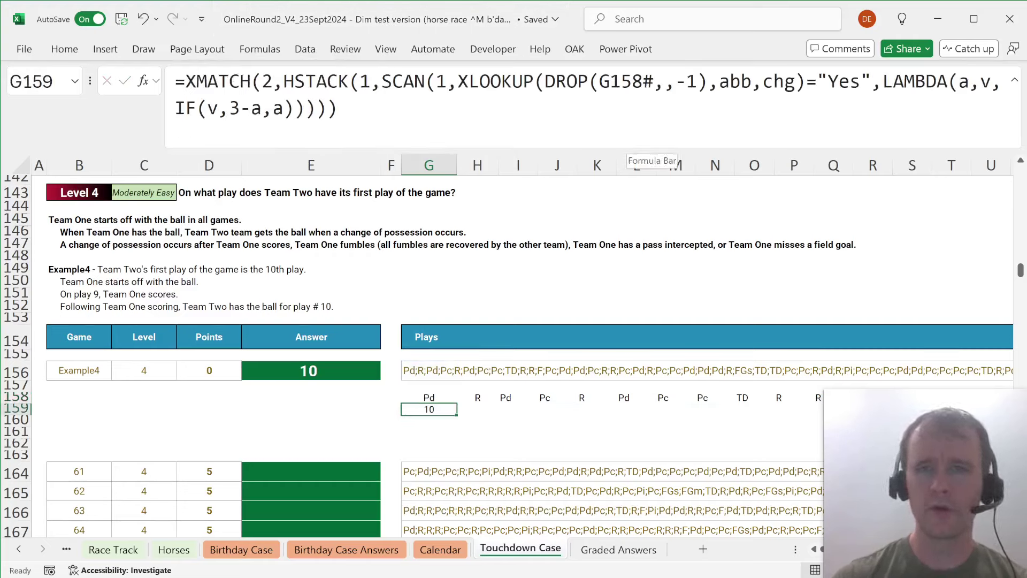
pyautogui.click(626, 82)
pyautogui.moveTo(655, 81); pyautogui.dragTo(600, 81)
pyautogui.hotkey('ctrl', 'v')
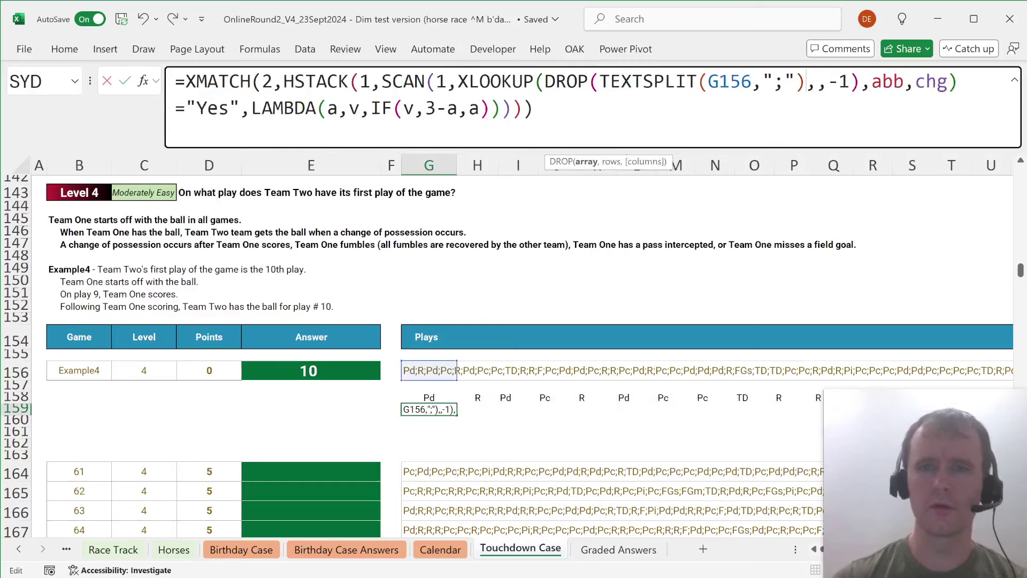
pyautogui.press('Return')
# Move the complete XMATCH formula from G159 into the Example4 answer cell E156.
pyautogui.press('Up')
pyautogui.press('F2')
pyautogui.hotkey('ctrl', 'a')
pyautogui.press('Delete')
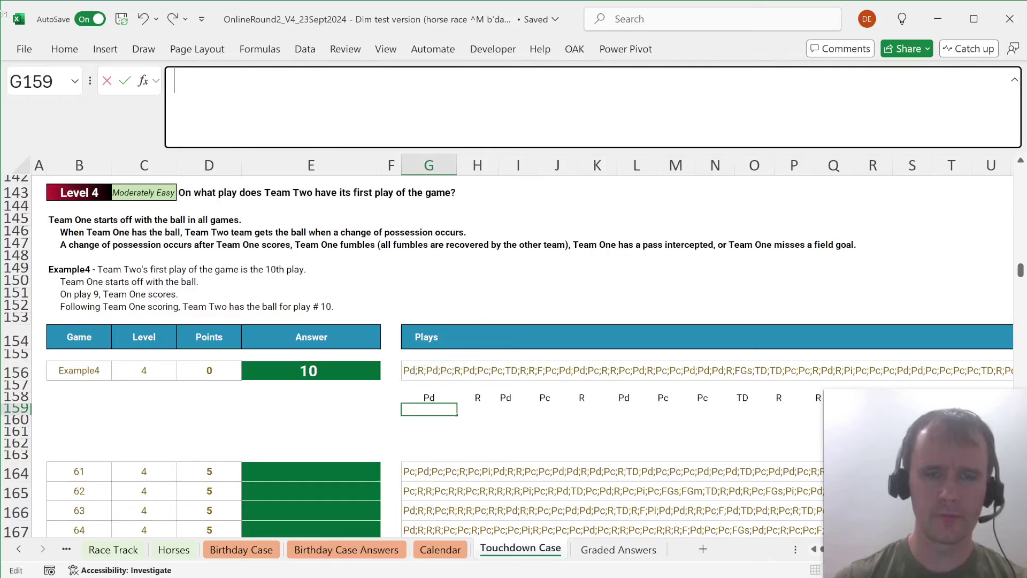
pyautogui.hotkey('shift', 'Tab')
pyautogui.hotkey('shift', 'Tab')
pyautogui.press('Up')
pyautogui.press('Up')
pyautogui.press('Up')
pyautogui.press('F2')
pyautogui.hotkey('ctrl', 'a')
pyautogui.hotkey('ctrl', 'v')
pyautogui.press('Return')
# Copy the Example4 answer formula from E156 into the answer cell for game 61, E164.
pyautogui.press('Up')
pyautogui.hotkey('ctrl', 'c')
pyautogui.press('Down')
pyautogui.press('Down')
pyautogui.press('Down')
pyautogui.press('Down')
pyautogui.press('Down')
pyautogui.press('Down')
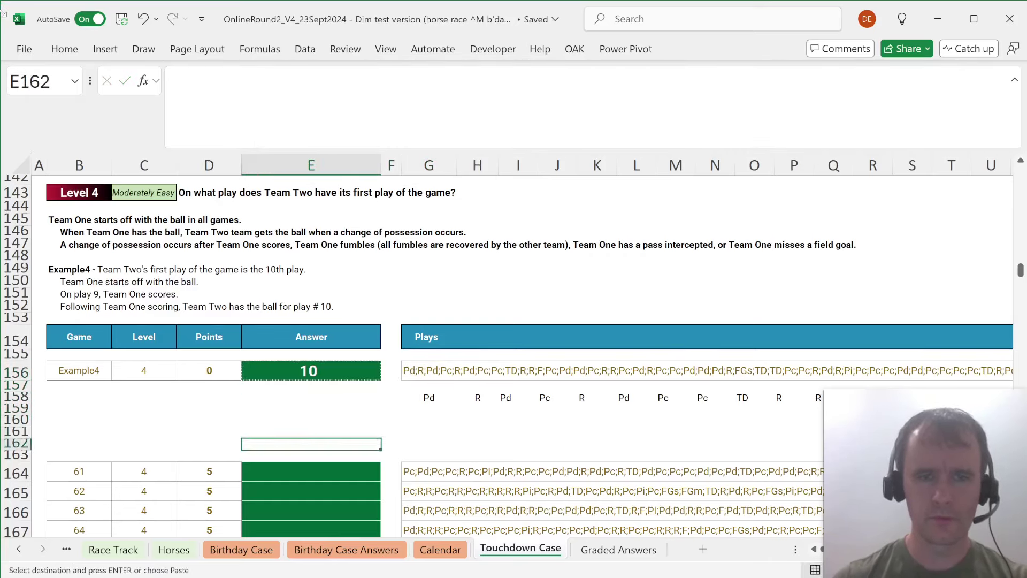
pyautogui.press('Down')
pyautogui.press('Down')
pyautogui.hotkey('ctrl', 'v')
# Fill the E164 formula down the Level 4 answer column through game 80.
pyautogui.press('Left')
pyautogui.hotkey('ctrl', 'Down')
pyautogui.press('Right')
pyautogui.hotkey('ctrl', 'shift', 'Up')
pyautogui.hotkey('ctrl', 'd')
pyautogui.press('Return')
pyautogui.press('Up')
pyautogui.press('Right')
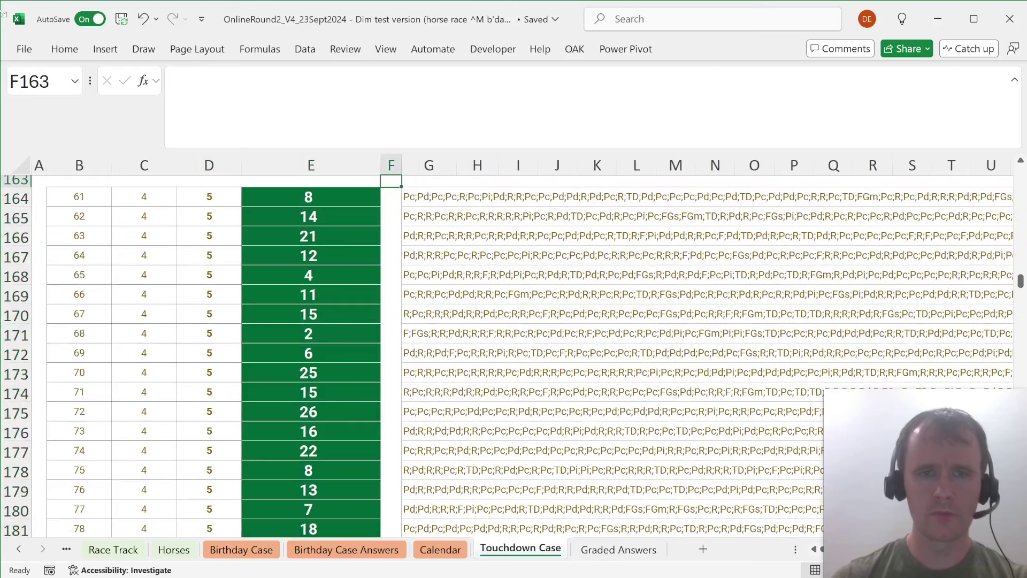
# Delete working rows 158 to 163 between Example4 and the Level 4 games.
pyautogui.press('Up')
pyautogui.press('Up')
pyautogui.press('Up')
pyautogui.press('Up')
pyautogui.press('Up')
pyautogui.press('Right')
pyautogui.press('Up')
pyautogui.press('Down')
pyautogui.hotkey('shift', 'space')
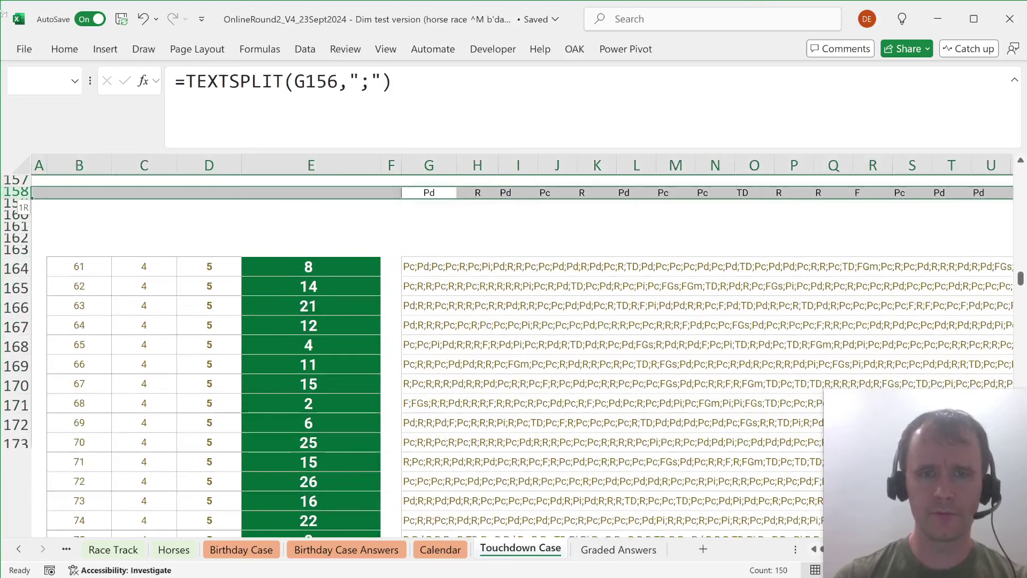
pyautogui.hotkey('shift', 'Down')
pyautogui.hotkey('shift', 'Down')
pyautogui.hotkey('shift', 'Down')
pyautogui.hotkey('shift', 'Down')
pyautogui.hotkey('shift', 'Down')
pyautogui.hotkey('alt', 'h')
pyautogui.press('d')
pyautogui.press('r')
pyautogui.press('Up')
pyautogui.press('Left')
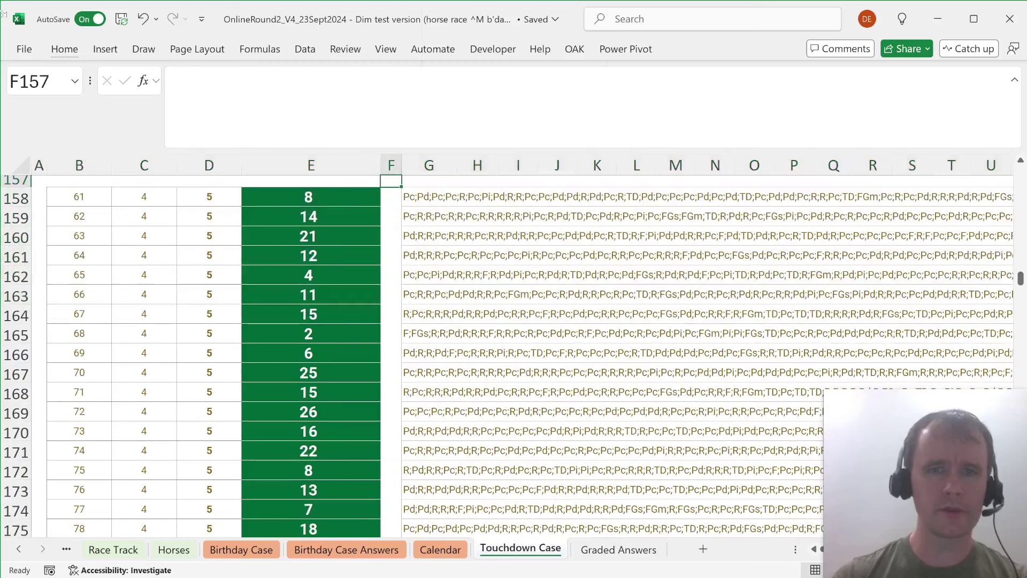
# Look past the Level 4 answers and read the Level 5 question and its Example5 explanation.
pyautogui.press('Up')
pyautogui.press('Left')
pyautogui.press('Down')
pyautogui.press('Left')
pyautogui.press('Down')
pyautogui.press('Right')
pyautogui.press('Down')
pyautogui.press('Down')
pyautogui.press('Down')
pyautogui.press('Down')
pyautogui.press('Down')
pyautogui.press('Down')
pyautogui.press('Down')
pyautogui.press('Down')
pyautogui.press('Down')
pyautogui.press('Down')
pyautogui.press('Down')
pyautogui.press('Down')
pyautogui.press('Down')
pyautogui.press('Down')
pyautogui.press('Down')
pyautogui.press('Down')
pyautogui.press('Down')
pyautogui.press('Down')
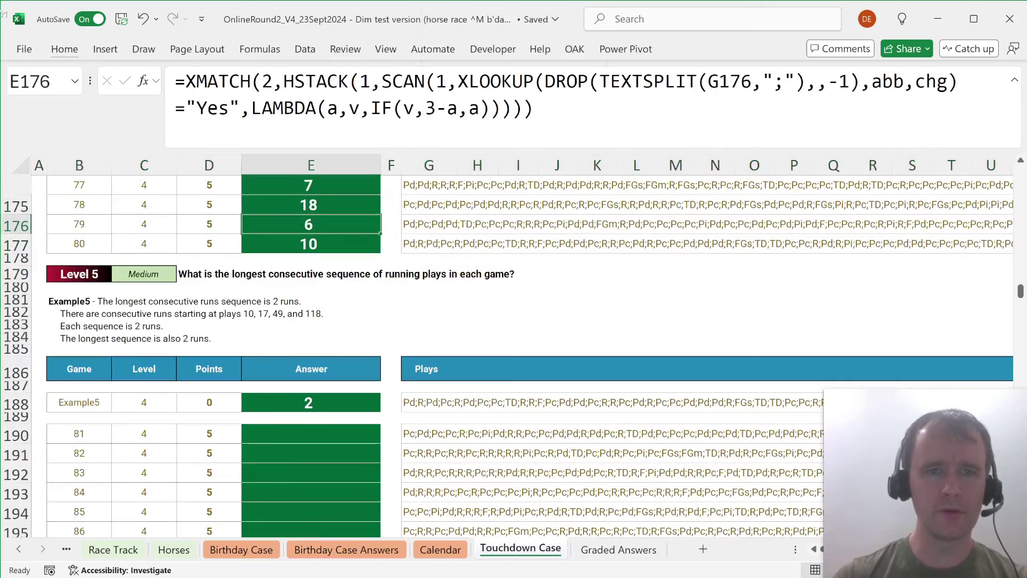
pyautogui.press('Down')
pyautogui.press('Down')
pyautogui.press('Down')
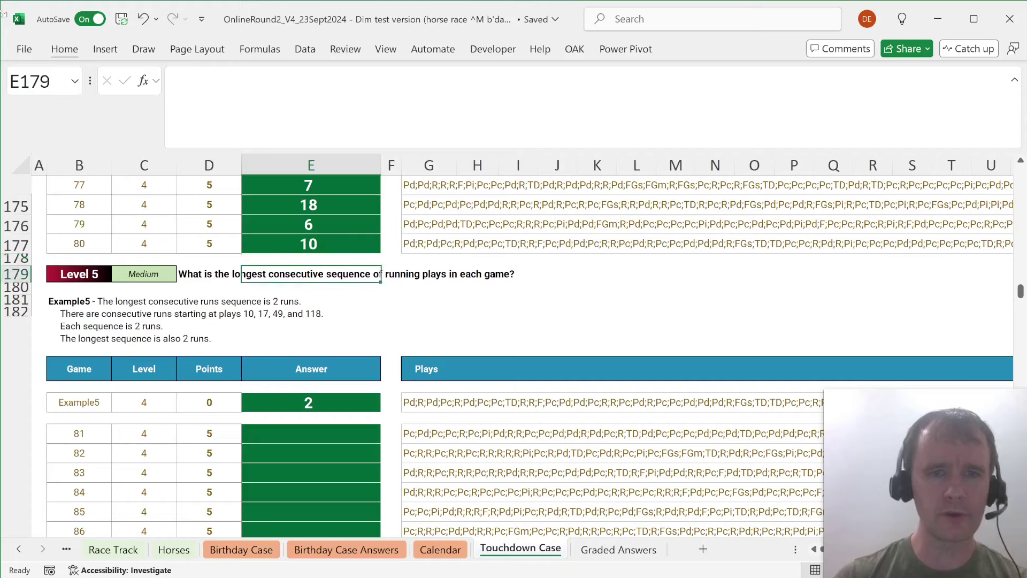
pyautogui.press('Up')
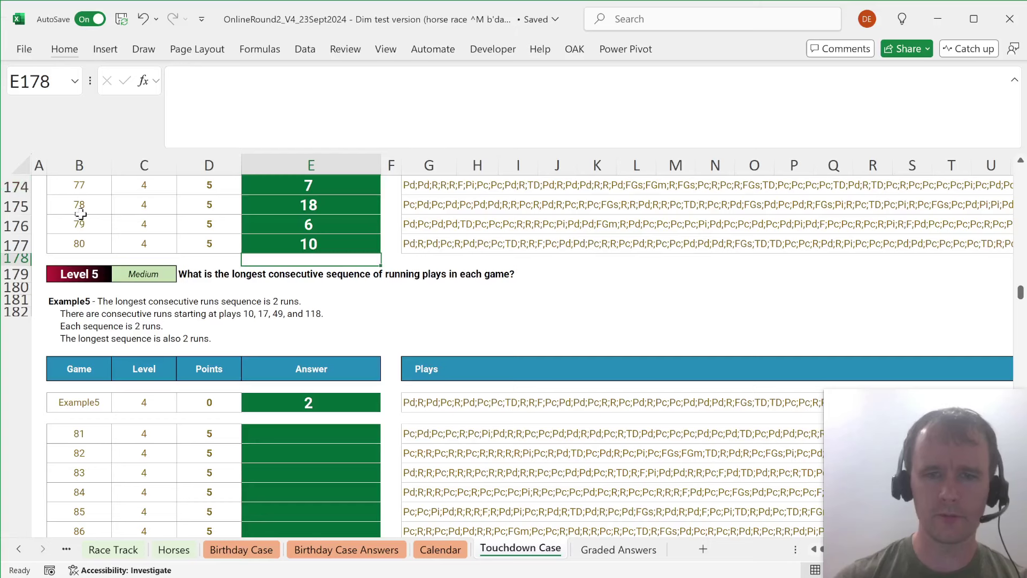
# Insert blank working rows between the Example5 row and the row for game 81.
pyautogui.click(423, 438)
pyautogui.hotkey('alt', 'i')
pyautogui.press('r')
pyautogui.press('F4')
# Split the Example5 plays into separate cells with =TEXTSPLIT(G188,";") in G190.
pyautogui.write('=test')
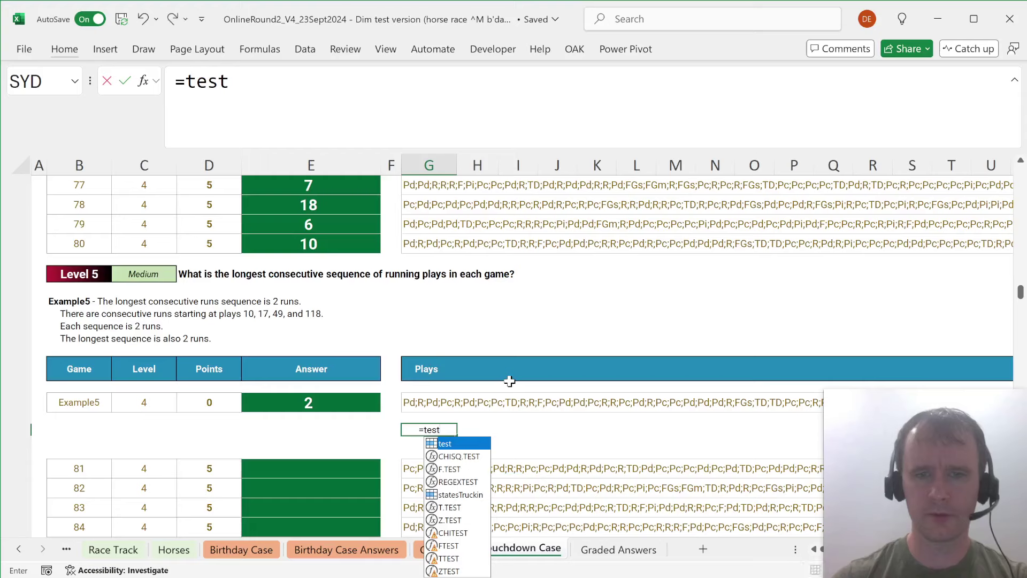
pyautogui.press('BackSpace')
pyautogui.press('BackSpace')
pyautogui.write('xts')
pyautogui.press('Tab')
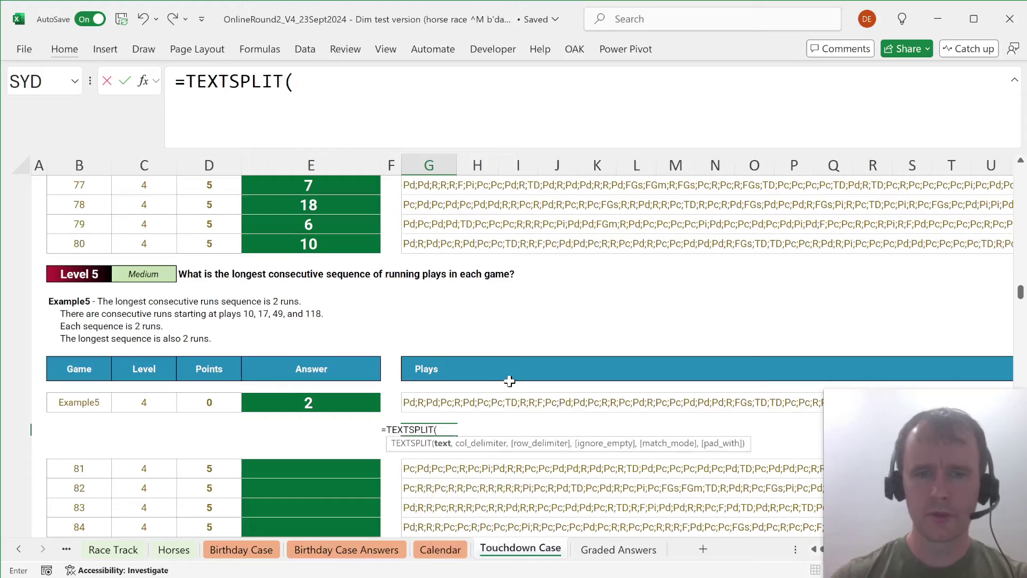
pyautogui.press('Up')
pyautogui.press('Up')
pyautogui.write(',";")')
pyautogui.press('Return')
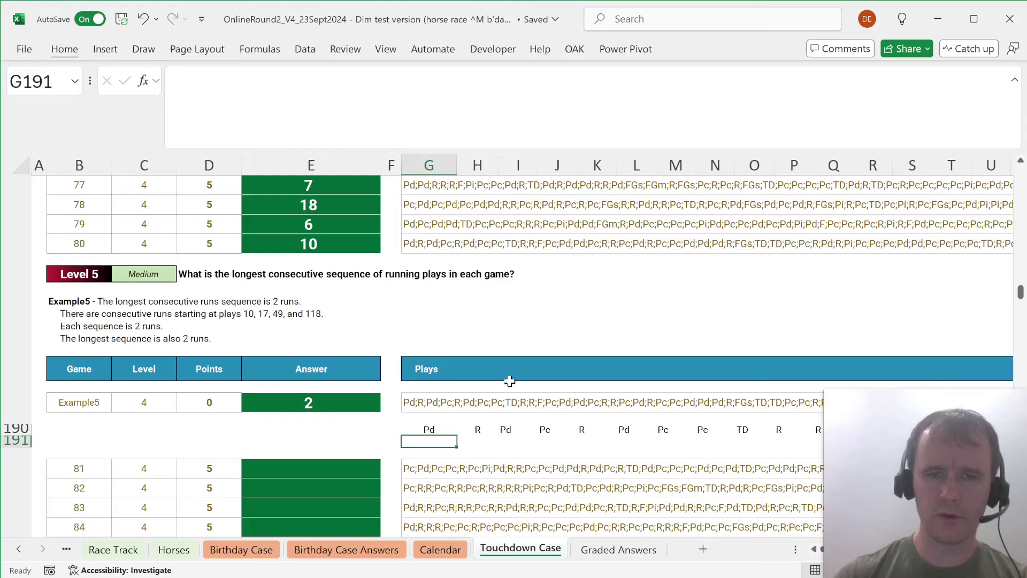
# Enter =IF(G190="R",1+F191,0) in G191 to count consecutive running plays.
pyautogui.press('Up')
pyautogui.press('Right')
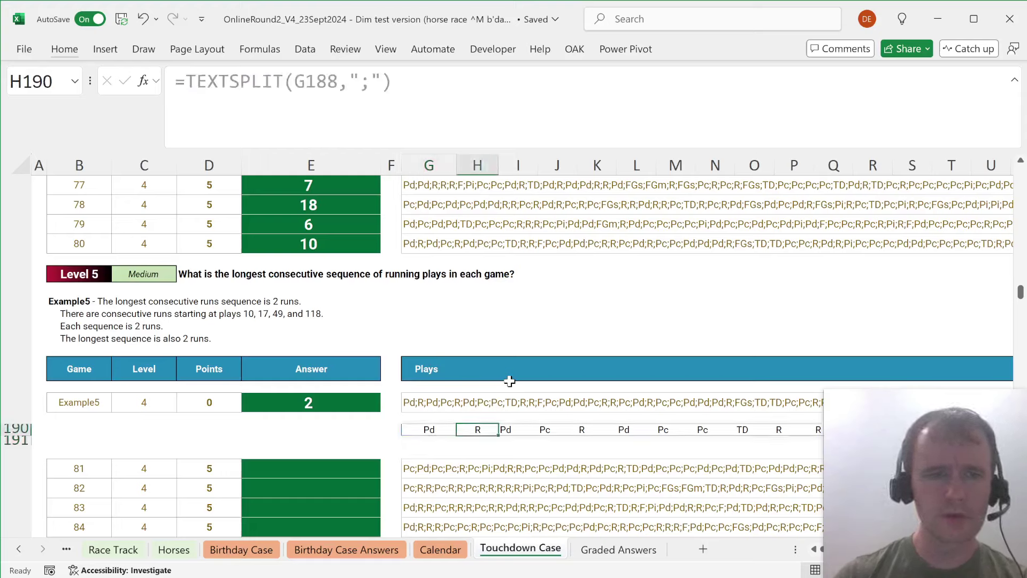
pyautogui.press('Left')
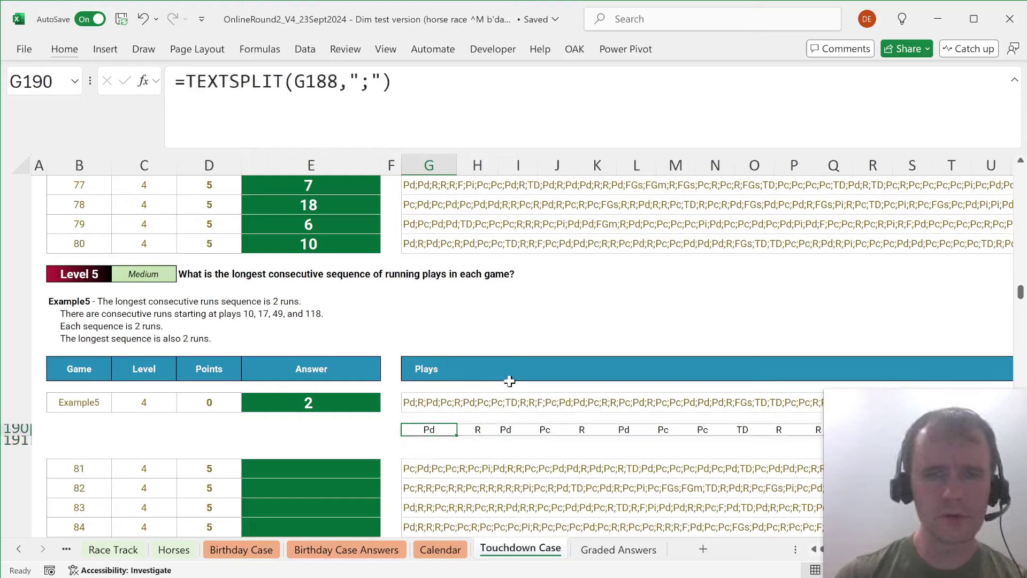
pyautogui.press('Down')
pyautogui.write('=if(')
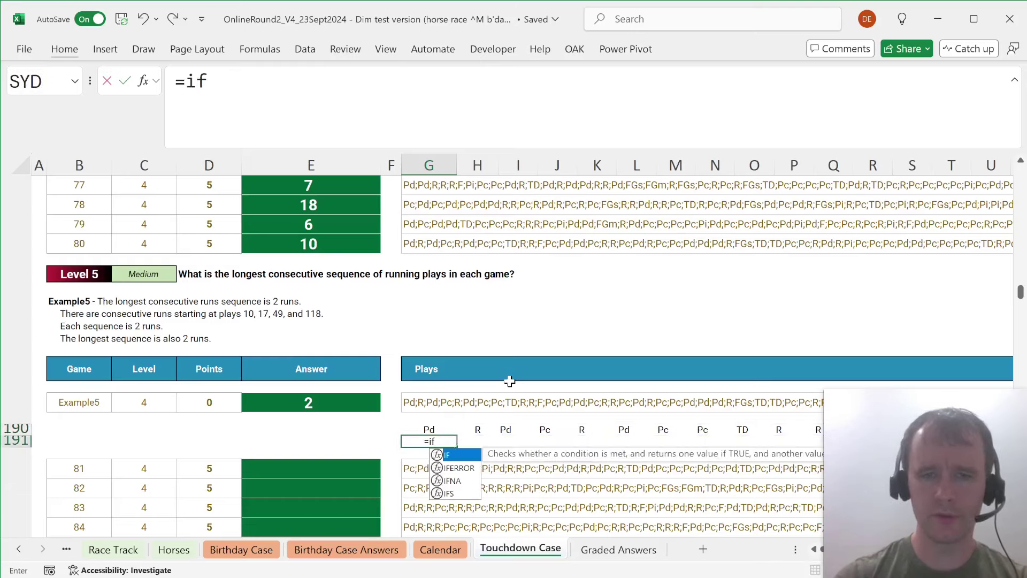
pyautogui.press('Up')
pyautogui.write('="R",')
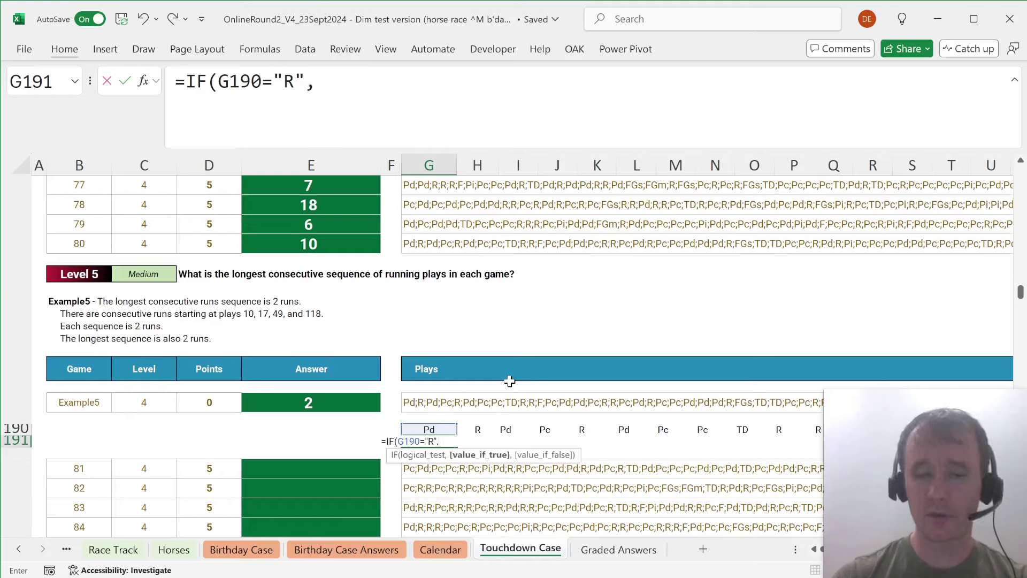
pyautogui.write('1')
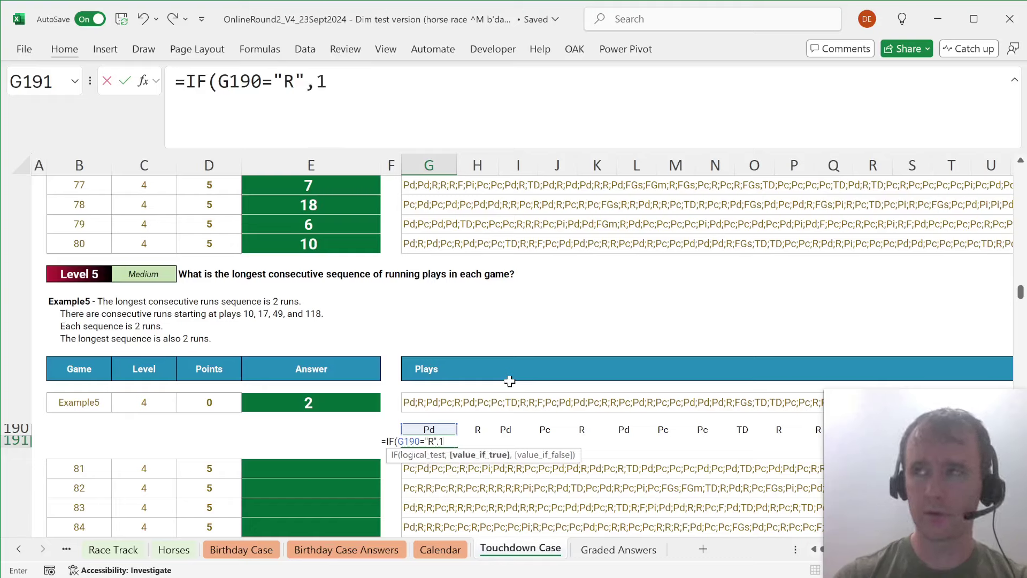
pyautogui.write('+')
pyautogui.press('Left')
pyautogui.write(',0)')
pyautogui.press('Return')
# Fill the G191 running-count formula right to EZ191, under the last split play.
pyautogui.press('Up')
pyautogui.press('Up')
pyautogui.hotkey('ctrl', 'Right')
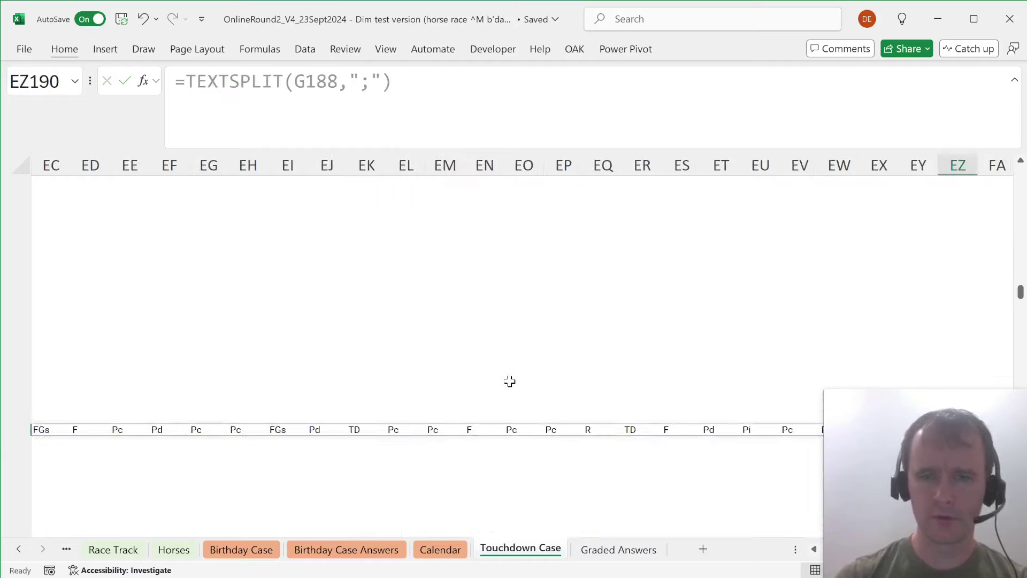
pyautogui.press('Down')
pyautogui.hotkey('ctrl', 'shift', 'Left')
pyautogui.hotkey('ctrl', 'r')
# Check the running counts in row 191 against the plays in row 190, including the double run in column Q.
pyautogui.press('Left')
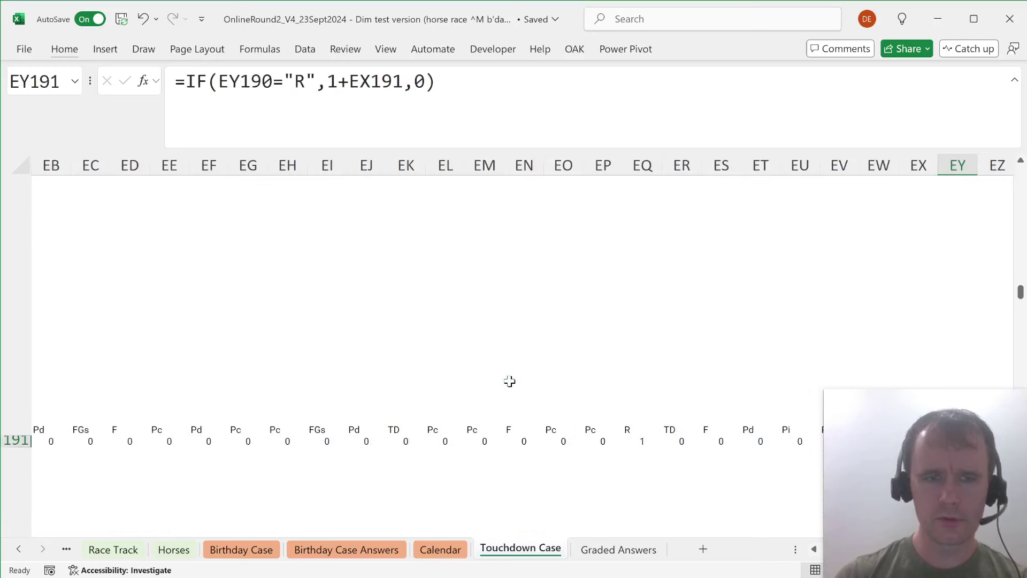
pyautogui.hotkey('ctrl', 'Left')
pyautogui.hotkey('ctrl', 'Left')
pyautogui.hotkey('ctrl', 'Right')
pyautogui.hotkey('ctrl', 'shift', 'Right')
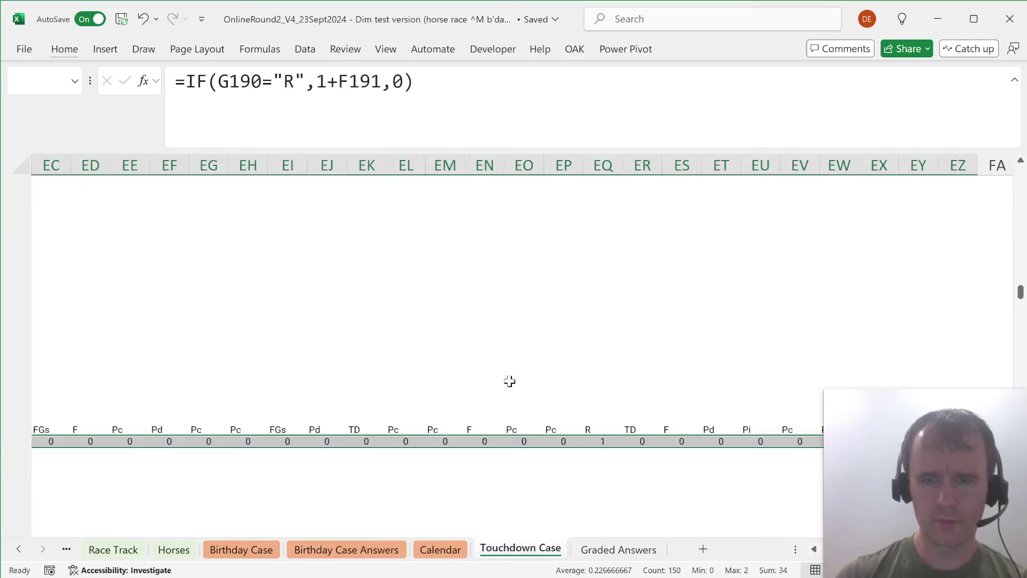
pyautogui.hotkey('ctrl', 'shift', 'Left')
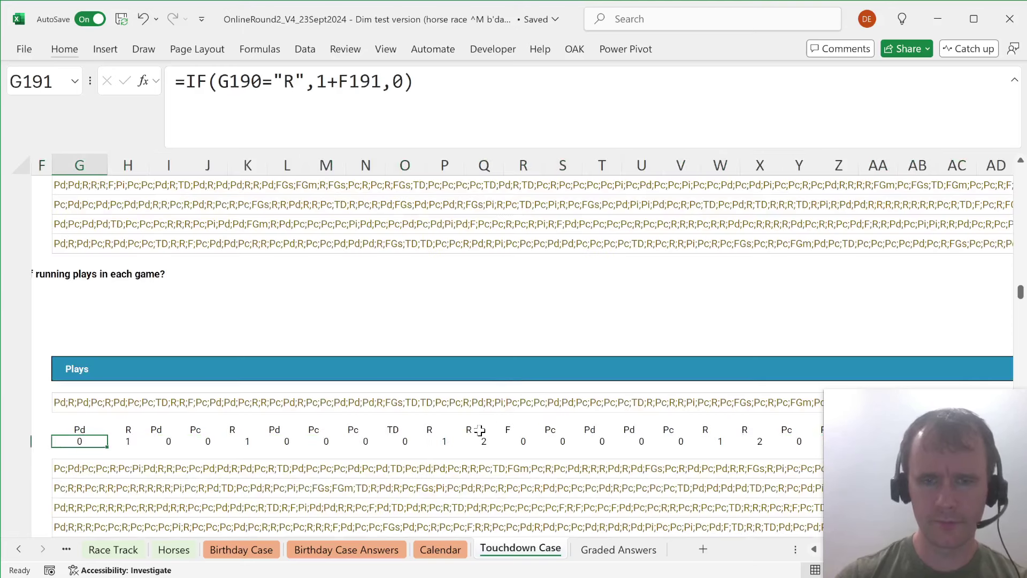
pyautogui.moveTo(475, 429); pyautogui.dragTo(480, 444)
pyautogui.hotkey('ctrl', 'Left')
pyautogui.hotkey('ctrl', 'Left')
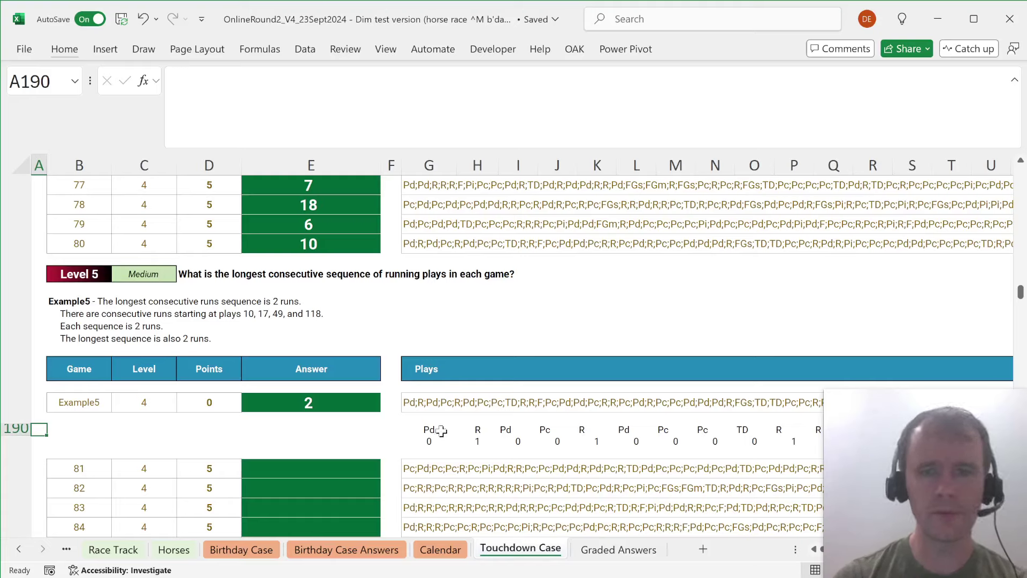
pyautogui.click(423, 433)
pyautogui.press('Down')
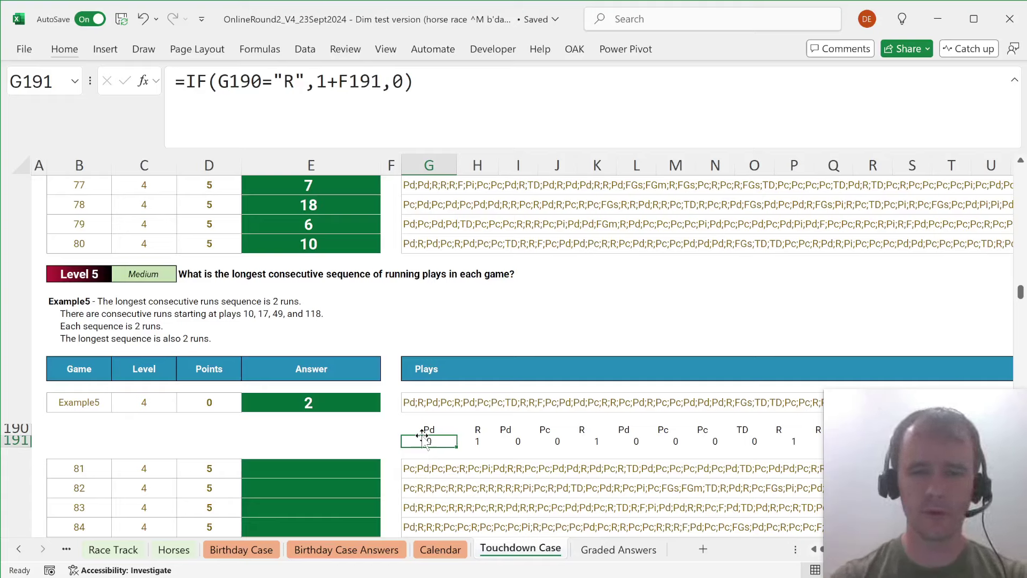
pyautogui.press('F2')
pyautogui.press('Escape')
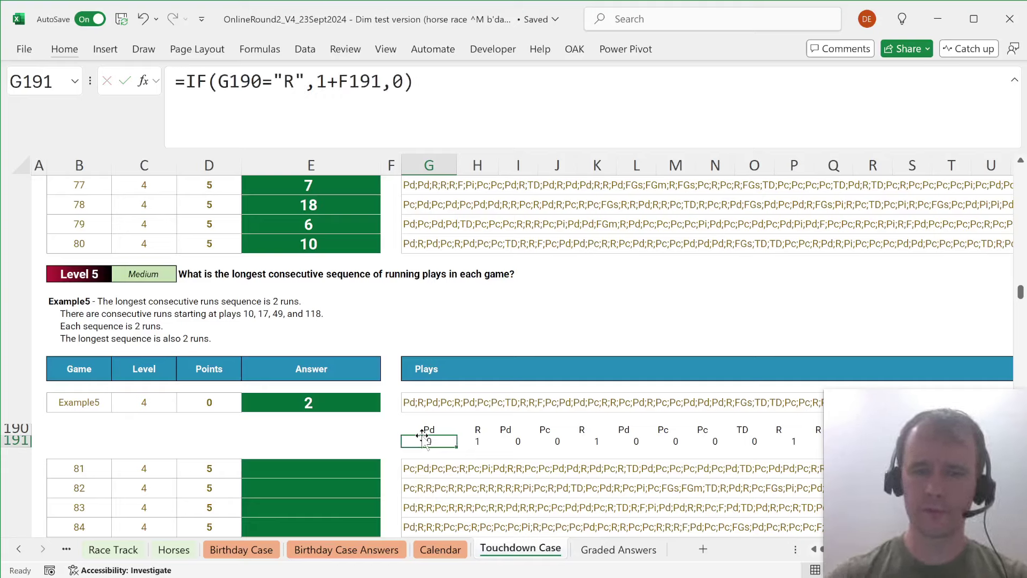
pyautogui.write('=')
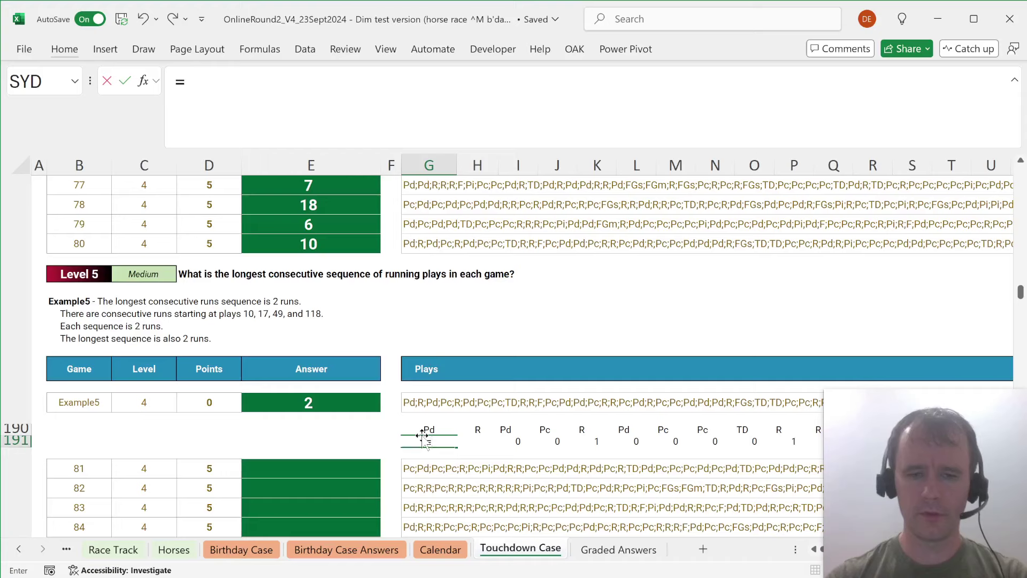
pyautogui.write('hst')
pyautogui.press('Tab')
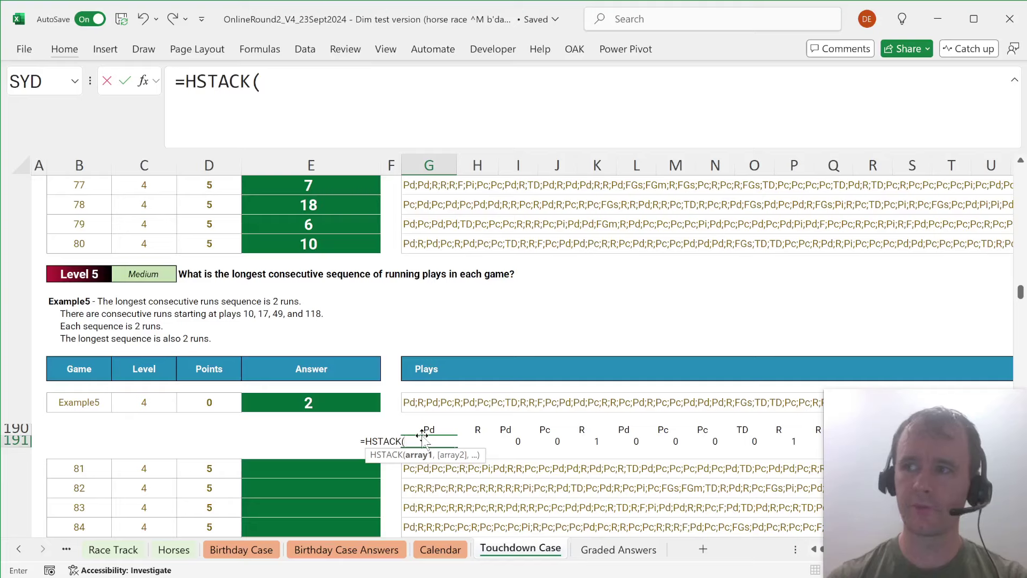
pyautogui.press('Escape')
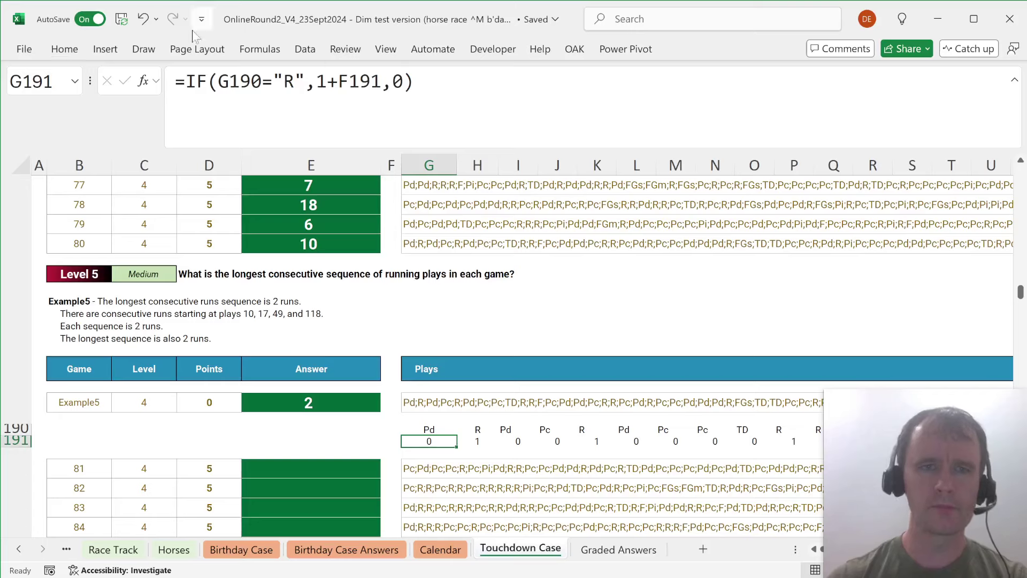
# Append ="R" to the TEXTSPLIT formula in G190 so it tests each play for a run.
pyautogui.press('Up')
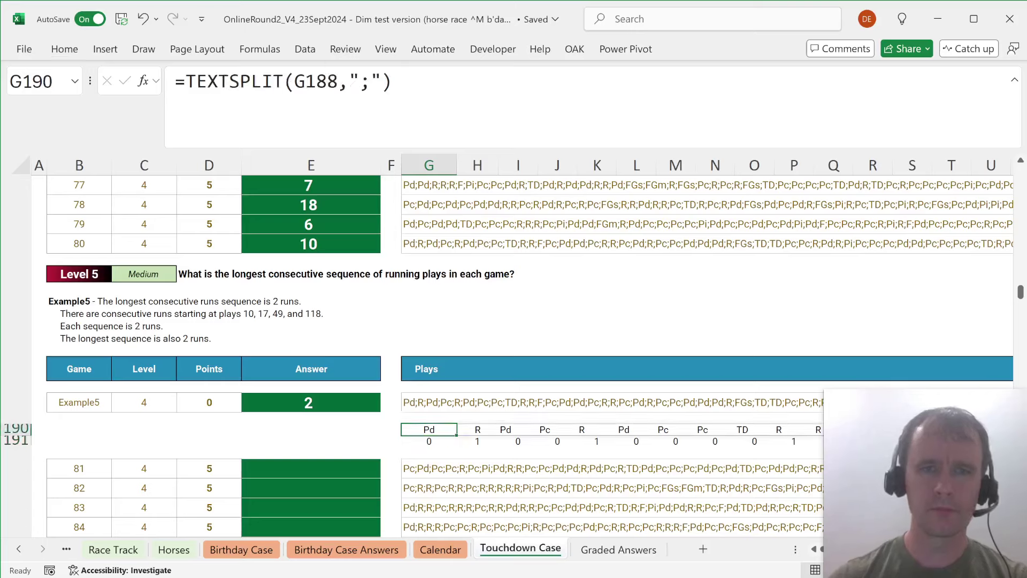
pyautogui.press('F2')
pyautogui.write('="R"')
pyautogui.press('Return')
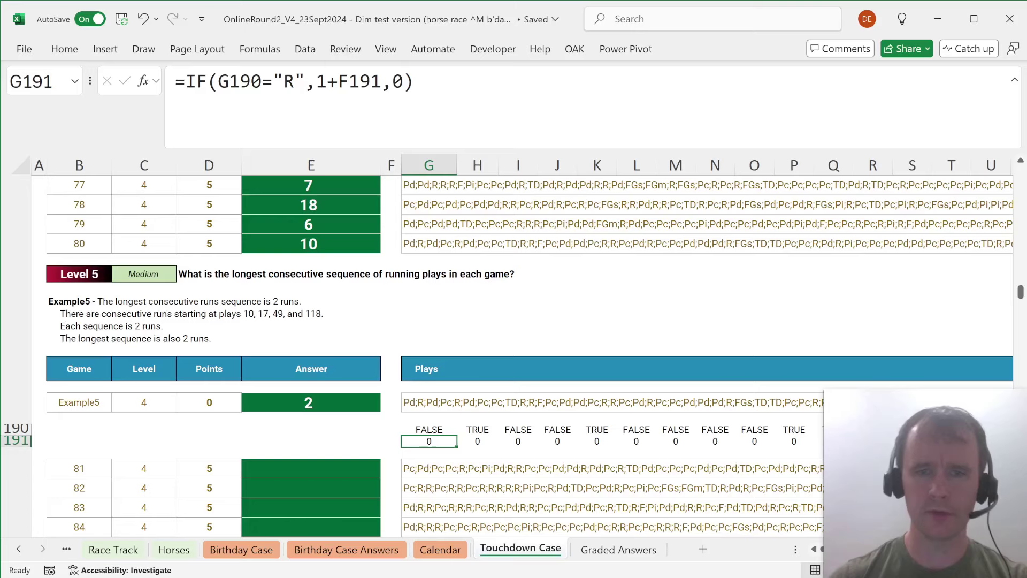
# Wrap the G190 test in parentheses and multiply it by 1 to convert the logical values to numbers.
pyautogui.press('Up')
pyautogui.click(497, 140)
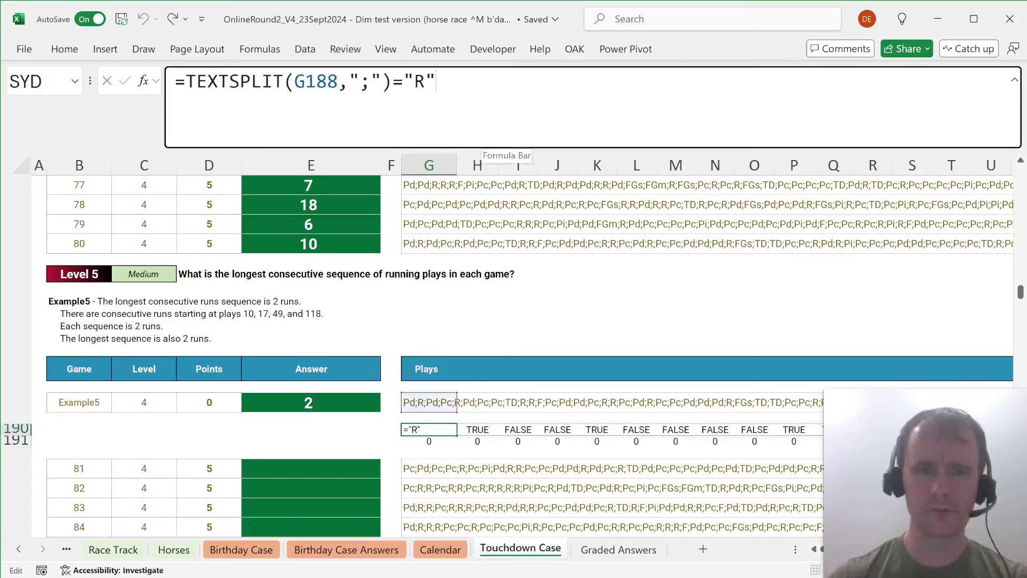
pyautogui.click(185, 81)
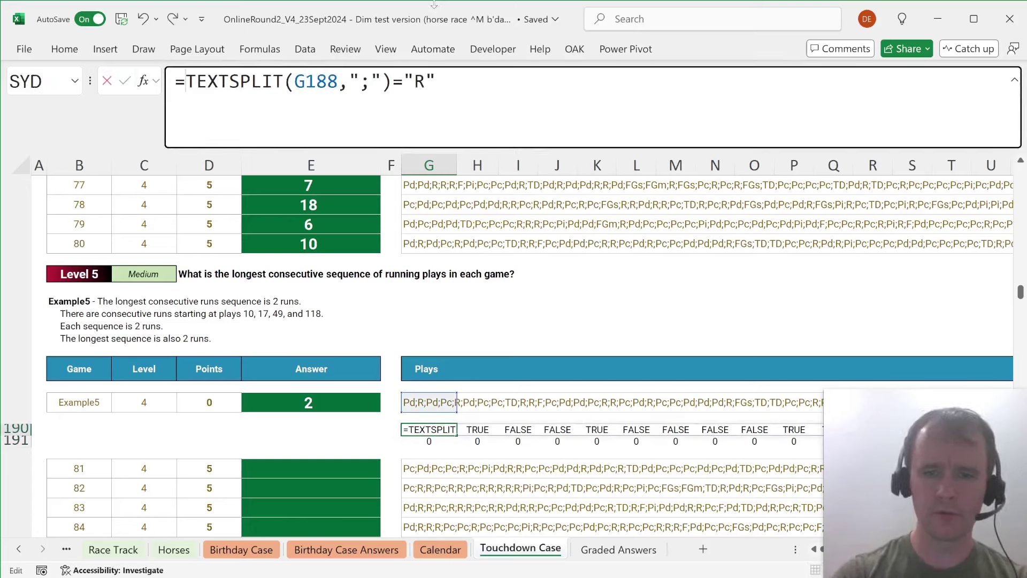
pyautogui.write('(')
pyautogui.press('End')
pyautogui.write(')*1')
pyautogui.press('Return')
pyautogui.press('Up')
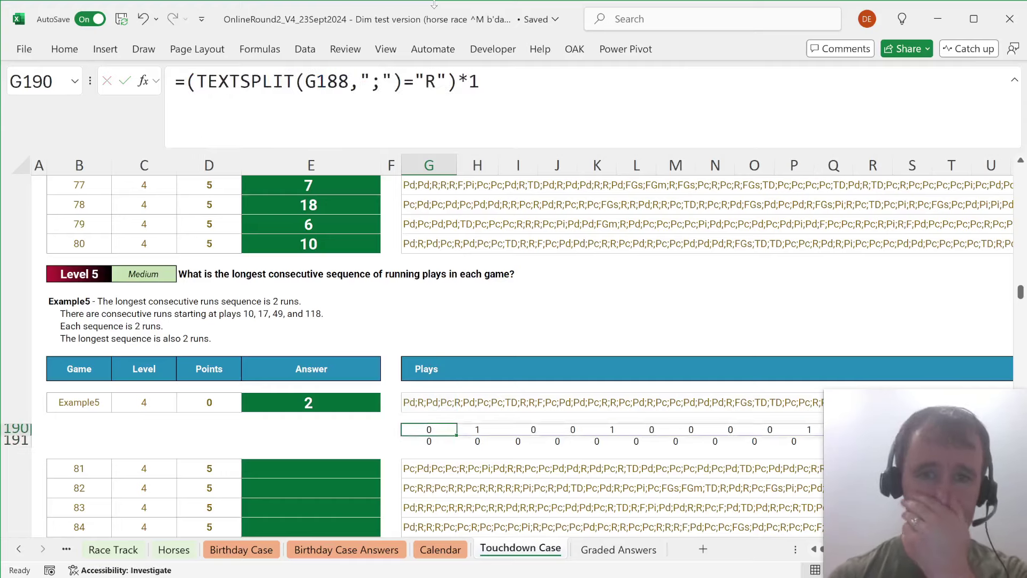
# Wrap the G190 run test in SCAN with initial value 0 and add a LAMBDA with parameters a and v.
pyautogui.click(187, 81)
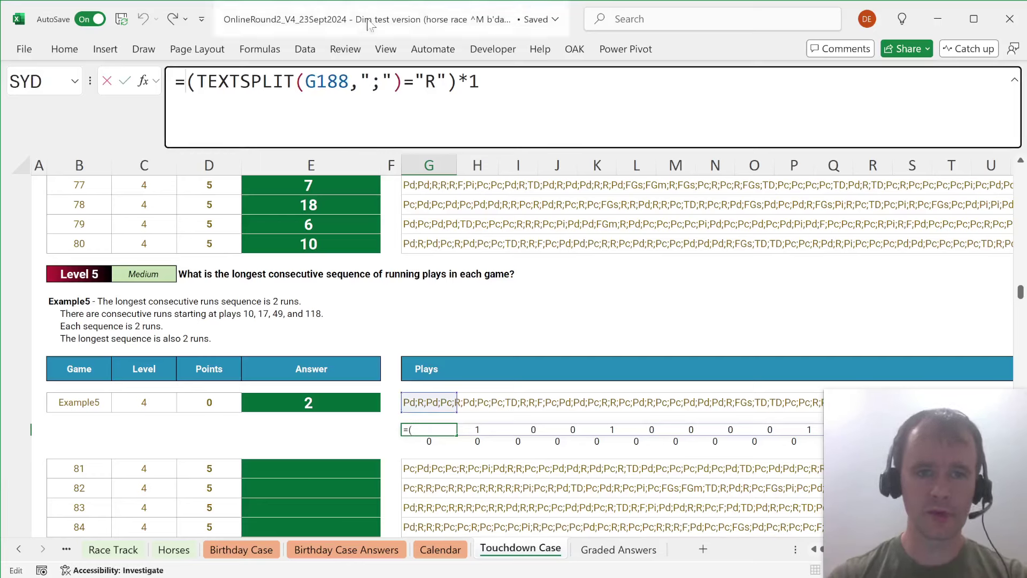
pyautogui.write('sc')
pyautogui.press('Tab')
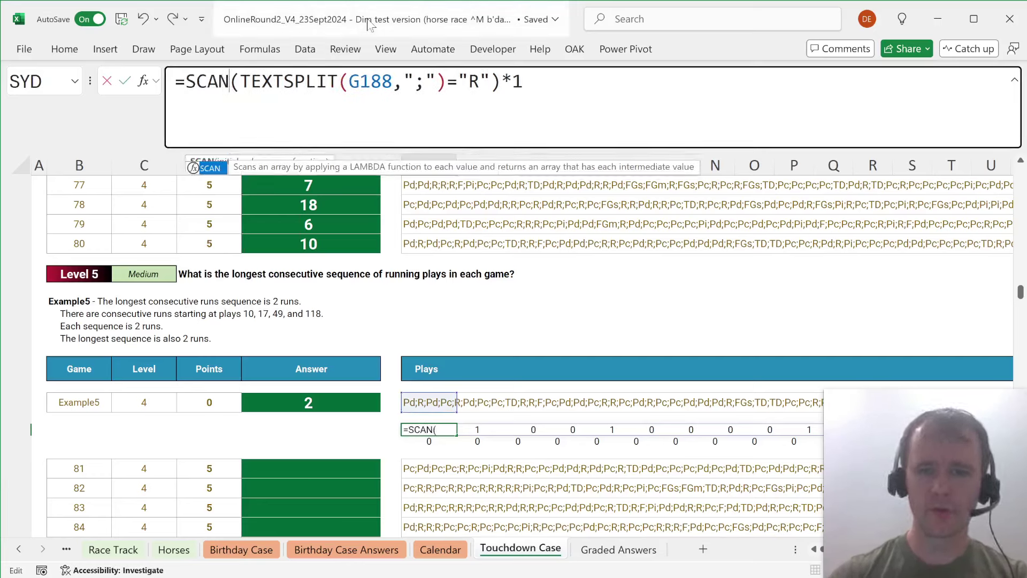
pyautogui.write('(0,')
pyautogui.write(',lam')
pyautogui.press('Tab')
pyautogui.write('a,v,')
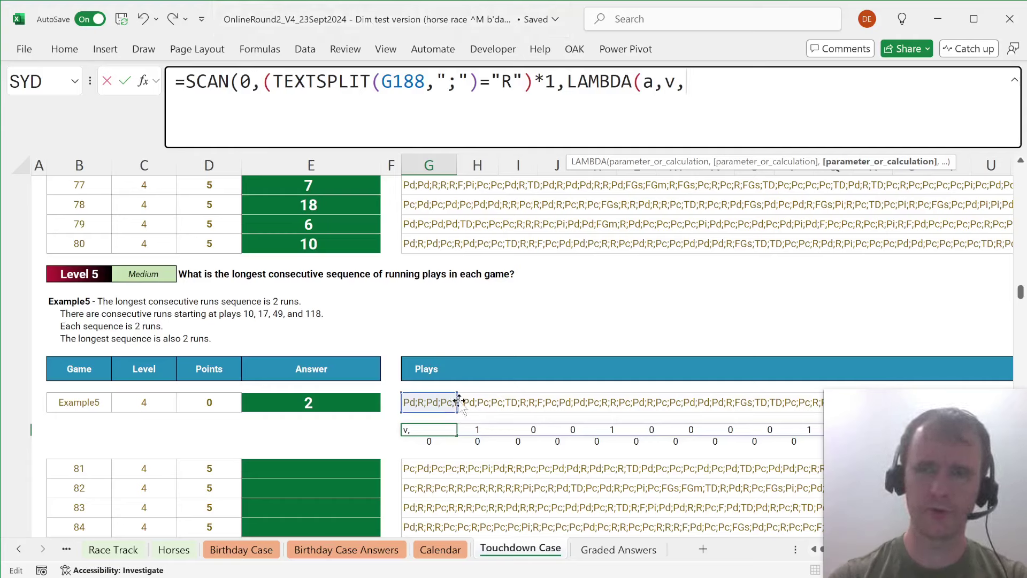
# Complete the G190 LAMBDA with IF(v,1+a,0) so SCAN counts consecutive runs and resets on other plays.
pyautogui.write('if')
pyautogui.press('Tab')
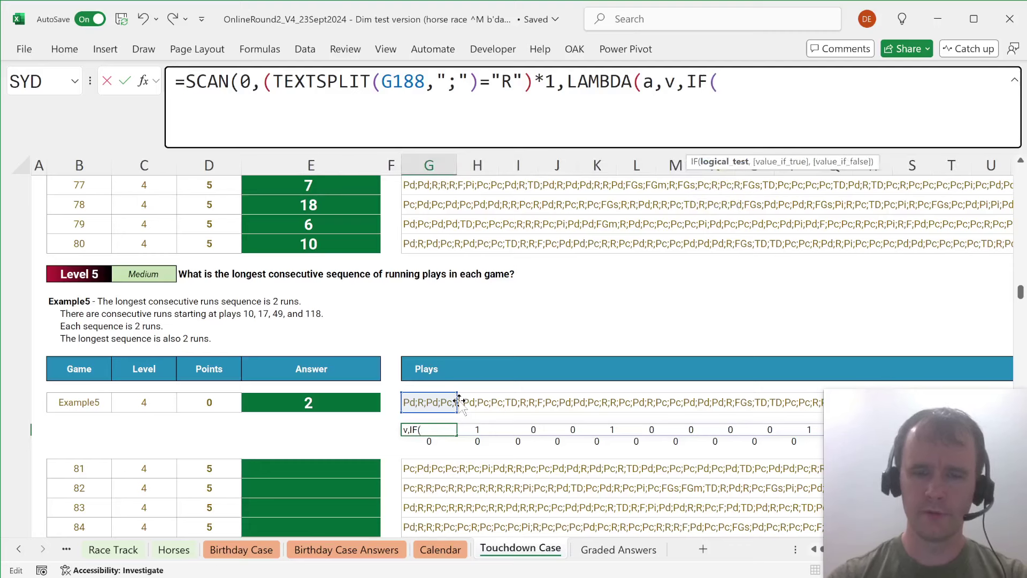
pyautogui.write('v,1+a')
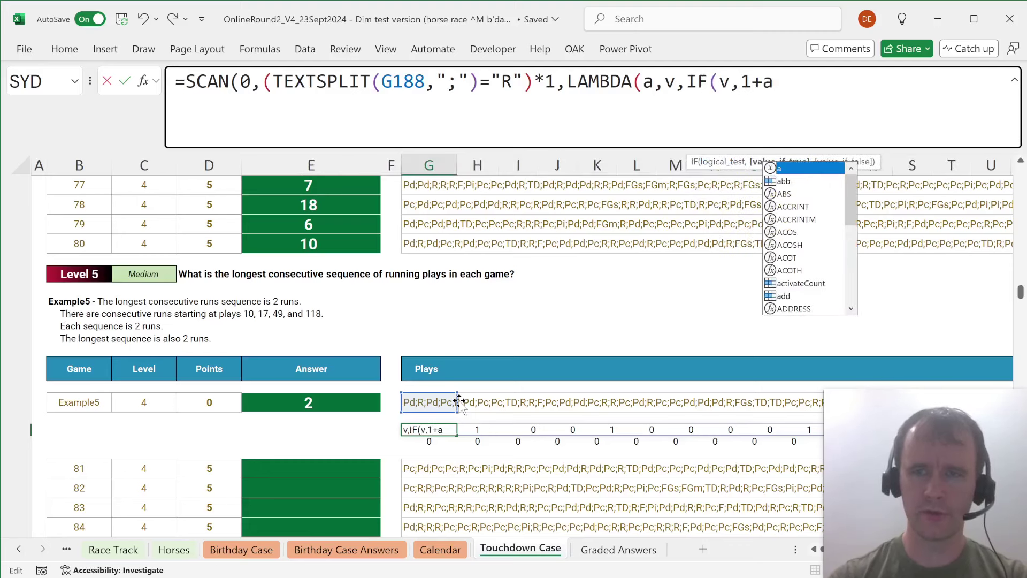
pyautogui.write(',0))')
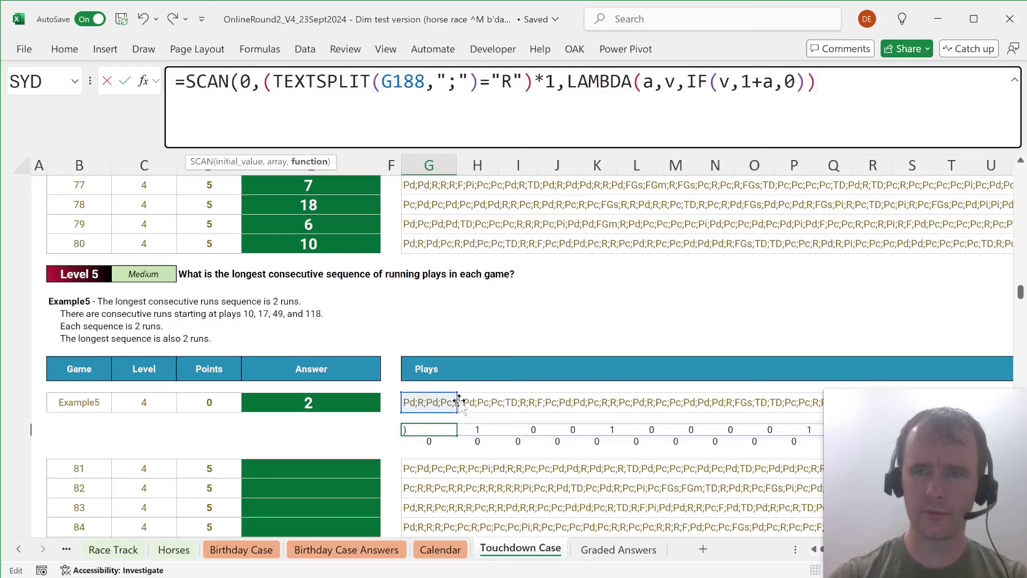
pyautogui.write(')')
pyautogui.press('Return')
pyautogui.press('Up')
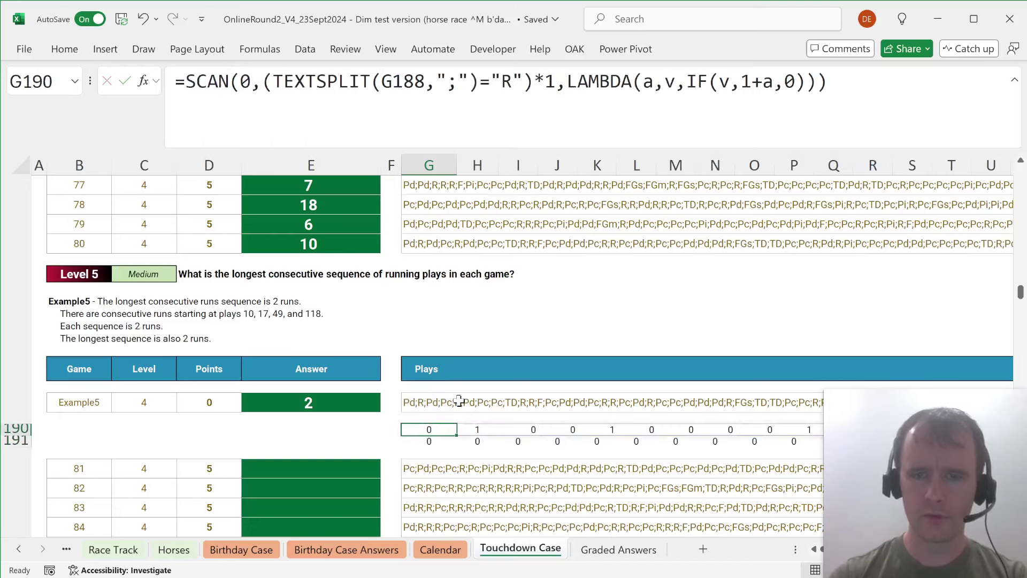
# Check the spilled running counts at the start of row 190, including the double runs in P:Q and W:X.
pyautogui.press('Right')
pyautogui.press('Right')
pyautogui.press('Right')
pyautogui.press('Right')
pyautogui.press('Right')
pyautogui.press('Right')
pyautogui.press('Right')
pyautogui.press('Right')
pyautogui.press('Right')
pyautogui.press('Right')
pyautogui.press('Right')
pyautogui.press('Right')
pyautogui.press('Right')
pyautogui.press('Right')
pyautogui.press('Right')
pyautogui.press('Right')
pyautogui.press('Right')
pyautogui.press('Right')
pyautogui.press('Right')
pyautogui.press('Right')
pyautogui.press('Left')
pyautogui.press('Left')
pyautogui.press('Left')
pyautogui.press('Left')
pyautogui.press('Left')
pyautogui.press('Left')
pyautogui.press('Left')
pyautogui.press('Left')
pyautogui.press('Left')
pyautogui.press('Left')
pyautogui.press('Left')
pyautogui.press('Left')
pyautogui.press('Left')
pyautogui.hotkey('shift', 'Left')
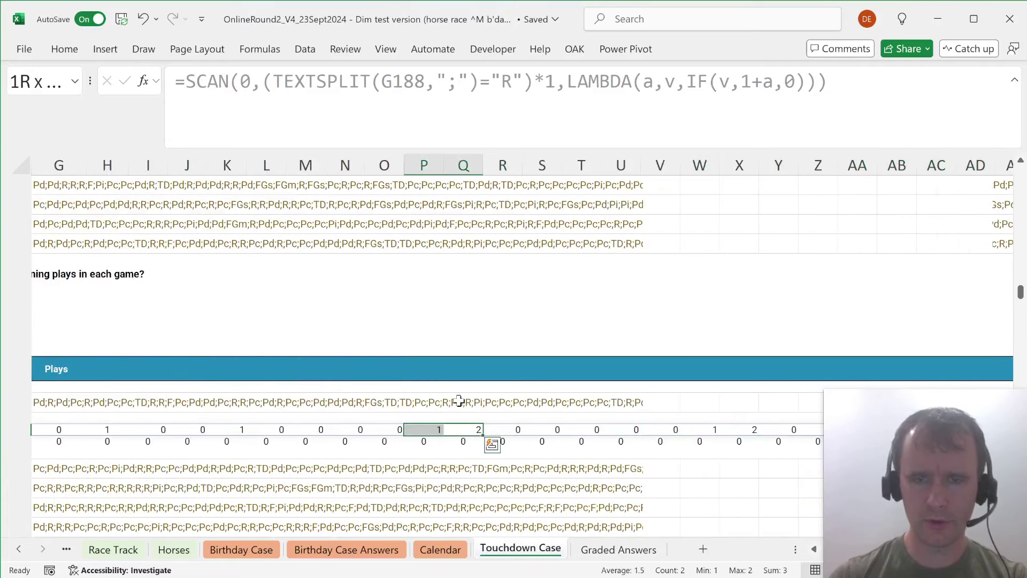
pyautogui.press('Right')
pyautogui.press('Right')
pyautogui.press('Right')
pyautogui.press('Right')
pyautogui.press('Right')
pyautogui.press('Right')
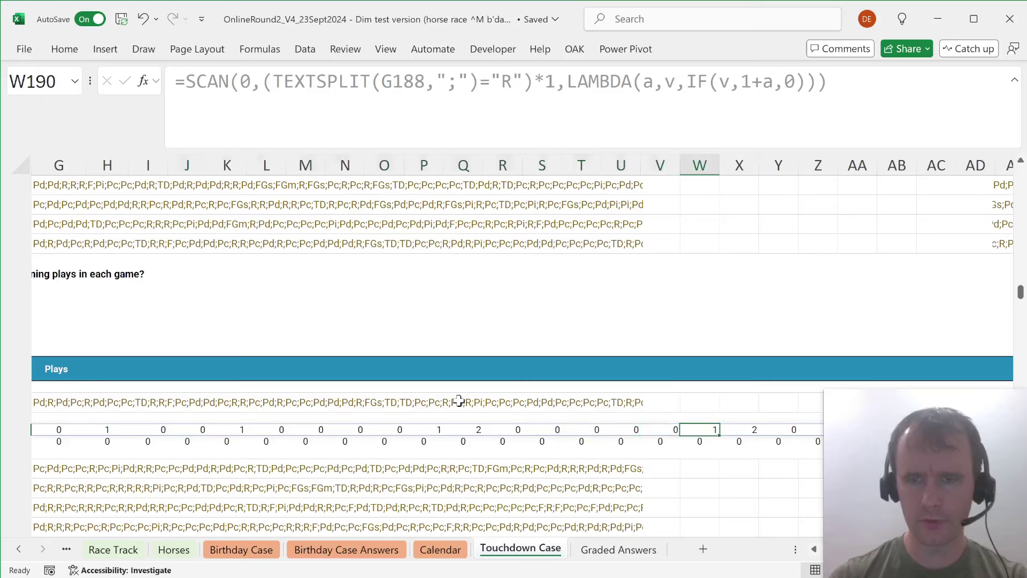
pyautogui.hotkey('ctrl', 'shift', 'Left')
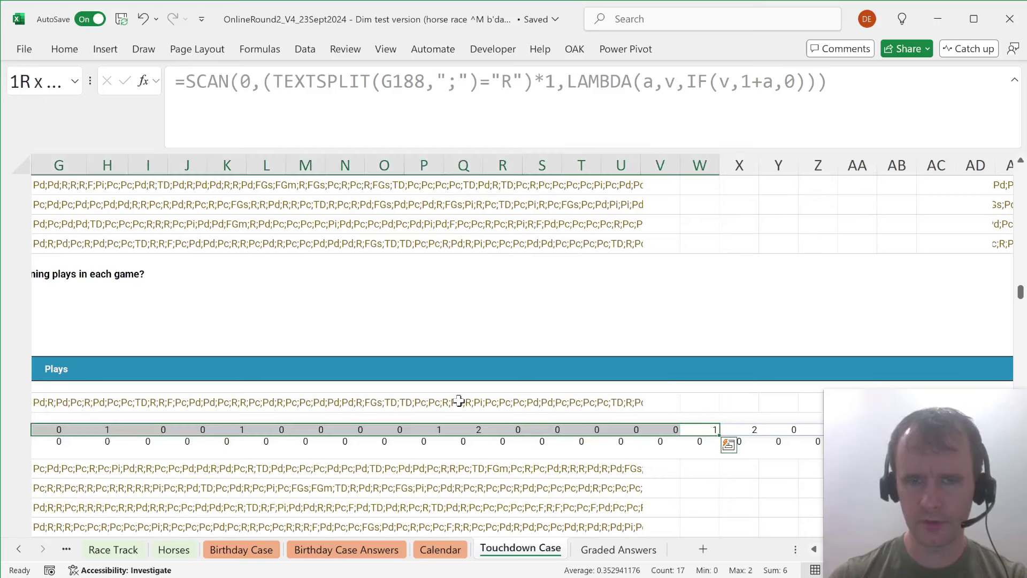
pyautogui.hotkey('ctrl', 'shift', 'Left')
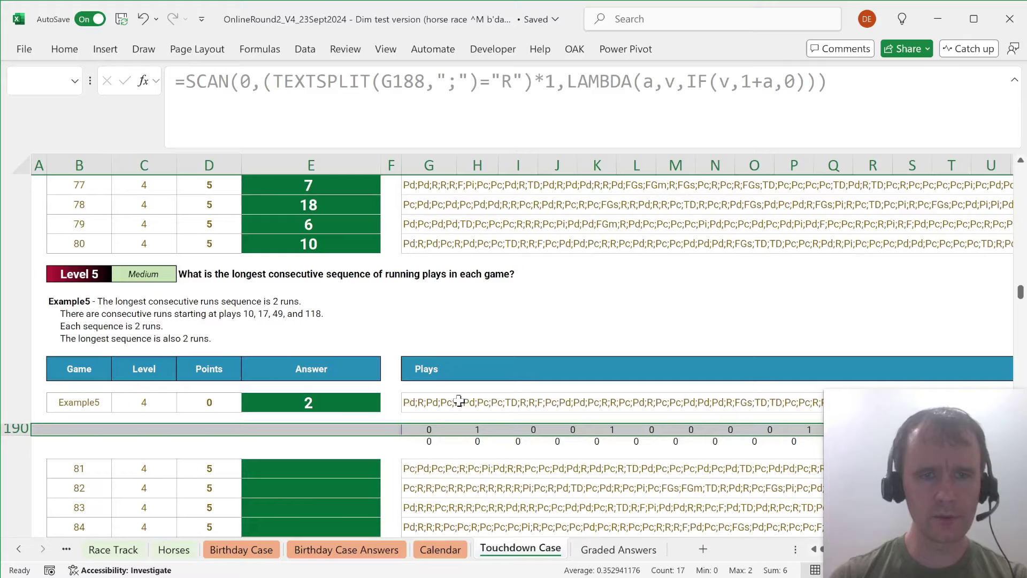
# Check the running counts toward the end of row 190, around the double run starting in column DT.
pyautogui.hotkey('ctrl', 'Right')
pyautogui.press('Left')
pyautogui.press('Left')
pyautogui.press('Left')
pyautogui.press('Left')
pyautogui.press('Left')
pyautogui.press('Left')
pyautogui.press('Left')
pyautogui.press('Left')
pyautogui.press('Left')
pyautogui.press('Left')
pyautogui.press('Left')
pyautogui.press('Left')
pyautogui.press('Left')
pyautogui.press('Left')
pyautogui.press('Left')
pyautogui.press('Left')
pyautogui.press('Left')
pyautogui.press('Left')
pyautogui.press('Left')
pyautogui.press('Left')
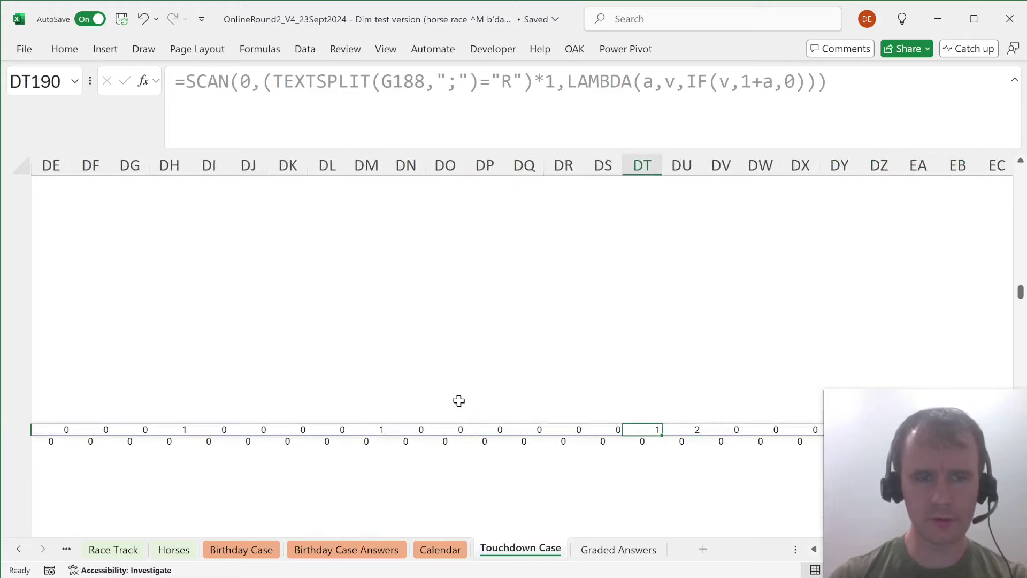
pyautogui.hotkey('alt', 'pageup')
pyautogui.hotkey('alt', 'pagedown')
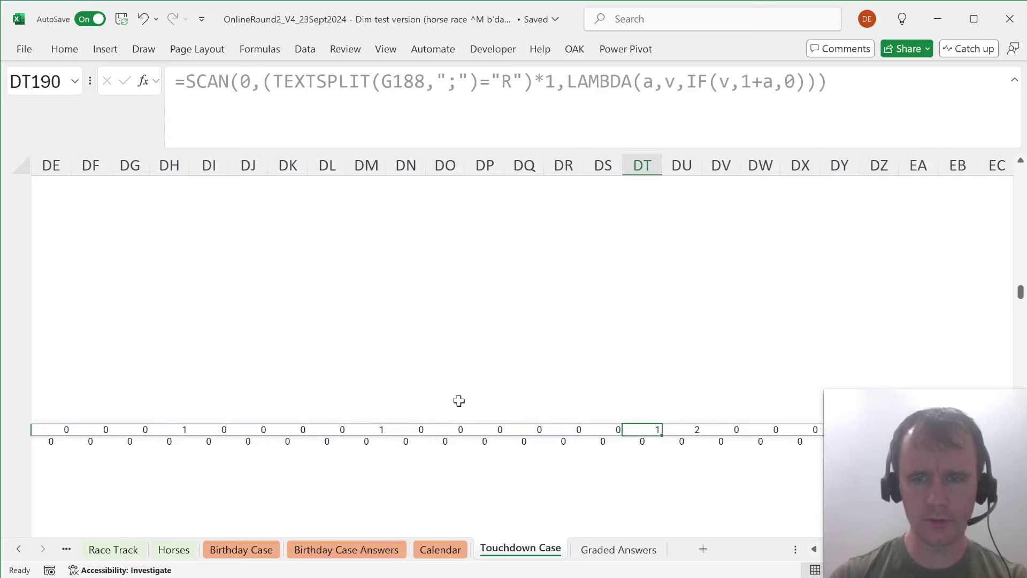
pyautogui.hotkey('ctrl', 'shift', 'Left')
pyautogui.press('Home')
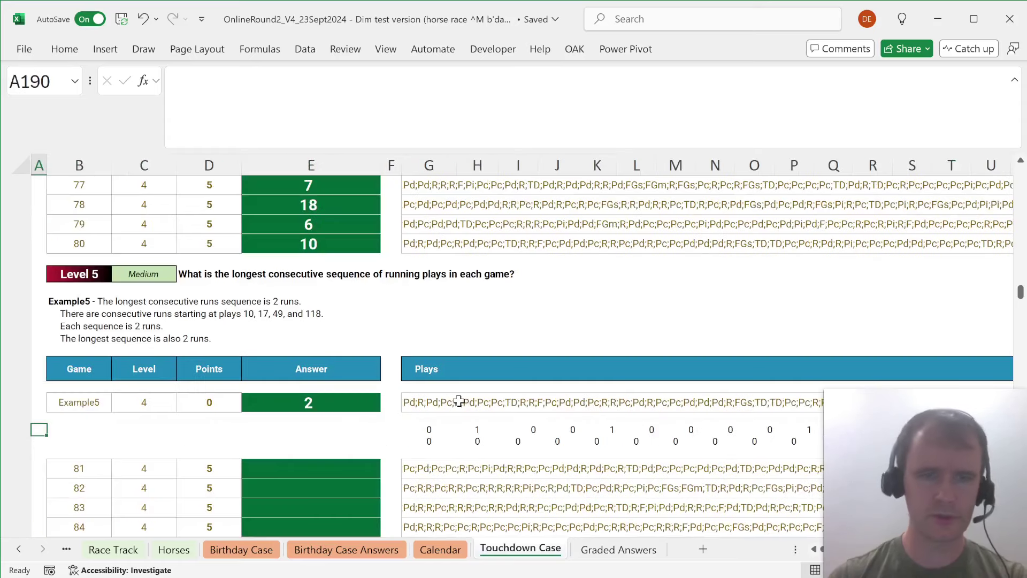
# Wrap the G190 SCAN formula in MAX to return the longest run sequence.
pyautogui.press('Right')
pyautogui.hotkey('ctrl', 'Right')
pyautogui.press('Down')
pyautogui.press('Up')
pyautogui.click(177, 140)
pyautogui.write('max')
pyautogui.press('Tab')
pyautogui.press('Return')
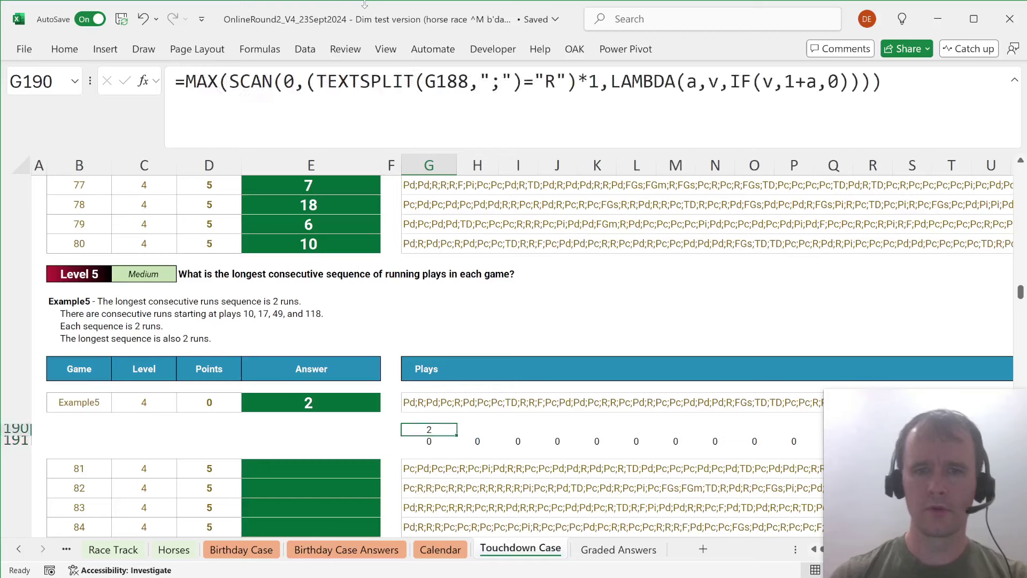
# Move the MAX(SCAN) formula text from G190 into the Example5 answer cell E188, replacing its contents.
pyautogui.press('F2')
pyautogui.hotkey('ctrl', 'x')
pyautogui.press('Return')
pyautogui.press('Up')
pyautogui.press('Left')
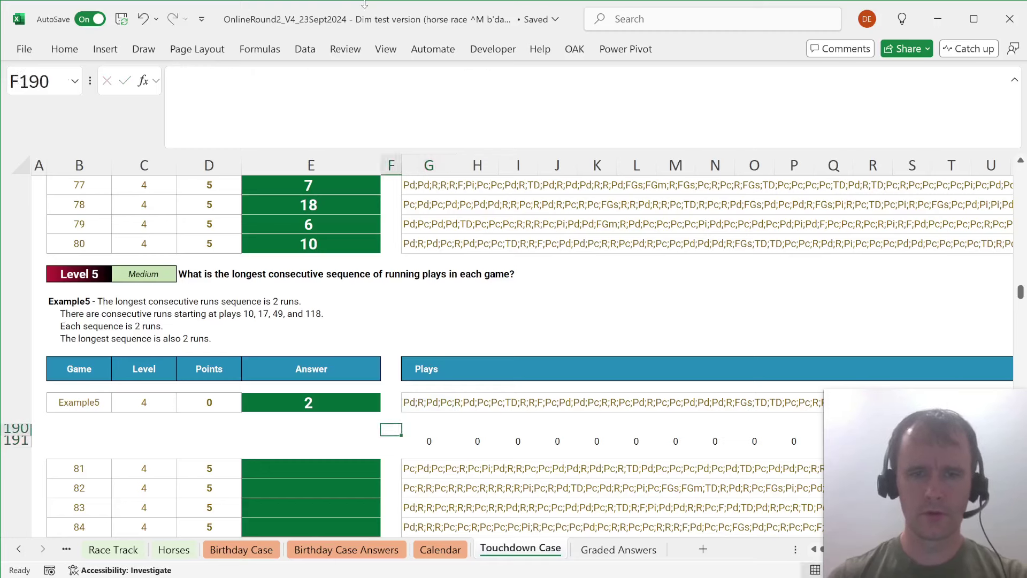
pyautogui.press('Up')
pyautogui.press('Up')
pyautogui.press('Left')
pyautogui.press('F2')
pyautogui.hotkey('shift', 'Home')
pyautogui.hotkey('ctrl', 'v')
pyautogui.press('Return')
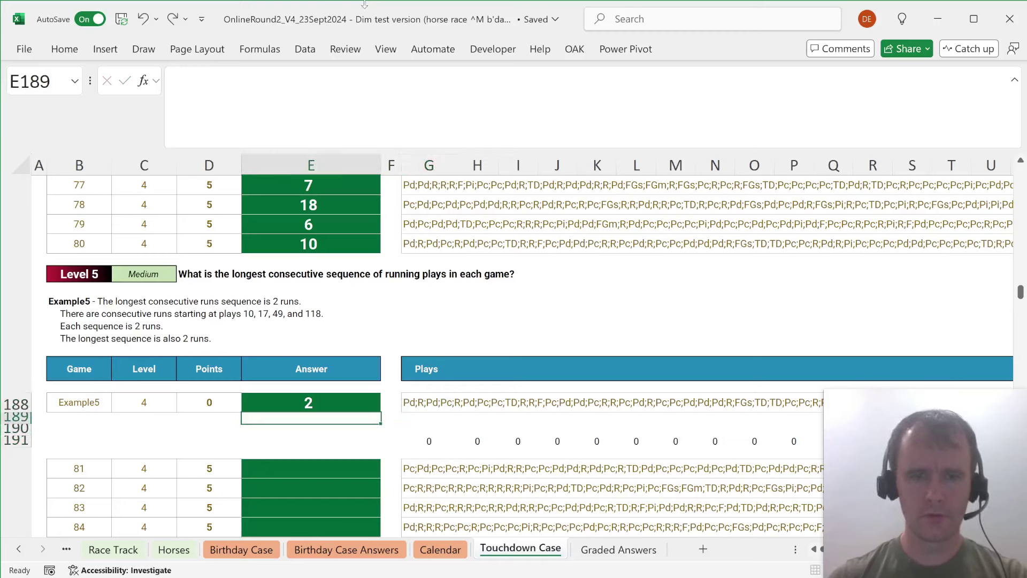
# Delete helper rows 190 to 192 between Example5 and game 81.
pyautogui.press('Down')
pyautogui.press('Down')
pyautogui.press('Up')
pyautogui.hotkey('shift', 'space')
pyautogui.hotkey('shift', 'Down')
pyautogui.hotkey('shift', 'Down')
pyautogui.hotkey('alt', 'e')
pyautogui.press('d')
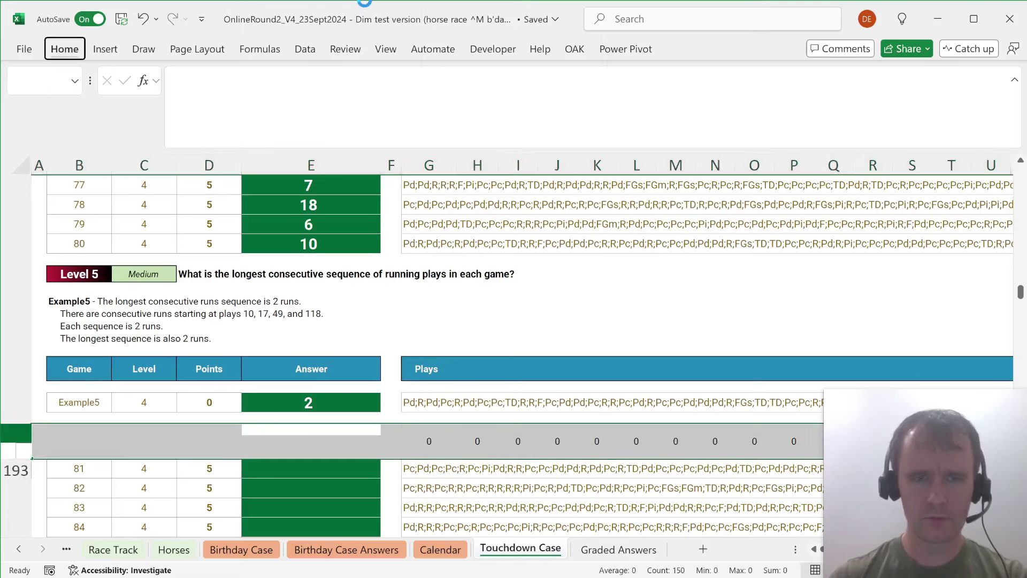
# Copy the E188 formula into the Level 5 answer cells for games 81 to 100, E190:E209.
pyautogui.press('Up')
pyautogui.press('Up')
pyautogui.hotkey('ctrl', 'c')
pyautogui.press('Down')
pyautogui.press('Down')
pyautogui.hotkey('ctrl', 'v')
pyautogui.press('Left')
pyautogui.hotkey('ctrl', 'Down')
pyautogui.press('Right')
pyautogui.hotkey('ctrl', 'shift', 'Up')
pyautogui.press('Return')
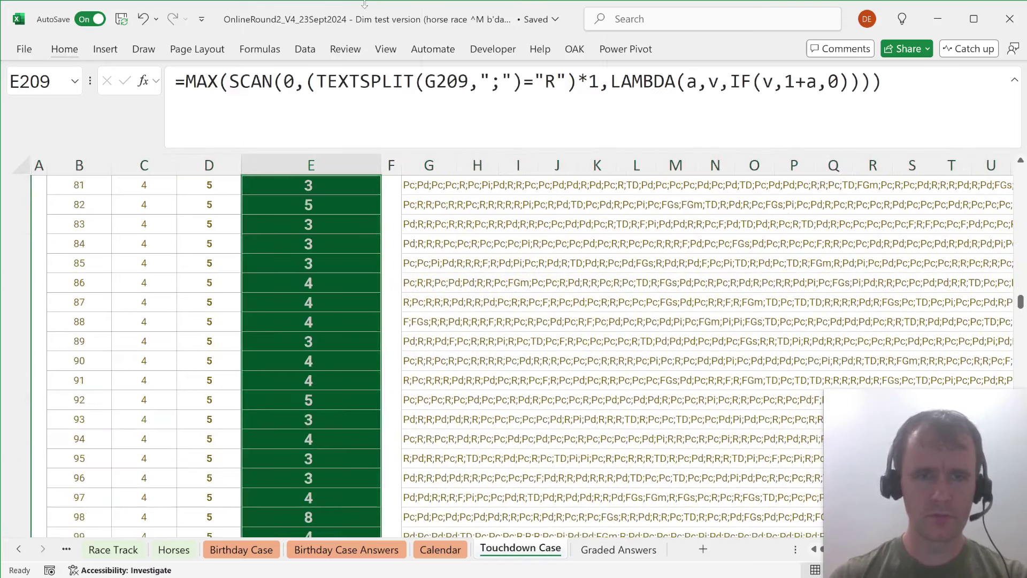
# Read the Level 6 Change of Possession question, its hints and the Example6 row.
pyautogui.press('Return')
pyautogui.press('Down')
pyautogui.hotkey('ctrl', 'Down')
pyautogui.press('Down')
pyautogui.press('Down')
pyautogui.press('Down')
pyautogui.press('Down')
pyautogui.press('Down')
pyautogui.hotkey('ctrl', 'Down')
pyautogui.press('Down')
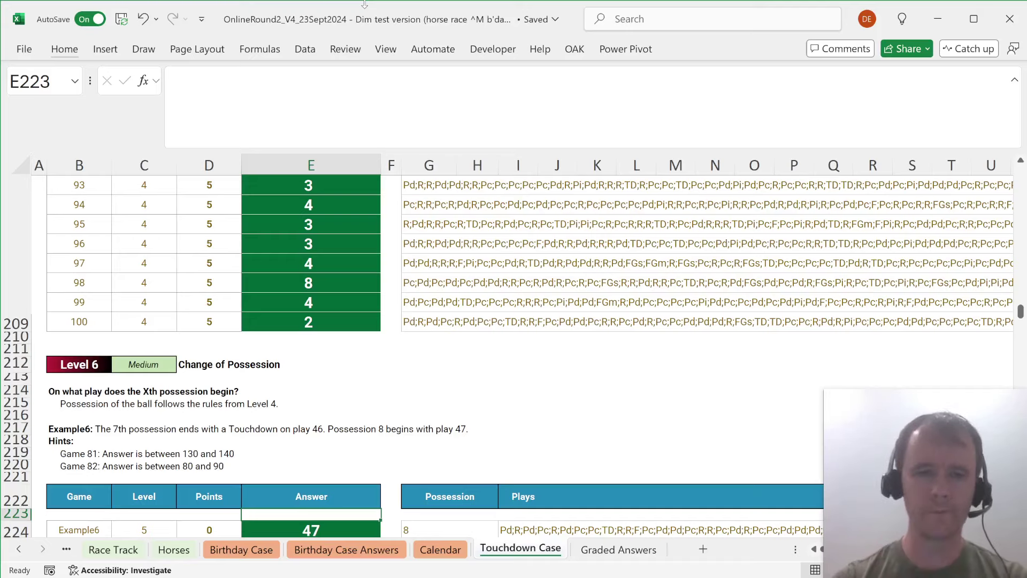
pyautogui.press('Down')
pyautogui.press('Down')
pyautogui.press('Down')
pyautogui.press('Down')
pyautogui.press('Down')
# Insert two blank rows above game 101 in the Level 6 table for helper formulas.
pyautogui.press('Up')
pyautogui.press('Right')
pyautogui.press('Right')
pyautogui.press('Right')
pyautogui.press('Right')
pyautogui.press('Up')
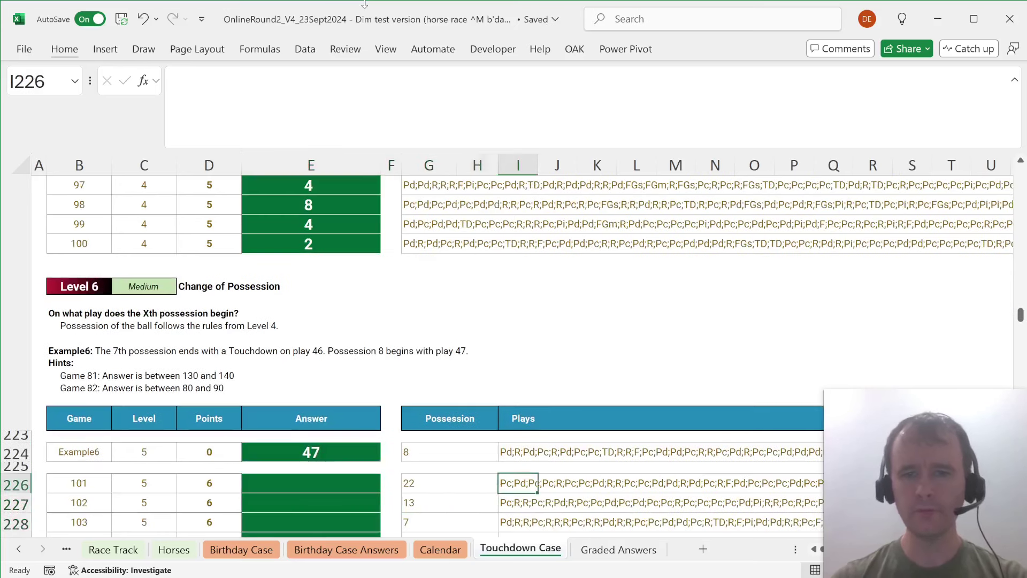
pyautogui.hotkey('alt', 'h')
pyautogui.press('i')
pyautogui.press('r')
pyautogui.hotkey('alt', 'h')
pyautogui.press('i')
pyautogui.press('r')
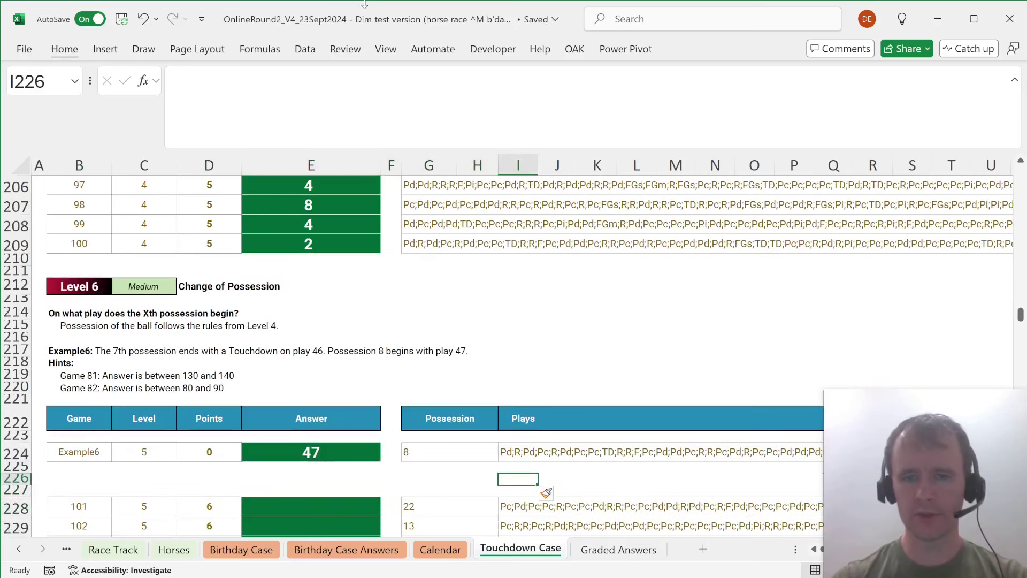
# Enter =SCAN(0,XLOOKUP(TEXTSPLIT(I224,";"),abb,chg)="Yes" in I226 as the start of a possession-change count.
pyautogui.write('=sc')
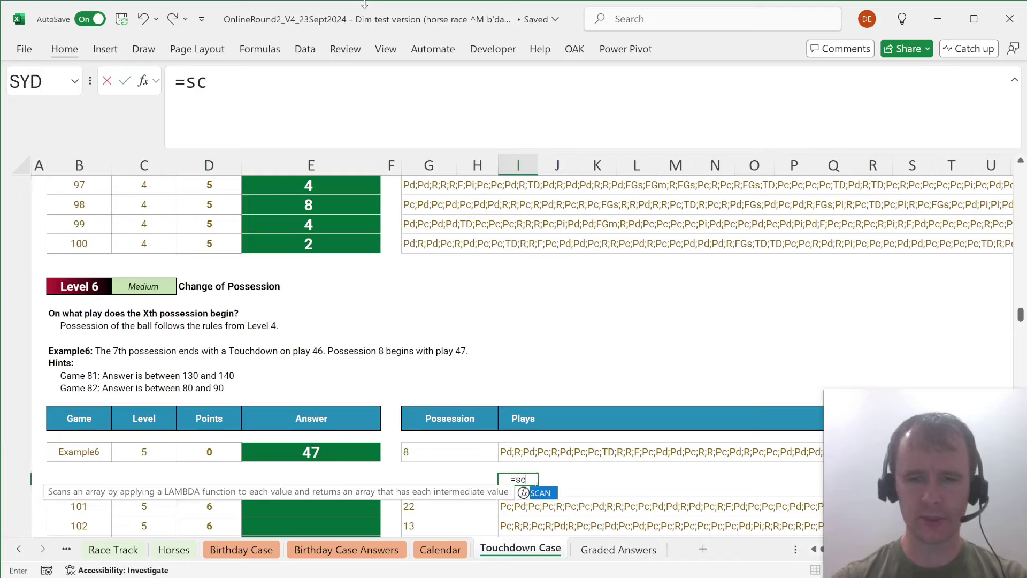
pyautogui.press('Tab')
pyautogui.write('0,')
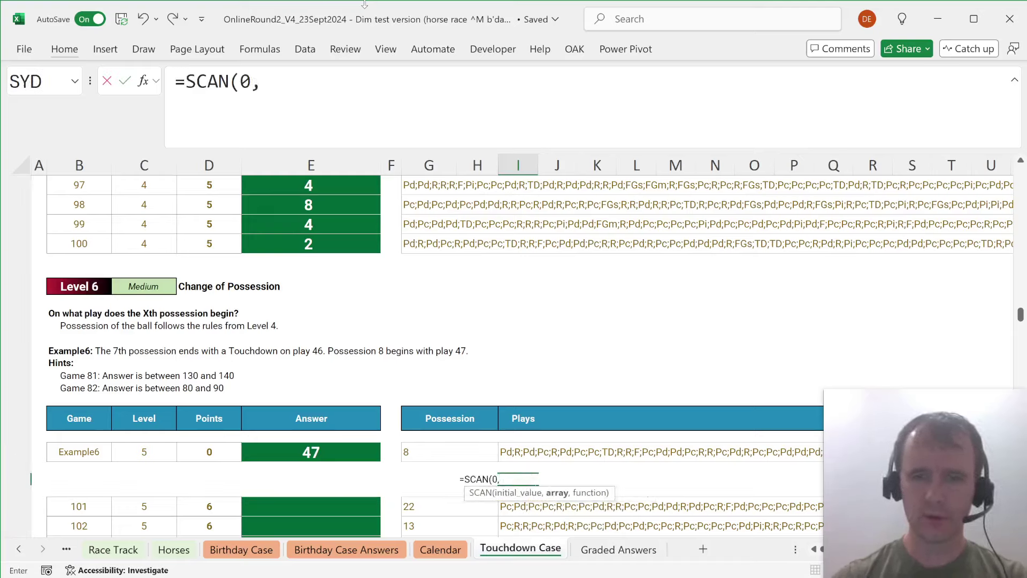
pyautogui.write('XLOOKUP(TEXTSPLIT(I224,";"),abb,')
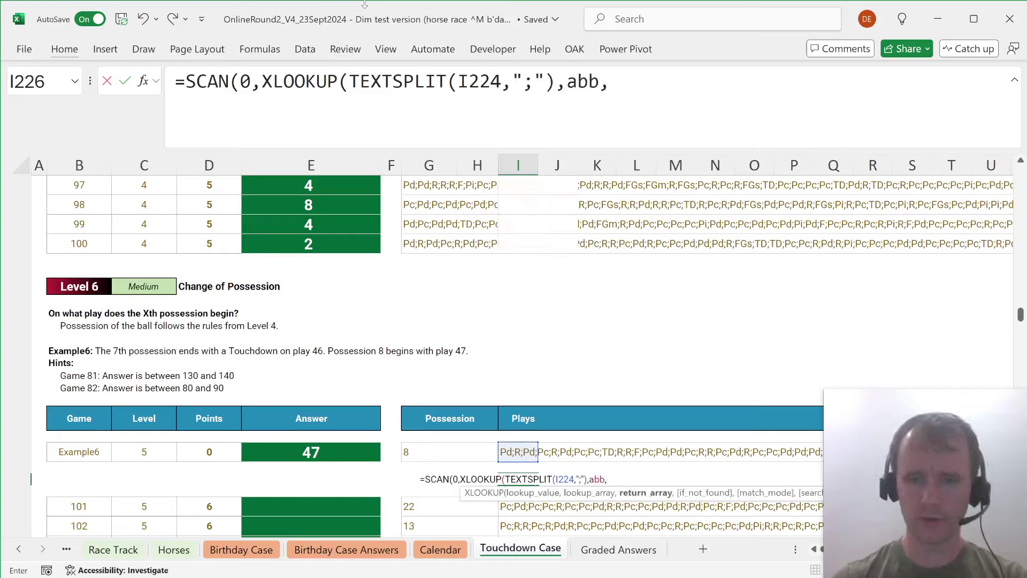
pyautogui.write('chg)=')
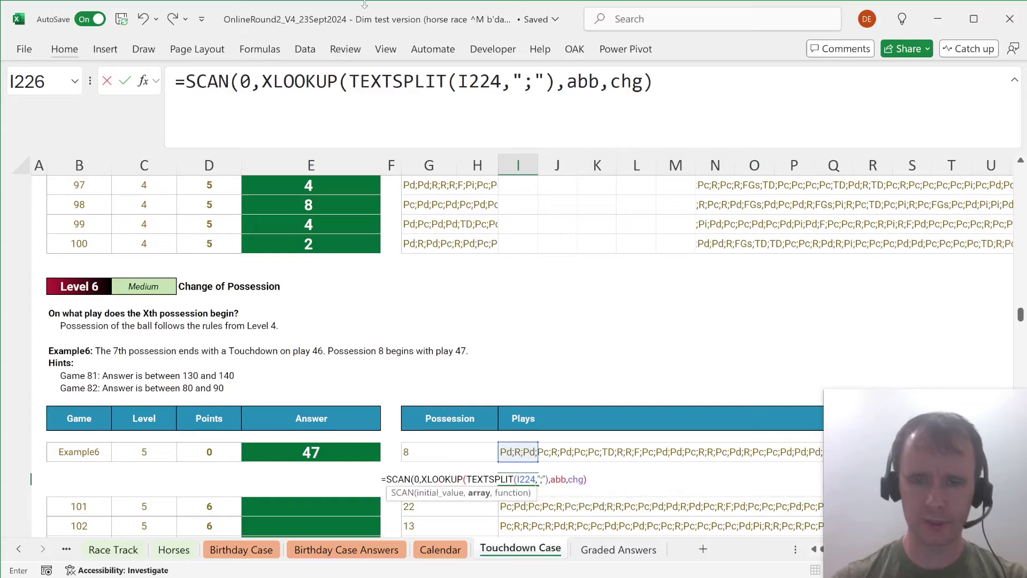
pyautogui.write('"Y"')
pyautogui.write('es"')
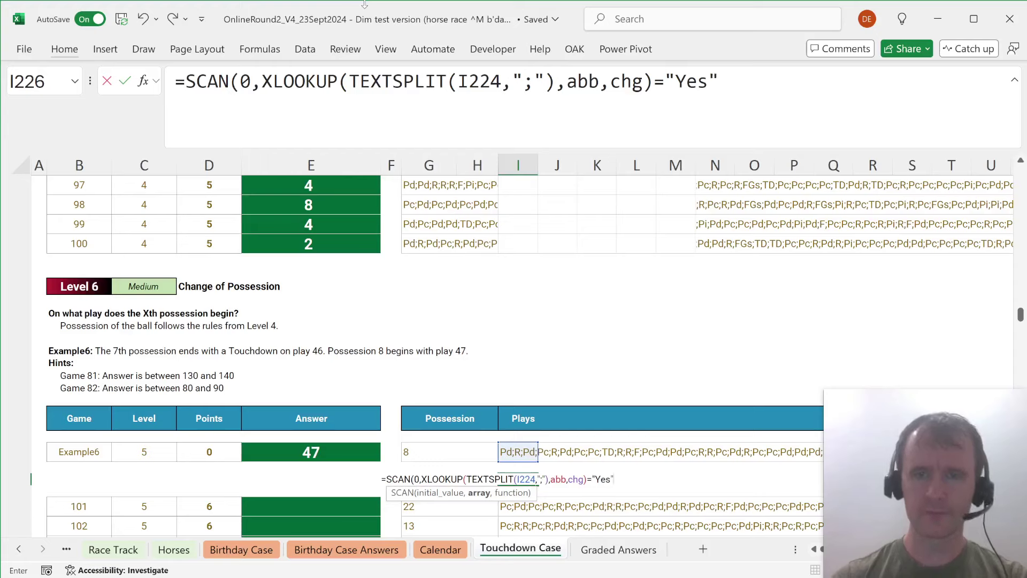
# Complete the possession-change count in I226 as =SCAN(0,(XLOOKUP(TEXTSPLIT(I224,";"),abb,chg)="Yes")*1,SUM).
pyautogui.click(261, 81)
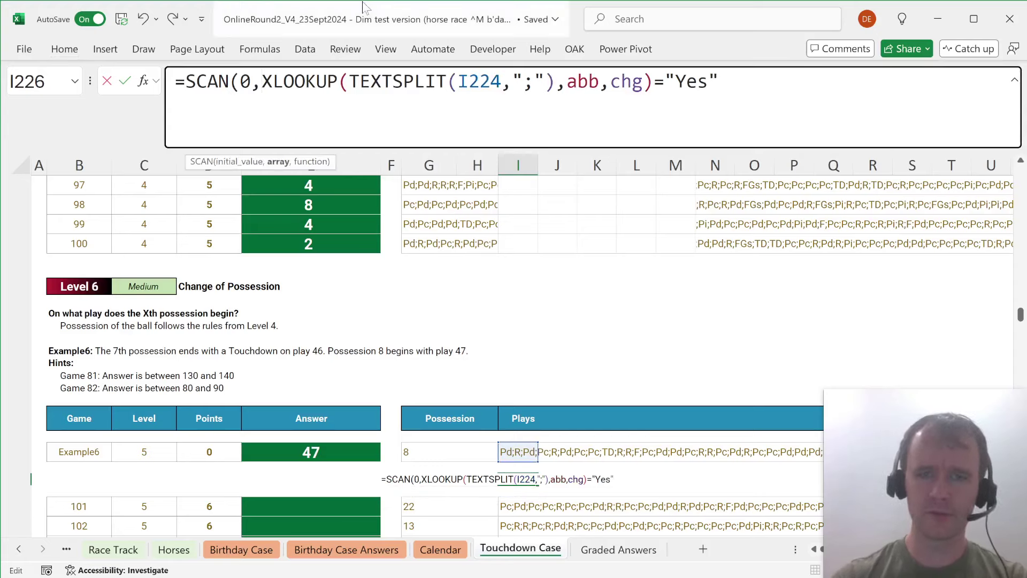
pyautogui.write('(')
pyautogui.press('End')
pyautogui.write(')*1')
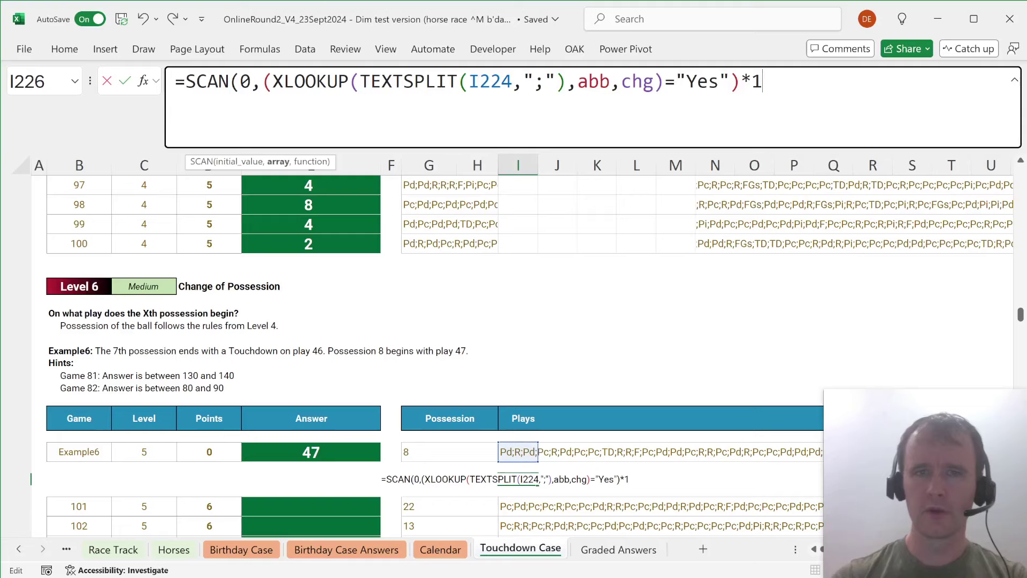
pyautogui.write(',sum)')
pyautogui.press('Return')
pyautogui.click(518, 479)
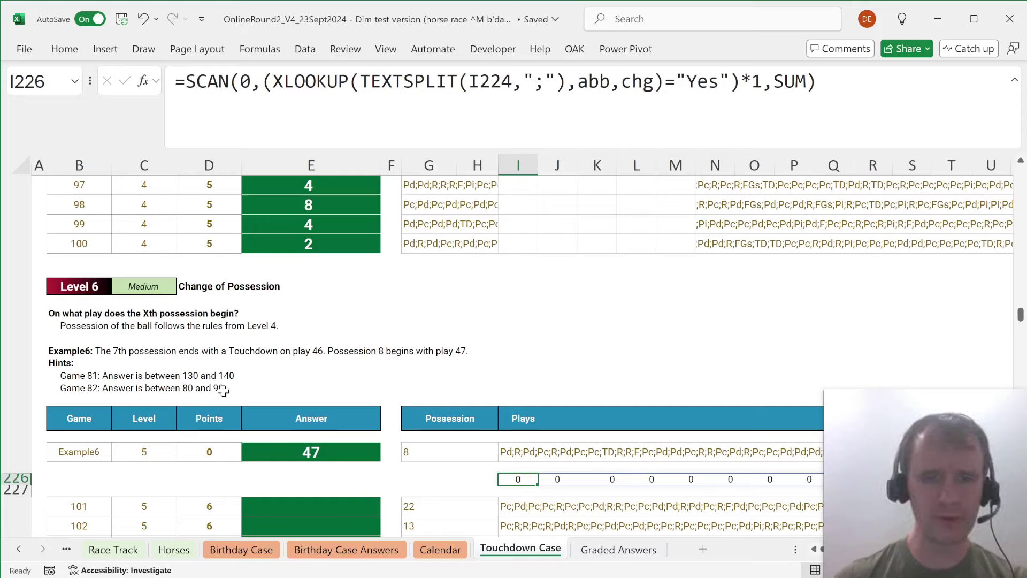
# Examine the running possession counts across row 226 to see where they reach the Example6 possession around play 46.
pyautogui.hotkey('shift', 'Right')
pyautogui.hotkey('shift', 'Right')
pyautogui.hotkey('shift', 'Right')
pyautogui.hotkey('shift', 'Right')
pyautogui.hotkey('shift', 'Right')
pyautogui.hotkey('shift', 'Right')
pyautogui.hotkey('shift', 'Right')
pyautogui.hotkey('shift', 'Right')
pyautogui.hotkey('shift', 'Right')
pyautogui.hotkey('shift', 'Right')
pyautogui.hotkey('shift', 'Right')
pyautogui.hotkey('shift', 'Right')
pyautogui.hotkey('shift', 'Right')
pyautogui.hotkey('shift', 'Right')
pyautogui.hotkey('shift', 'Right')
pyautogui.hotkey('shift', 'Right')
pyautogui.hotkey('shift', 'Right')
pyautogui.hotkey('shift', 'Right')
pyautogui.hotkey('shift', 'Right')
pyautogui.hotkey('shift', 'Right')
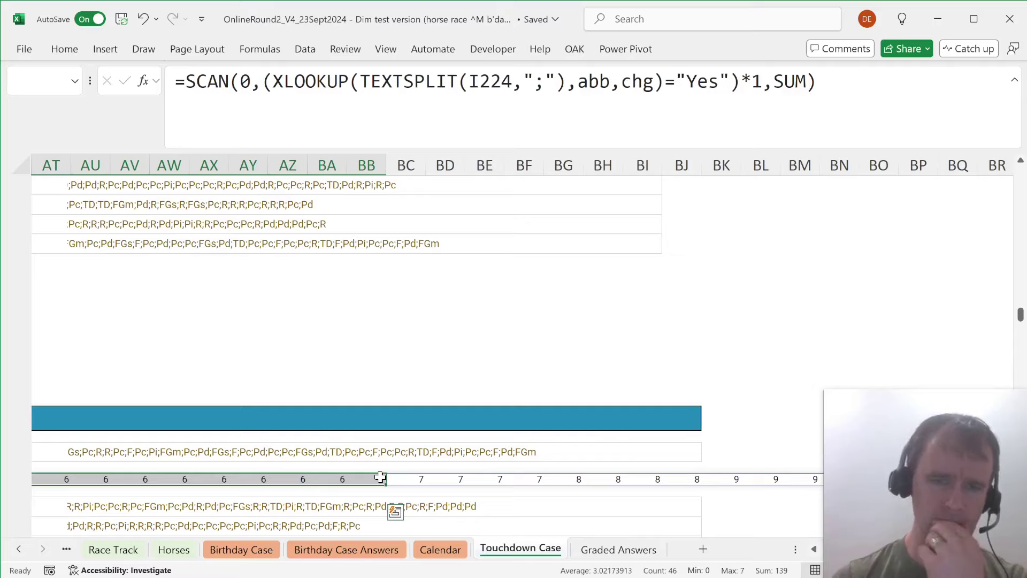
pyautogui.press('Left')
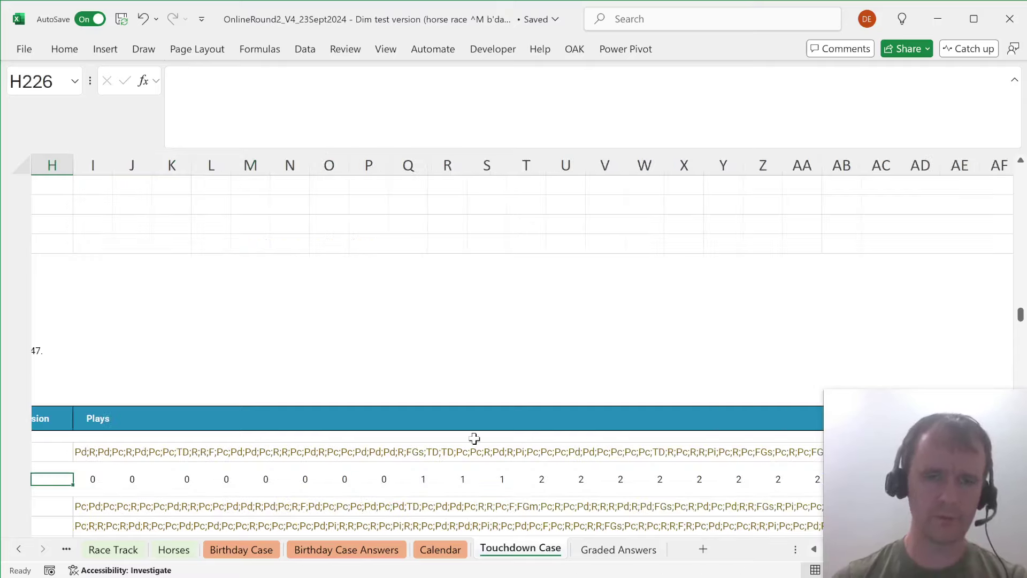
pyautogui.hotkey('ctrl', 'Left')
pyautogui.hotkey('ctrl', 'Right')
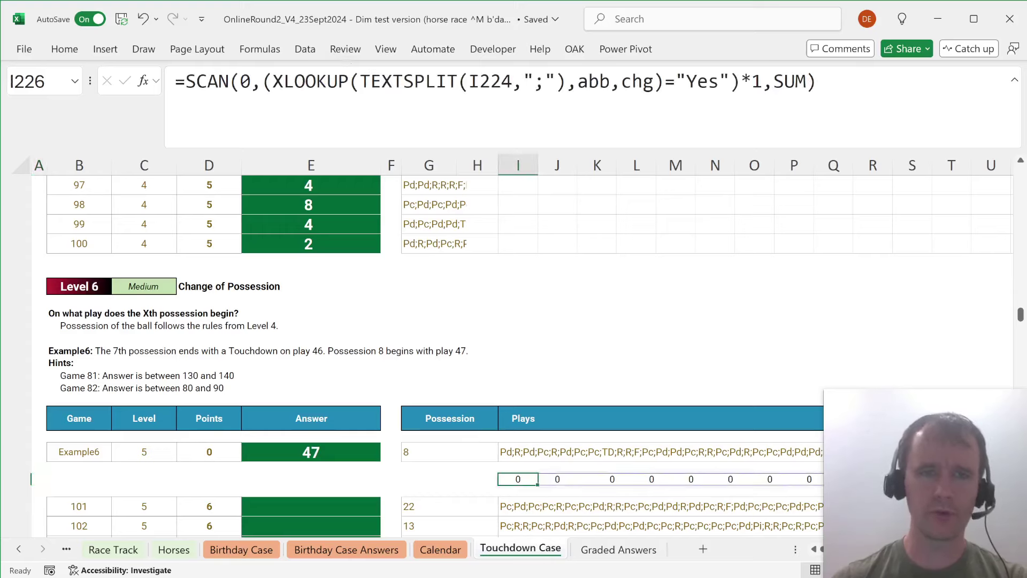
# Set the SCAN initial value in I226 to 1 and check the spilled counts around play 46.
pyautogui.doubleClick(245, 82)
pyautogui.write('1')
pyautogui.press('Return')
pyautogui.press('Up')
pyautogui.hotkey('ctrl', 'shift', 'Right')
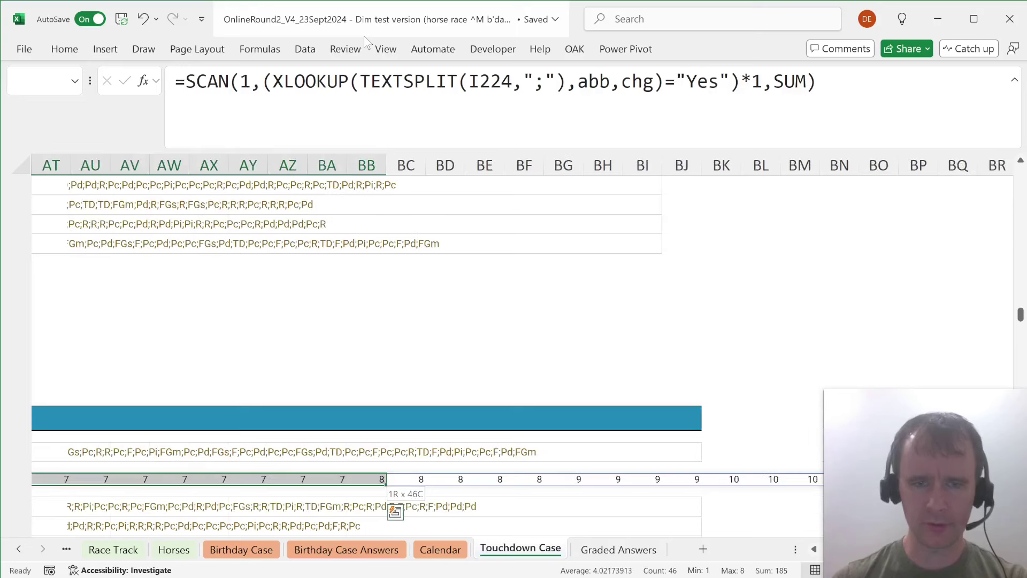
pyautogui.press('Home')
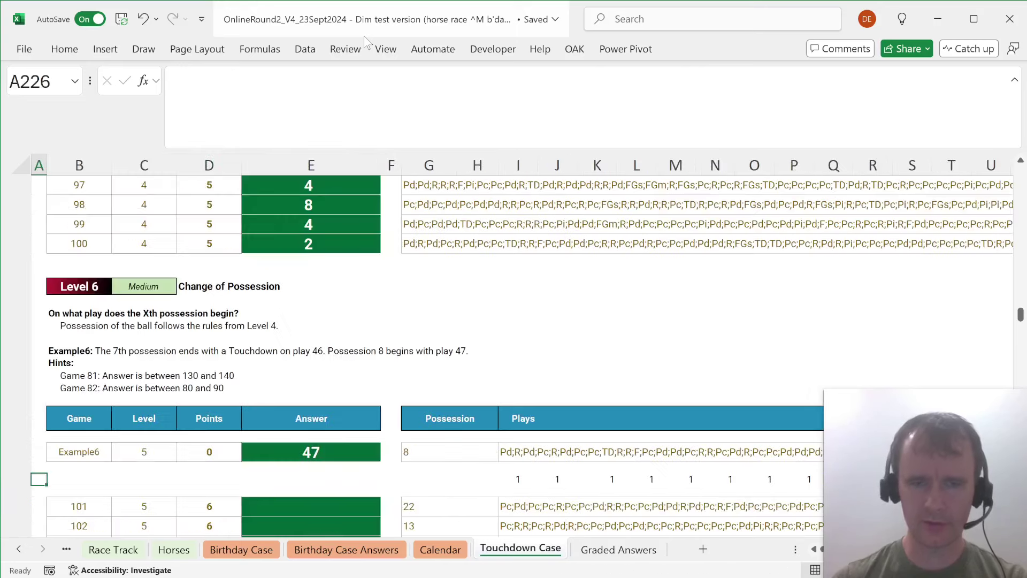
pyautogui.hotkey('ctrl', 'Right')
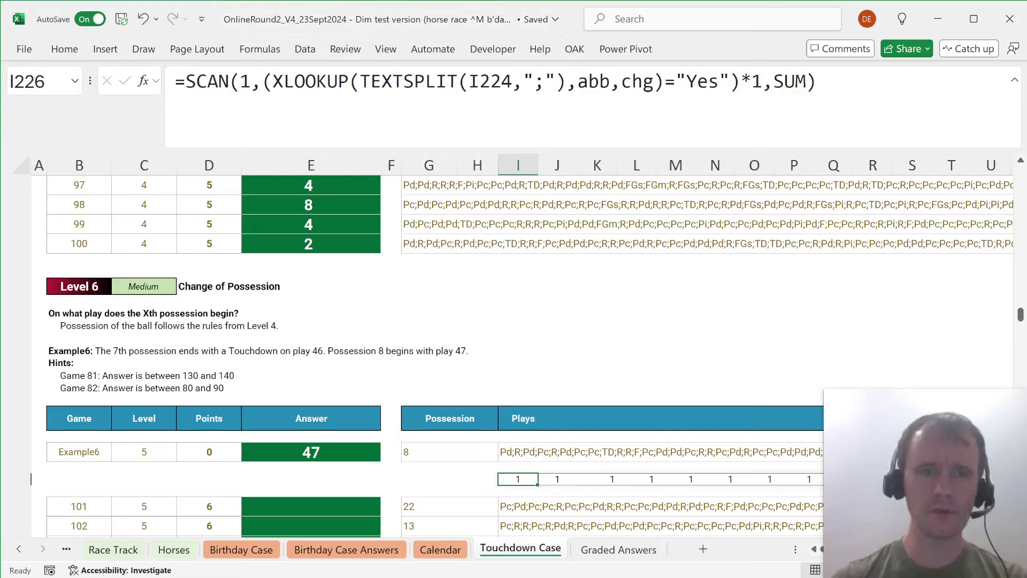
# Wrap the I226 SCAN in HSTACK(1,…) to shift the possession numbers by one play, and check the counts up to play 46.
pyautogui.press('F2')
pyautogui.press('Home')
pyautogui.press('Right')
pyautogui.write('HSTACK(1')
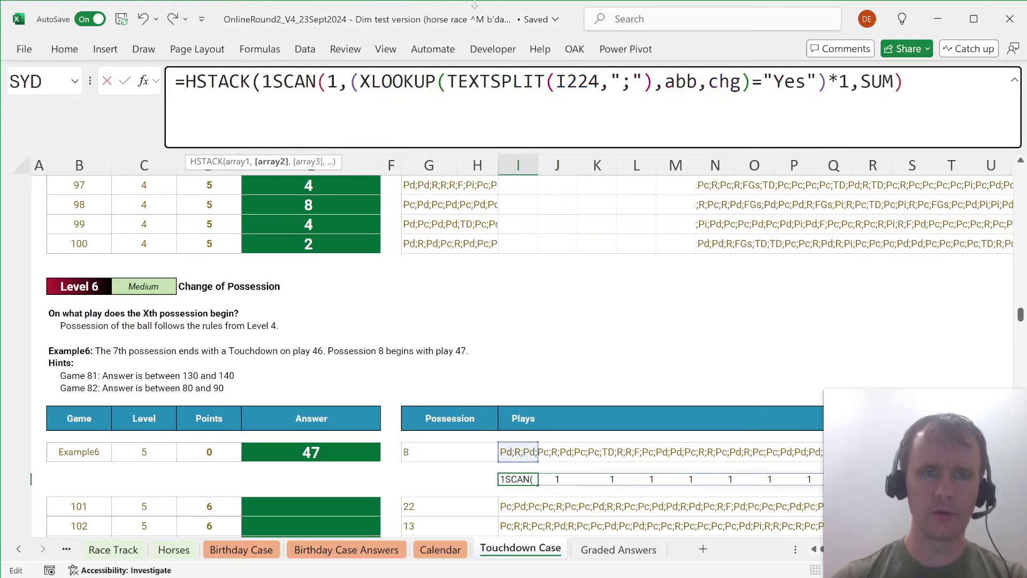
pyautogui.write(',')
pyautogui.press('End')
pyautogui.write(')')
pyautogui.hotkey('ctrl', 'Return')
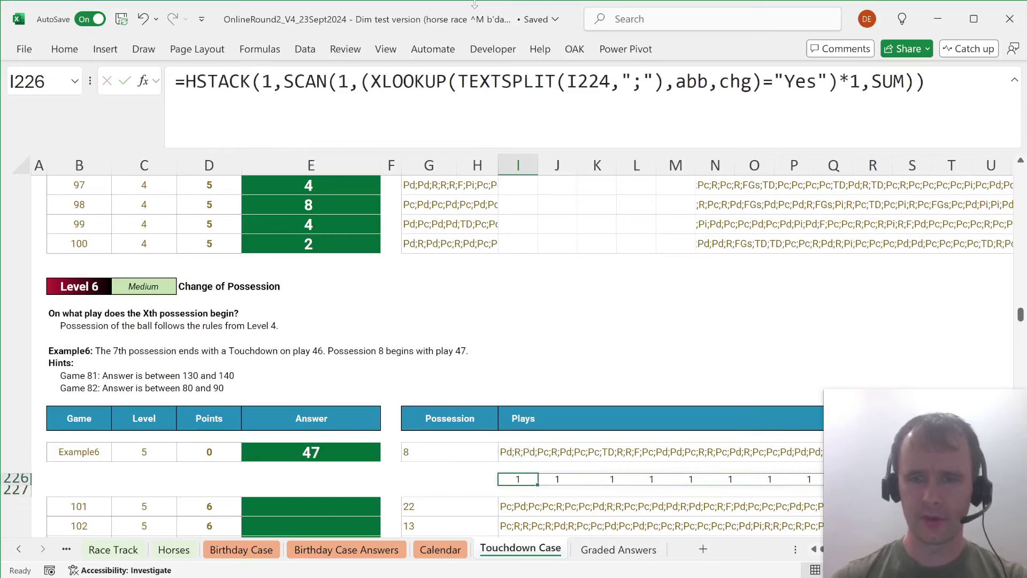
pyautogui.hotkey('ctrl', 'shift', 'Right')
pyautogui.hotkey('ctrl', 'shift', 'Right')
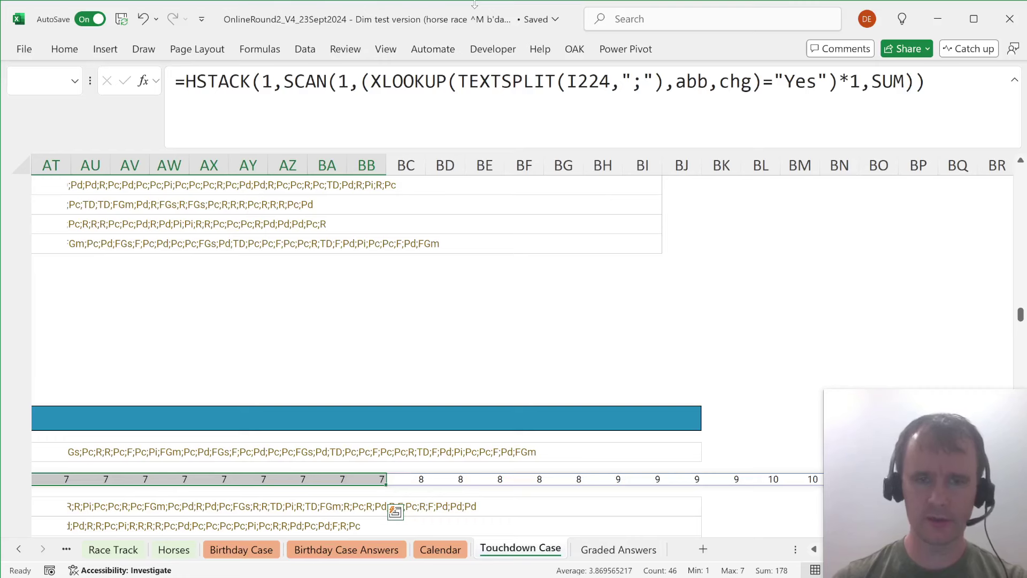
pyautogui.press('Home')
pyautogui.hotkey('ctrl', 'Right')
pyautogui.press('Left')
pyautogui.press('Right')
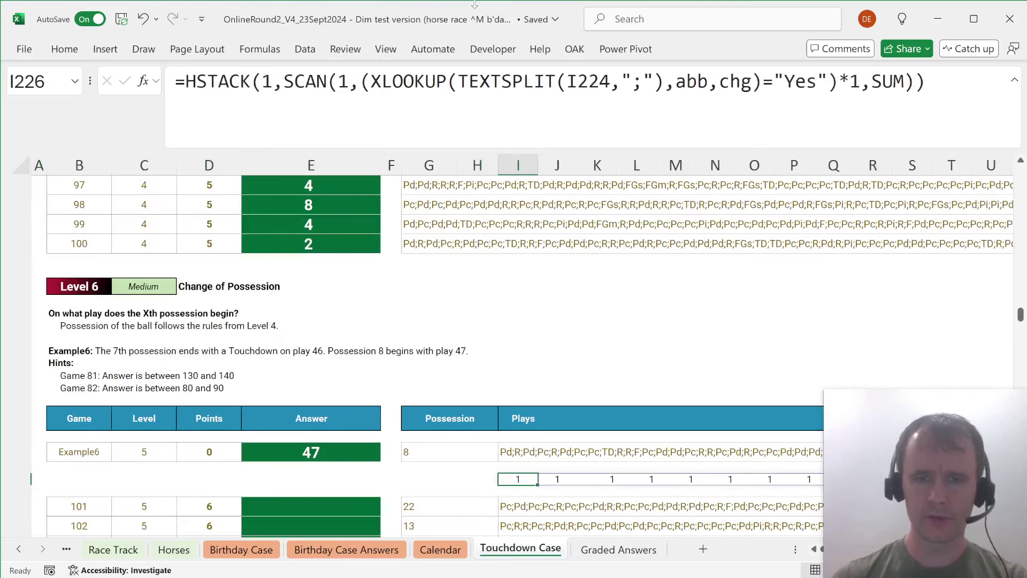
# Wrap the I226 formula in XMATCH with G224 as the lookup value to find the play where that possession begins.
pyautogui.click(185, 82)
pyautogui.write('XMATCH(')
pyautogui.click(423, 453)
pyautogui.write(',')
pyautogui.press('F2')
pyautogui.press('End')
pyautogui.write(')')
pyautogui.press('Return')
pyautogui.press('Up')
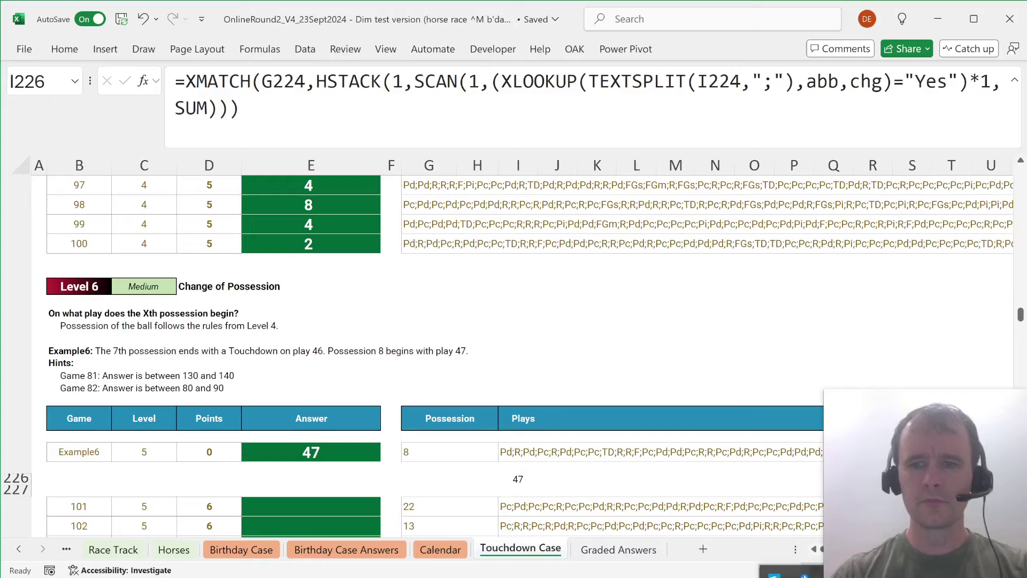
pyautogui.click(501, 477)
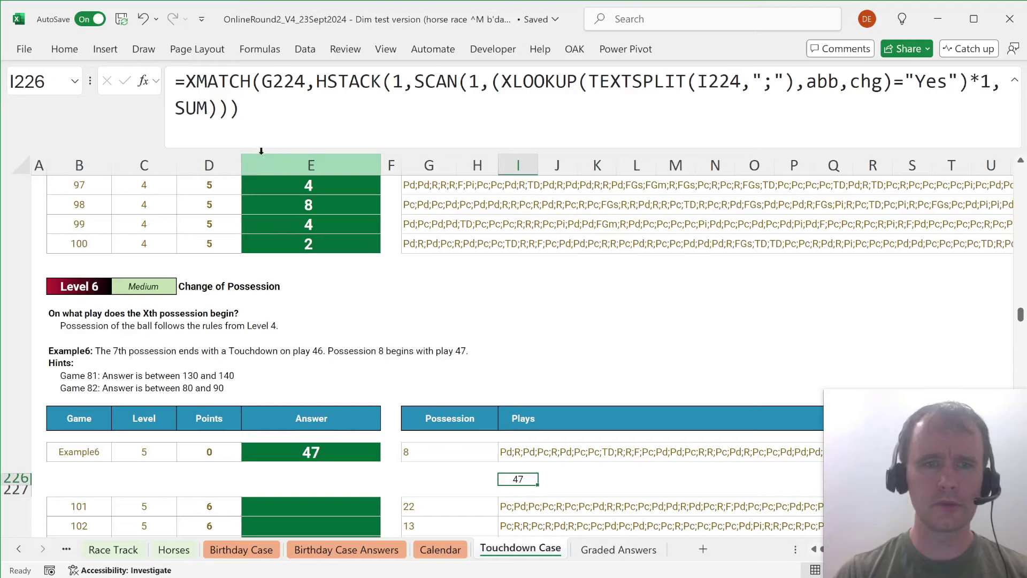
# Move the XMATCH formula from I226 into the Example6 answer cell E224, replacing its fixed value.
pyautogui.moveTo(240, 108); pyautogui.dragTo(176, 81)
pyautogui.hotkey('ctrl', 'x')
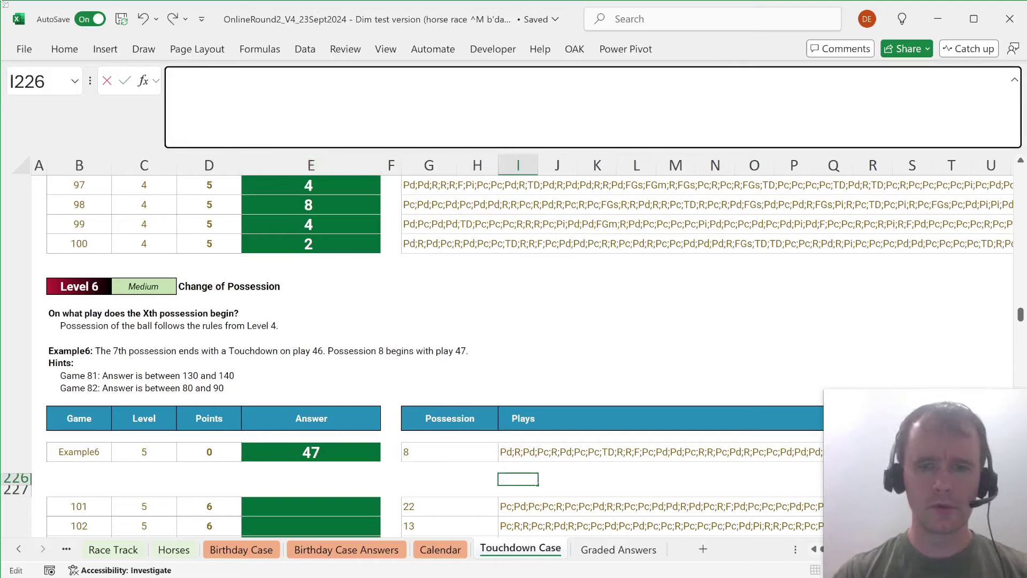
pyautogui.press('Left')
pyautogui.press('Left')
pyautogui.press('Left')
pyautogui.press('Left')
pyautogui.press('Up')
pyautogui.press('Up')
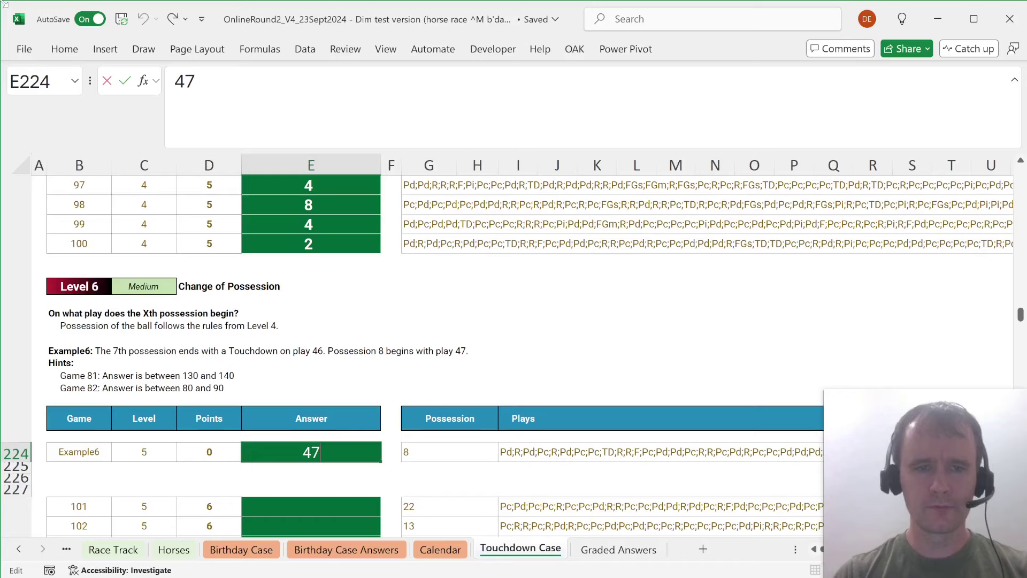
pyautogui.press('BackSpace')
pyautogui.hotkey('ctrl', 'v')
pyautogui.hotkey('ctrl', 'Return')
# Delete the two blank helper rows 226 and 227 above game 101.
pyautogui.hotkey('ctrl', 'c')
pyautogui.press('Down')
pyautogui.press('Down')
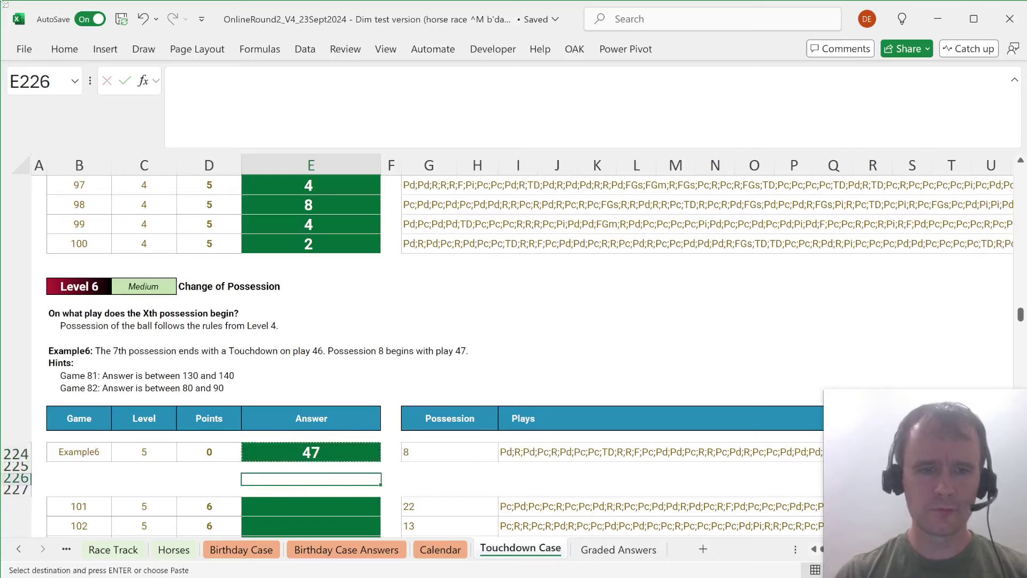
pyautogui.hotkey('shift', 'space')
pyautogui.hotkey('shift', 'Down')
pyautogui.hotkey('alt', 'h')
pyautogui.press('d')
pyautogui.press('r')
# Copy the E224 formula into the Level 6 answer cells for games 101 to 120, E226:E245.
pyautogui.press('Up')
pyautogui.press('Up')
pyautogui.hotkey('ctrl', 'c')
pyautogui.press('Down')
pyautogui.press('Down')
pyautogui.hotkey('ctrl', 'v')
pyautogui.press('Left')
pyautogui.hotkey('ctrl', 'Down')
pyautogui.press('Right')
pyautogui.hotkey('ctrl', 'shift', 'Up')
pyautogui.hotkey('ctrl', 'd')
pyautogui.press('Return')
# Copy the HSTACK lookup array from the Level 4 formula in E158, leaving that cell unchanged.
pyautogui.press('pagedown')
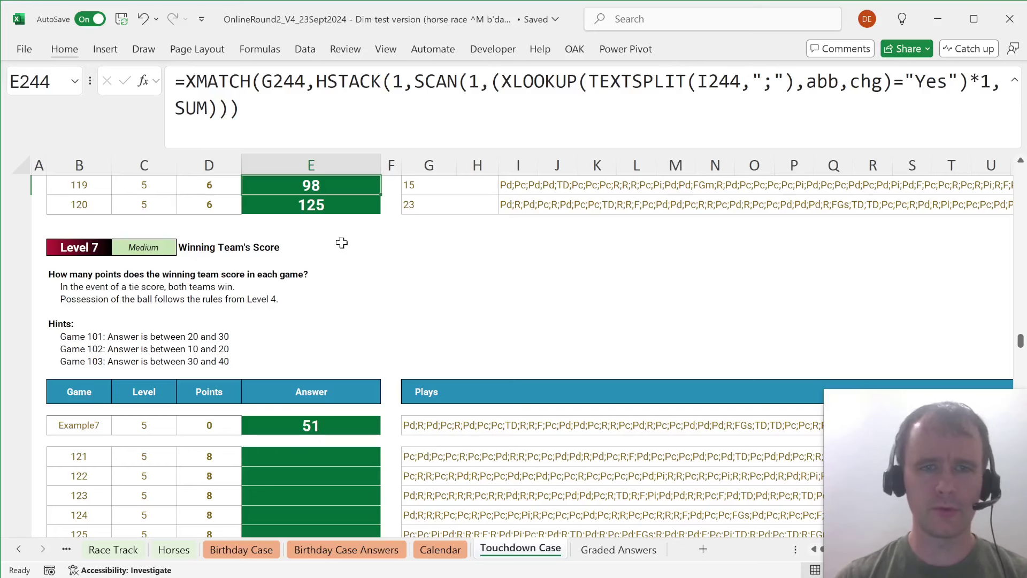
pyautogui.hotkey('ctrl', 'Up')
pyautogui.hotkey('ctrl', 'Up')
pyautogui.hotkey('ctrl', 'Up')
pyautogui.hotkey('ctrl', 'Up')
pyautogui.hotkey('ctrl', 'Up')
pyautogui.hotkey('ctrl', 'Up')
pyautogui.hotkey('ctrl', 'Up')
pyautogui.hotkey('ctrl', 'Up')
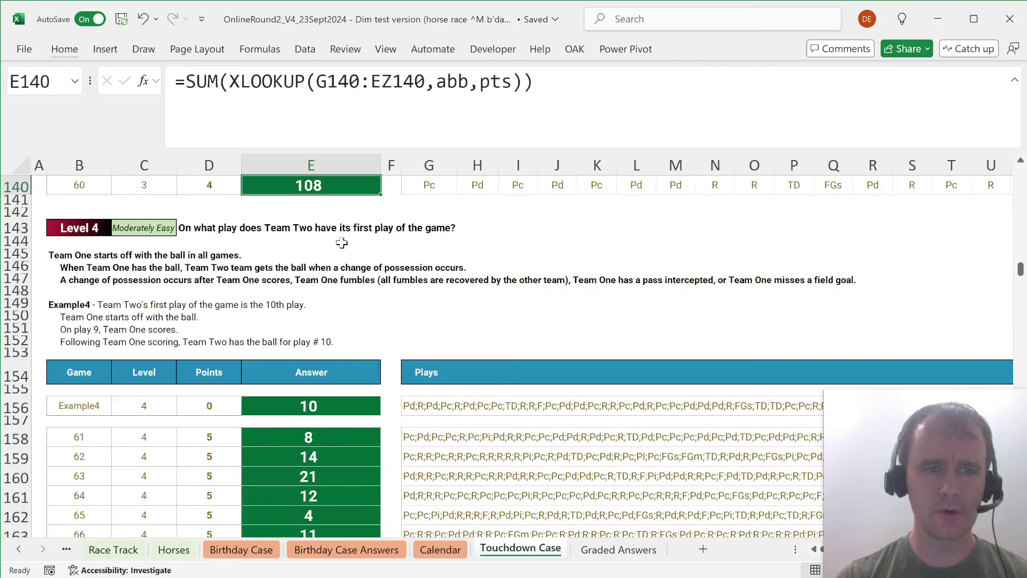
pyautogui.hotkey('ctrl', 'Down')
pyautogui.hotkey('ctrl', 'Down')
pyautogui.hotkey('ctrl', 'Down')
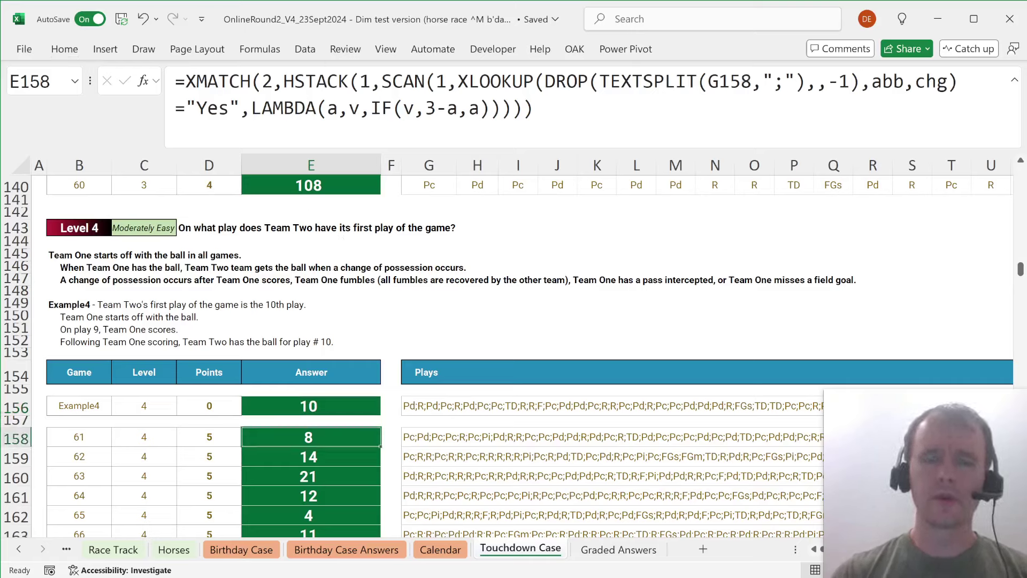
pyautogui.click(538, 142)
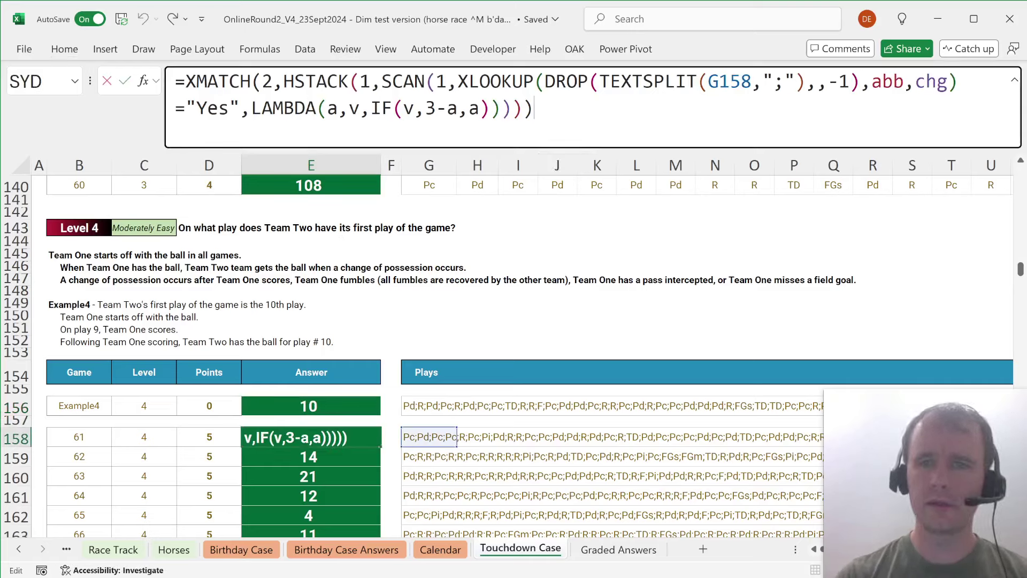
pyautogui.click(316, 81)
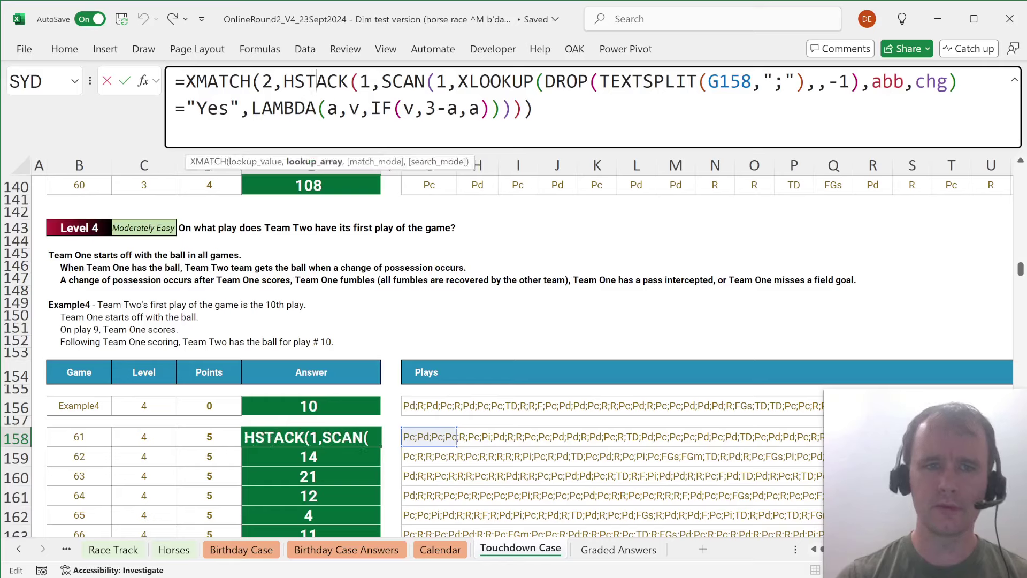
pyautogui.click(315, 162)
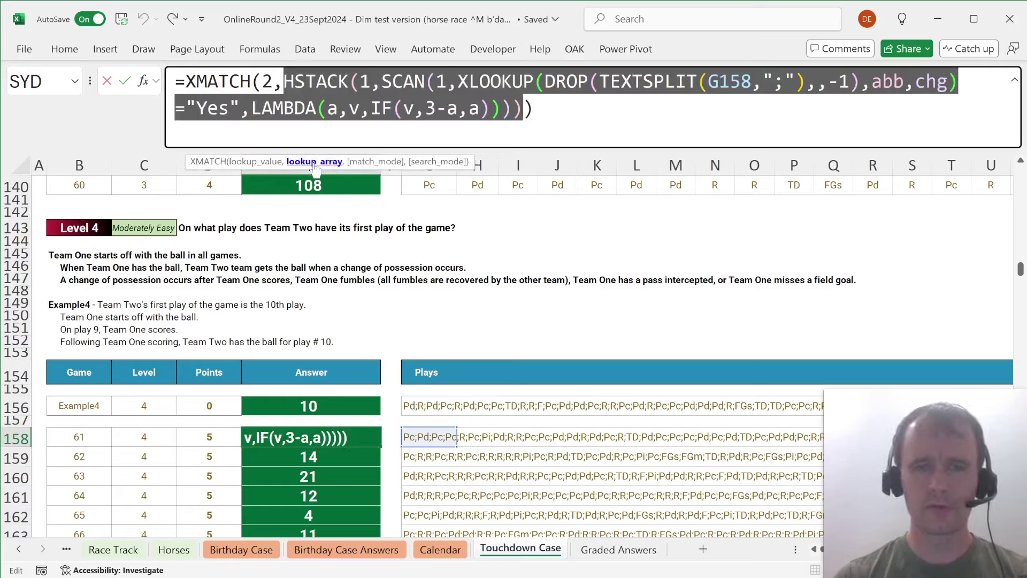
pyautogui.press('Escape')
# Insert four blank rows above game 121 in the Level 7 table for helper formulas.
pyautogui.press('pagedown')
pyautogui.press('pagedown')
pyautogui.press('pagedown')
pyautogui.press('pagedown')
pyautogui.press('pagedown')
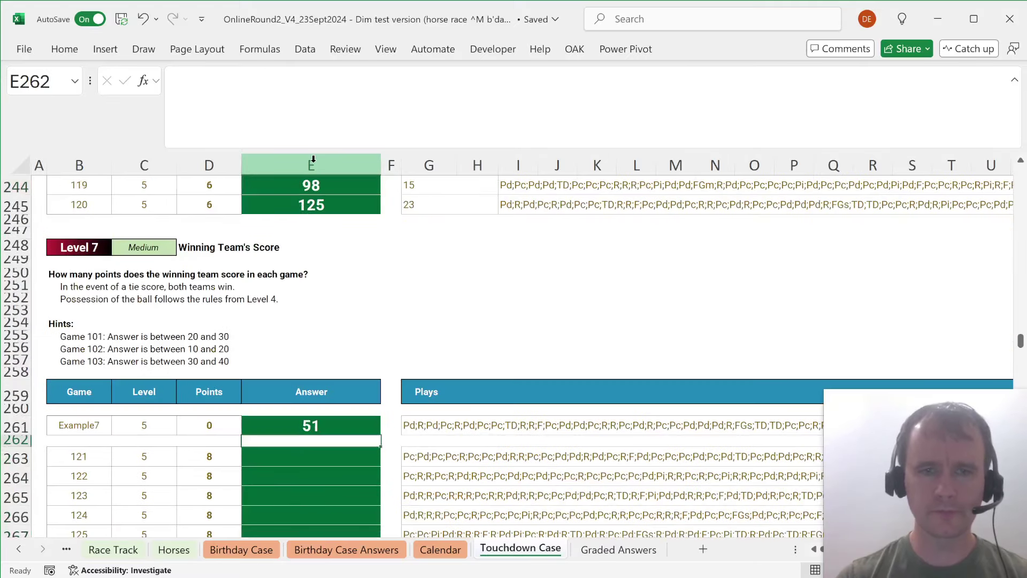
pyautogui.press('Down')
pyautogui.press('Down')
pyautogui.press('Up')
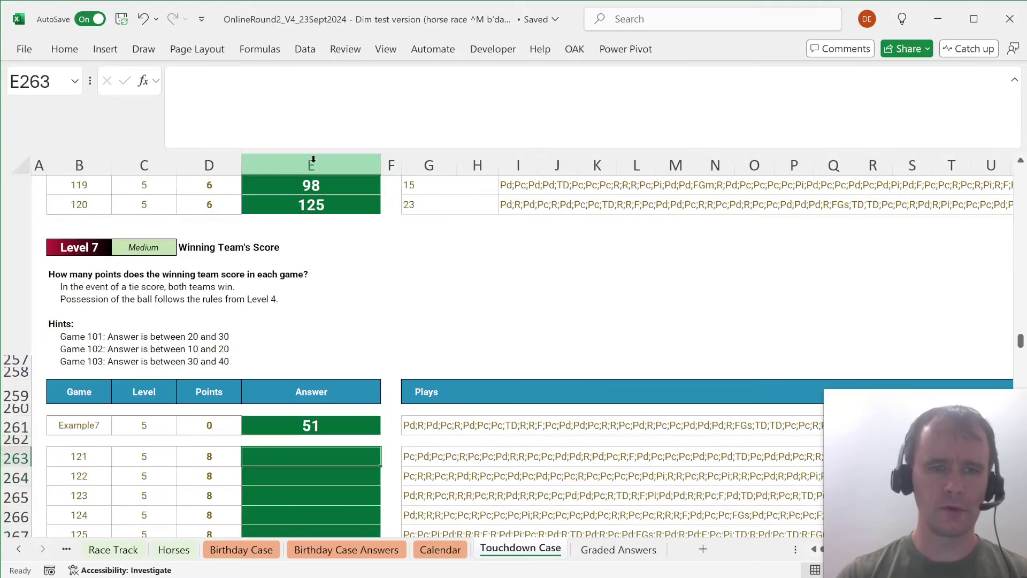
pyautogui.press('Right')
pyautogui.press('Right')
pyautogui.hotkey('alt', 'h')
pyautogui.press('i')
pyautogui.press('r')
pyautogui.press('F4')
pyautogui.press('F4')
pyautogui.press('F4')
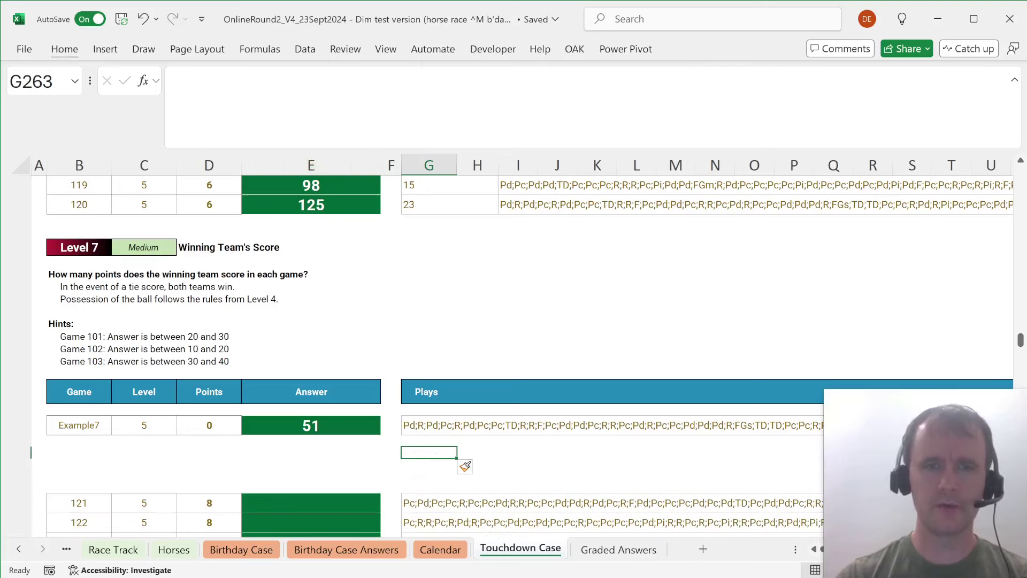
# Paste the copied HSTACK formula into G263, point its TEXTSPLIT at G261, and check the spilled team numbers.
pyautogui.press('F2')
pyautogui.hotkey('ctrl', 'v')
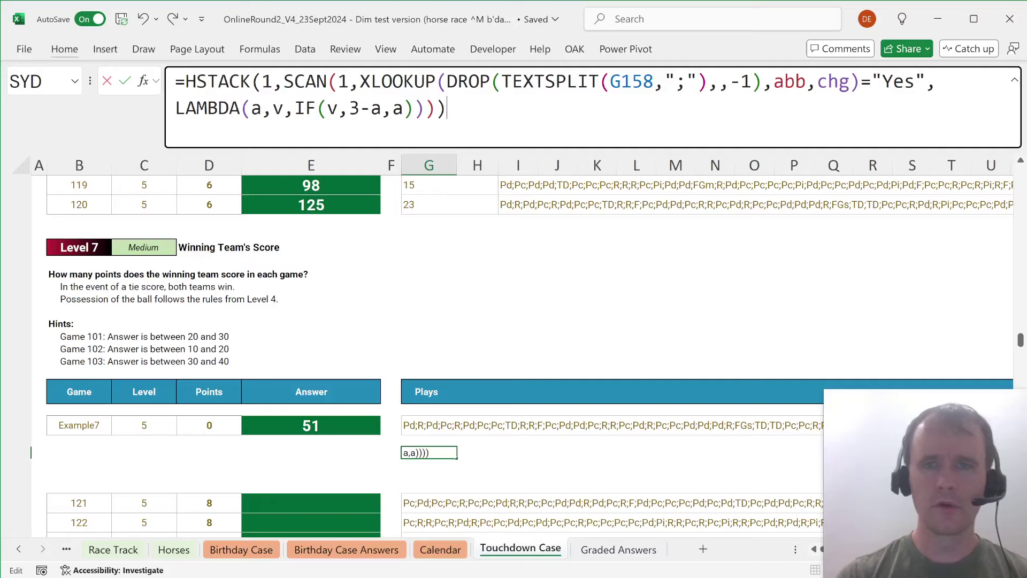
pyautogui.doubleClick(631, 82)
pyautogui.click(417, 428)
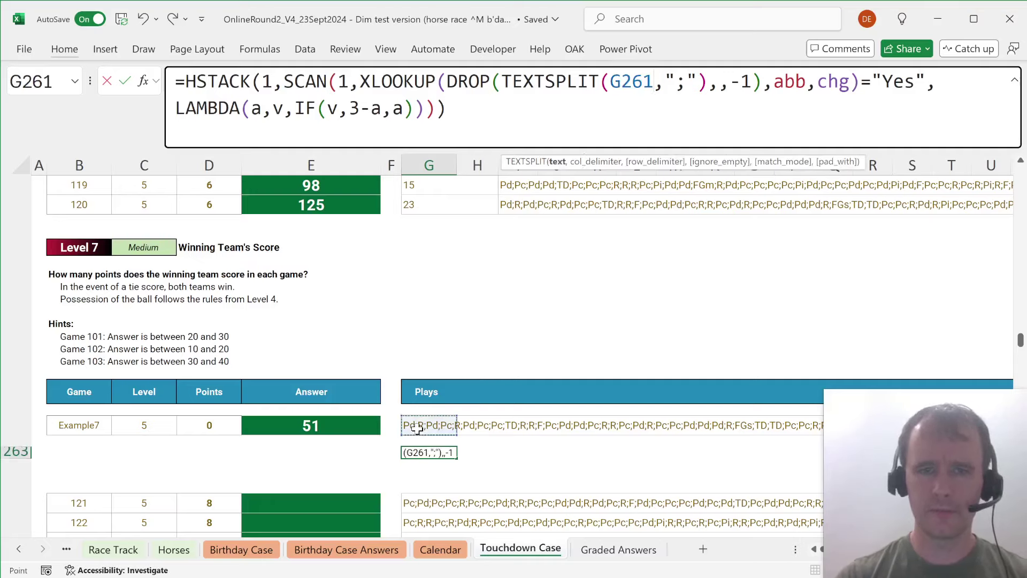
pyautogui.press('Return')
pyautogui.press('Up')
pyautogui.hotkey('ctrl', 'shift', 'Right')
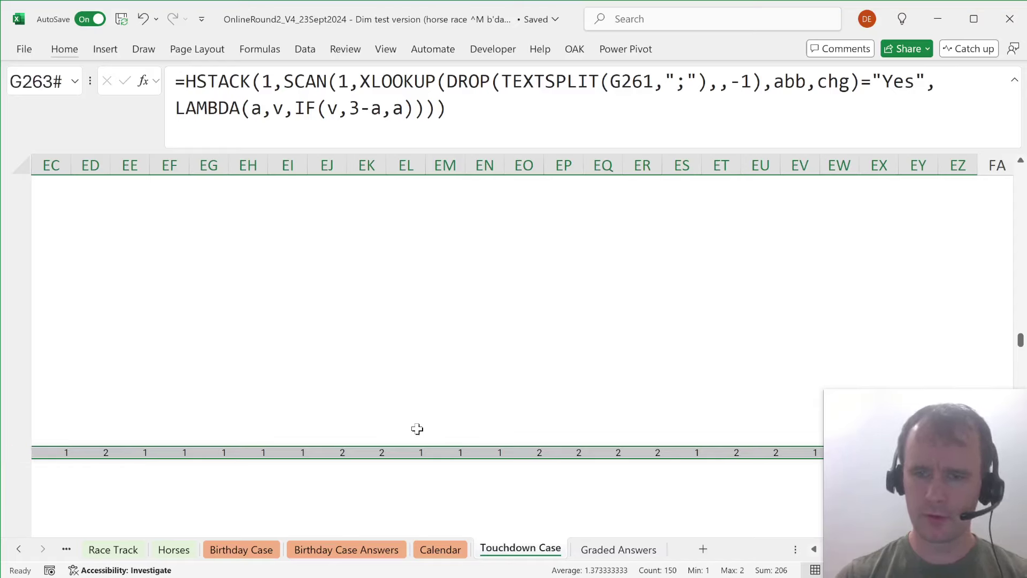
pyautogui.press('Home')
pyautogui.hotkey('ctrl', 'Right')
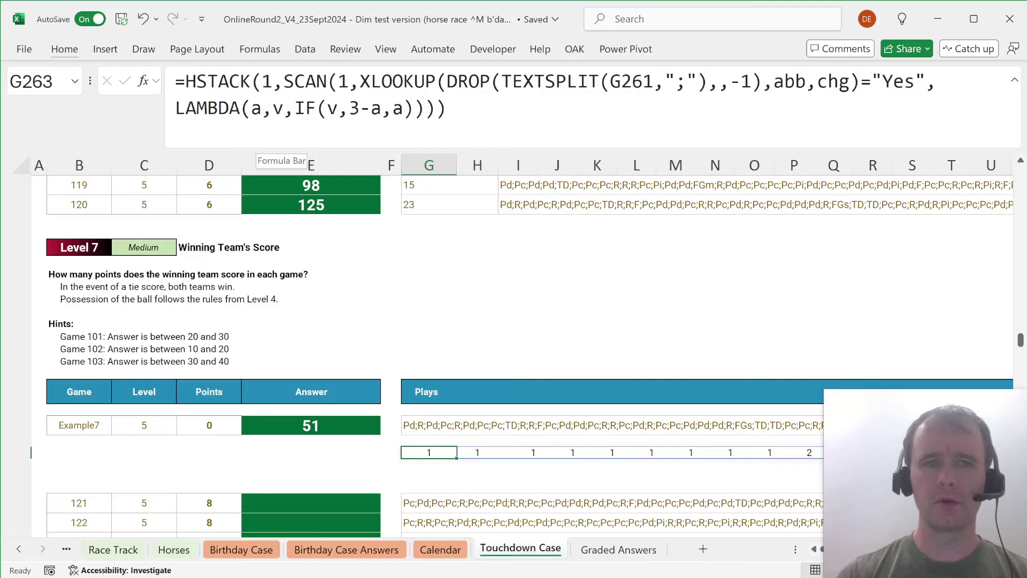
# Wrap the G263 formula in LET and define plays as TEXTSPLIT(G261,";") ahead of the HSTACK expression.
pyautogui.click(186, 81)
pyautogui.hotkey('ctrl', 'shift', 'End')
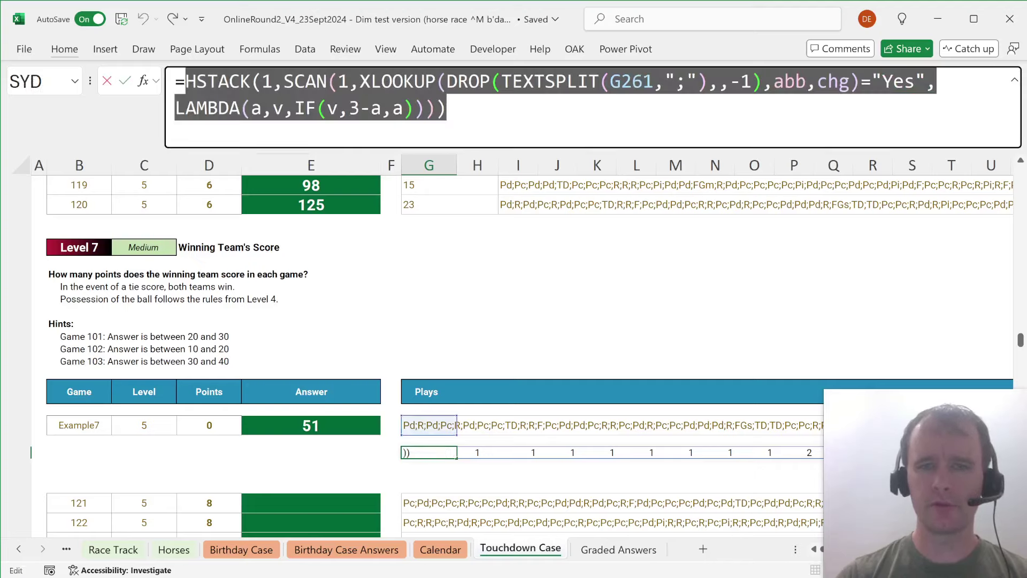
pyautogui.press('Right')
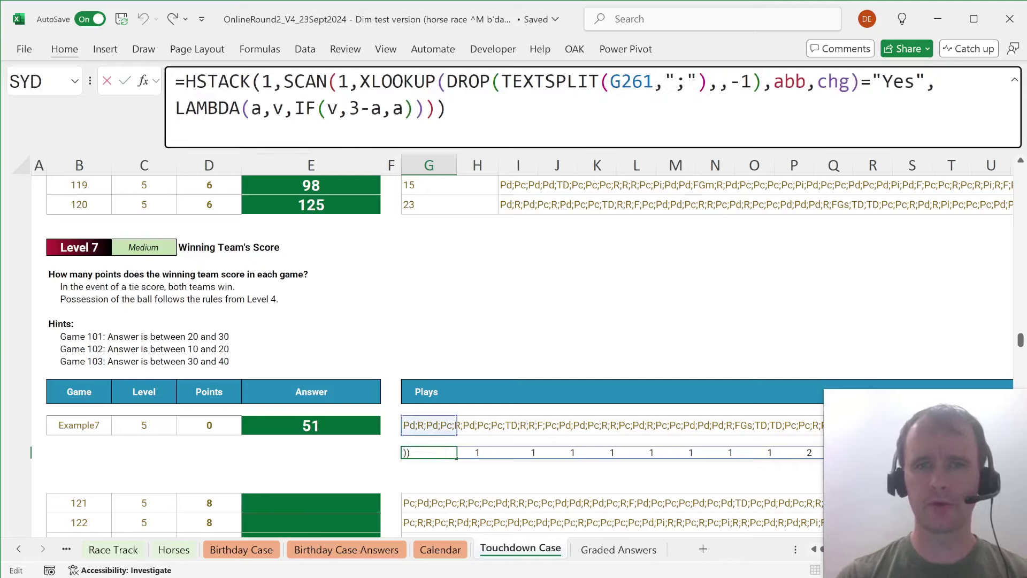
pyautogui.moveTo(501, 82); pyautogui.dragTo(708, 81)
pyautogui.press('Home')
pyautogui.press('Right')
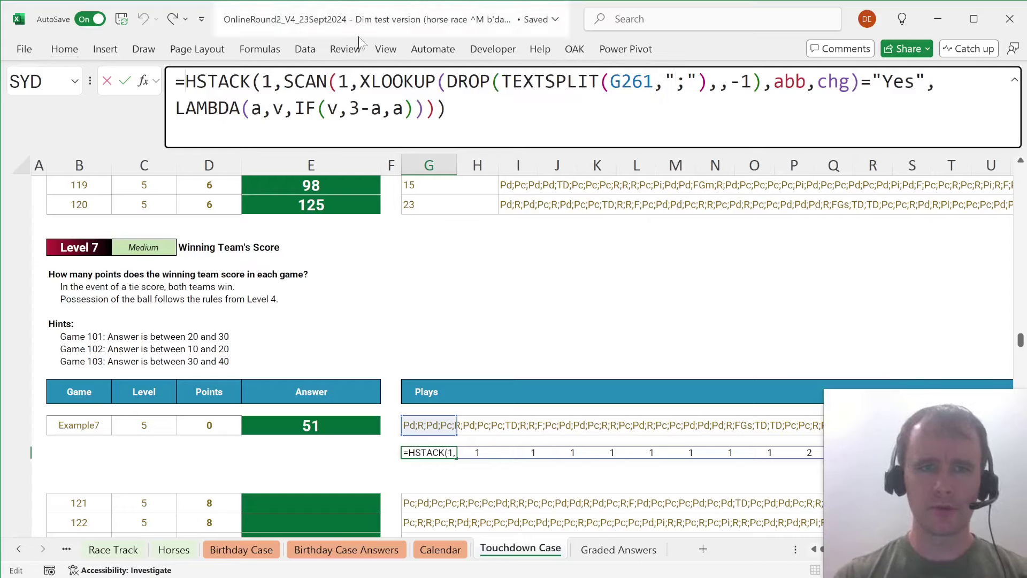
pyautogui.write('let(')
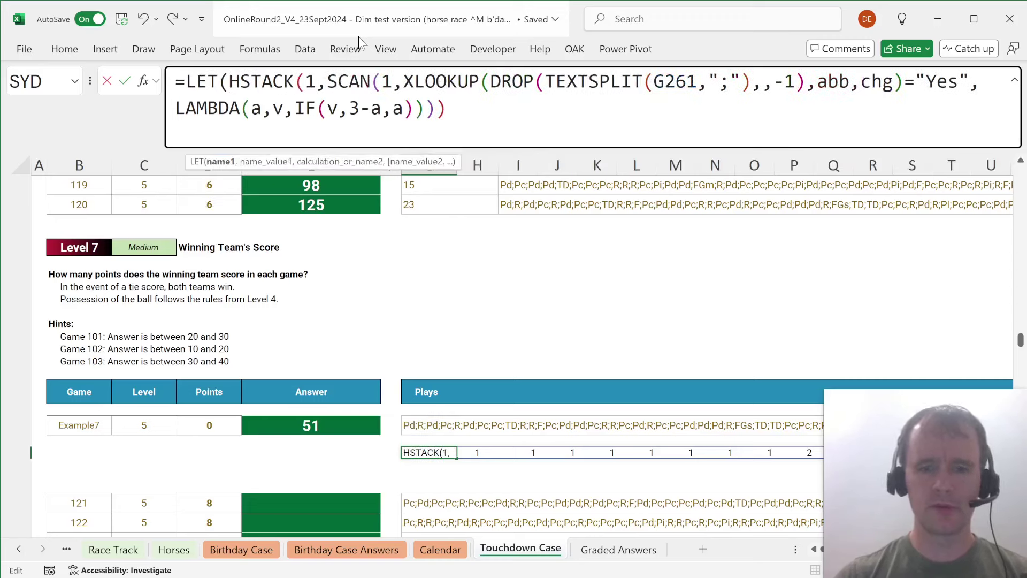
pyautogui.write('plays,')
pyautogui.hotkey('ctrl', 'v')
pyautogui.write(',')
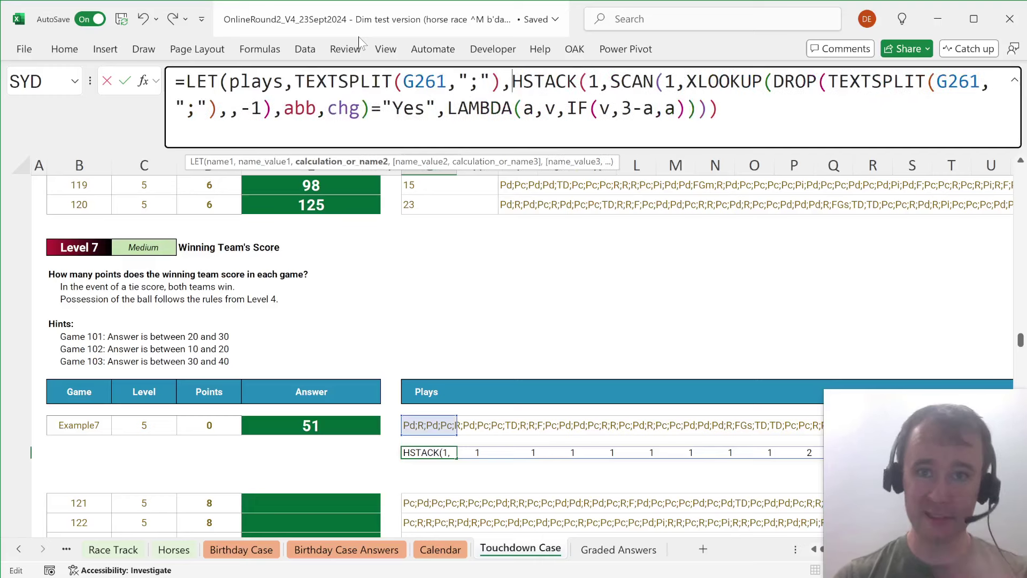
# Name the HSTACK expression teams on a new line of the LET formula and replace the TEXTSPLIT inside its DROP with palys.
pyautogui.hotkey('alt', 'Return')
pyautogui.write('teams,')
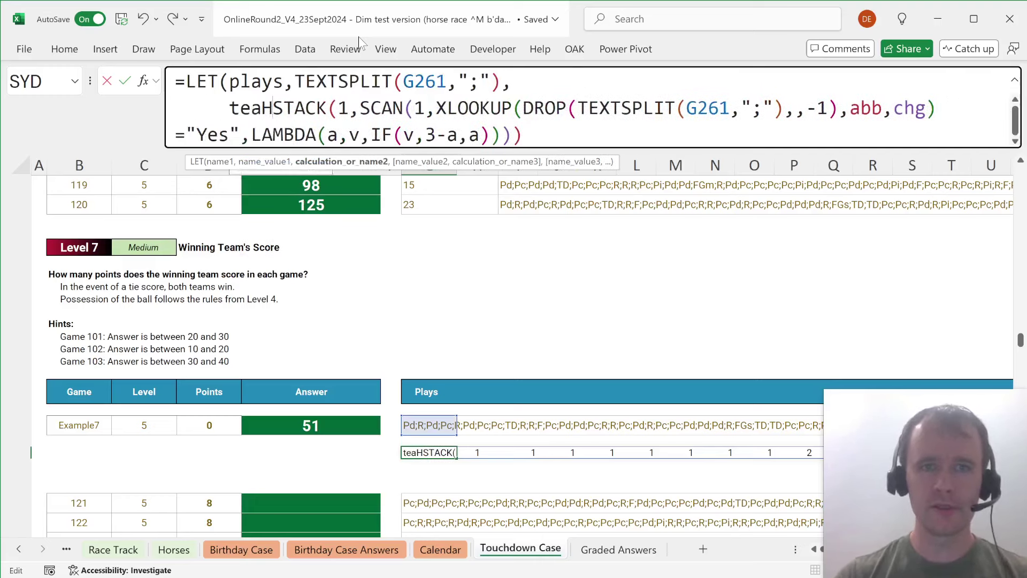
pyautogui.click(729, 107)
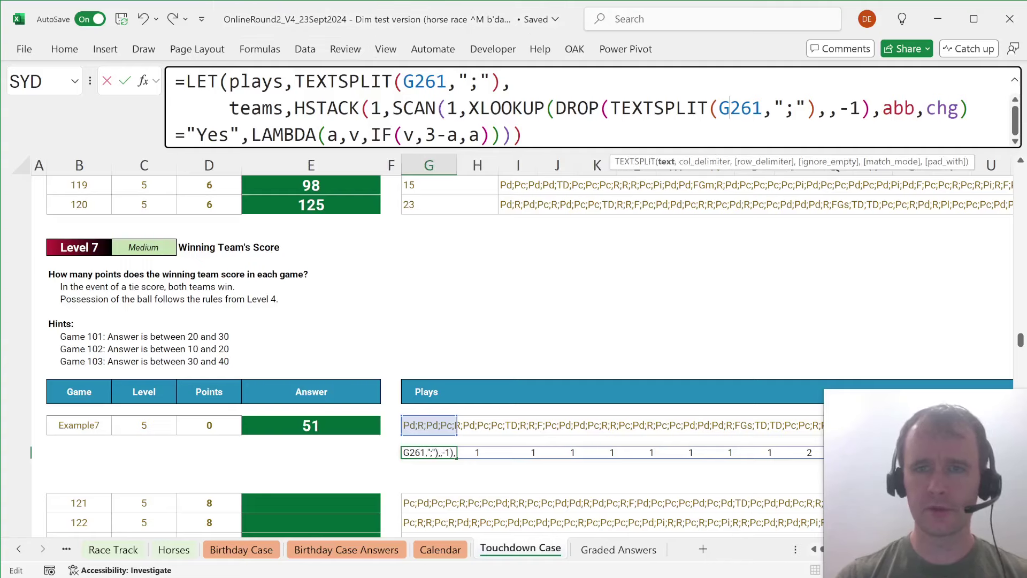
pyautogui.click(597, 161)
pyautogui.write('palys')
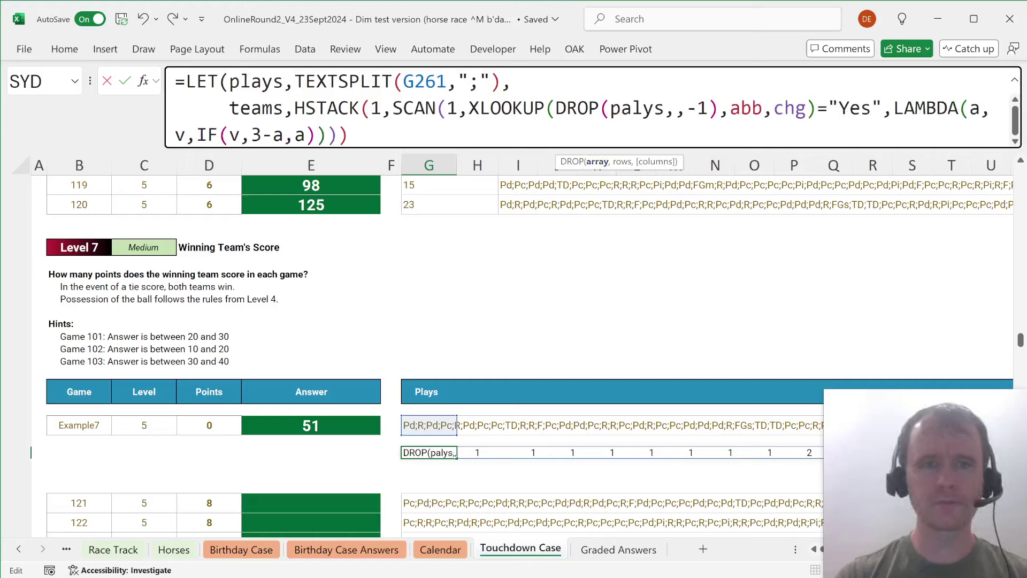
pyautogui.press('End')
pyautogui.write(',')
pyautogui.hotkey('alt', 'Return')
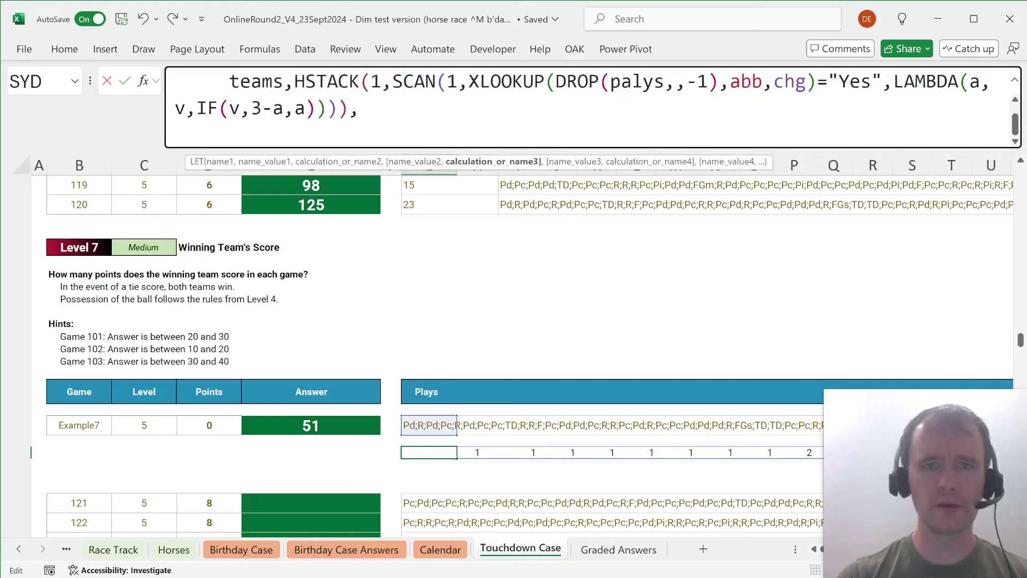
# Add a scores variable to the LET formula, defined as XLOOKUP(plays,abb,pts).
pyautogui.write('p')
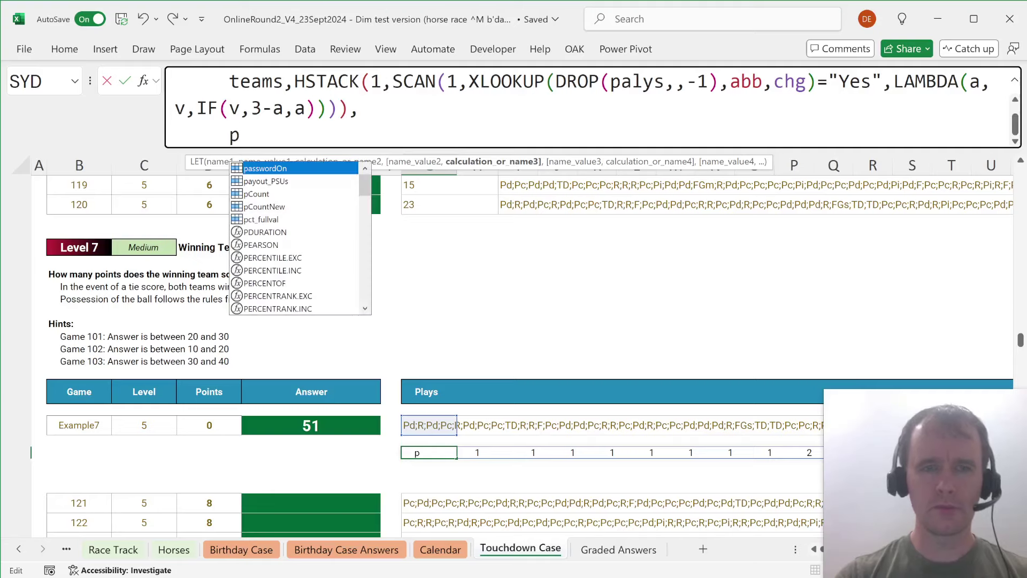
pyautogui.write('o')
pyautogui.press('BackSpace')
pyautogui.press('BackSpace')
pyautogui.write('scores,xl')
pyautogui.press('Tab')
pyautogui.write('plays,abb,pts),')
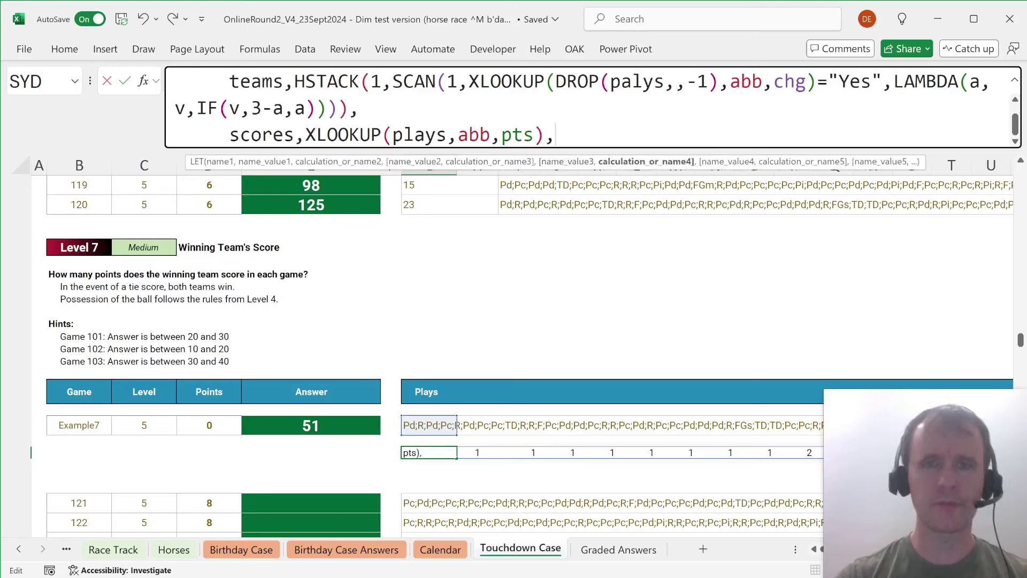
# Make the LET formula return GROUPBY(teams,scores,SUM) and change plays to TEXTSPLIT(G261,,";") so the plays split down rows.
pyautogui.hotkey('alt', 'Return')
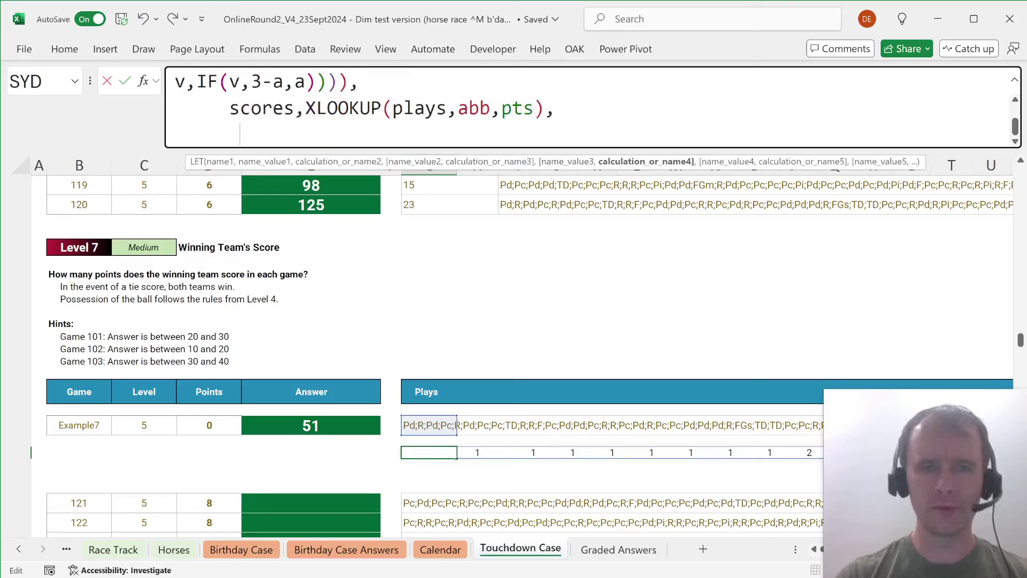
pyautogui.press('BackSpace')
pyautogui.write('group')
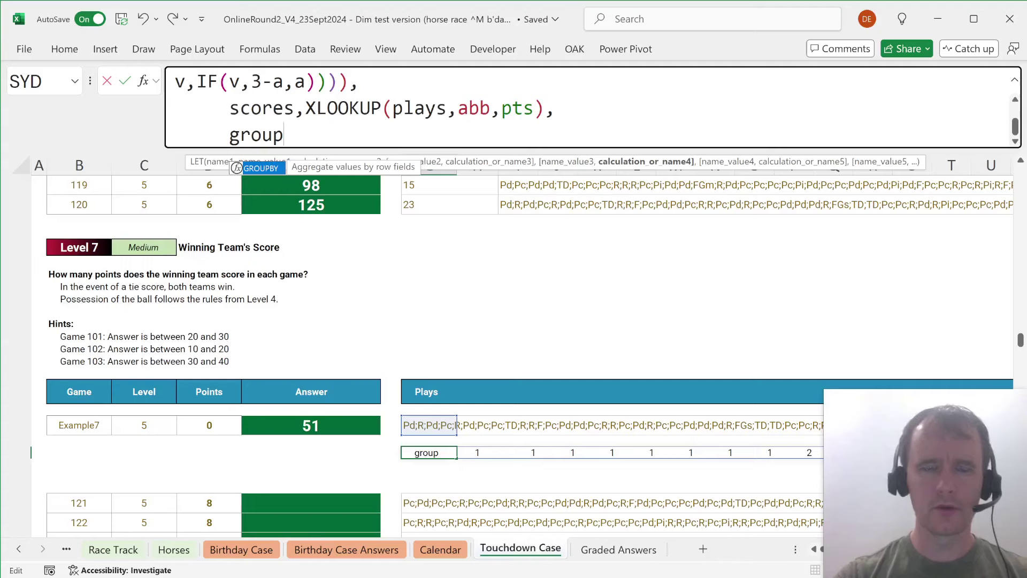
pyautogui.press('Tab')
pyautogui.hotkey('ctrl', 'Home')
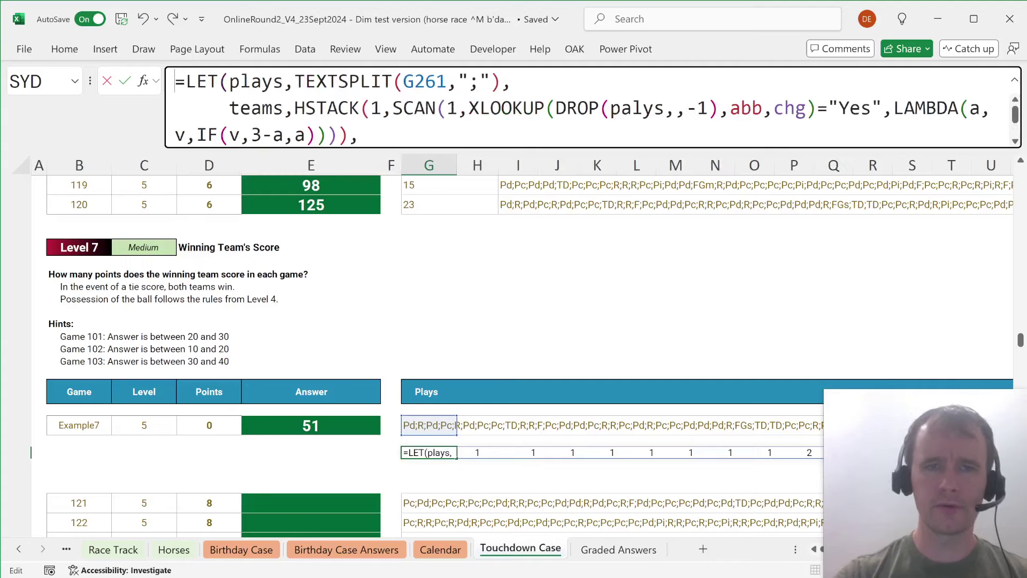
pyautogui.hotkey('ctrl', 'End')
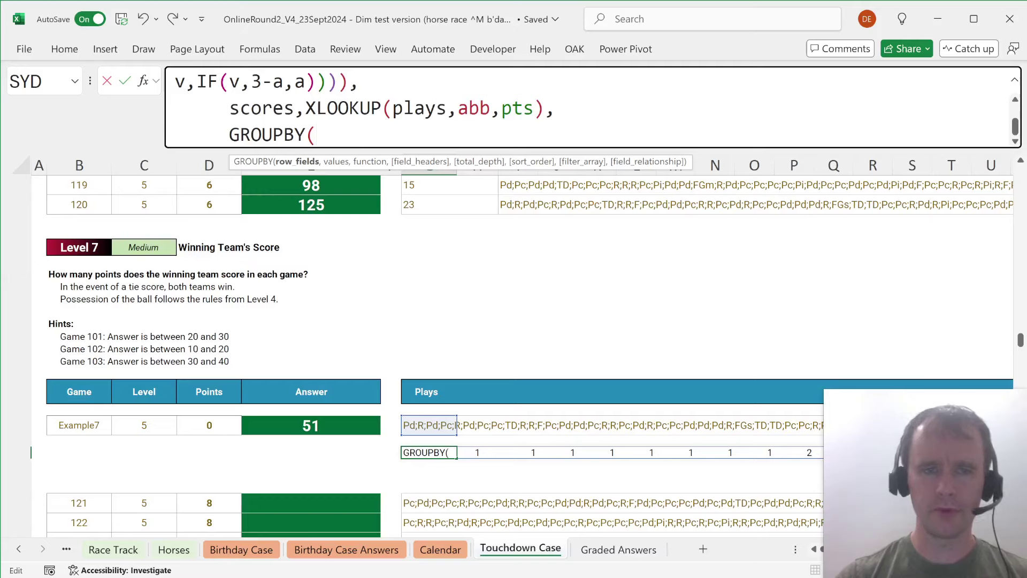
pyautogui.write('teams')
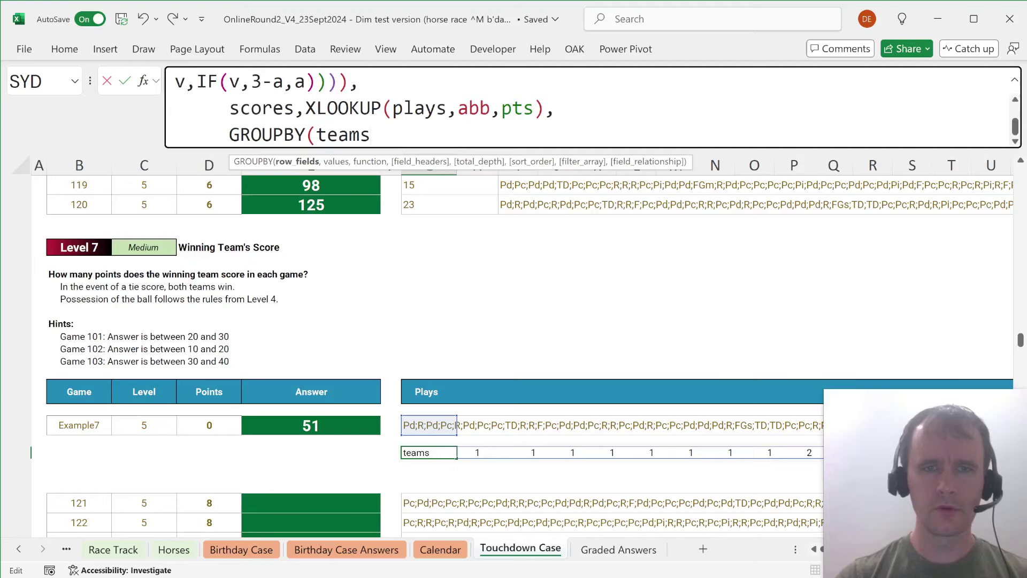
pyautogui.write(',scores,s')
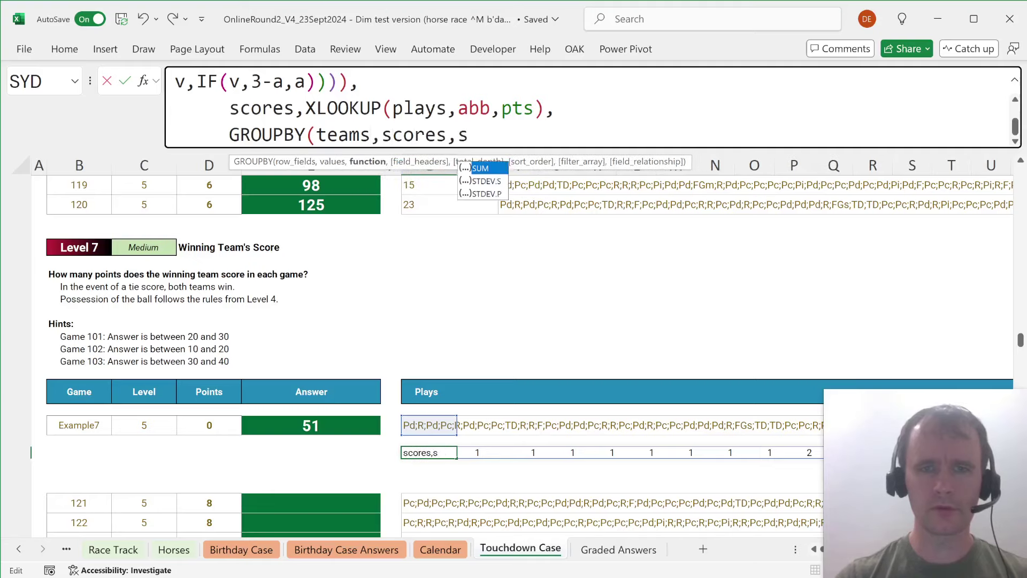
pyautogui.write('um))')
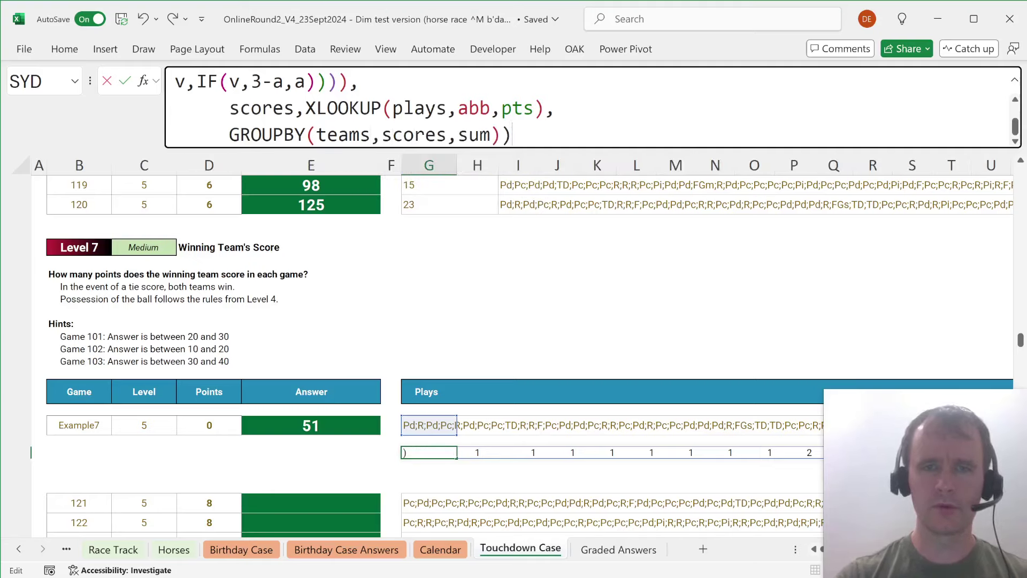
pyautogui.press('Return')
pyautogui.press('Up')
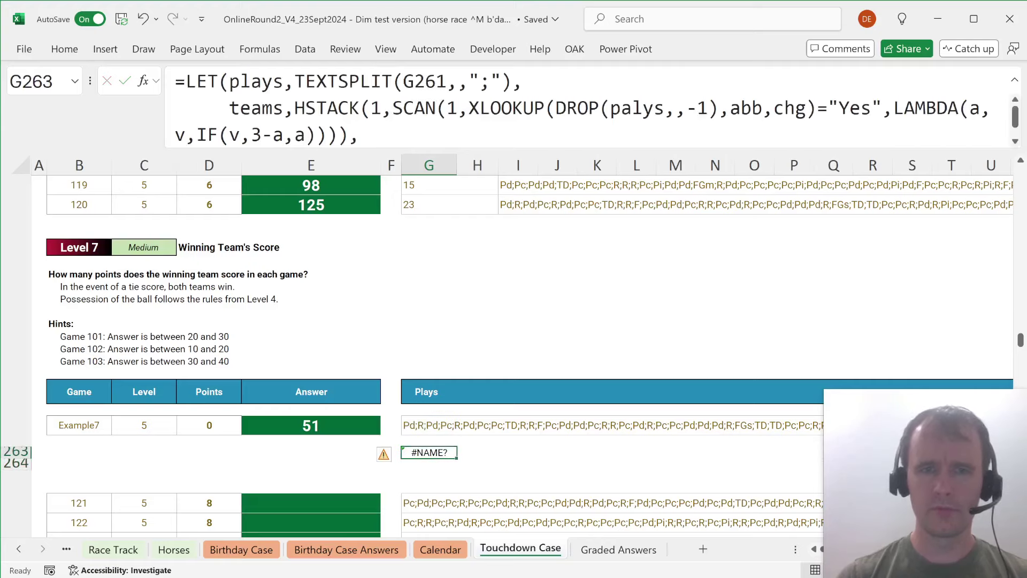
# Enlarge the formula editing area and name the GROUPBY expression out, leaving a new line for the LET formula's final result.
pyautogui.moveTo(386, 147); pyautogui.dragTo(393, 219)
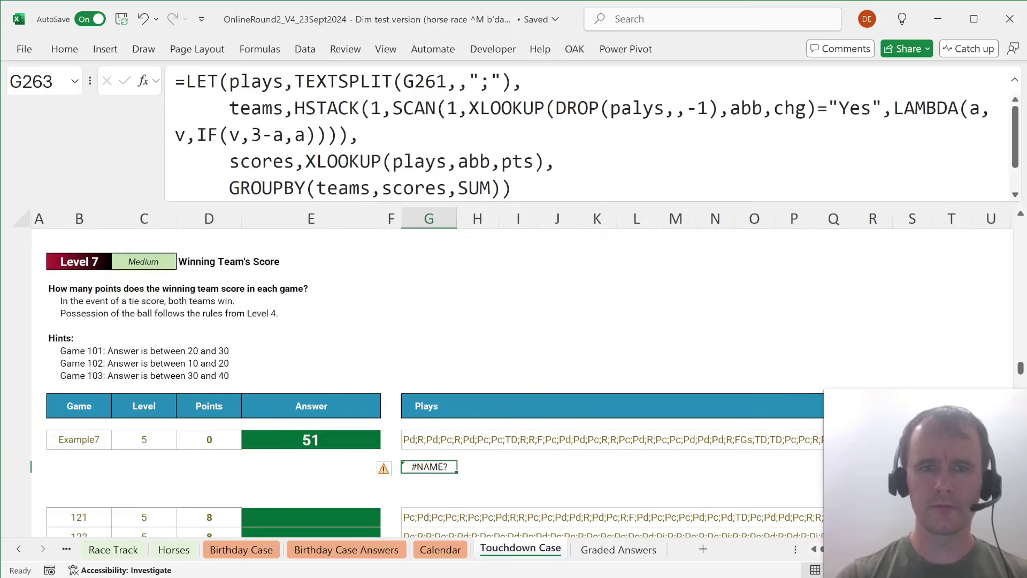
pyautogui.click(415, 188)
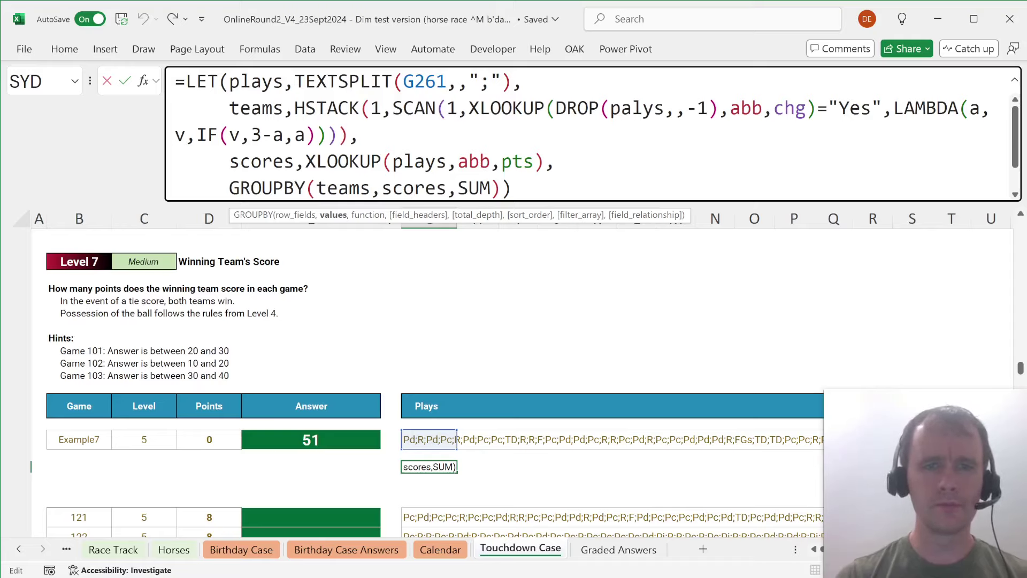
pyautogui.click(229, 188)
pyautogui.write('out,')
pyautogui.press('End')
pyautogui.press('Left')
pyautogui.write(',')
pyautogui.hotkey('alt', 'Return')
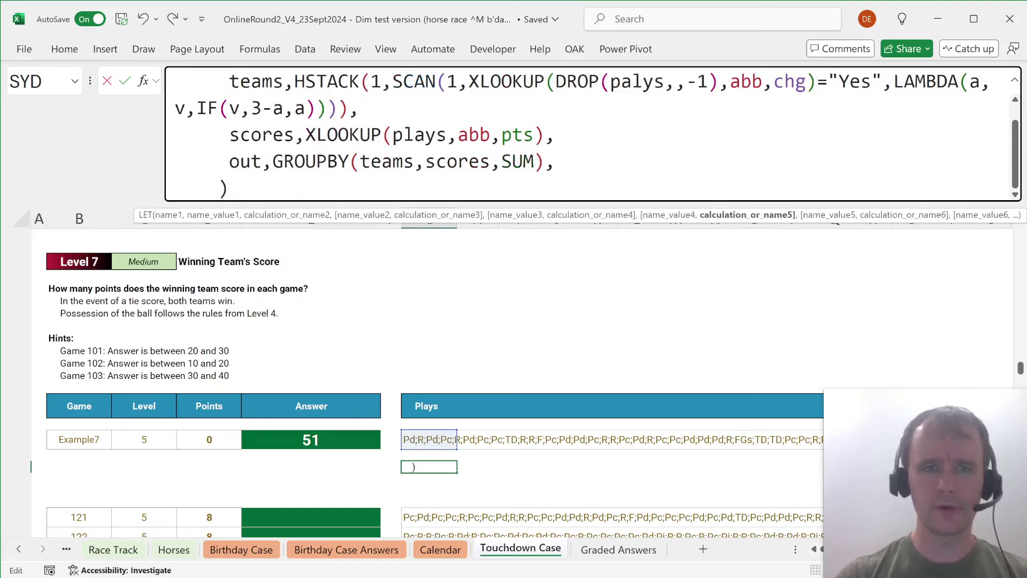
# Make the LET formula in G263 return plays to test the split.
pyautogui.write('p')
pyautogui.press('BackSpace')
pyautogui.write('plys')
pyautogui.press('Left')
pyautogui.press('Left')
pyautogui.write('a')
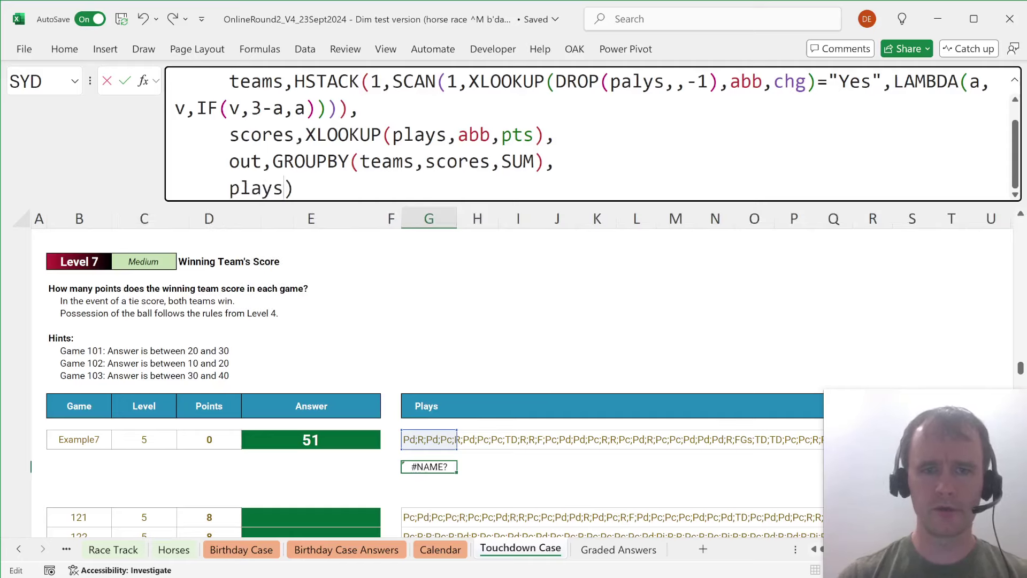
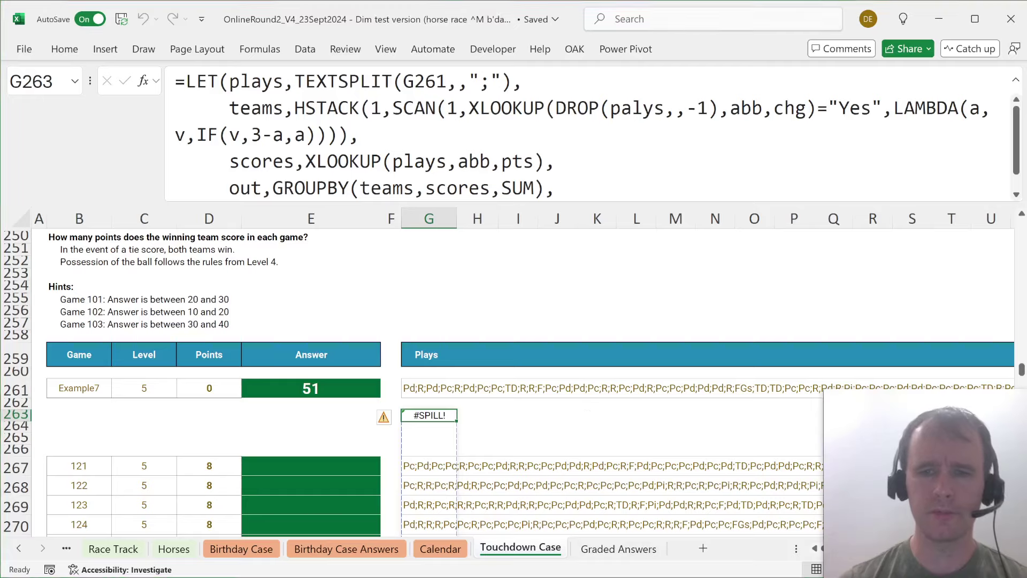
# Change the final result of the G263 LET formula to teams.
pyautogui.click(419, 416)
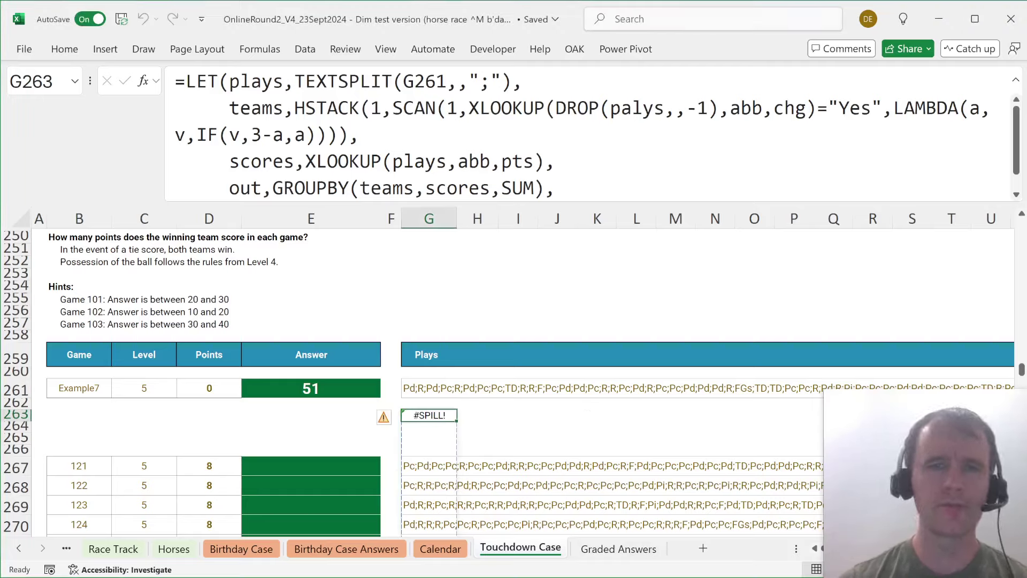
pyautogui.press('F2')
pyautogui.hotkey('ctrl', 'End')
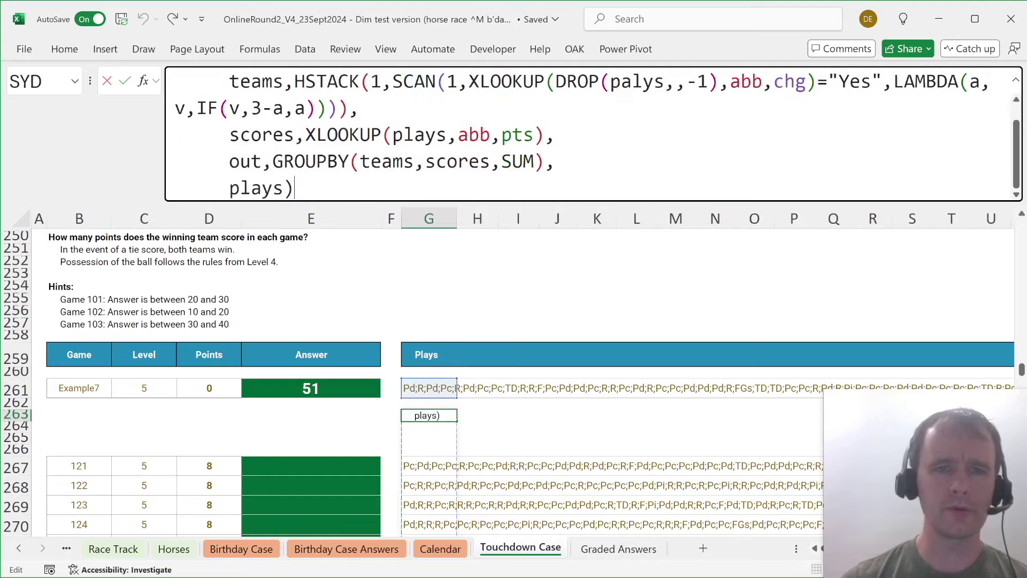
pyautogui.press('Left')
pyautogui.hotkey('ctrl', 'shift', 'Left')
pyautogui.write('teams')
pyautogui.press('Return')
pyautogui.press('Up')
# Correct the misspelled palys to plays inside the DROP function of the teams variable in G263.
pyautogui.click(643, 109)
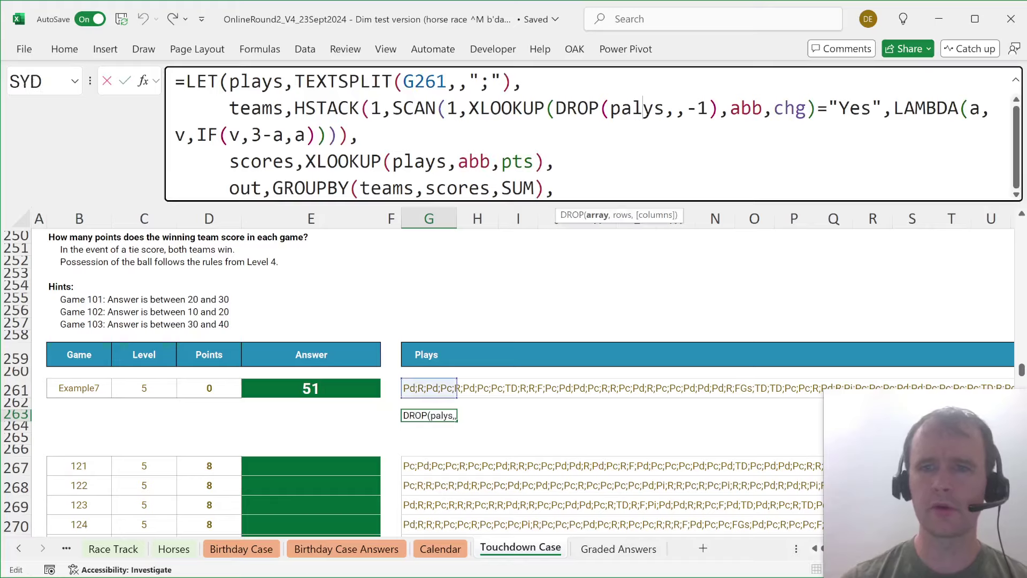
pyautogui.press('BackSpace')
pyautogui.write('l')
pyautogui.press('Return')
pyautogui.press('Up')
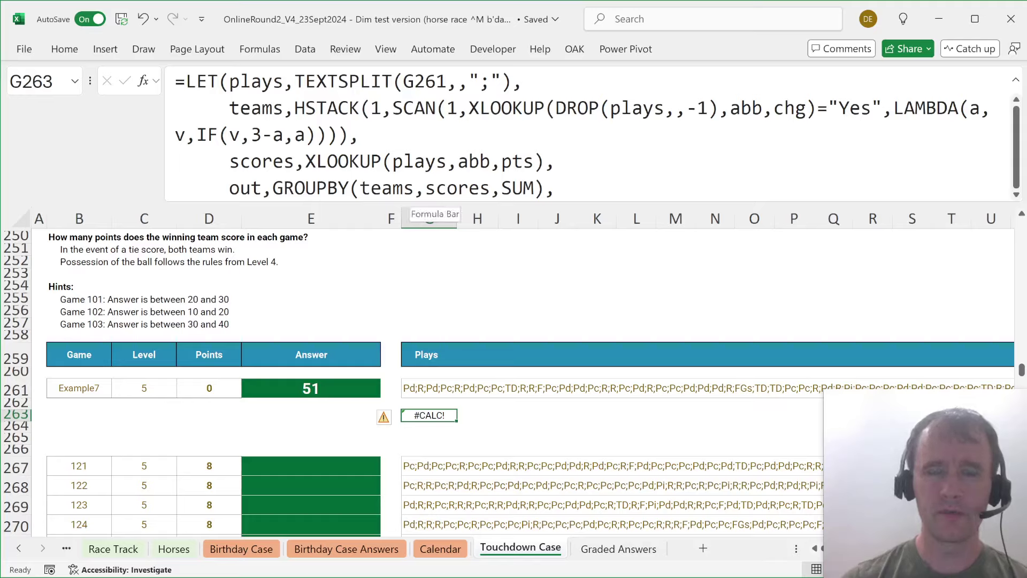
# Change the DROP in the teams variable to DROP(plays,-1) so it removes the last row, and check the spill range from G263.
pyautogui.click(317, 135)
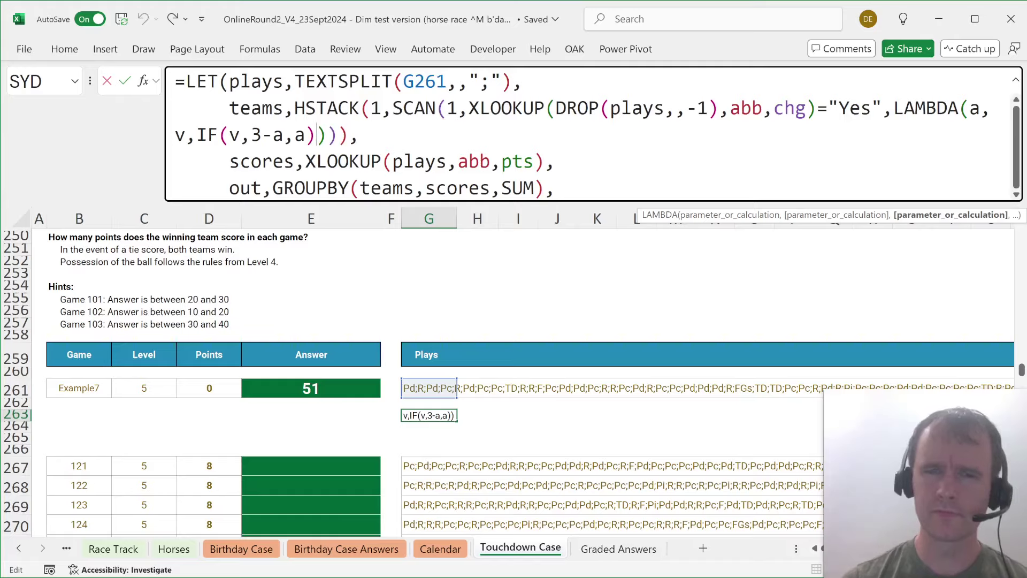
pyautogui.hotkey('ctrl', 'End')
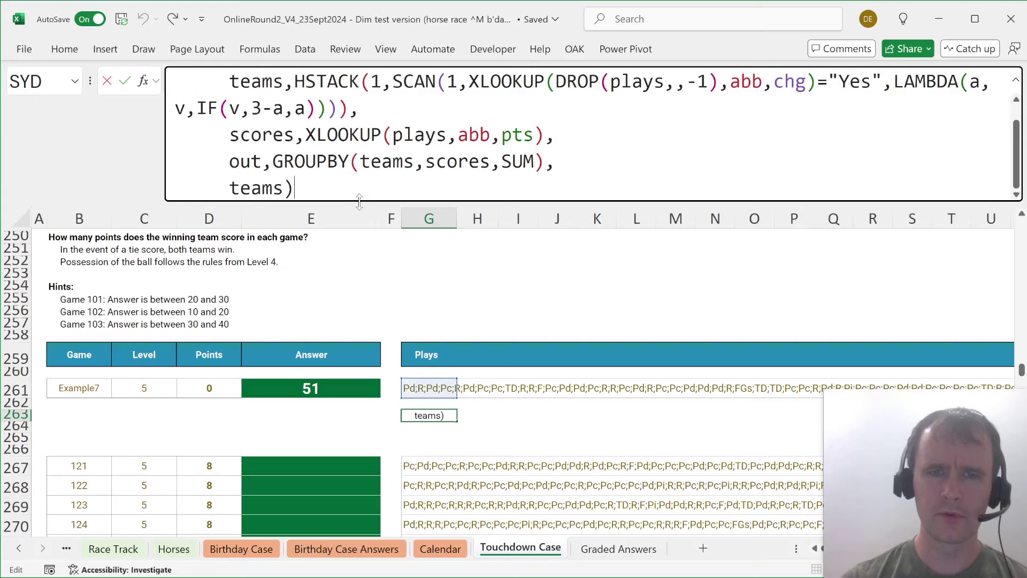
pyautogui.moveTo(357, 201); pyautogui.dragTo(355, 232)
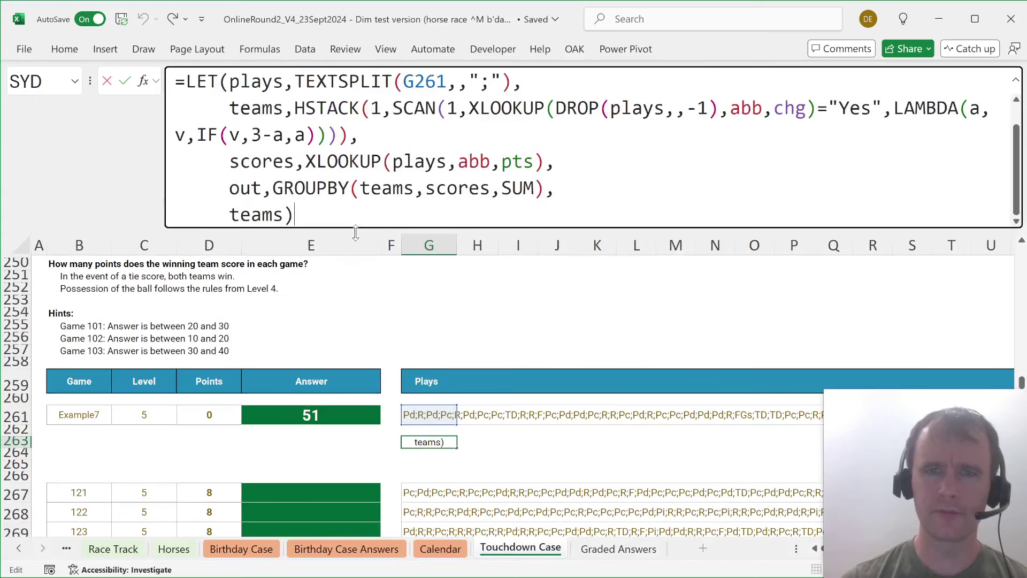
pyautogui.click(637, 108)
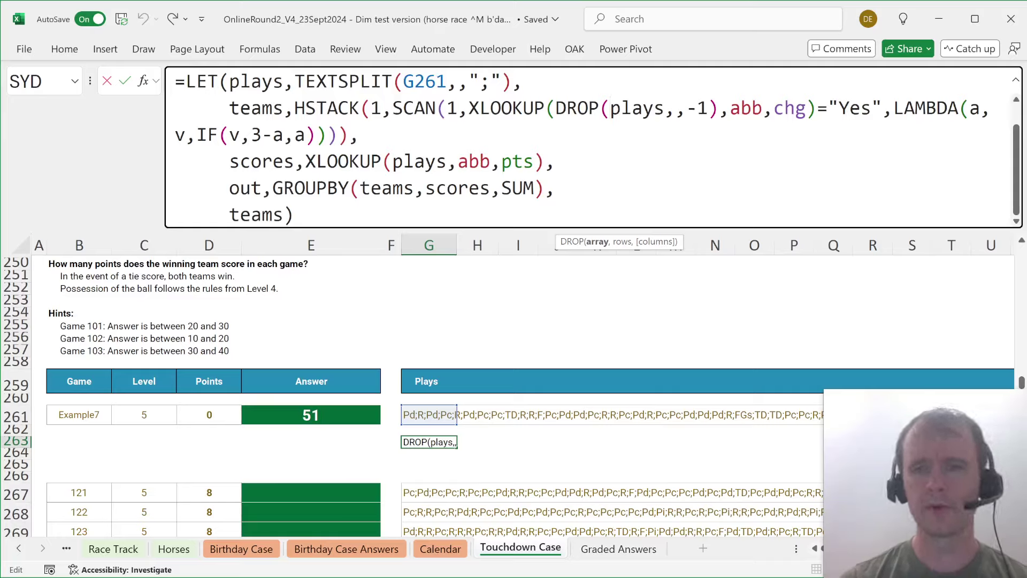
pyautogui.press('BackSpace')
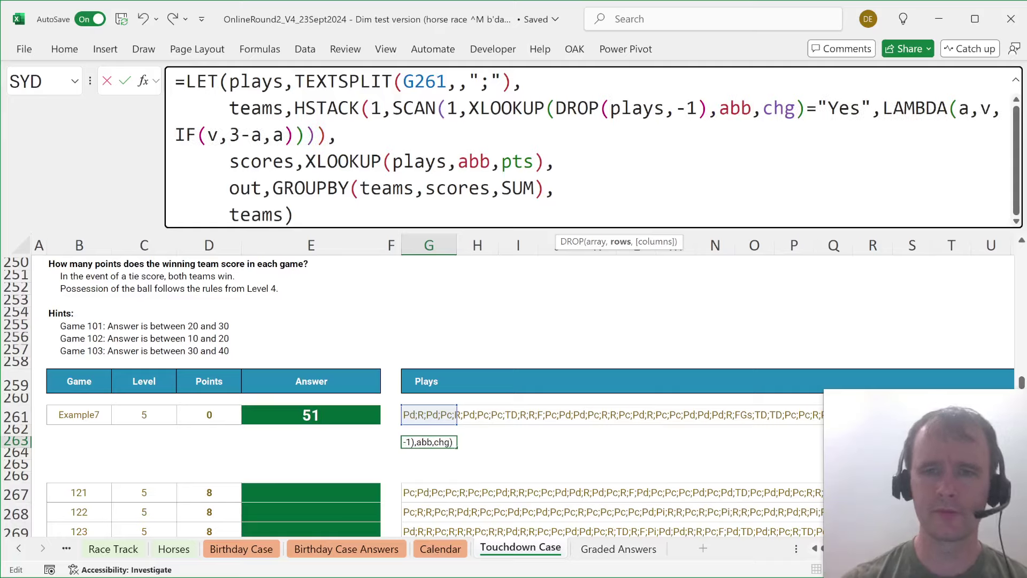
pyautogui.press('Return')
pyautogui.press('Up')
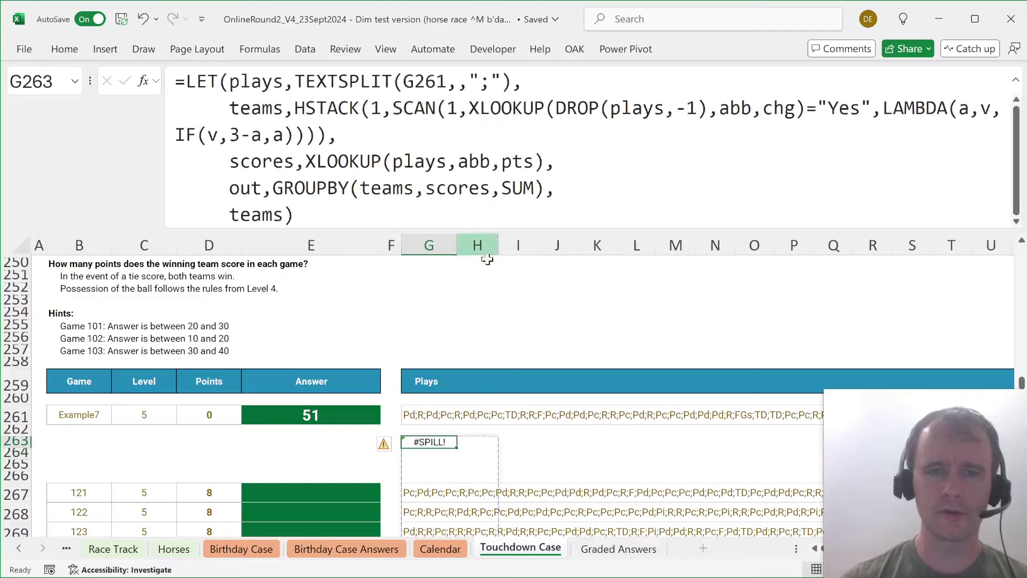
pyautogui.press('Right')
pyautogui.press('Left')
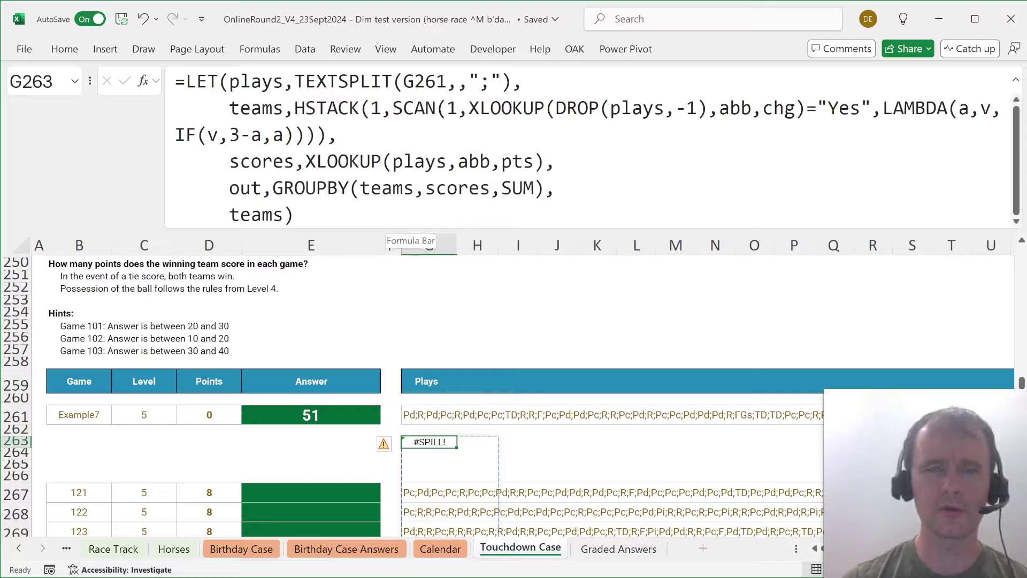
# Replace HSTACK with VSTACK in the teams variable of the G263 LET formula.
pyautogui.click(304, 108)
pyautogui.press('BackSpace')
pyautogui.write('V')
pyautogui.press('Return')
pyautogui.press('Up')
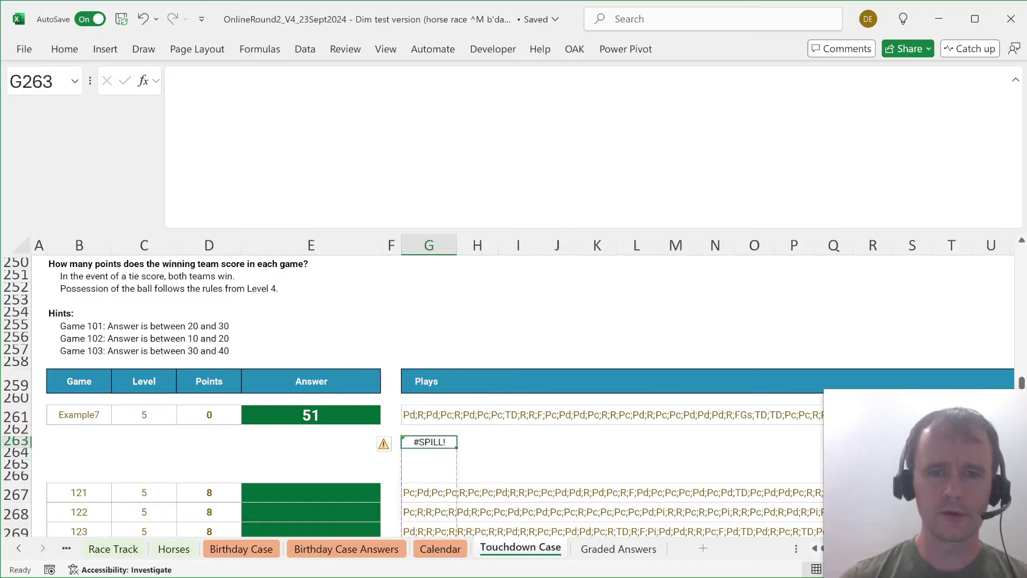
# Change the final result of the G263 LET formula from teams to out.
pyautogui.doubleClick(255, 215)
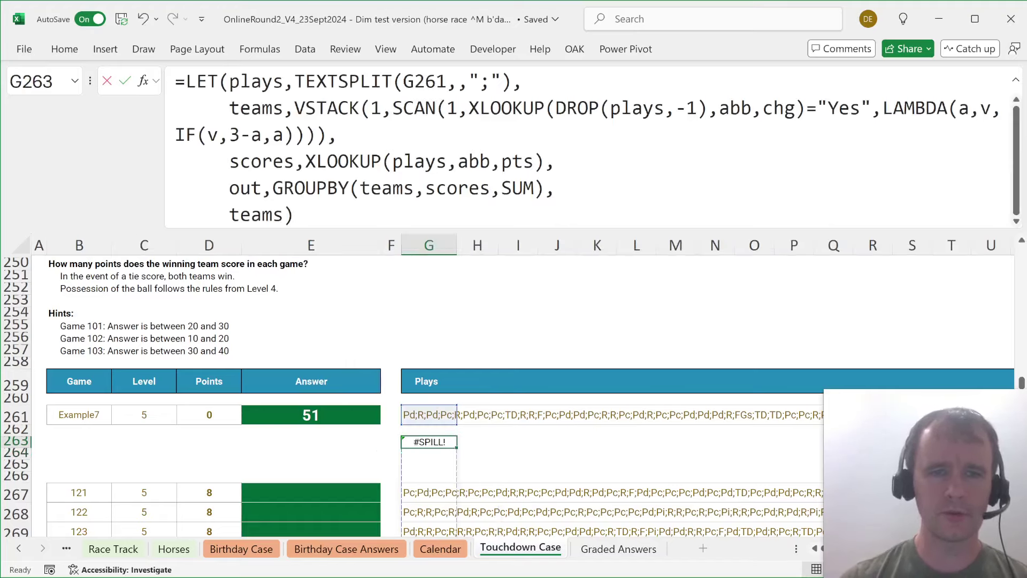
pyautogui.write('out')
pyautogui.press('Return')
pyautogui.press('Up')
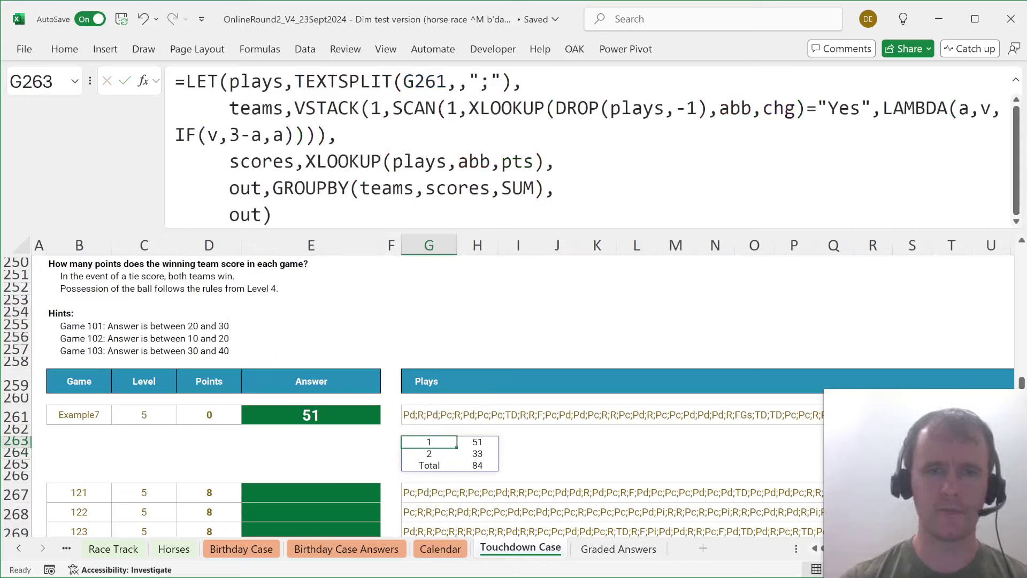
pyautogui.click(229, 214)
pyautogui.write('ind')
pyautogui.press('BackSpace')
pyautogui.press('BackSpace')
pyautogui.press('BackSpace')
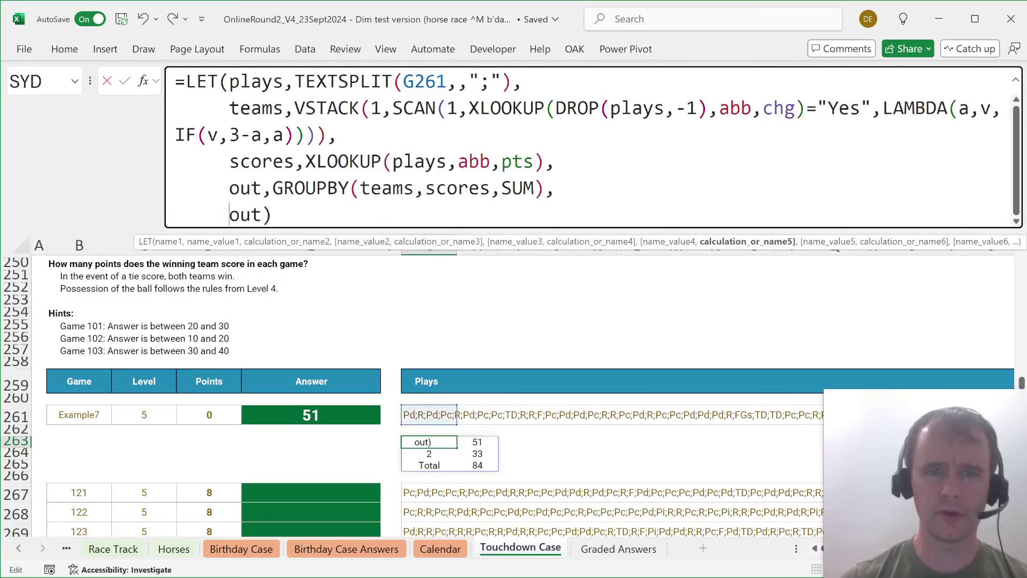
pyautogui.press('Escape')
# Add a sort order of -2 to the GROUPBY function in the G263 formula.
pyautogui.click(534, 188)
pyautogui.write(',,')
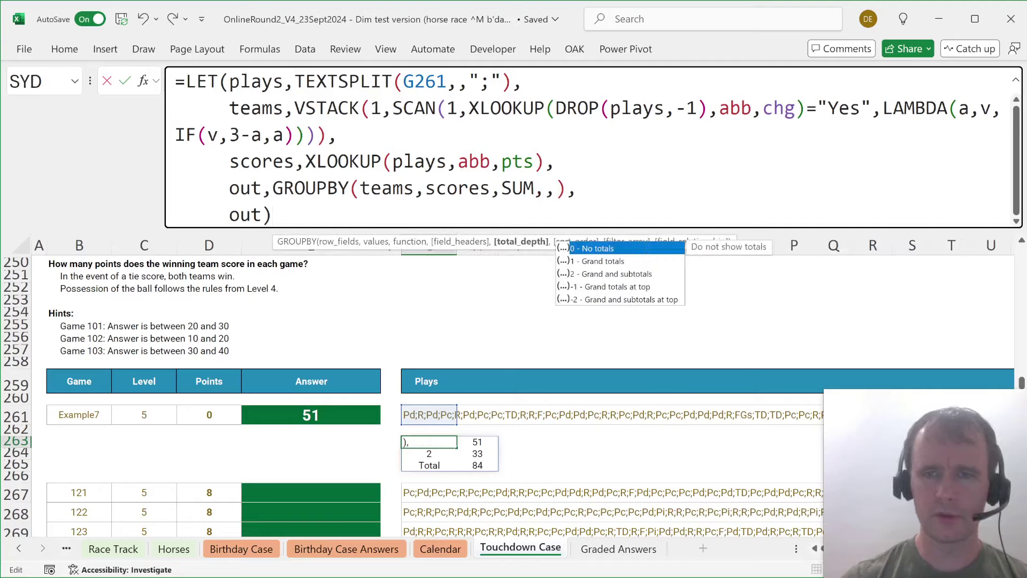
pyautogui.write(',-2')
pyautogui.press('Return')
pyautogui.press('Up')
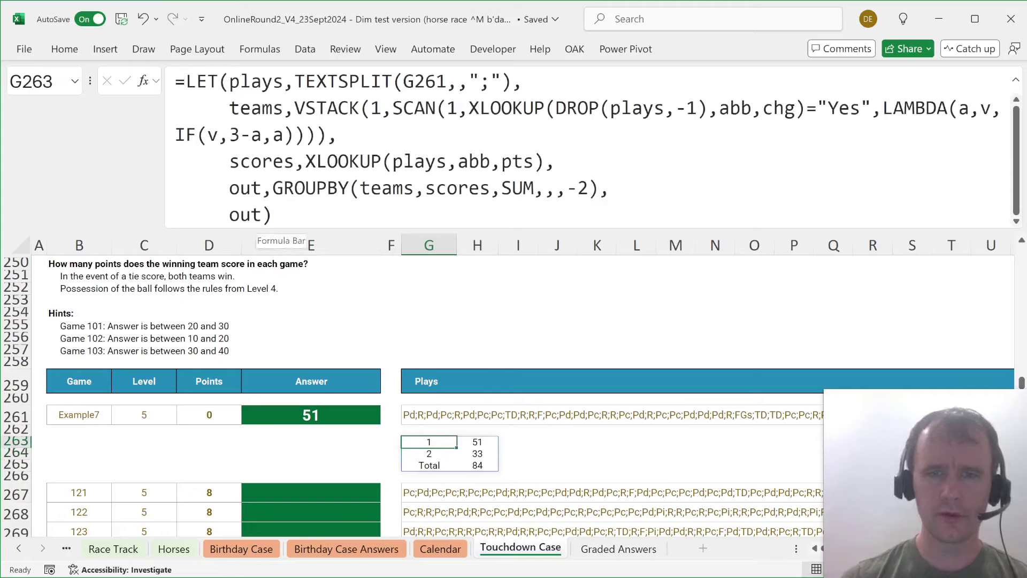
# Set the GROUPBY field headers and total depth arguments to 0 in the G263 formula.
pyautogui.click(544, 188)
pyautogui.write('0')
pyautogui.press('Right')
pyautogui.write('0')
pyautogui.press('Return')
pyautogui.press('Up')
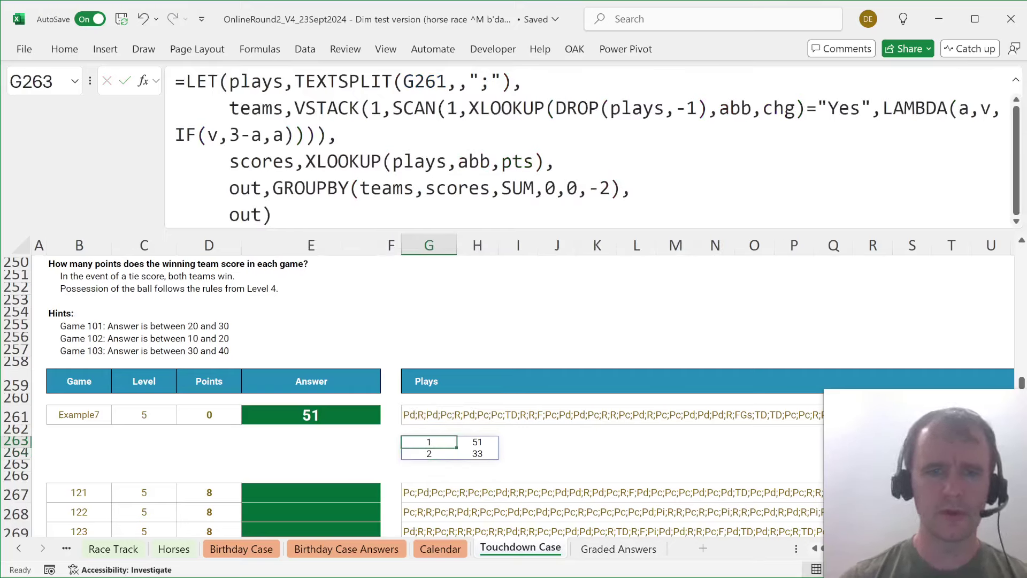
# Wrap the final result of the G263 formula in MAX, giving MAX(out).
pyautogui.click(230, 214)
pyautogui.write('MAX(')
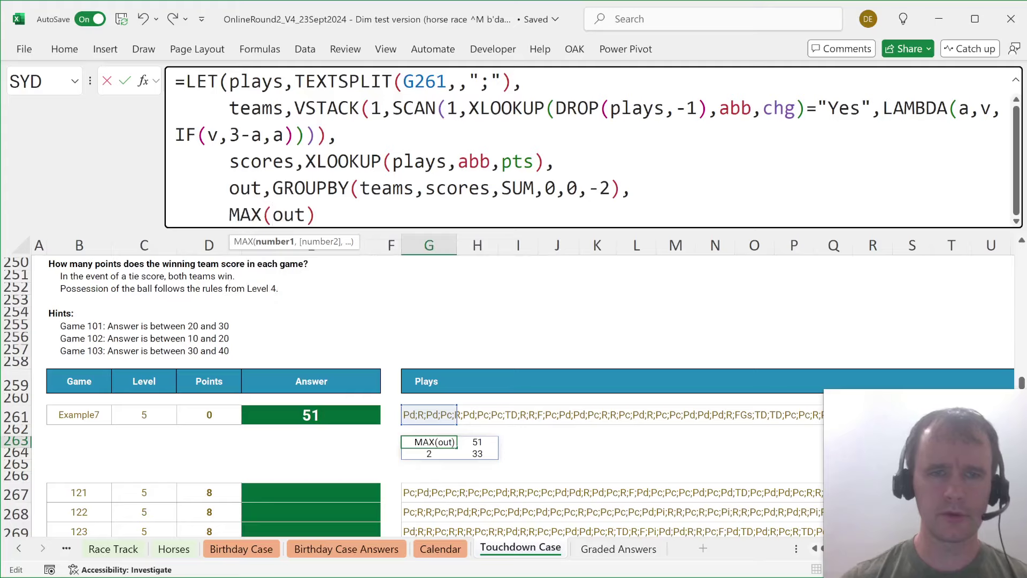
pyautogui.press('Return')
pyautogui.press('Up')
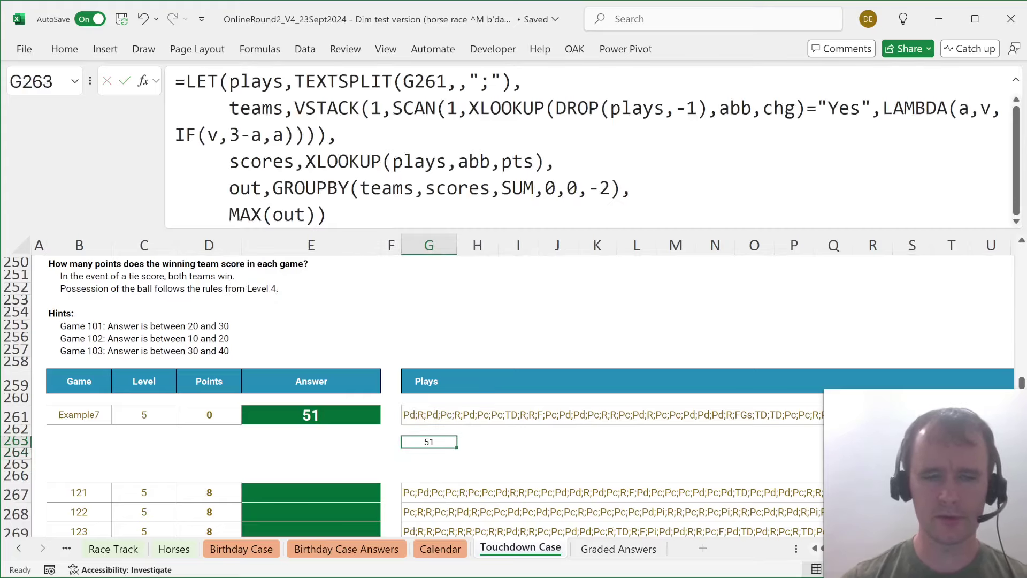
# Move the finished LET formula from G263 into the Example7 answer cell E261.
pyautogui.moveTo(325, 215); pyautogui.dragTo(175, 80)
pyautogui.hotkey('ctrl', 'x')
pyautogui.press('Return')
pyautogui.press('Left')
pyautogui.press('Left')
pyautogui.press('Left')
pyautogui.press('Up')
pyautogui.press('Up')
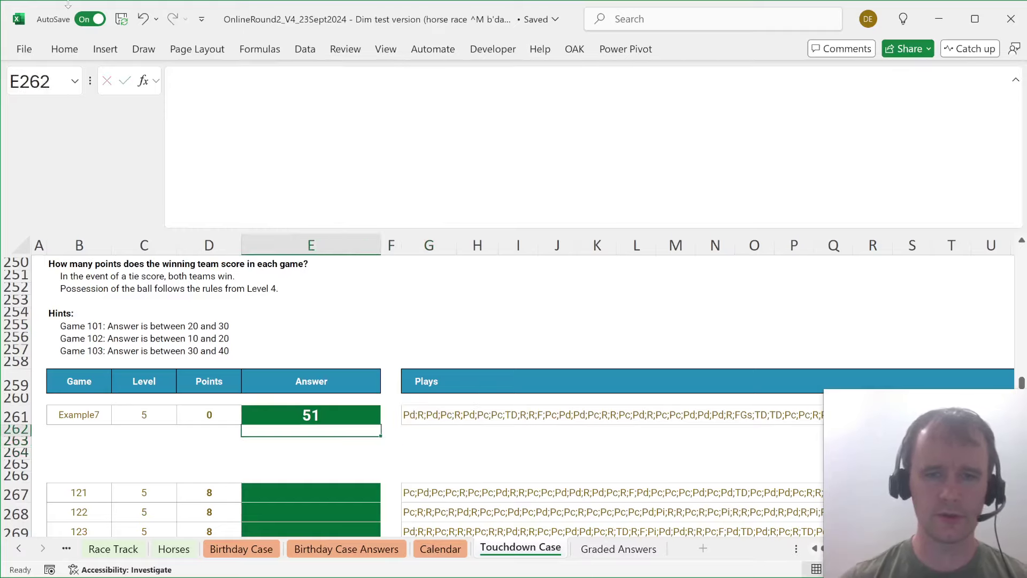
pyautogui.press('Up')
pyautogui.press('Right')
pyautogui.press('F2')
pyautogui.hotkey('ctrl', 'a')
pyautogui.hotkey('ctrl', 'v')
pyautogui.press('Return')
# Copy the E261 formula to E267 and fill it down the Answer column through game 140.
pyautogui.press('Up')
pyautogui.hotkey('ctrl', 'c')
pyautogui.press('Down')
pyautogui.press('Down')
pyautogui.press('Down')
pyautogui.press('Down')
pyautogui.press('Down')
pyautogui.press('Down')
pyautogui.hotkey('ctrl', 'v')
pyautogui.press('Left')
pyautogui.hotkey('ctrl', 'Down')
pyautogui.press('Right')
pyautogui.hotkey('ctrl', 'shift', 'Up')
pyautogui.hotkey('ctrl', 'd')
pyautogui.press('Return')
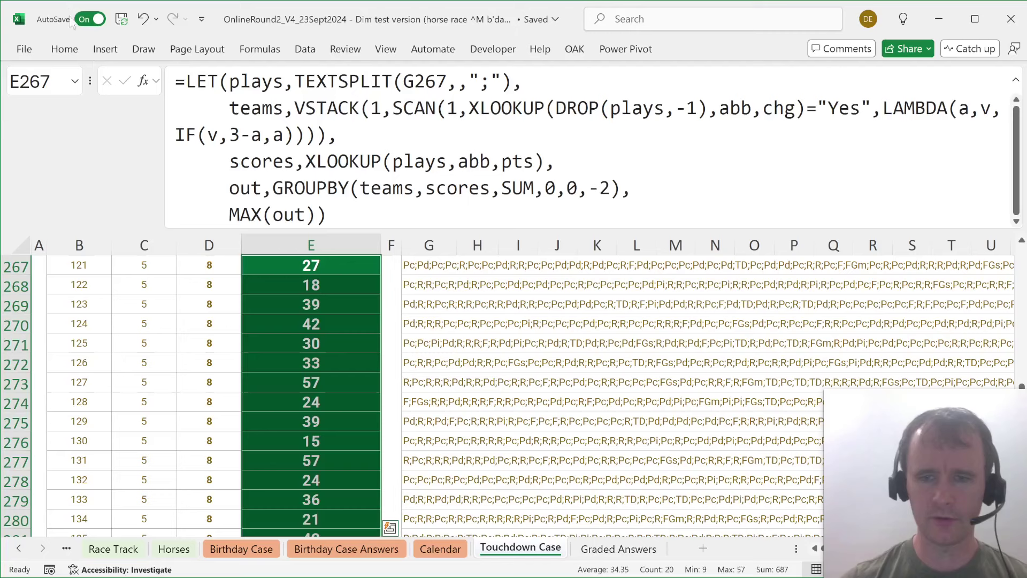
# Delete the empty rows 263 to 266 between Example7 and game 121.
pyautogui.scroll(3, 299, 383)
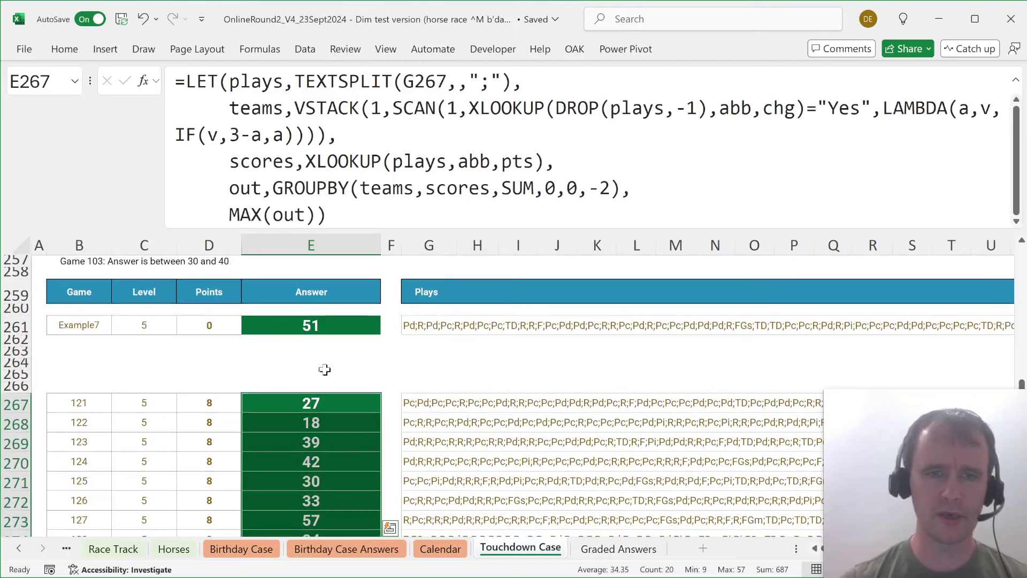
pyautogui.click(329, 355)
pyautogui.hotkey('shift', 'space')
pyautogui.hotkey('shift', 'Down')
pyautogui.hotkey('shift', 'Down')
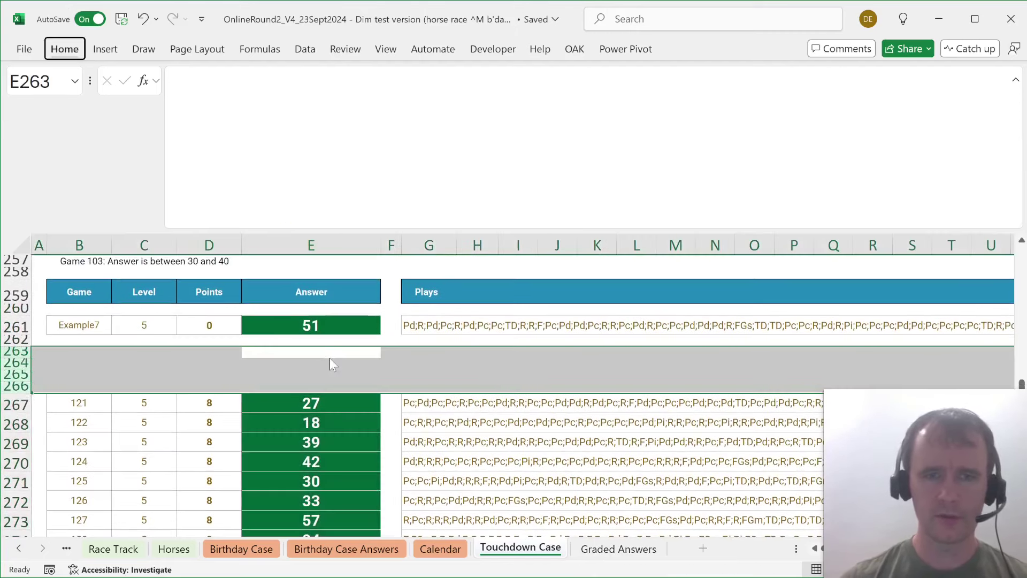
pyautogui.hotkey('ctrl', '-')
# Read the Bonus 4 and Bonus 5 questions in G30 and G32 near the top of the sheet.
pyautogui.hotkey('ctrl', 'Home')
pyautogui.scroll(-6, 362, 411)
pyautogui.scroll(-4, 363, 411)
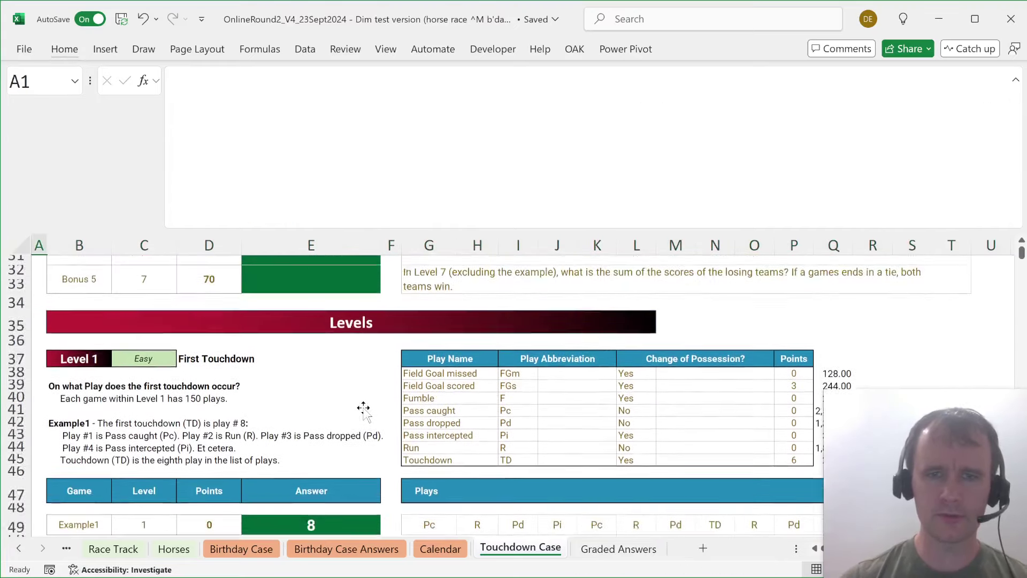
pyautogui.scroll(2, 362, 406)
pyautogui.click(419, 353)
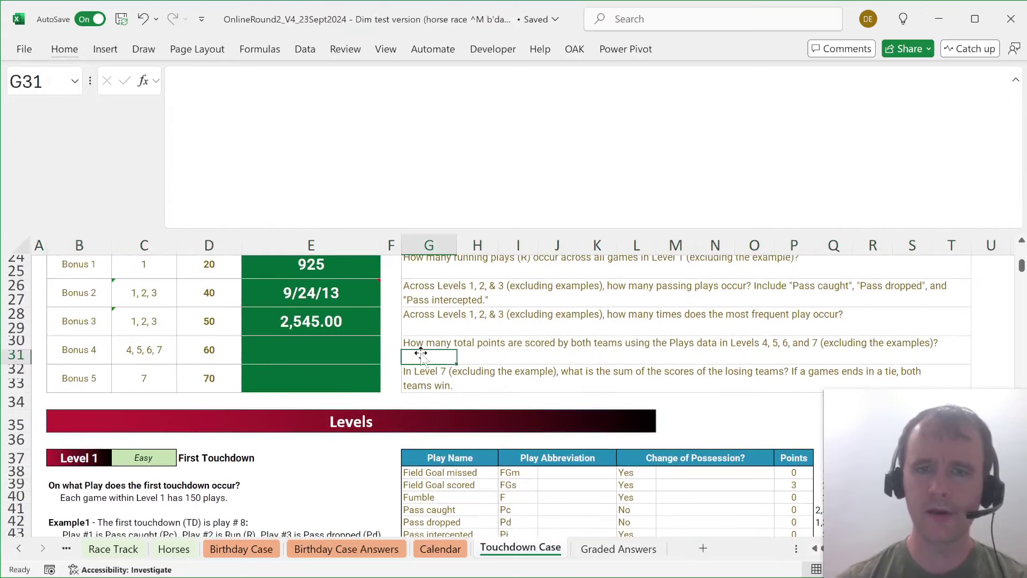
pyautogui.press('Up')
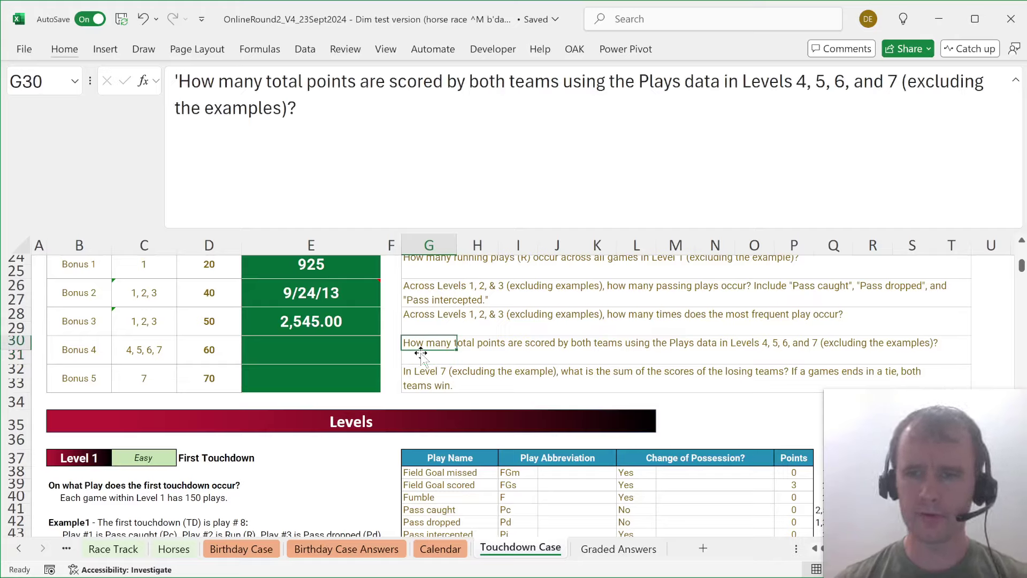
pyautogui.press('Down')
pyautogui.press('Down')
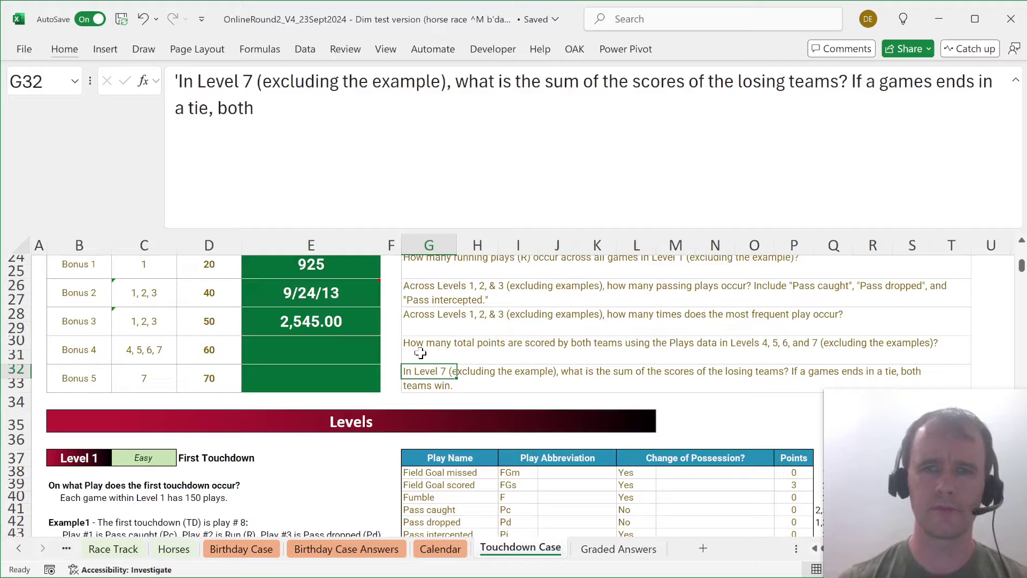
# Copy the formula text of the game 121 answer in E263 and paste it unchanged into J263.
pyautogui.press('Down')
pyautogui.press('Left')
pyautogui.press('pagedown')
pyautogui.press('pagedown')
pyautogui.press('pagedown')
pyautogui.press('pagedown')
pyautogui.press('pagedown')
pyautogui.press('pagedown')
pyautogui.press('pagedown')
pyautogui.press('pagedown')
pyautogui.press('pagedown')
pyautogui.press('pagedown')
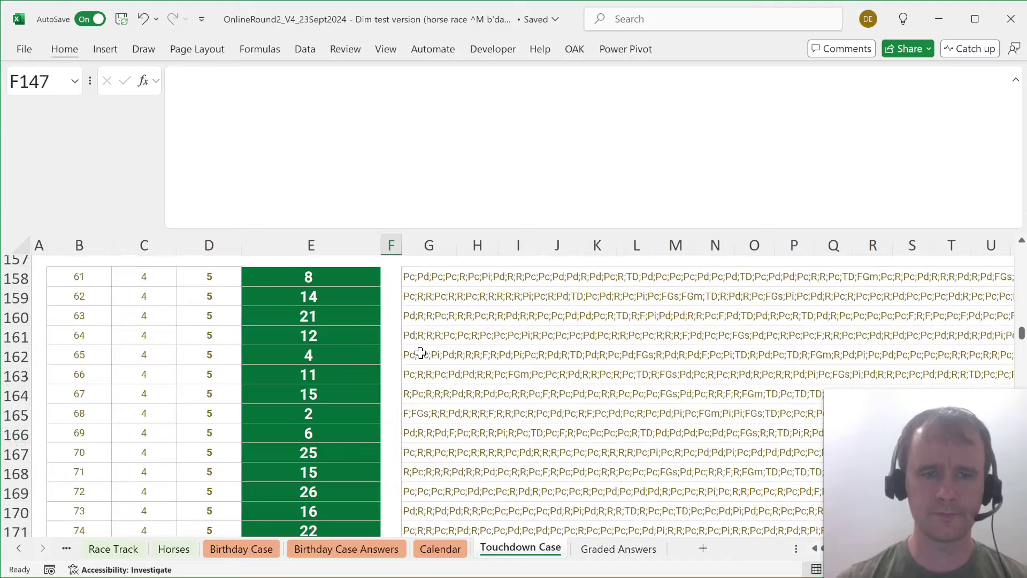
pyautogui.press('pagedown')
pyautogui.press('pagedown')
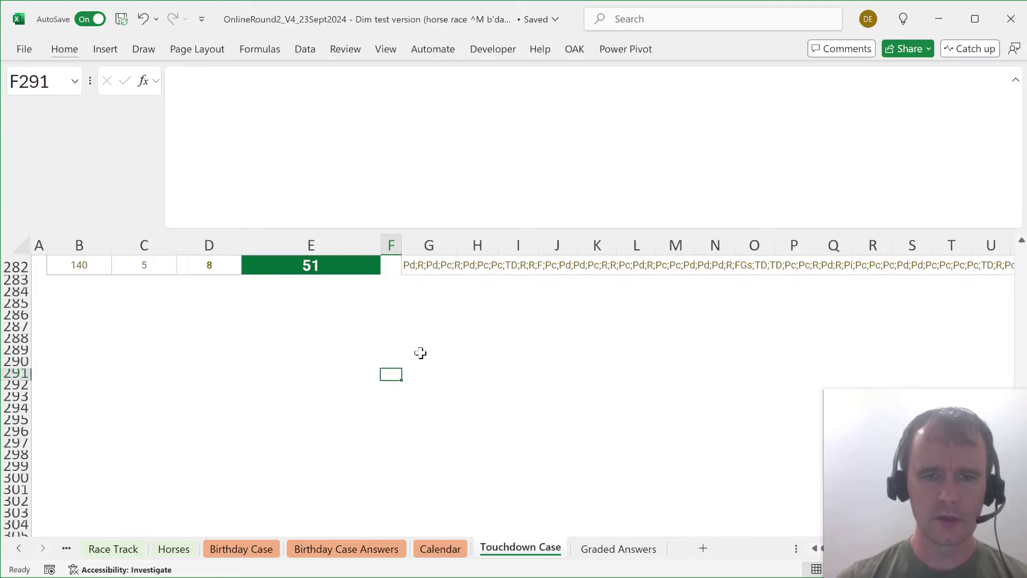
pyautogui.press('Home')
pyautogui.press('Right')
pyautogui.press('Right')
pyautogui.press('Right')
pyautogui.hotkey('ctrl', 'Up')
pyautogui.press('pageup')
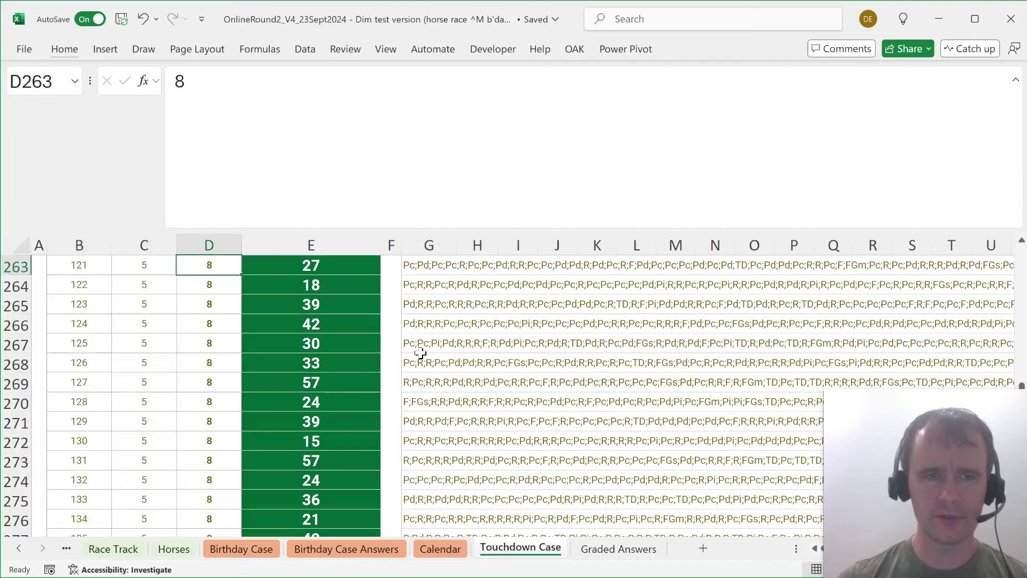
pyautogui.press('Right')
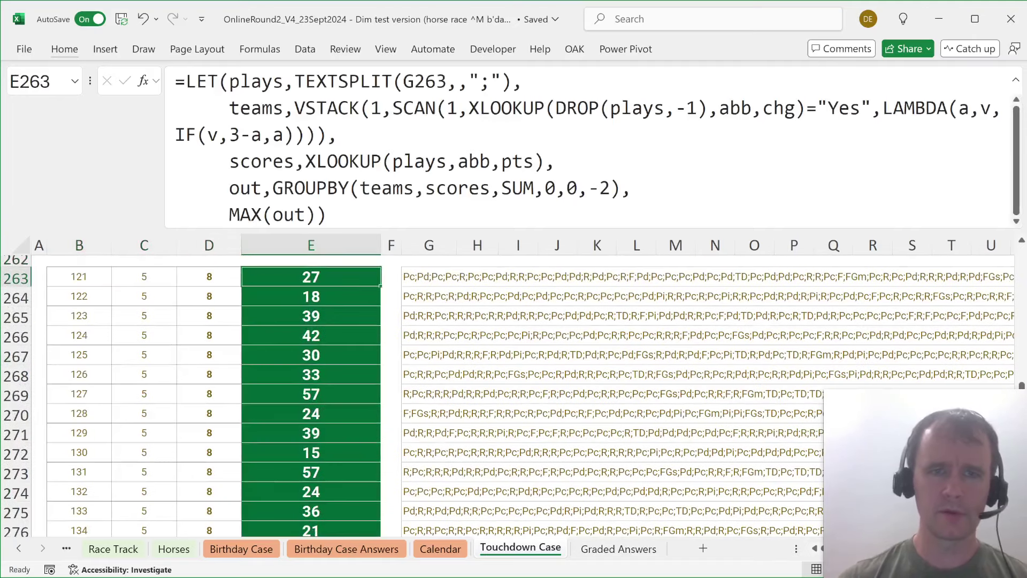
pyautogui.moveTo(326, 214); pyautogui.dragTo(20, 3)
pyautogui.press('Escape')
pyautogui.press('Right')
pyautogui.press('Right')
pyautogui.press('Right')
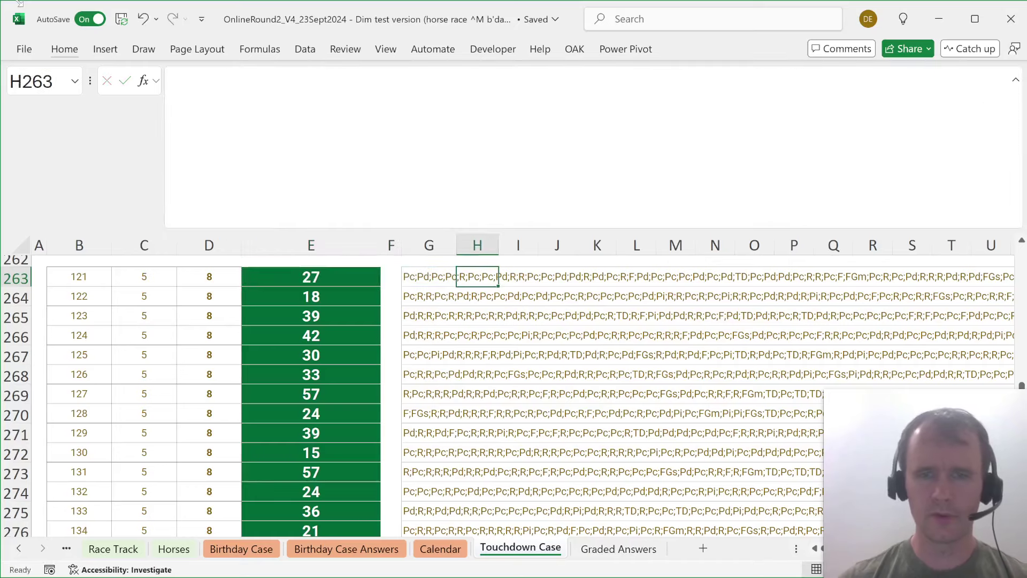
pyautogui.press('Right')
pyautogui.press('Right')
pyautogui.press('F2')
pyautogui.hotkey('ctrl', 'v')
pyautogui.press('Return')
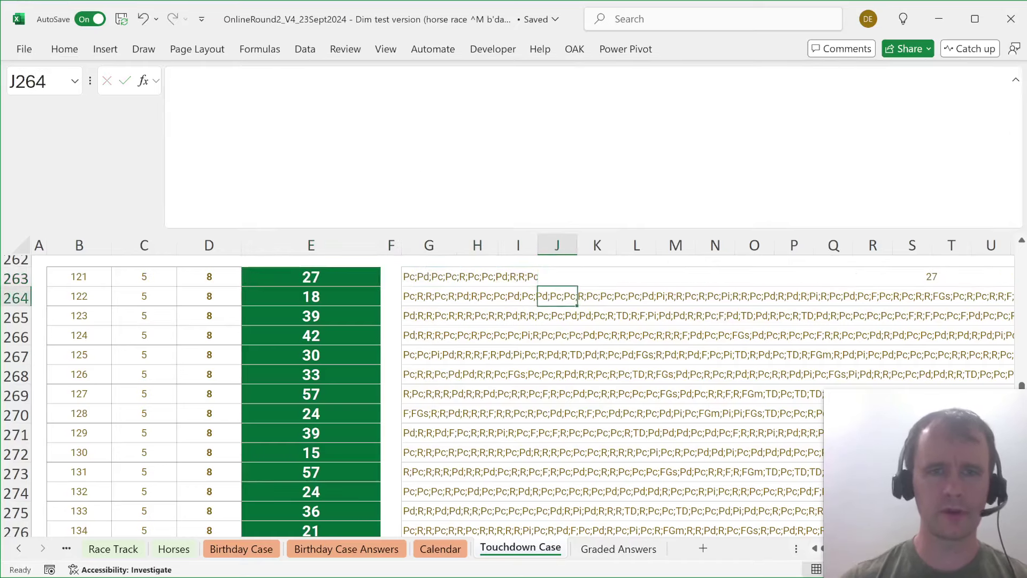
# Inspect the cells of row 263 around J263 to see where the formula's result is displayed.
pyautogui.press('Up')
pyautogui.press('Right')
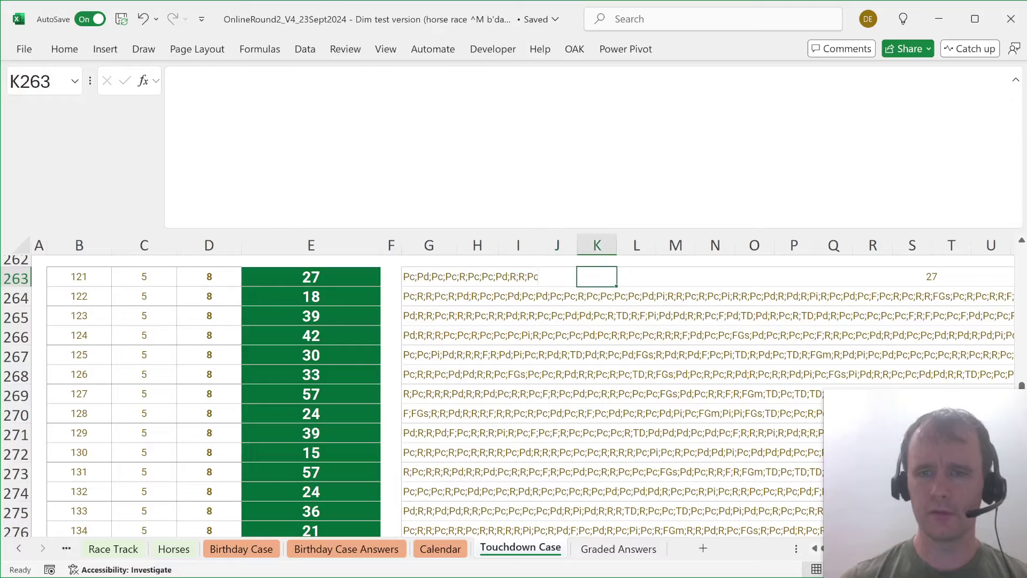
pyautogui.hotkey('ctrl', 'Right')
pyautogui.hotkey('ctrl', 'Left')
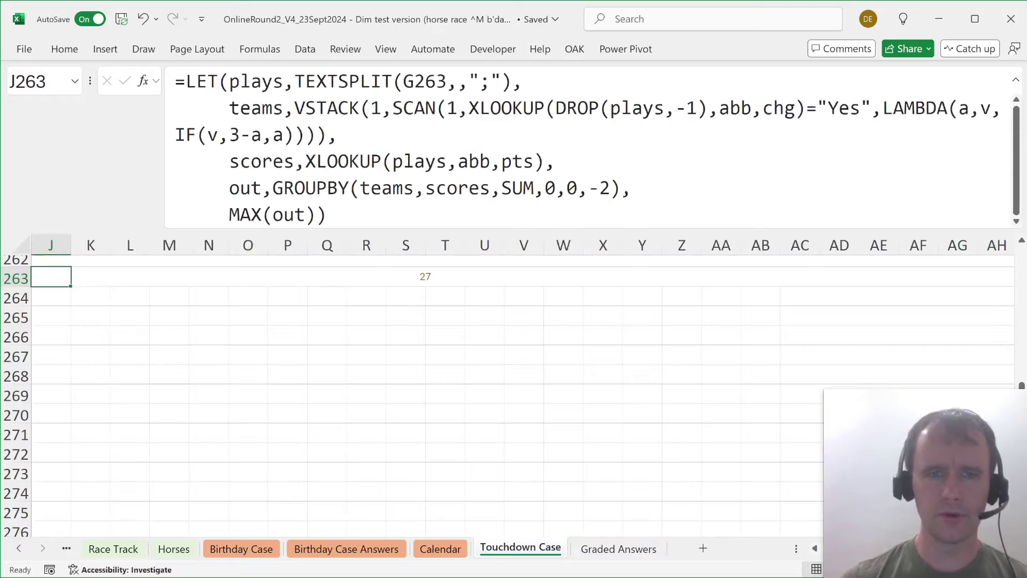
pyautogui.press('Right')
pyautogui.press('Left')
pyautogui.press('Left')
pyautogui.press('Left')
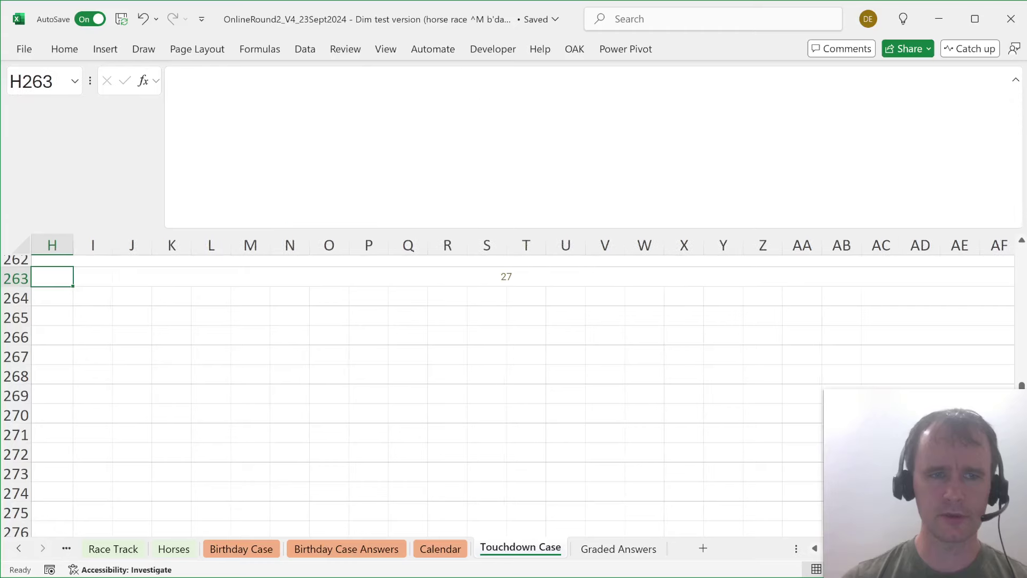
pyautogui.press('Right')
pyautogui.press('Left')
pyautogui.press('Left')
pyautogui.press('Right')
pyautogui.press('Right')
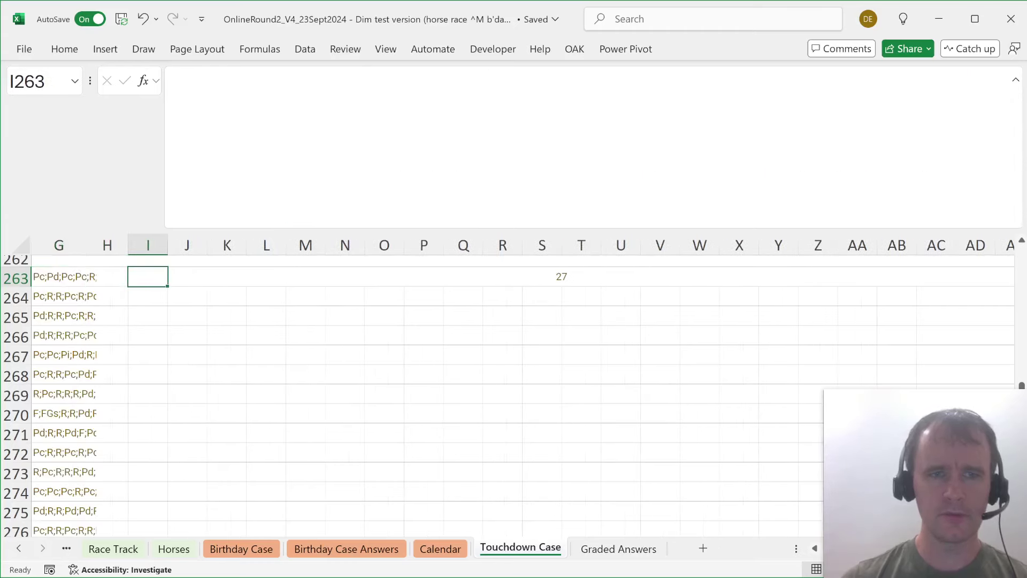
pyautogui.press('Left')
pyautogui.press('Left')
pyautogui.press('Right')
# Apply the formatting of blank cell H262 to H263:M263, keeping the formula in J263.
pyautogui.press('Up')
pyautogui.press('Up')
pyautogui.press('Up')
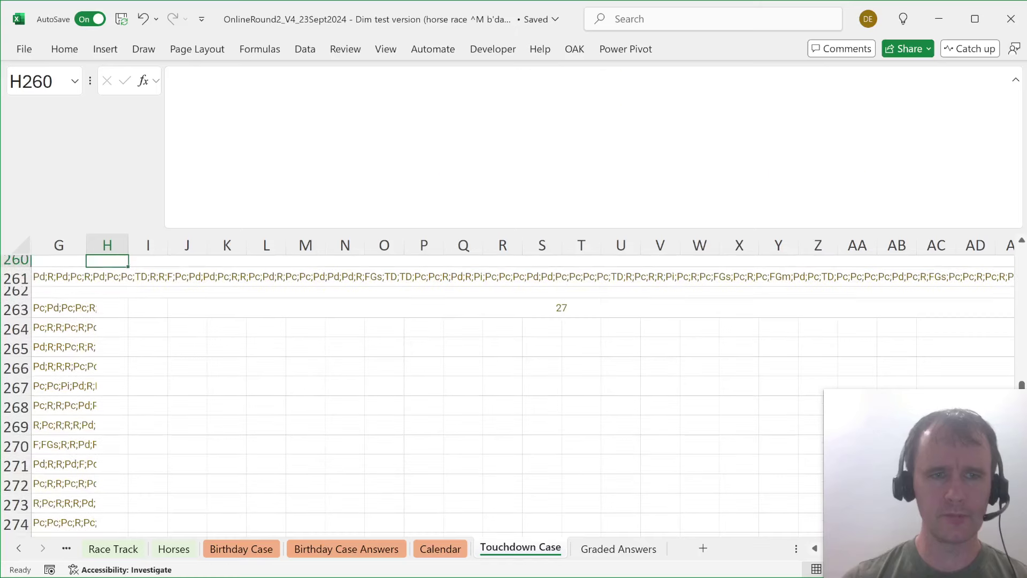
pyautogui.press('Down')
pyautogui.press('Down')
pyautogui.hotkey('ctrl', 'c')
pyautogui.press('Down')
pyautogui.hotkey('shift', 'Right')
pyautogui.hotkey('shift', 'Right')
pyautogui.hotkey('shift', 'Right')
pyautogui.hotkey('shift', 'Right')
pyautogui.hotkey('shift', 'Right')
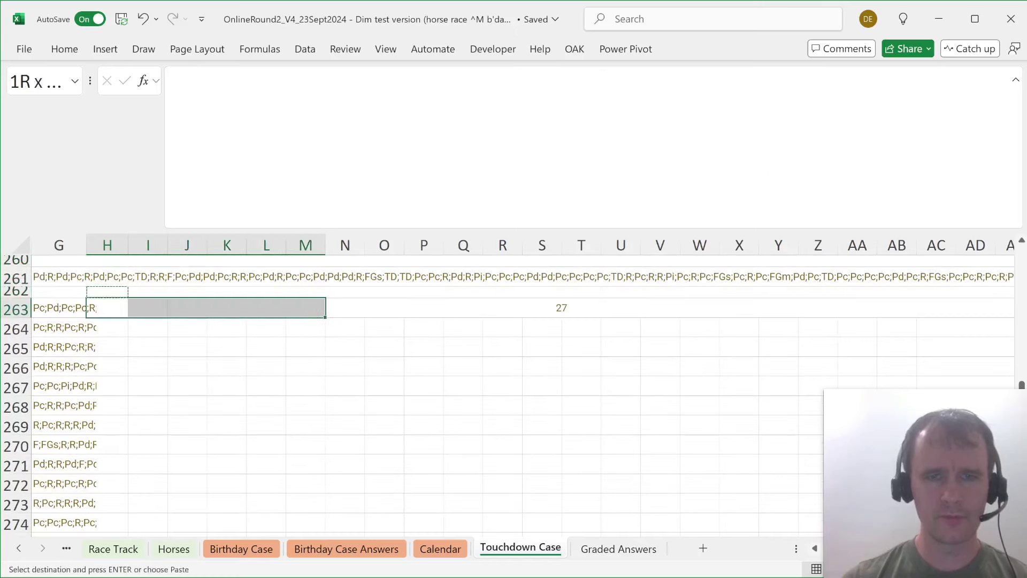
pyautogui.hotkey('ctrl', 'v')
pyautogui.press('Right')
pyautogui.press('Right')
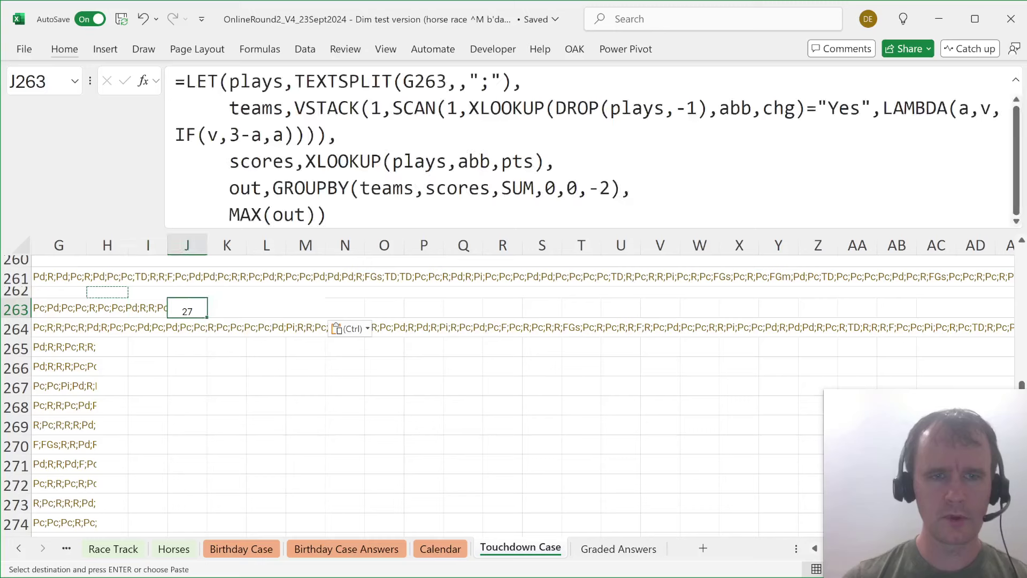
# Replace MAX(out) with out as the final result of the J263 formula.
pyautogui.click(284, 214)
pyautogui.press('Left')
pyautogui.hotkey('shift', 'Left')
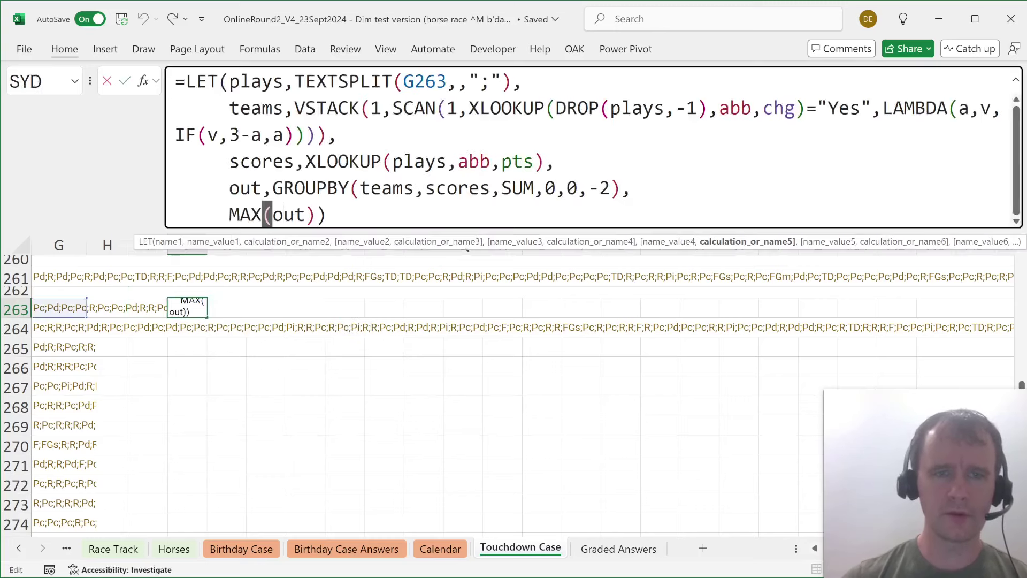
pyautogui.press('BackSpace')
pyautogui.hotkey('ctrl', 'shift', 'Left')
pyautogui.press('BackSpace')
pyautogui.press('End')
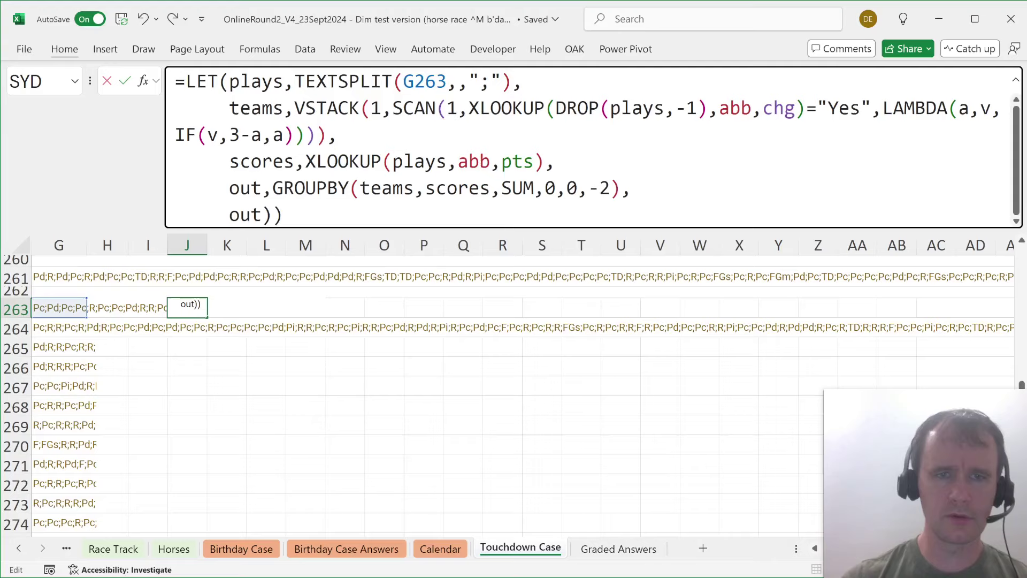
pyautogui.press('BackSpace')
pyautogui.press('Return')
pyautogui.press('Up')
# Copy the formatting of K263 onto K264 within the spilled team scores, and return to J263.
pyautogui.press('Right')
pyautogui.press('Right')
pyautogui.press('Left')
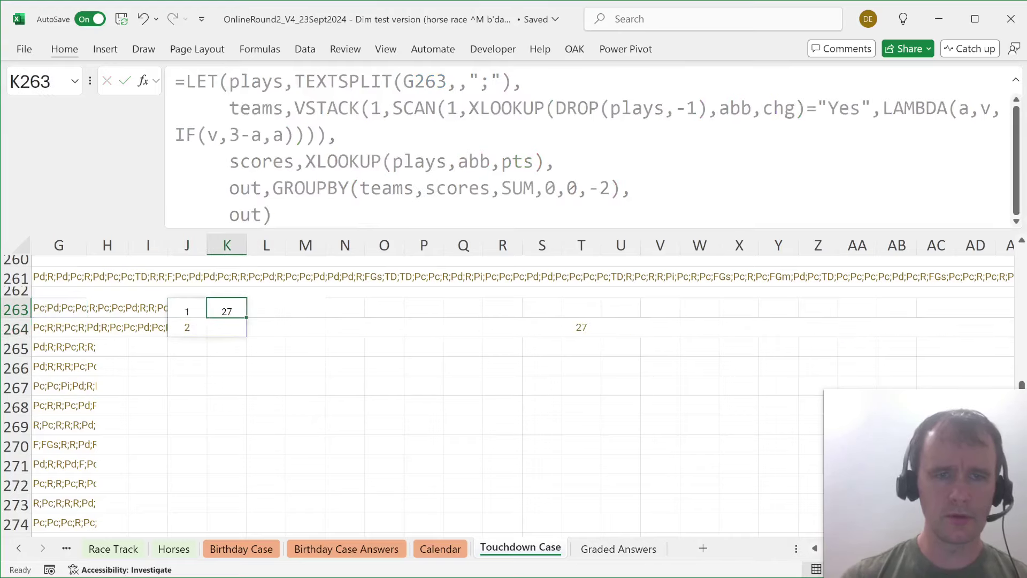
pyautogui.hotkey('ctrl', 'c')
pyautogui.press('Down')
pyautogui.hotkey('ctrl', 'v')
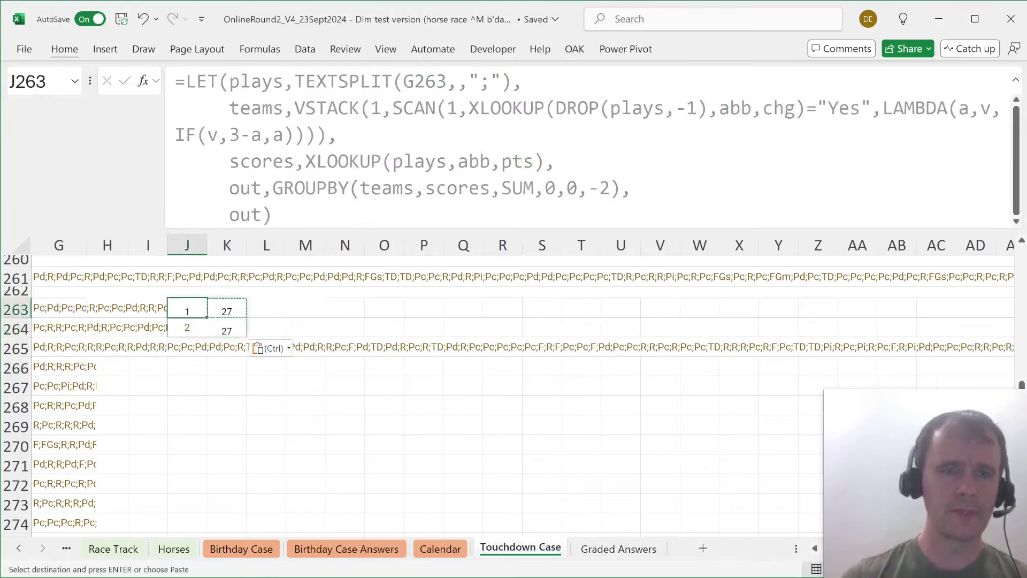
pyautogui.press('Up')
pyautogui.press('Left')
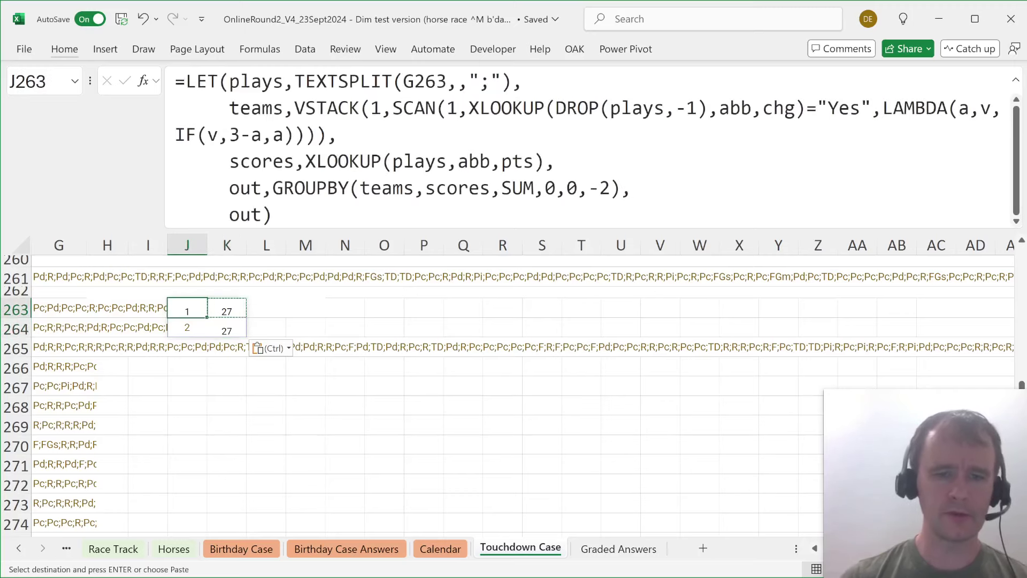
# Copy the team-scores formula from J263 down to J264 and clear the original in J263.
pyautogui.press('Down')
pyautogui.hotkey('ctrl', 'd')
pyautogui.press('Down')
pyautogui.press('Right')
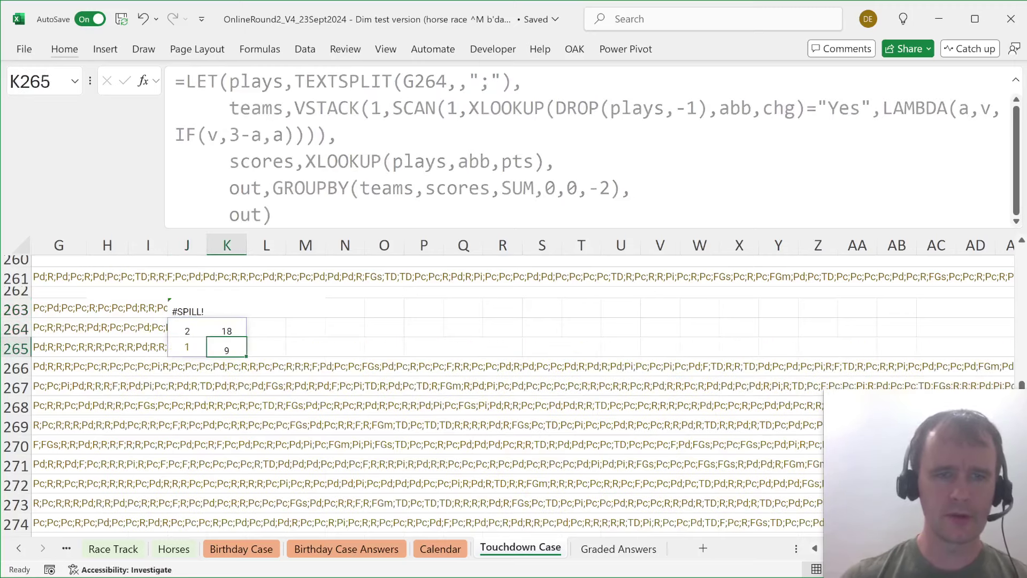
pyautogui.press('Left')
pyautogui.press('Up')
pyautogui.press('Up')
pyautogui.press('Delete')
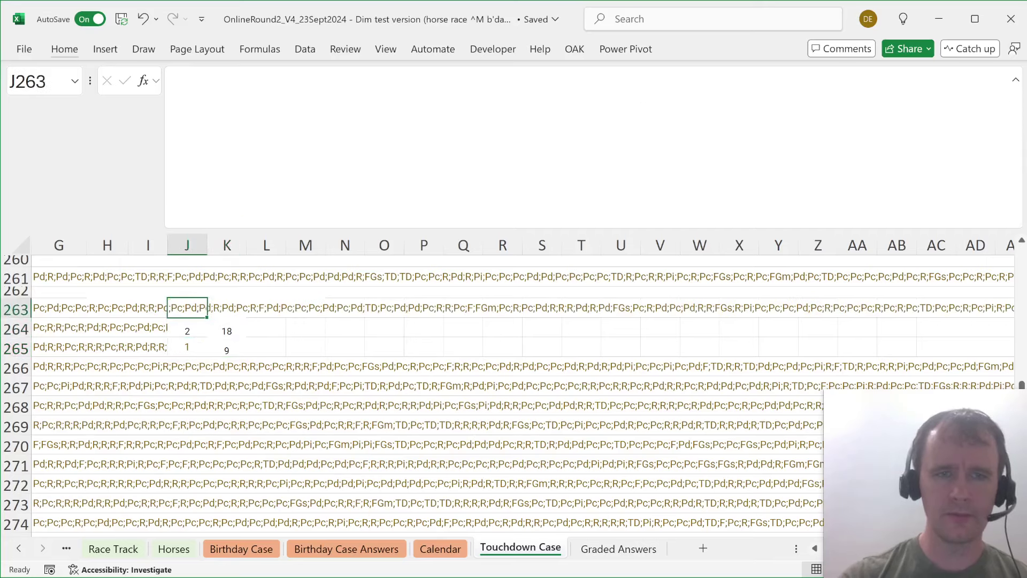
# Replace the final result out with TAKE(out,,-1) in the J264 formula.
pyautogui.press('Down')
pyautogui.click(229, 214)
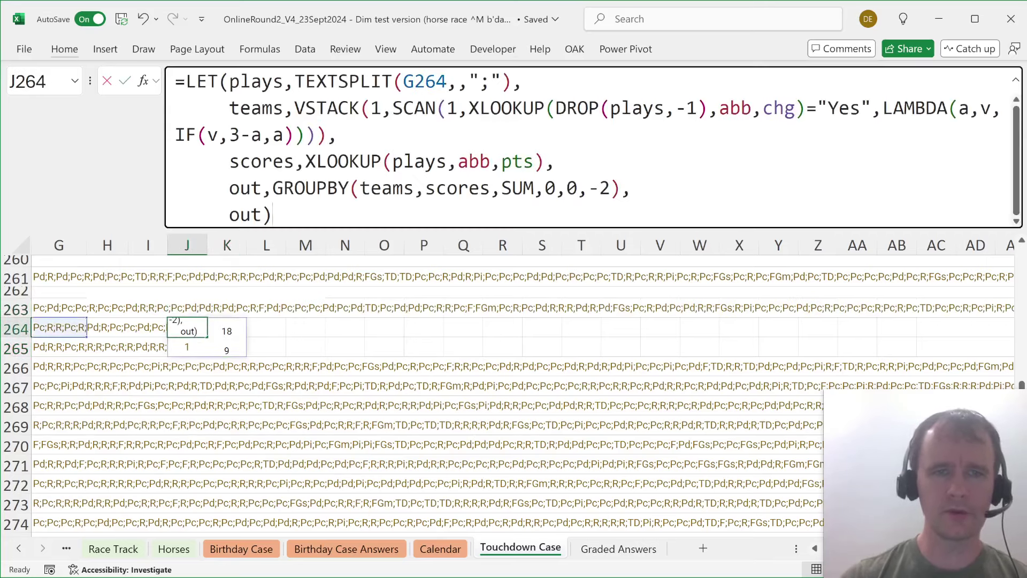
pyautogui.write('tak')
pyautogui.press('Tab')
pyautogui.write(',,-1')
pyautogui.press('Return')
pyautogui.press('Up')
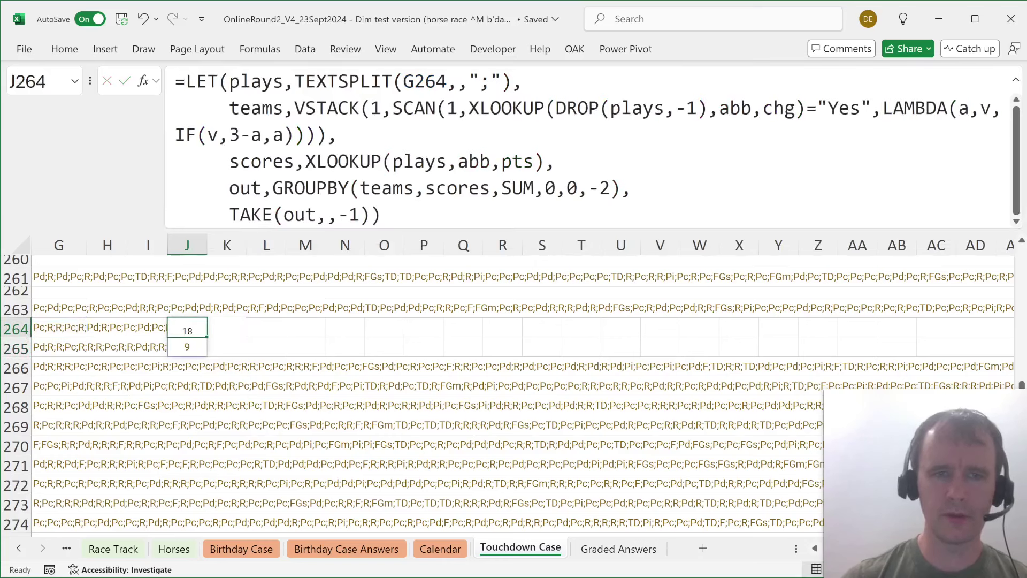
pyautogui.click(229, 215)
pyautogui.write('min')
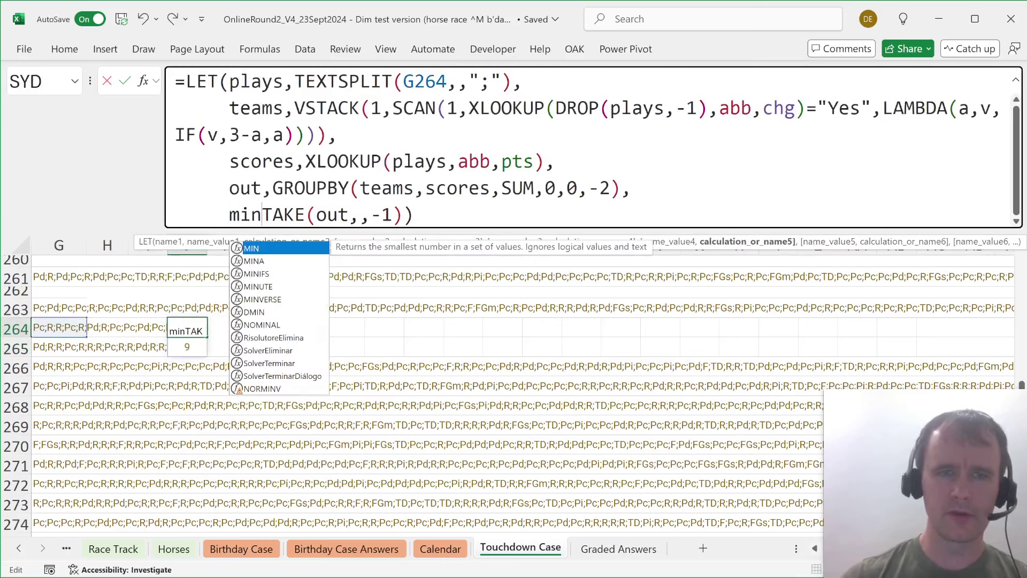
pyautogui.press('Escape')
pyautogui.press('Escape')
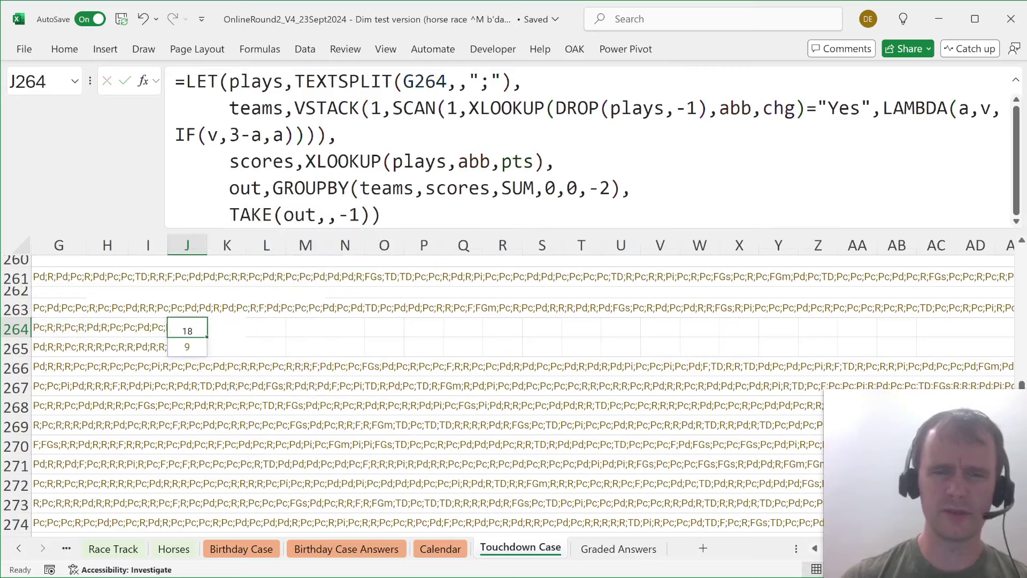
# Check the bonus question wording, and name the TAKE(out,,-1) calculation tots inside the J264 LET formula.
pyautogui.hotkey('ctrl', 'shift', 'Home')
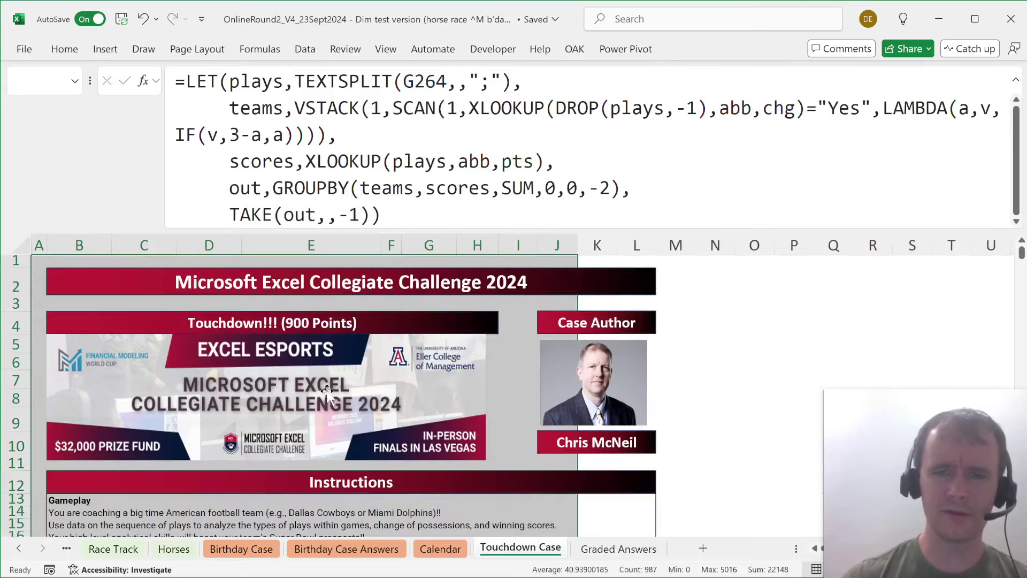
pyautogui.scroll(-6, 377, 452)
pyautogui.scroll(-3, 377, 452)
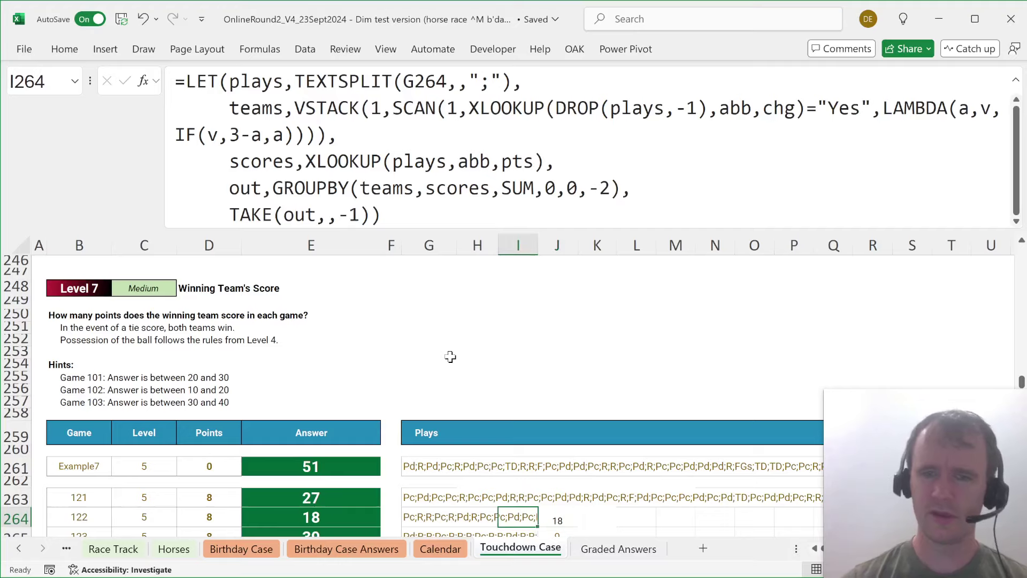
pyautogui.click(229, 215)
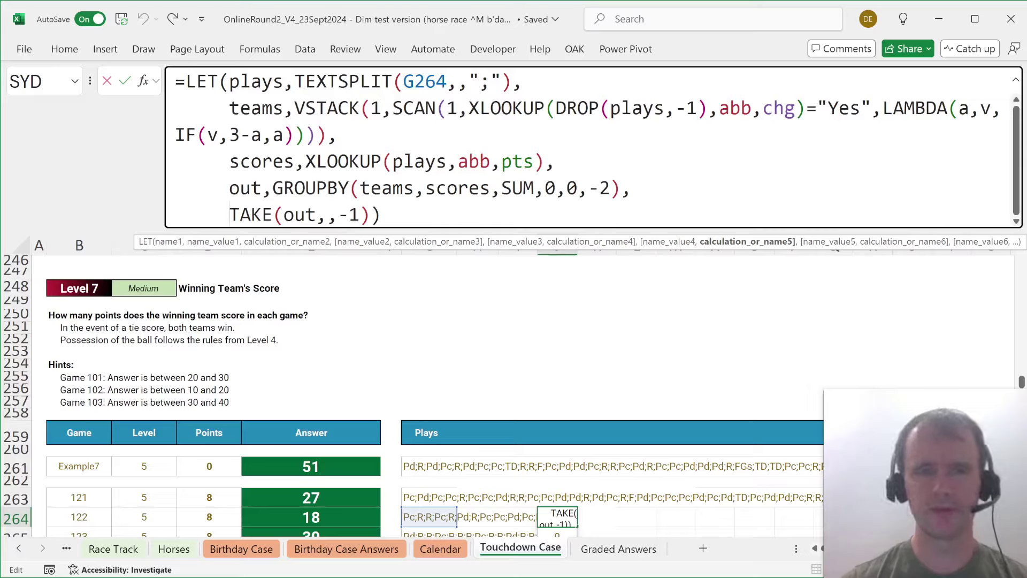
pyautogui.write('scores')
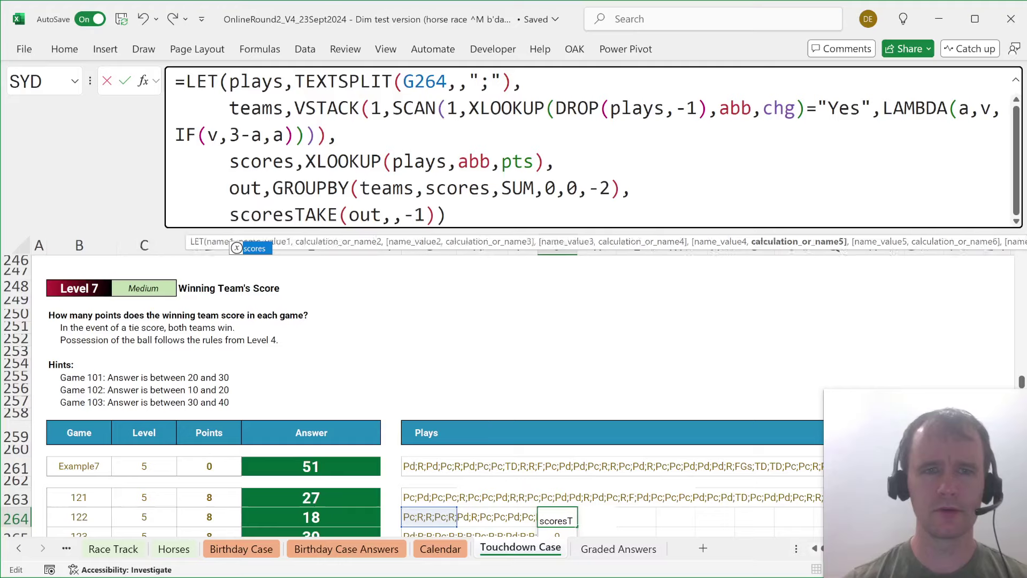
pyautogui.press('BackSpace')
pyautogui.press('BackSpace')
pyautogui.press('BackSpace')
pyautogui.press('BackSpace')
pyautogui.press('BackSpace')
pyautogui.press('BackSpace')
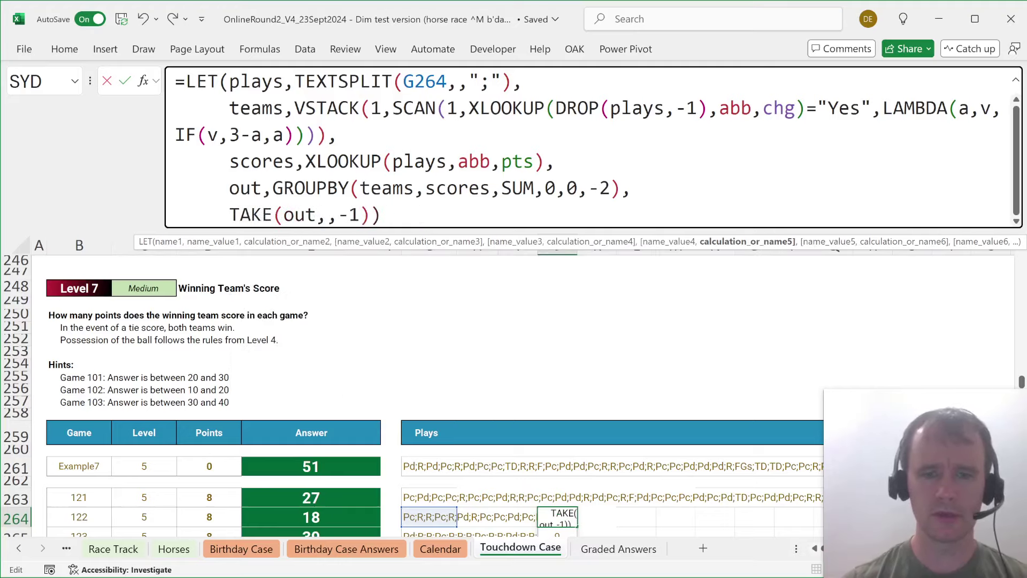
pyautogui.write('tots,')
pyautogui.press('End')
pyautogui.press('Left')
pyautogui.write(',')
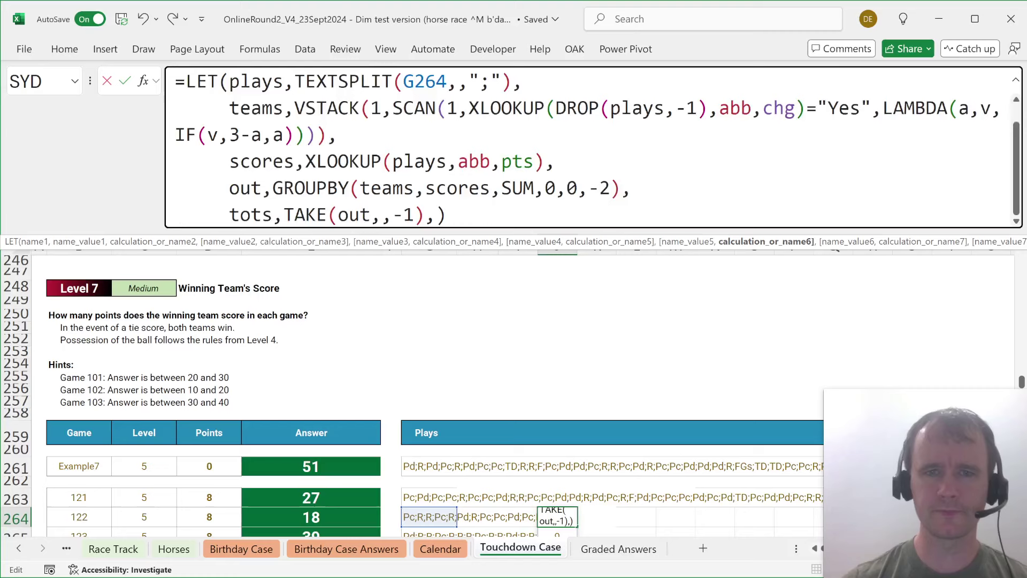
# Finish the J264 formula on a new line with IF(MIN(tots)=MAX(tots),0,MIN(tots)) as its final result.
pyautogui.hotkey('alt', 'Return')
pyautogui.write('if')
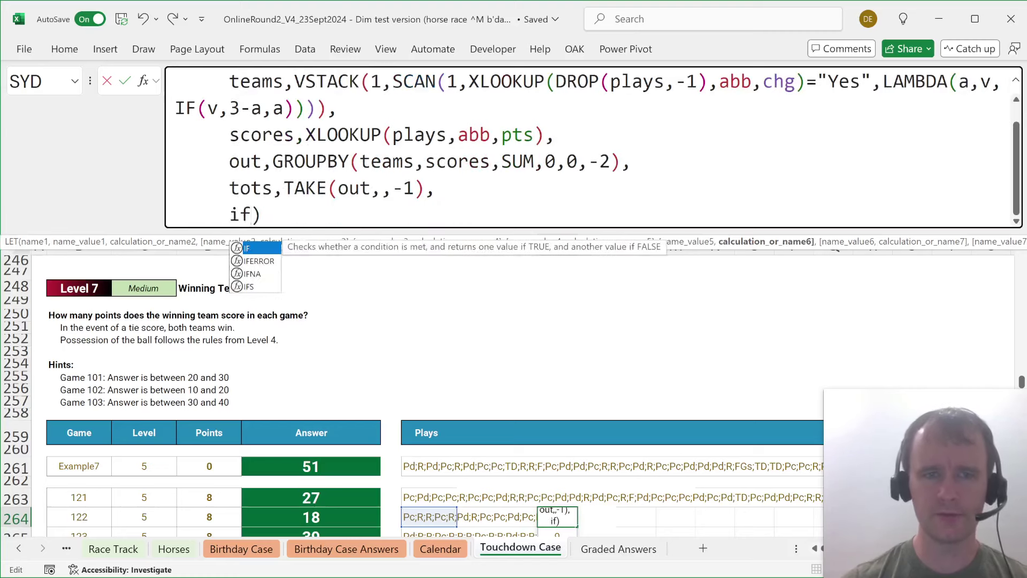
pyautogui.press('Tab')
pyautogui.write('min')
pyautogui.press('Tab')
pyautogui.write('tots')
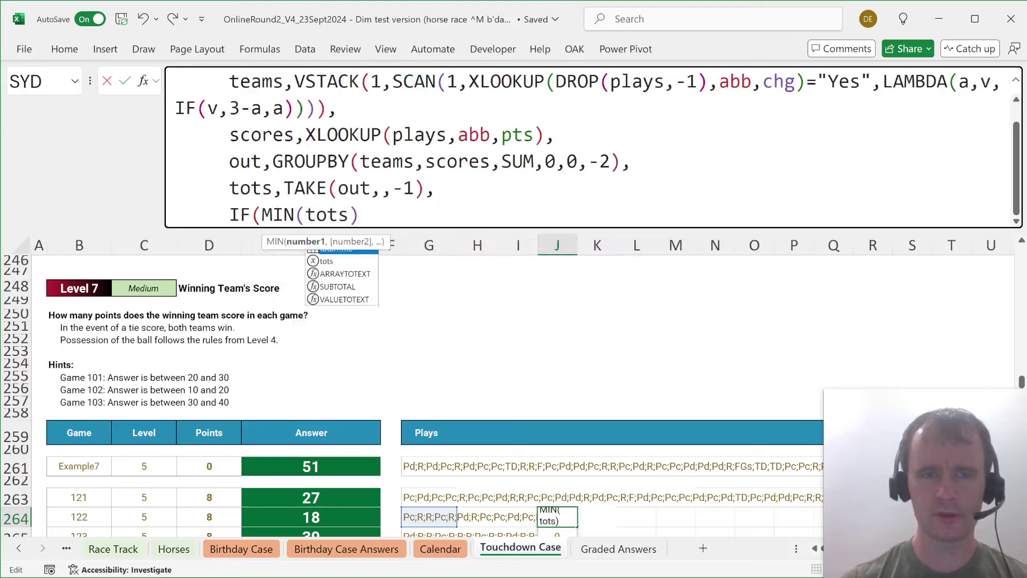
pyautogui.write(')=ma')
pyautogui.press('Tab')
pyautogui.write('tots),0,m')
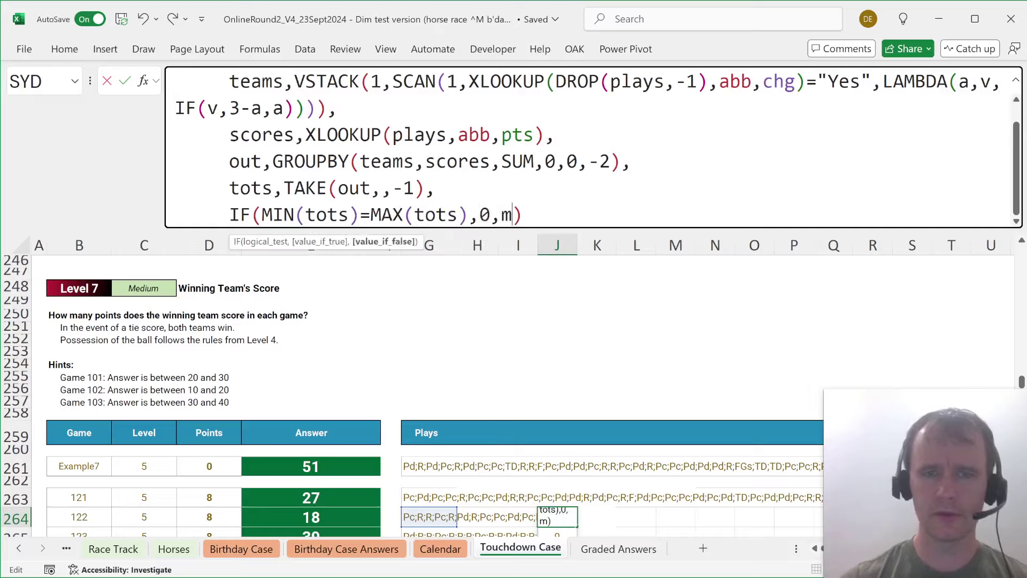
pyautogui.write('in')
pyautogui.press('Tab')
pyautogui.write('tots)')
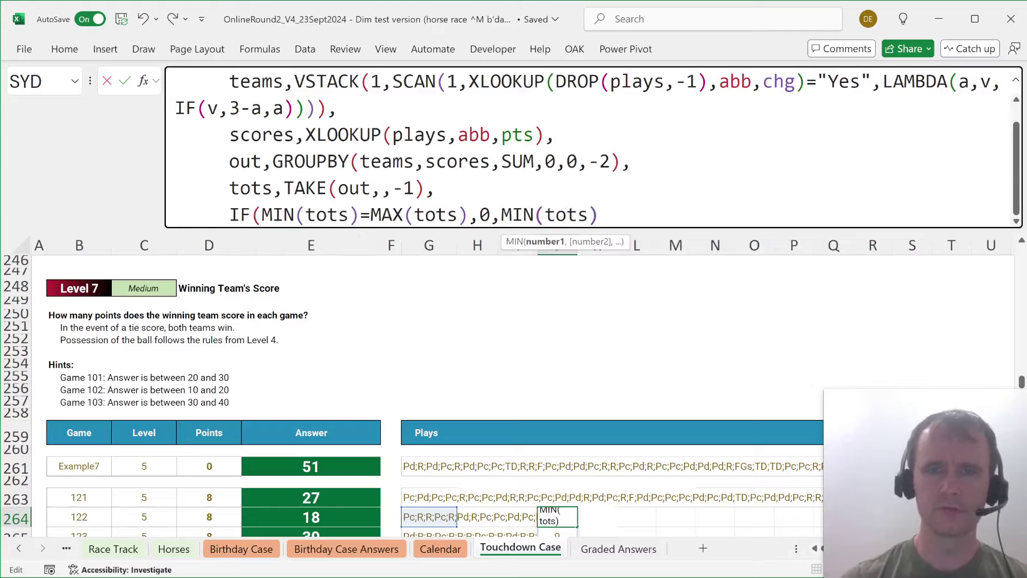
pyautogui.write('))')
pyautogui.press('Return')
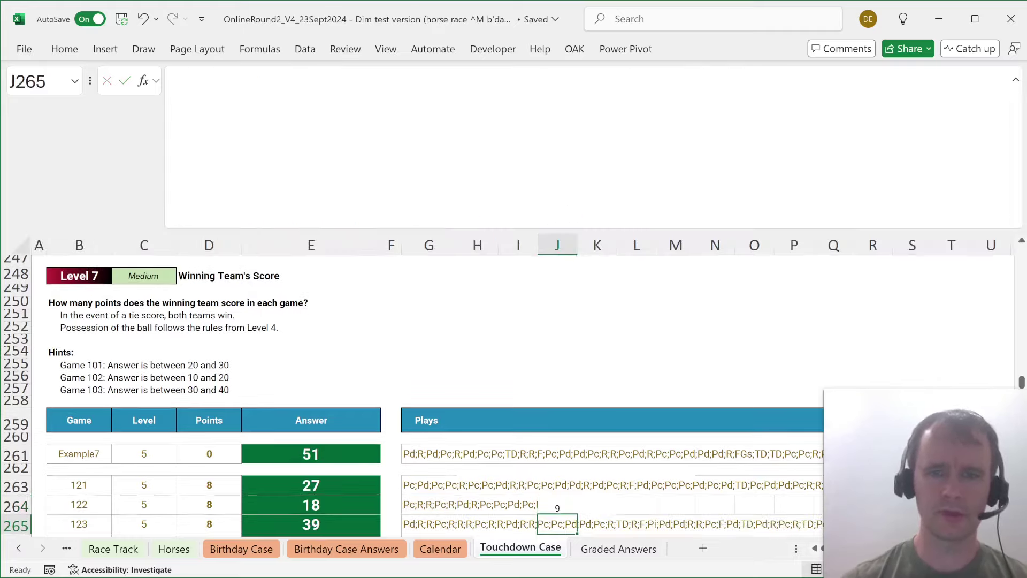
# Copy the losing-score formula from J264 into J263.
pyautogui.press('Up')
pyautogui.hotkey('ctrl', 'c')
pyautogui.press('Up')
pyautogui.hotkey('ctrl', 'v')
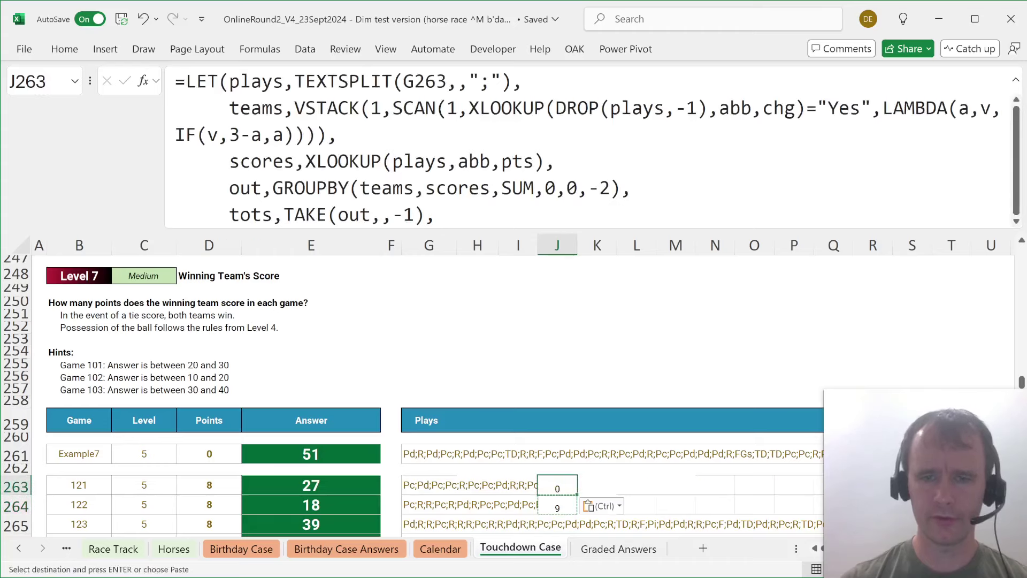
# Paste the losing-score formula down column J through row 282, the last Level 7 game.
pyautogui.press('Down')
pyautogui.press('Down')
pyautogui.press('Left')
pyautogui.press('Left')
pyautogui.press('Left')
pyautogui.press('Up')
pyautogui.hotkey('ctrl', 'Down')
pyautogui.press('Right')
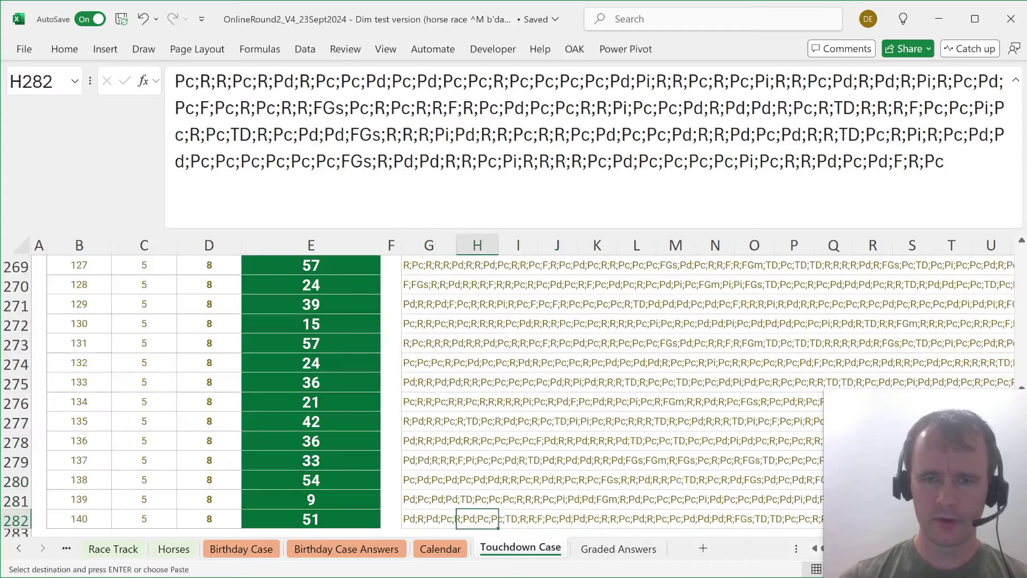
pyautogui.press('Right')
pyautogui.press('Right')
pyautogui.hotkey('ctrl', 'shift', 'Up')
pyautogui.hotkey('ctrl', 'v')
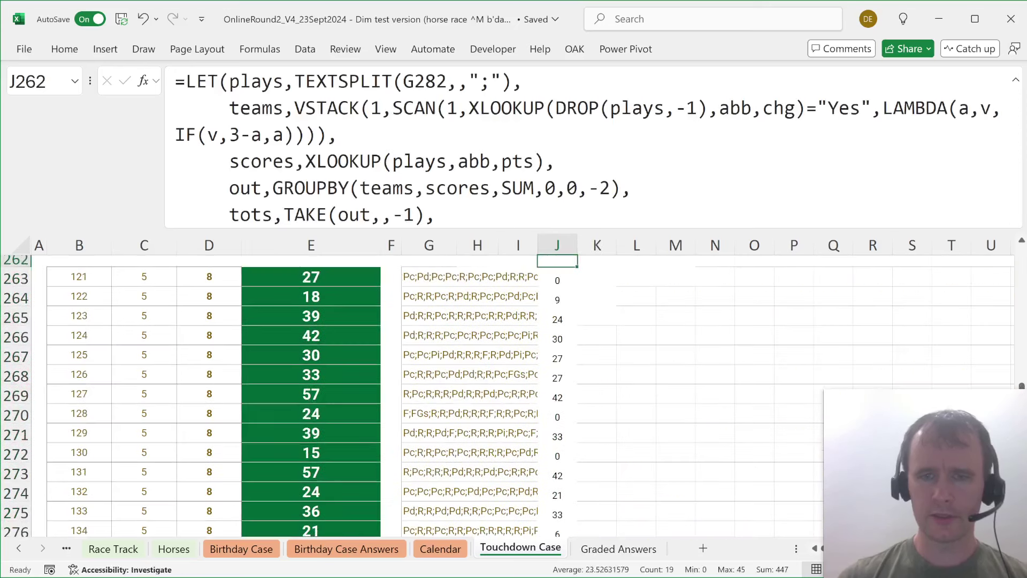
# Label the helper columns "Int 1" in J262 and "Int 2" in K262.
pyautogui.scroll(1, 514, 396)
pyautogui.write('Int 1')
pyautogui.press('Tab')
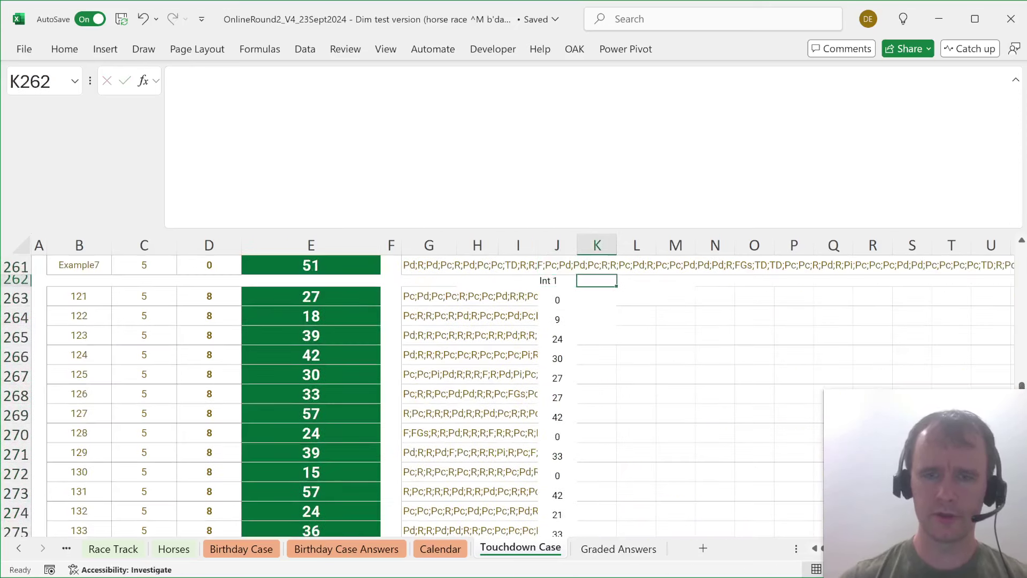
pyautogui.write('Int 2')
pyautogui.press('Return')
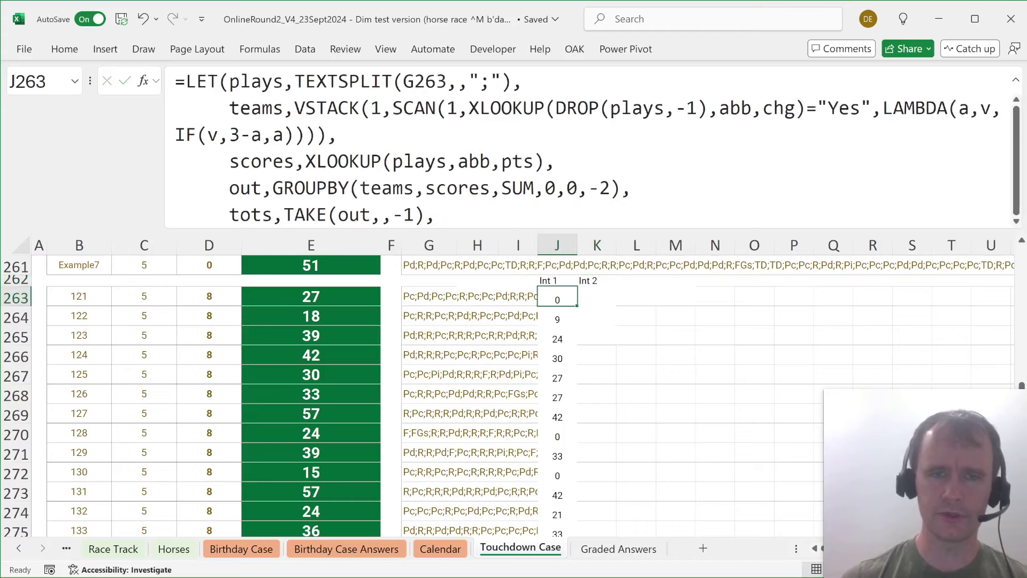
# Duplicate the full J263 formula text into K263 with its reference to G263 unchanged.
pyautogui.moveTo(186, 82); pyautogui.dragTo(611, 214)
pyautogui.click(609, 406)
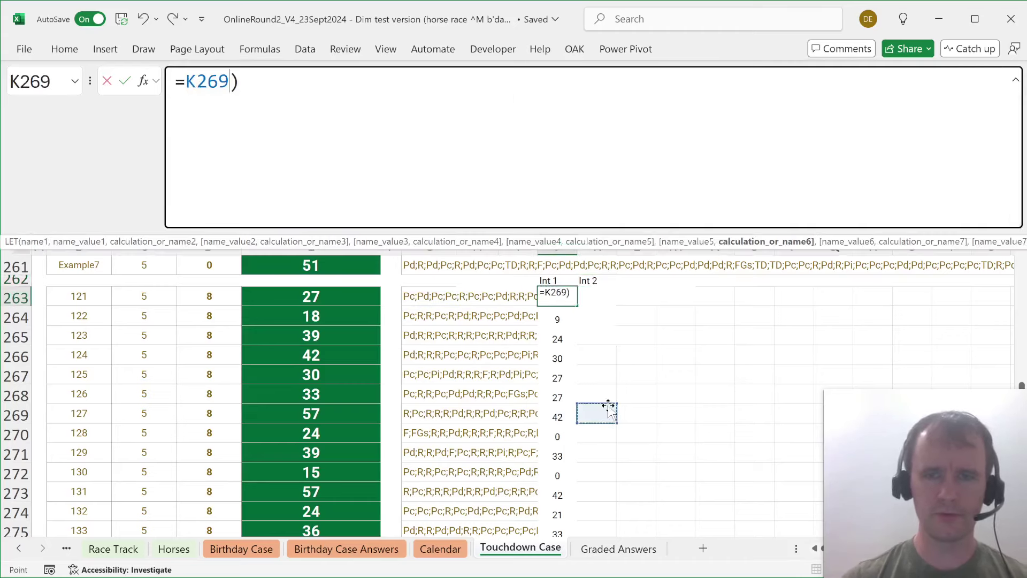
pyautogui.press('Escape')
pyautogui.click(392, 108)
pyautogui.hotkey('ctrl', 'a')
pyautogui.press('Tab')
pyautogui.click(392, 107)
pyautogui.hotkey('ctrl', 'v')
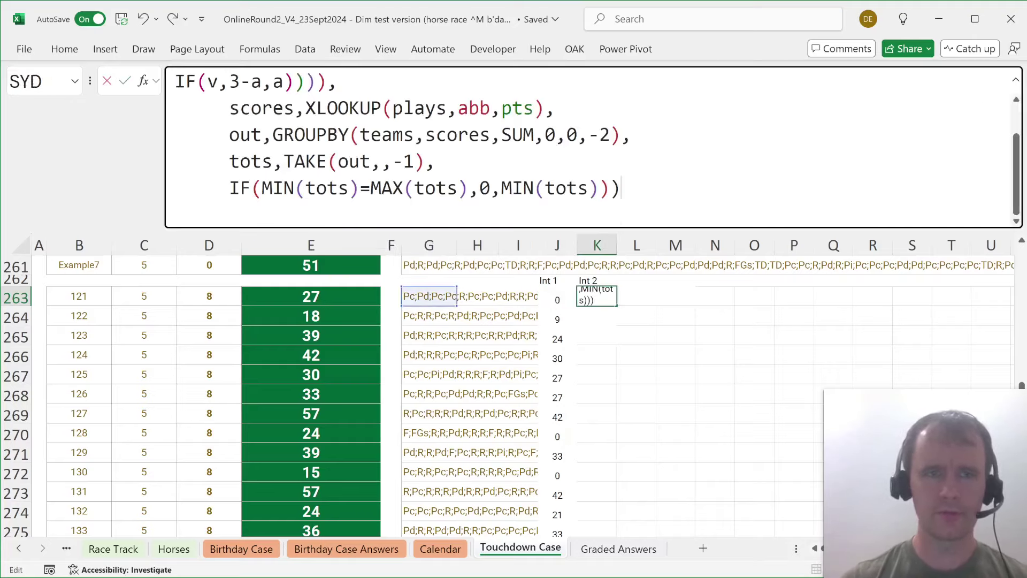
# Simplify the final result of the K263 formula to MIN(tots), removing the IF tie check.
pyautogui.press('Home')
pyautogui.hotkey('shift', 'Right')
pyautogui.hotkey('shift', 'Right')
pyautogui.hotkey('shift', 'Right')
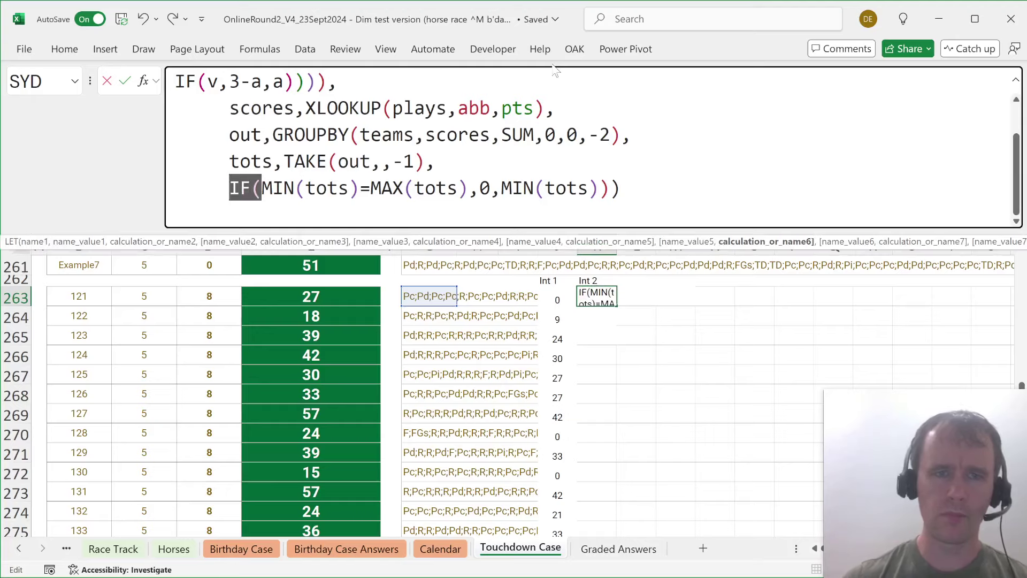
pyautogui.press('Delete')
pyautogui.moveTo(326, 188); pyautogui.dragTo(588, 189)
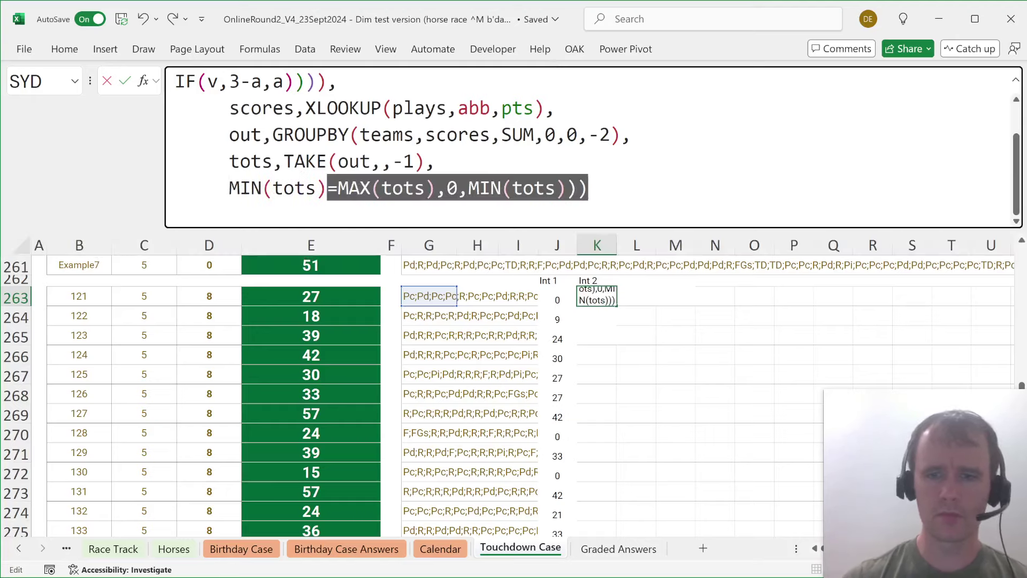
pyautogui.write(')')
pyautogui.press('Return')
# Fill the K263 formula down the Int 2 column to the last Level 7 game in row 282.
pyautogui.press('Left')
pyautogui.hotkey('ctrl', 'Down')
pyautogui.press('Right')
pyautogui.hotkey('ctrl', 'shift', 'Up')
pyautogui.hotkey('ctrl', 'd')
pyautogui.press('Return')
pyautogui.press('Left')
pyautogui.press('Right')
pyautogui.press('Left')
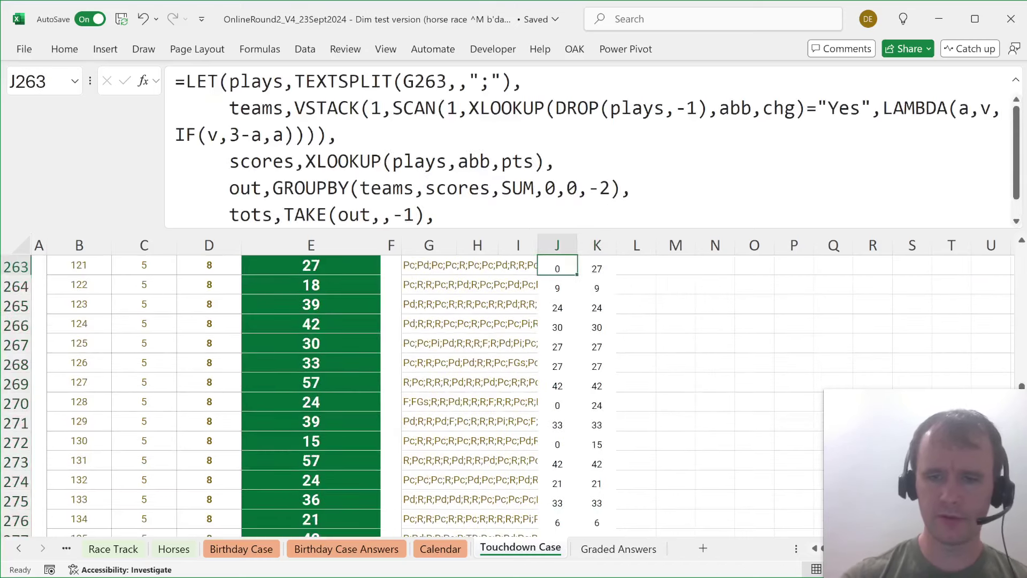
# Answer Bonus 5 with a SUM formula over the Int 1 values from J263 down to the last Level 7 game.
pyautogui.hotkey('ctrl', 'Home')
pyautogui.scroll(-7, 514, 481)
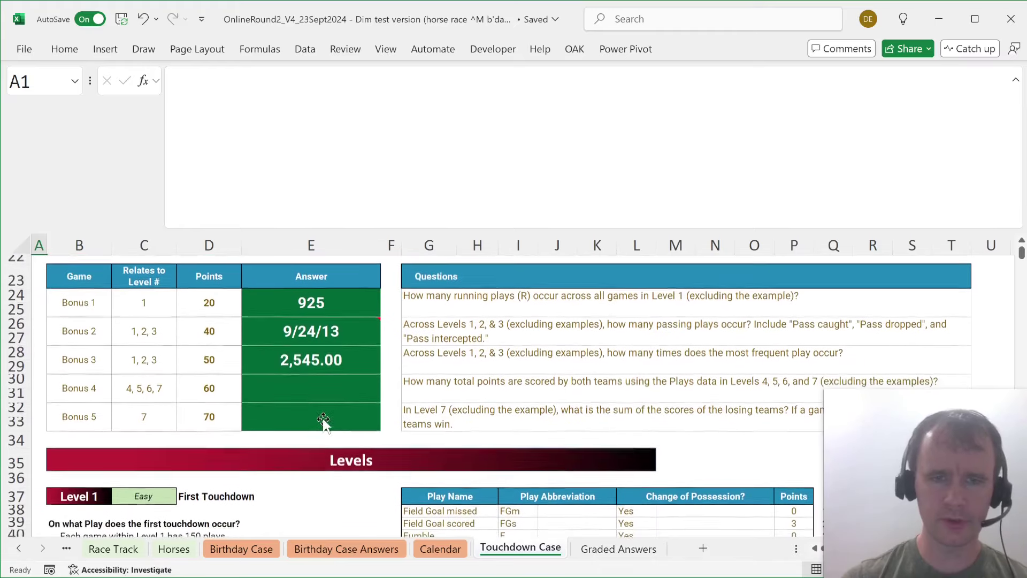
pyautogui.click(325, 411)
pyautogui.write('=su')
pyautogui.press('Right')
pyautogui.press('Left')
pyautogui.write('=sum')
pyautogui.press('Tab')
pyautogui.hotkey('ctrl', 'Down')
pyautogui.hotkey('ctrl', 'Down')
pyautogui.hotkey('ctrl', 'Down')
pyautogui.hotkey('ctrl', 'Down')
pyautogui.hotkey('ctrl', 'Down')
pyautogui.hotkey('ctrl', 'Down')
pyautogui.hotkey('ctrl', 'Down')
pyautogui.hotkey('ctrl', 'Down')
pyautogui.hotkey('ctrl', 'Down')
pyautogui.hotkey('ctrl', 'Down')
pyautogui.hotkey('ctrl', 'Down')
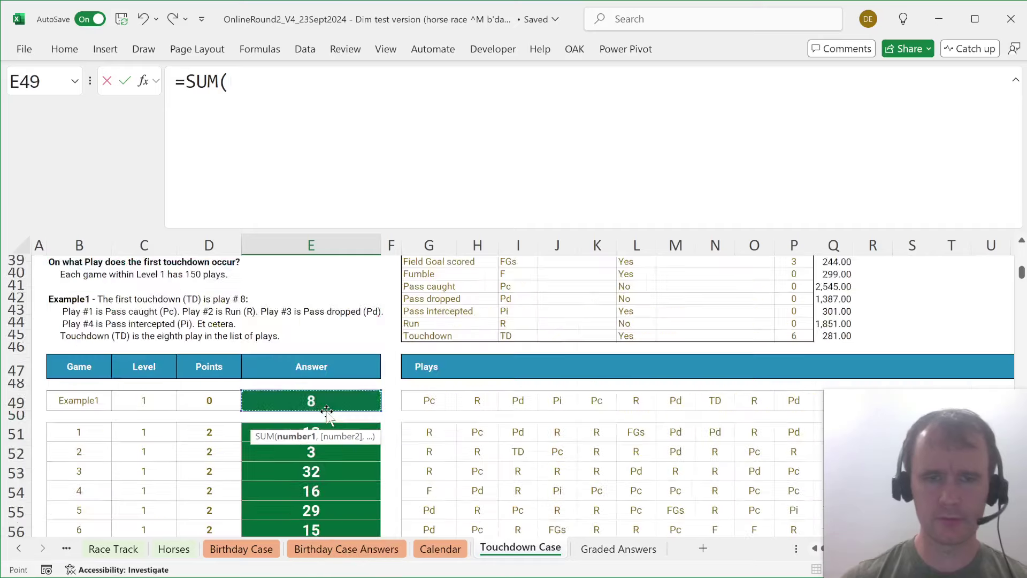
pyautogui.hotkey('ctrl', 'Down')
pyautogui.hotkey('ctrl', 'Down')
pyautogui.hotkey('ctrl', 'Down')
pyautogui.hotkey('ctrl', 'Down')
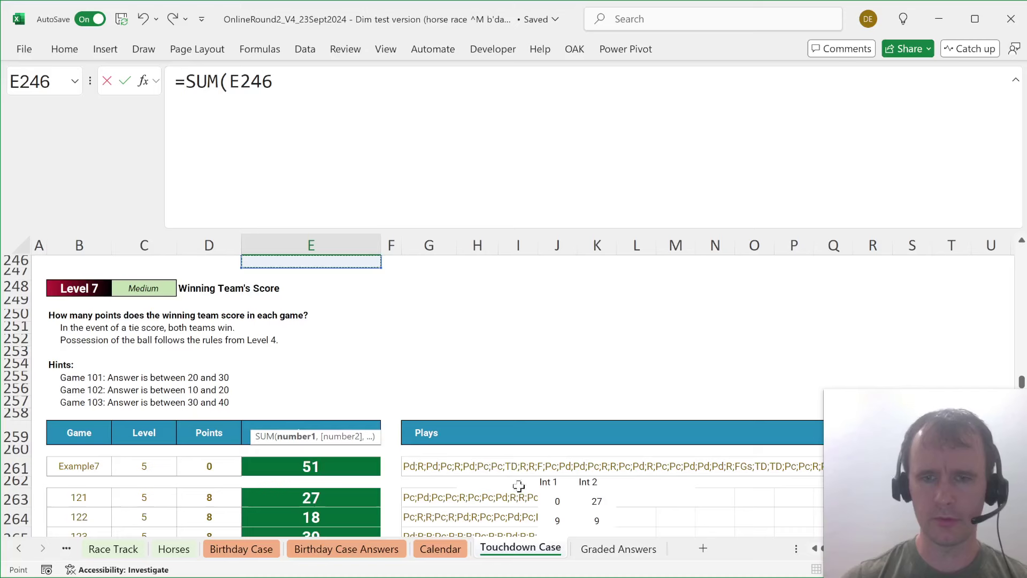
pyautogui.click(554, 496)
pyautogui.hotkey('ctrl', 'shift', 'Down')
pyautogui.write(')')
pyautogui.press('Return')
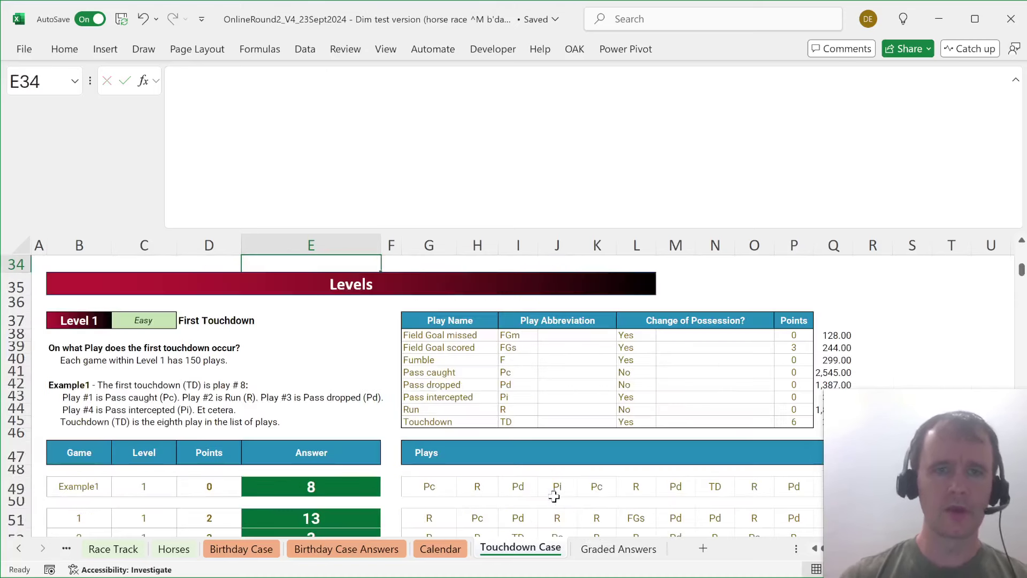
# Review the bonus answers and read the Bonus 4 question belonging to the blank answer cell E30.
pyautogui.press('Up')
pyautogui.press('Up')
pyautogui.press('Up')
pyautogui.press('Up')
pyautogui.press('Down')
pyautogui.press('Down')
pyautogui.press('Delete')
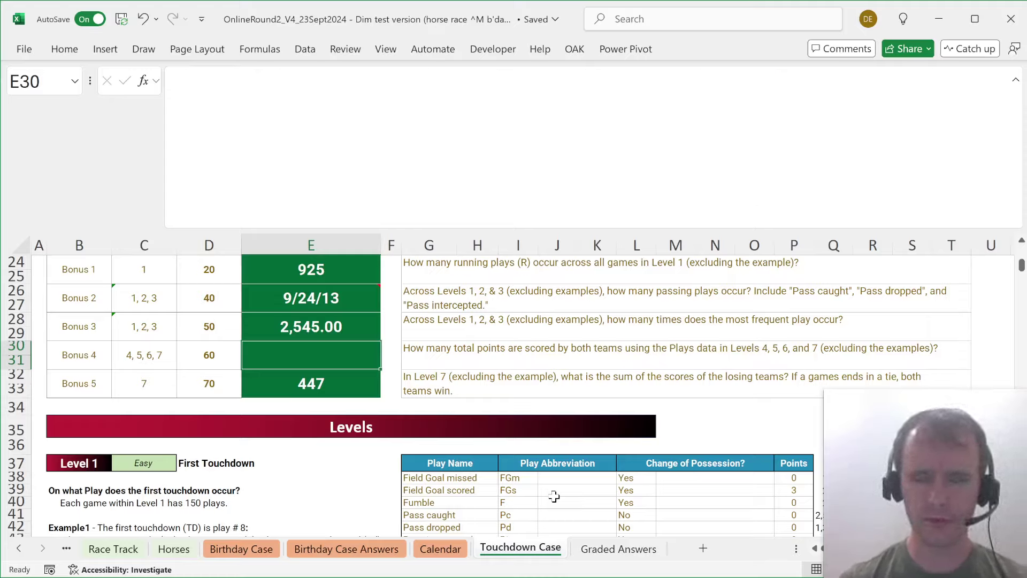
pyautogui.press('alt')
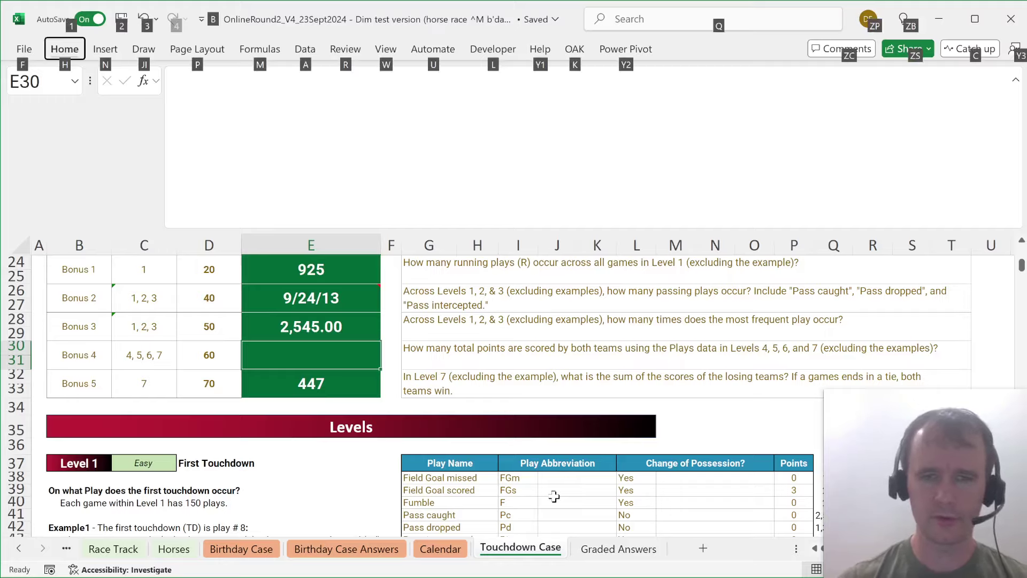
pyautogui.press('Escape')
# Copy the Level 4 play strings in G158:G177, leaving out the example.
pyautogui.press('pagedown')
pyautogui.press('pagedown')
pyautogui.press('pagedown')
pyautogui.press('pagedown')
pyautogui.press('pagedown')
pyautogui.press('pagedown')
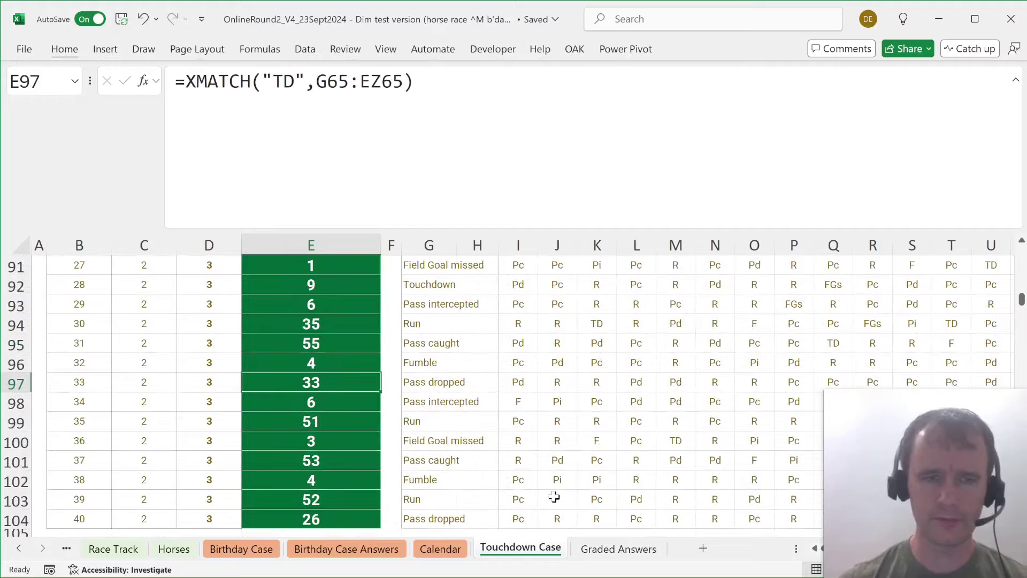
pyautogui.press('Down')
pyautogui.press('Down')
pyautogui.press('Down')
pyautogui.press('Down')
pyautogui.press('Down')
pyautogui.press('Down')
pyautogui.press('Down')
pyautogui.press('Down')
pyautogui.press('Down')
pyautogui.press('Down')
pyautogui.press('Down')
pyautogui.press('Down')
pyautogui.press('Down')
pyautogui.press('Down')
pyautogui.press('Delete')
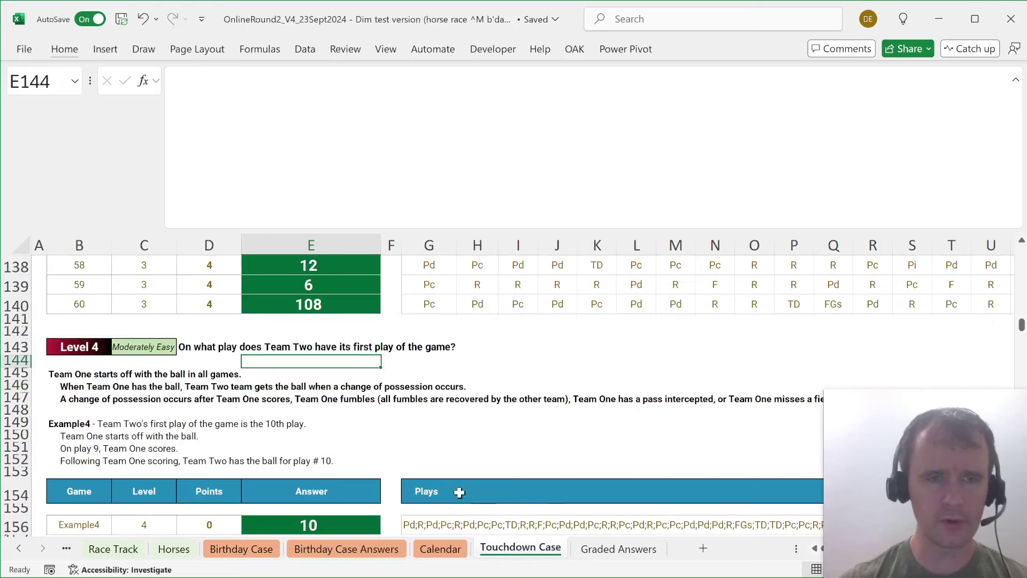
pyautogui.scroll(-4, 455, 465)
pyautogui.scroll(-1, 463, 431)
pyautogui.click(421, 368)
pyautogui.hotkey('ctrl', 'shift', 'Down')
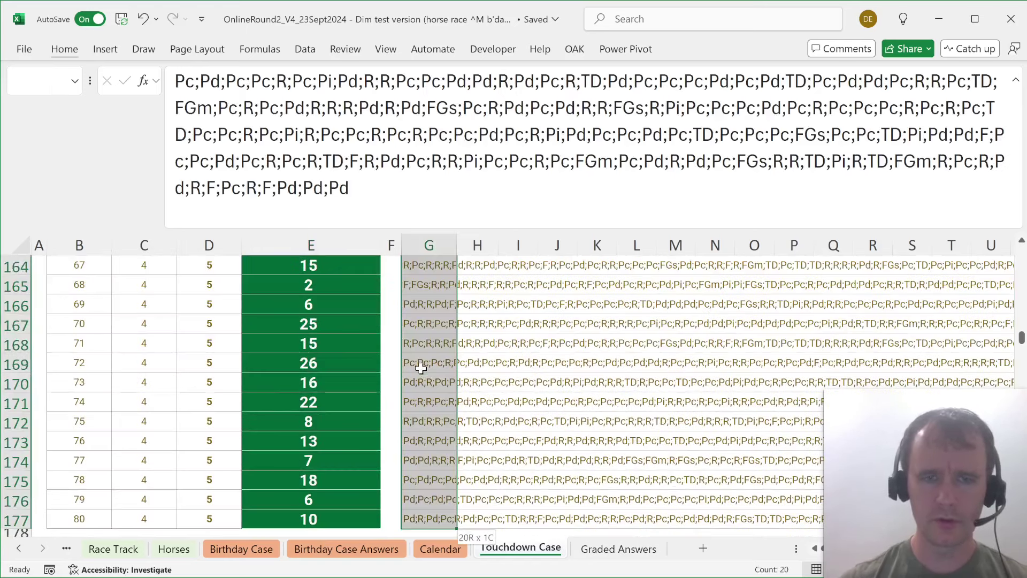
pyautogui.hotkey('ctrl', 'c')
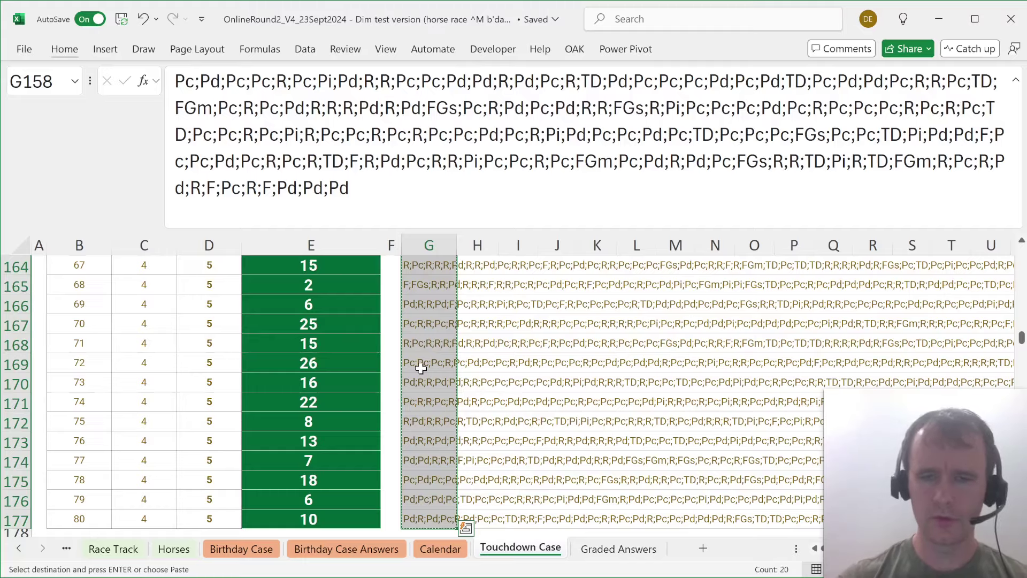
# Paste the Level 4 play strings into the empty area below the last game, starting at B286.
pyautogui.hotkey('ctrl', 'End')
pyautogui.press('Home')
pyautogui.press('Right')
pyautogui.press('Right')
pyautogui.press('Left')
pyautogui.hotkey('ctrl', 'Up')
pyautogui.press('Down')
pyautogui.press('Down')
pyautogui.press('Down')
pyautogui.press('Down')
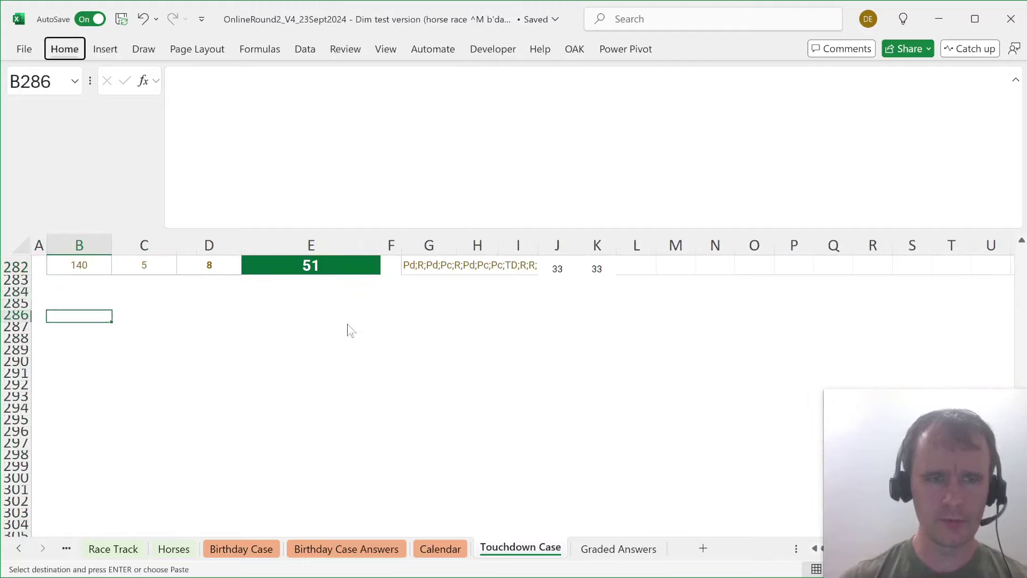
pyautogui.hotkey('ctrl', 'v')
# Copy the Level 5 play strings and paste them as values directly below the Level 4 block, starting at B306.
pyautogui.press('Right')
pyautogui.press('Right')
pyautogui.press('Right')
pyautogui.press('Right')
pyautogui.press('Right')
pyautogui.hotkey('ctrl', 'Up')
pyautogui.hotkey('ctrl', 'Up')
pyautogui.hotkey('ctrl', 'Up')
pyautogui.hotkey('ctrl', 'Up')
pyautogui.hotkey('ctrl', 'Up')
pyautogui.hotkey('ctrl', 'Up')
pyautogui.hotkey('ctrl', 'Up')
pyautogui.hotkey('ctrl', 'Up')
pyautogui.hotkey('ctrl', 'Down')
pyautogui.hotkey('ctrl', 'Down')
pyautogui.hotkey('ctrl', 'Down')
pyautogui.hotkey('ctrl', 'Down')
pyautogui.hotkey('ctrl', 'Down')
pyautogui.press('Down')
pyautogui.press('Down')
pyautogui.press('Down')
pyautogui.press('Down')
pyautogui.press('Down')
pyautogui.press('Down')
pyautogui.press('Down')
pyautogui.press('Down')
pyautogui.press('Down')
pyautogui.press('Down')
pyautogui.press('Down')
pyautogui.press('Down')
pyautogui.press('Down')
pyautogui.press('Down')
pyautogui.hotkey('ctrl', 'Left')
pyautogui.hotkey('ctrl', 'Down')
pyautogui.press('Down')
pyautogui.hotkey('ctrl', 'alt', 'v')
pyautogui.press('v')
pyautogui.press('Return')
# Copy the Level 6 play strings in I226:I245.
pyautogui.hotkey('ctrl', 'Up')
pyautogui.hotkey('ctrl', 'Up')
pyautogui.press('Right')
pyautogui.press('Right')
pyautogui.press('Right')
pyautogui.press('Right')
pyautogui.press('Right')
pyautogui.hotkey('ctrl', 'Up')
pyautogui.hotkey('ctrl', 'Up')
pyautogui.hotkey('ctrl', 'Up')
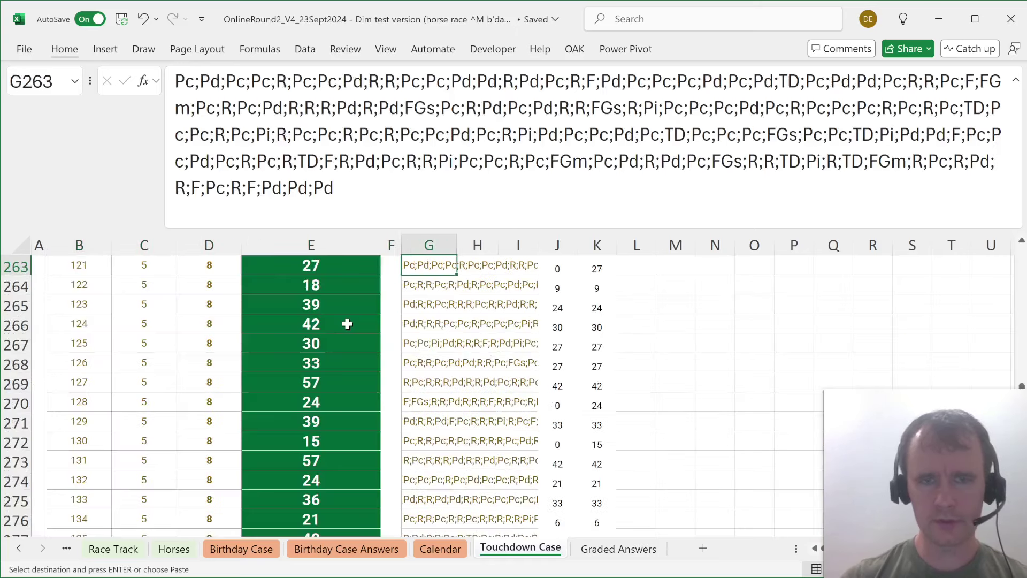
pyautogui.hotkey('ctrl', 'Up')
pyautogui.hotkey('ctrl', 'Up')
pyautogui.press('Right')
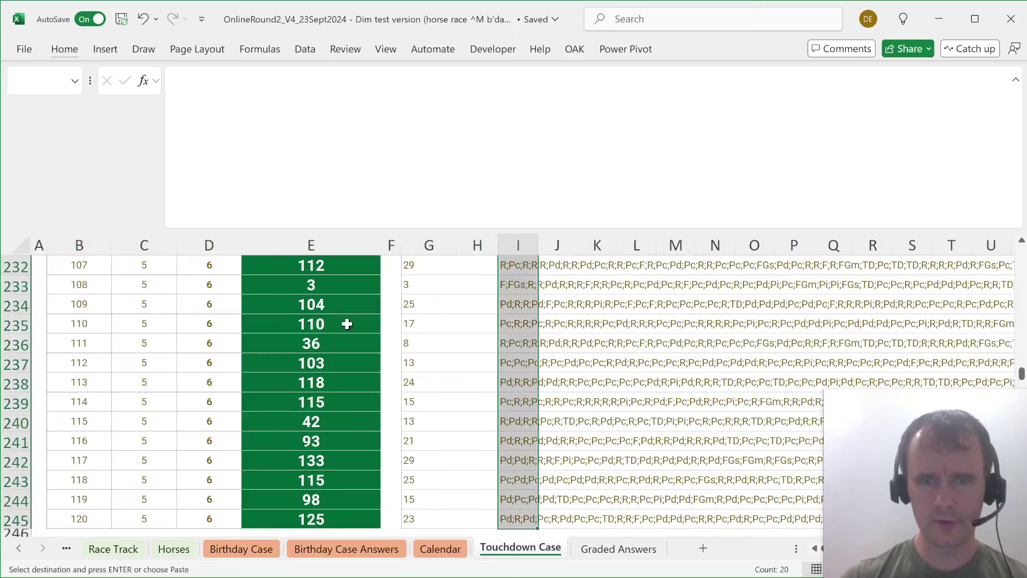
pyautogui.press('Right')
pyautogui.hotkey('ctrl', 'shift', 'Down')
pyautogui.hotkey('ctrl', 'c')
# Paste the Level 6 play strings directly below the Level 5 block, starting at B326.
pyautogui.press('pagedown')
pyautogui.hotkey('ctrl', 'Down')
pyautogui.hotkey('ctrl', 'Down')
pyautogui.hotkey('ctrl', 'Left')
pyautogui.hotkey('ctrl', 'Down')
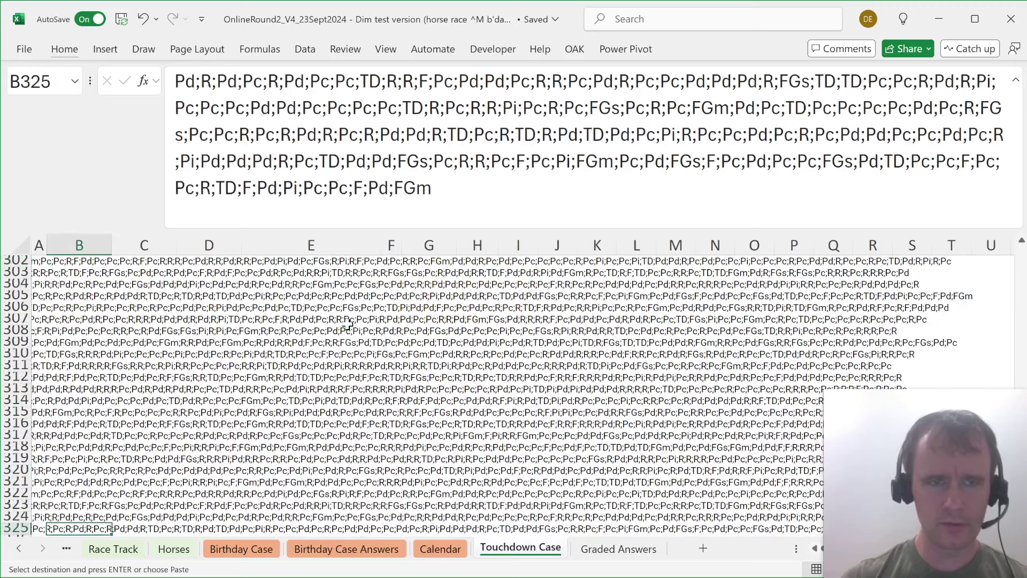
pyautogui.press('Down')
# Copy the Level 7 play strings in G263:G282.
pyautogui.hotkey('ctrl', 'Up')
pyautogui.hotkey('ctrl', 'Up')
pyautogui.hotkey('ctrl', 'Up')
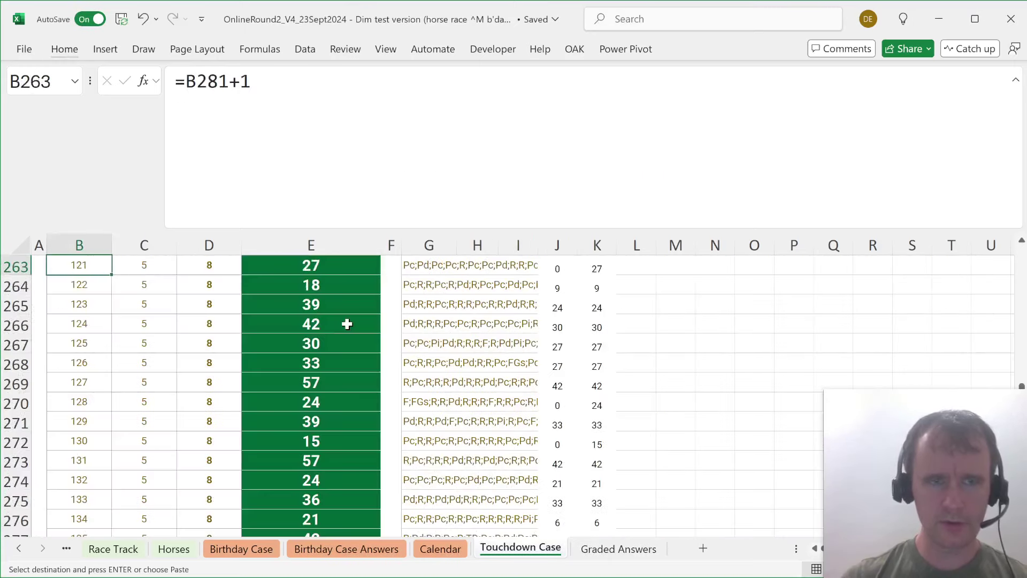
pyautogui.hotkey('ctrl', 'Right')
pyautogui.hotkey('ctrl', 'Right')
pyautogui.hotkey('ctrl', 'shift', 'Down')
pyautogui.hotkey('ctrl', 'c')
# Paste the Level 7 play strings at the end of the stacked list, starting at B346.
pyautogui.hotkey('ctrl', 'Left')
pyautogui.hotkey('ctrl', 'Left')
pyautogui.hotkey('ctrl', 'Down')
pyautogui.hotkey('ctrl', 'Down')
pyautogui.hotkey('ctrl', 'Down')
pyautogui.hotkey('ctrl', 'Down')
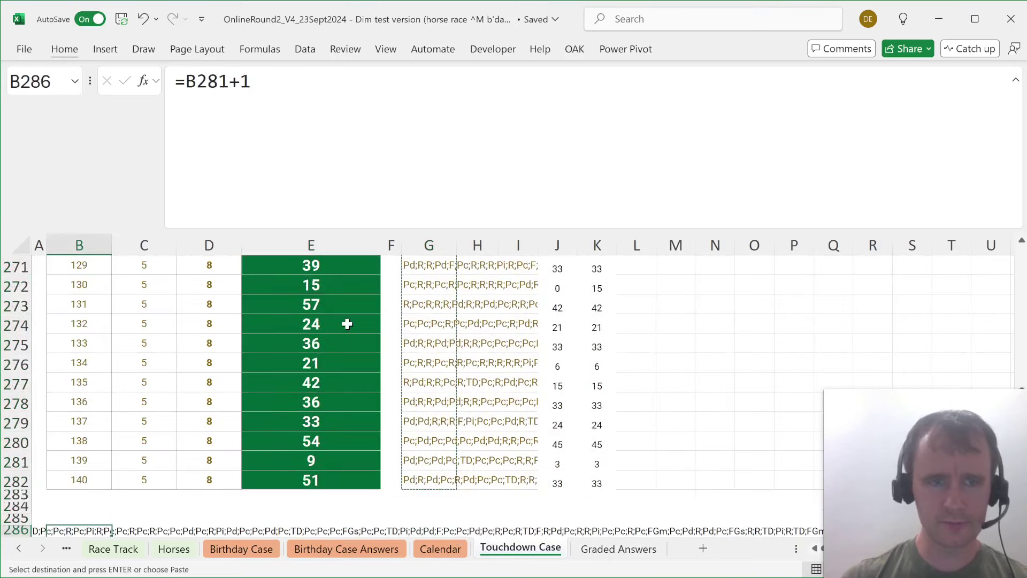
pyautogui.hotkey('ctrl', 'Up')
pyautogui.press('Down')
pyautogui.hotkey('ctrl', 'v')
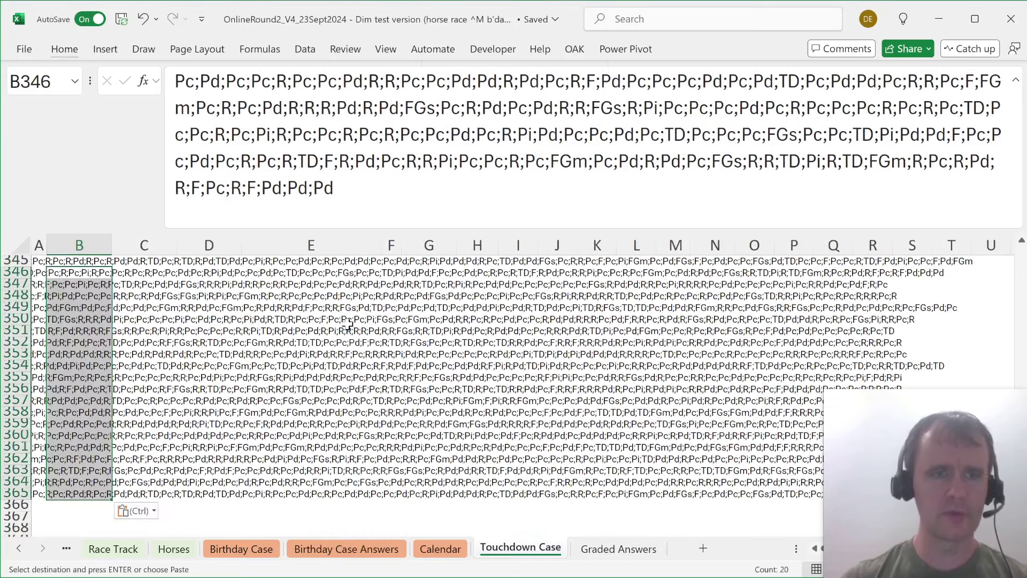
# Go to cell C286, beside the first play string of the stacked list.
pyautogui.hotkey('ctrl', 'Up')
pyautogui.press('Up')
pyautogui.press('Up')
pyautogui.press('Down')
pyautogui.press('Down')
pyautogui.press('Right')
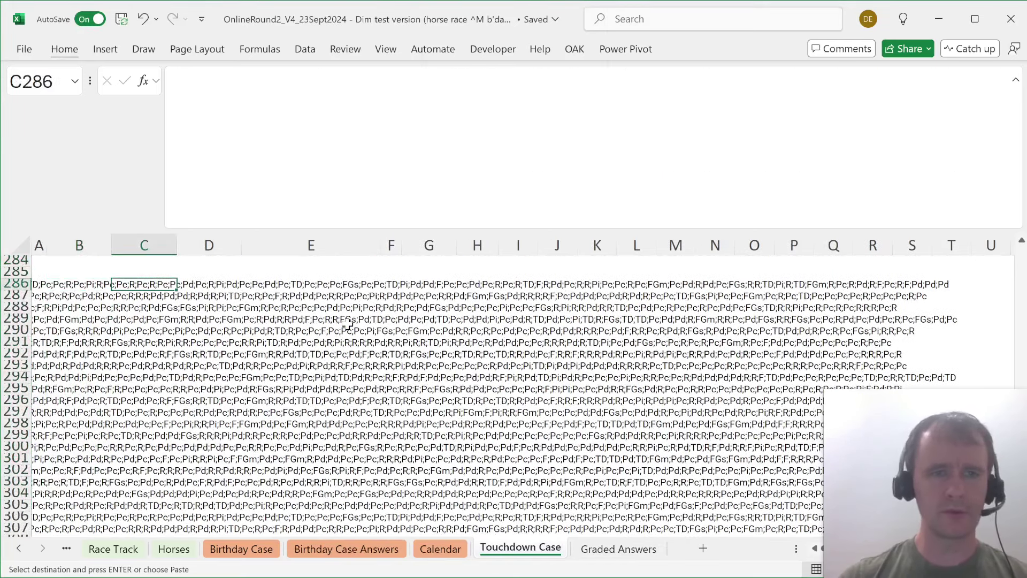
pyautogui.write('=tex')
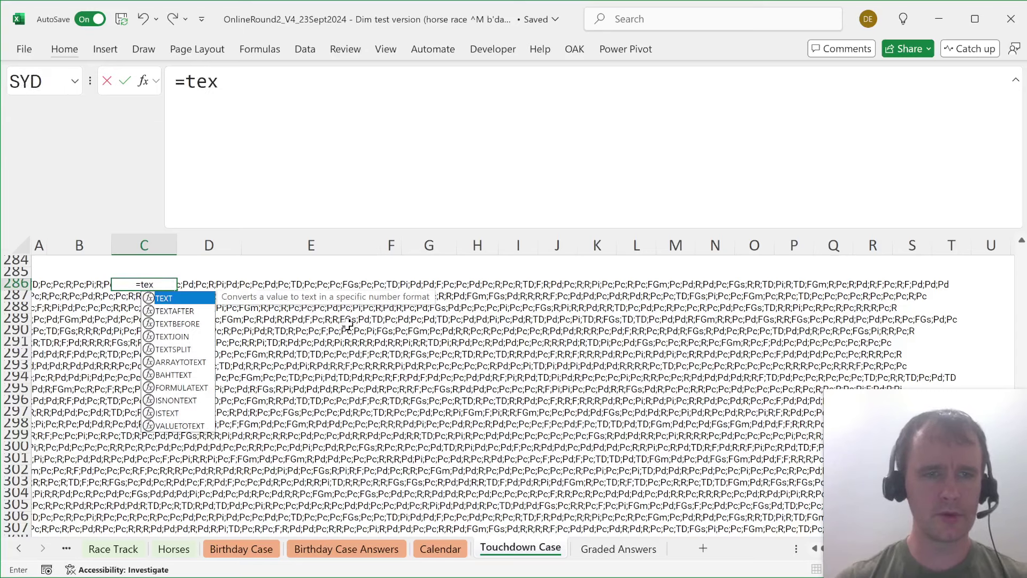
pyautogui.press('Escape')
pyautogui.press('Escape')
# Enter =SUM(XLOOKUP(TEXTSPLIT(B286,";"),abb,pts)) in C286 to total the points of the first game.
pyautogui.write('=sum(')
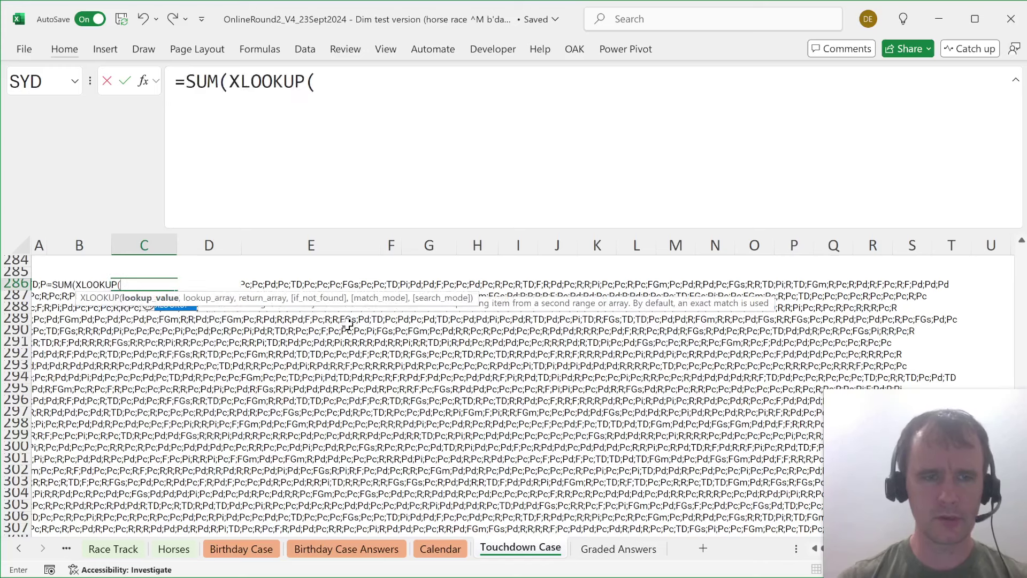
pyautogui.write('xlookup(texts')
pyautogui.press('Tab')
pyautogui.press('Left')
pyautogui.write(',";"),')
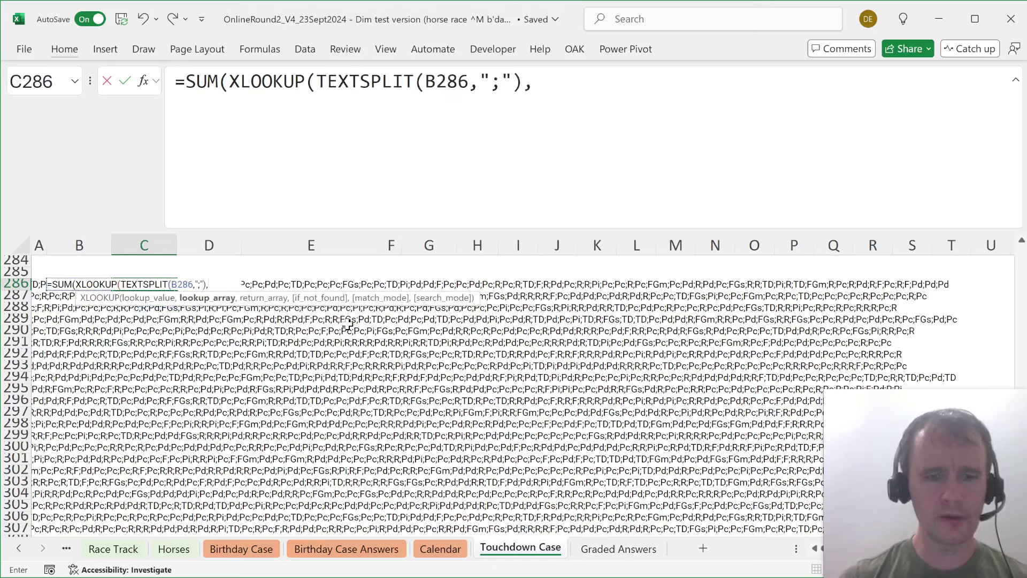
pyautogui.write('abb,pts)')
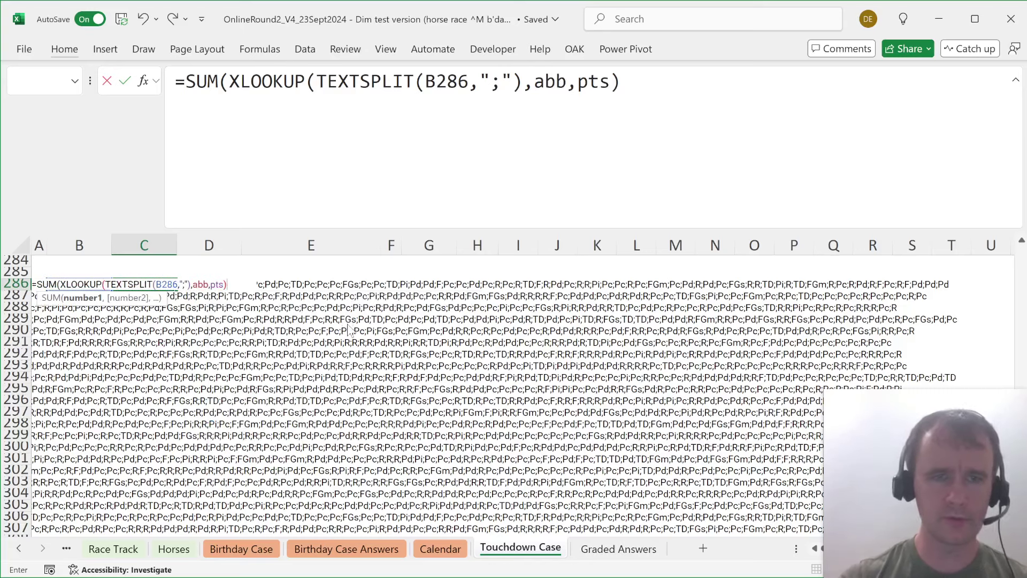
pyautogui.press('Return')
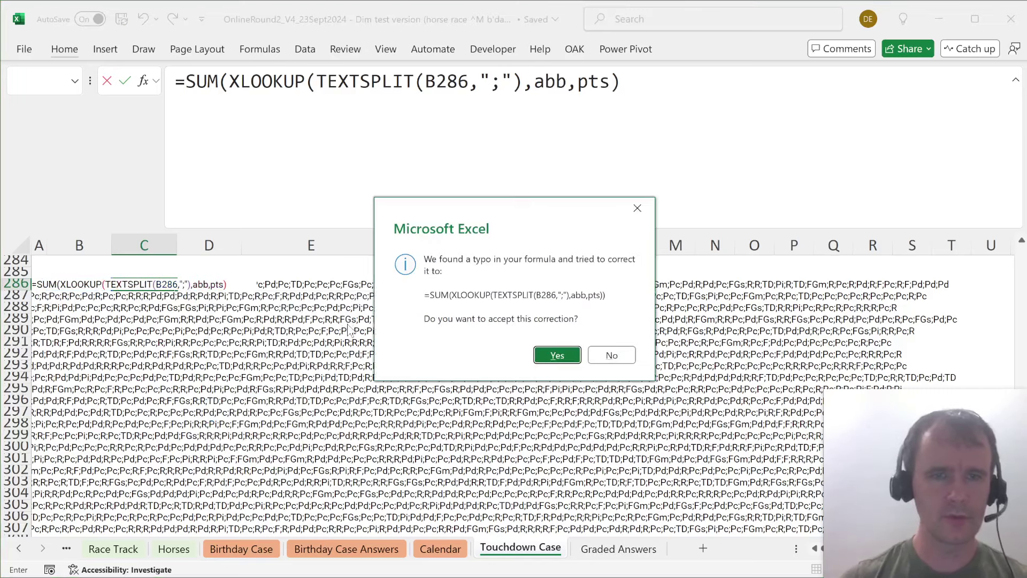
pyautogui.press('Return')
# Fill the C286 points formula down to row 365 and return to the blank cell C285 above it.
pyautogui.hotkey('ctrl', 'Down')
pyautogui.press('Right')
pyautogui.hotkey('ctrl', 'shift', 'Up')
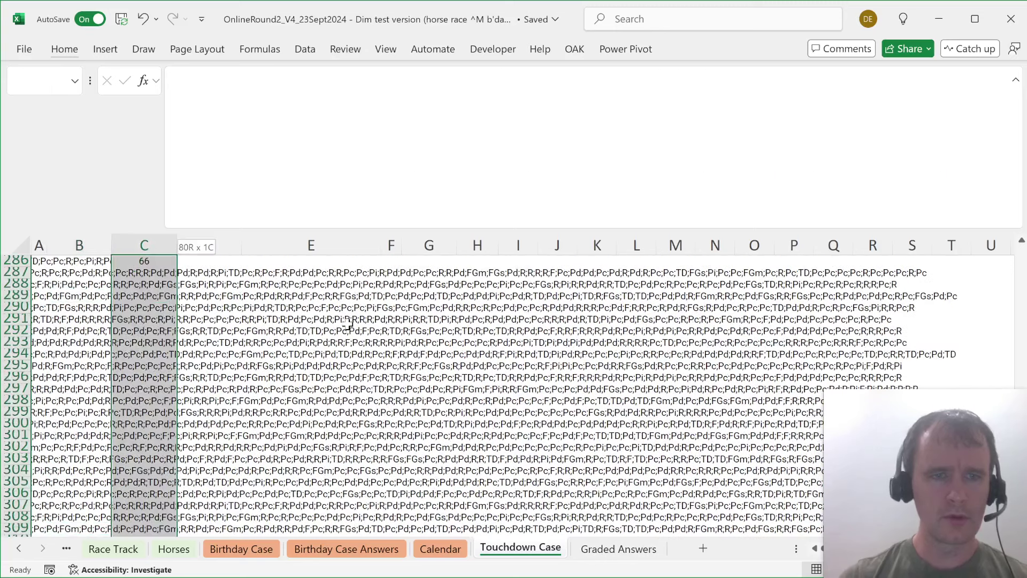
pyautogui.hotkey('ctrl', 'd')
pyautogui.press('Return')
pyautogui.press('Up')
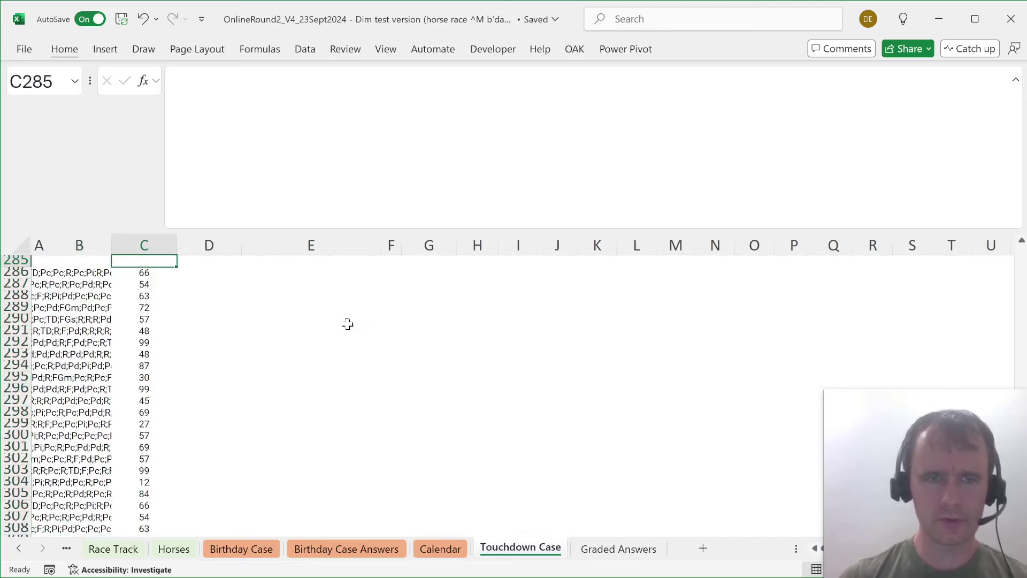
# Try to total the game points in C285 with =SUM(C285:C365).
pyautogui.write('=sum')
pyautogui.press('Tab')
pyautogui.press('Left')
pyautogui.write('=sum')
pyautogui.press('Tab')
pyautogui.hotkey('ctrl', 'shift', 'Down')
pyautogui.press('Return')
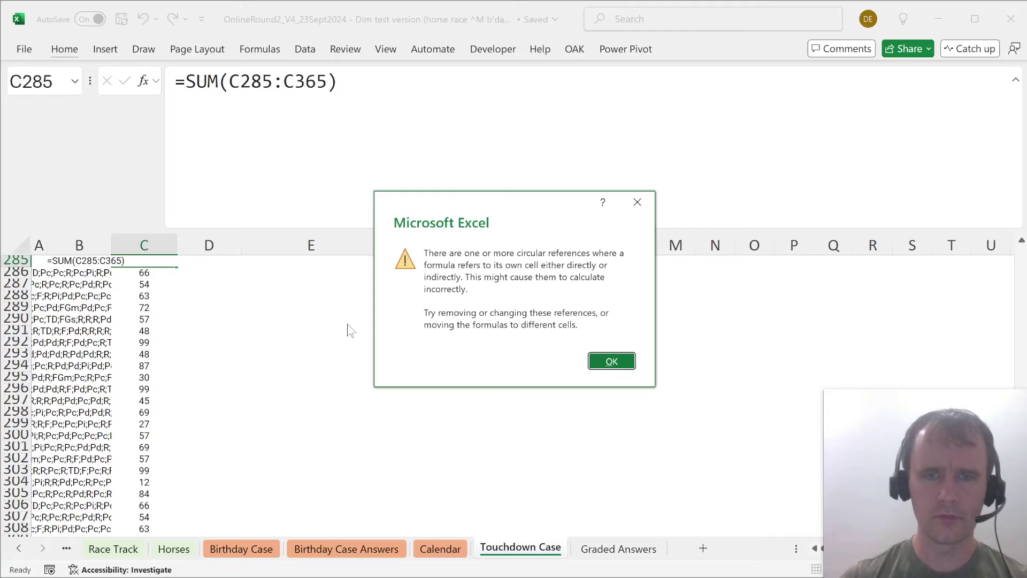
pyautogui.press('Return')
# Replace the C285 formula with a SUM over the game points from C286 down to C365.
pyautogui.press('Up')
pyautogui.write('=sum')
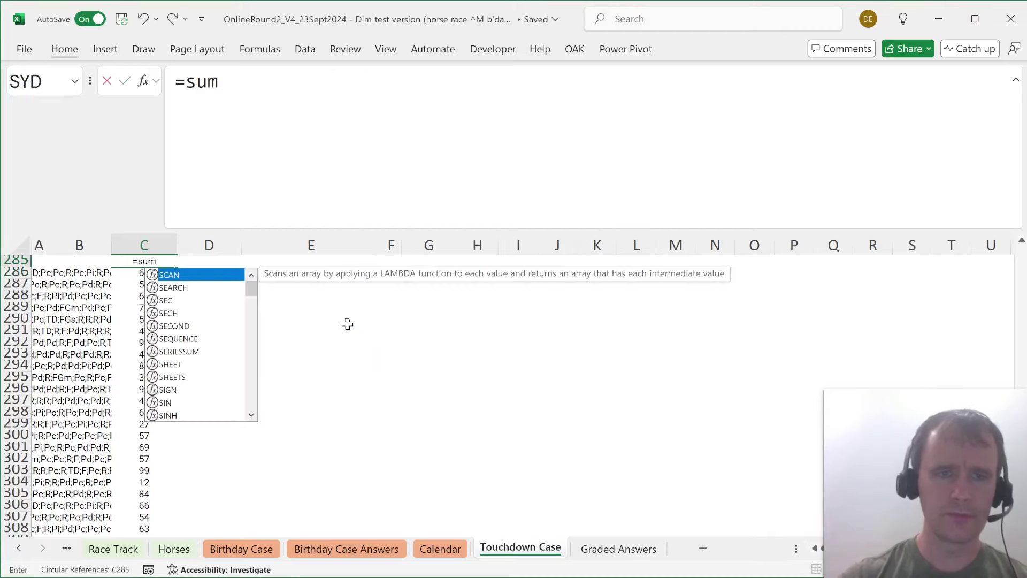
pyautogui.press('Tab')
pyautogui.press('Down')
pyautogui.hotkey('ctrl', 'shift', 'Down')
pyautogui.press('Return')
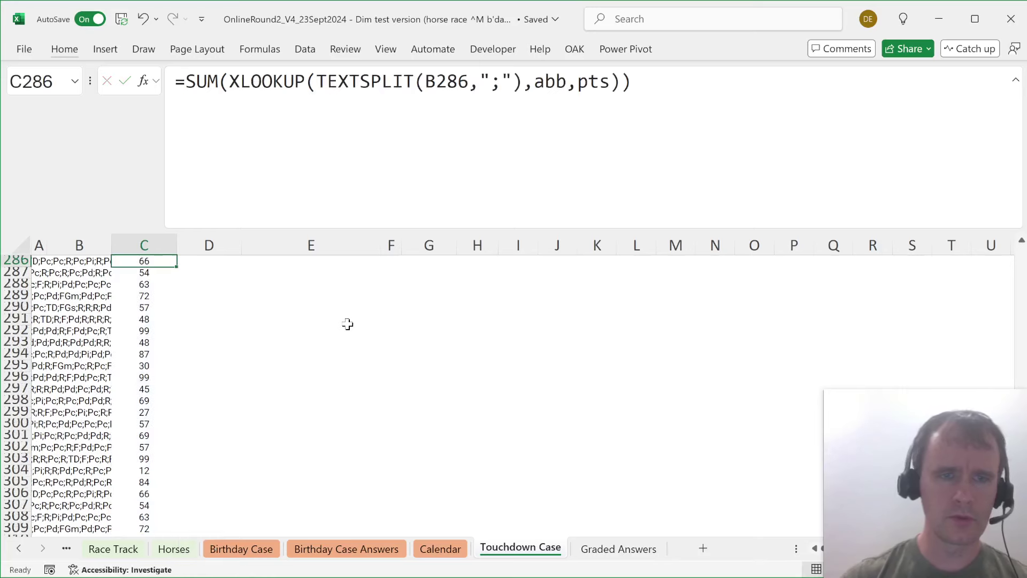
# Cut the whole SUM formula text out of C285 and leave the cell empty.
pyautogui.press('Up')
pyautogui.press('F2')
pyautogui.hotkey('shift', 'Home')
pyautogui.press('BackSpace')
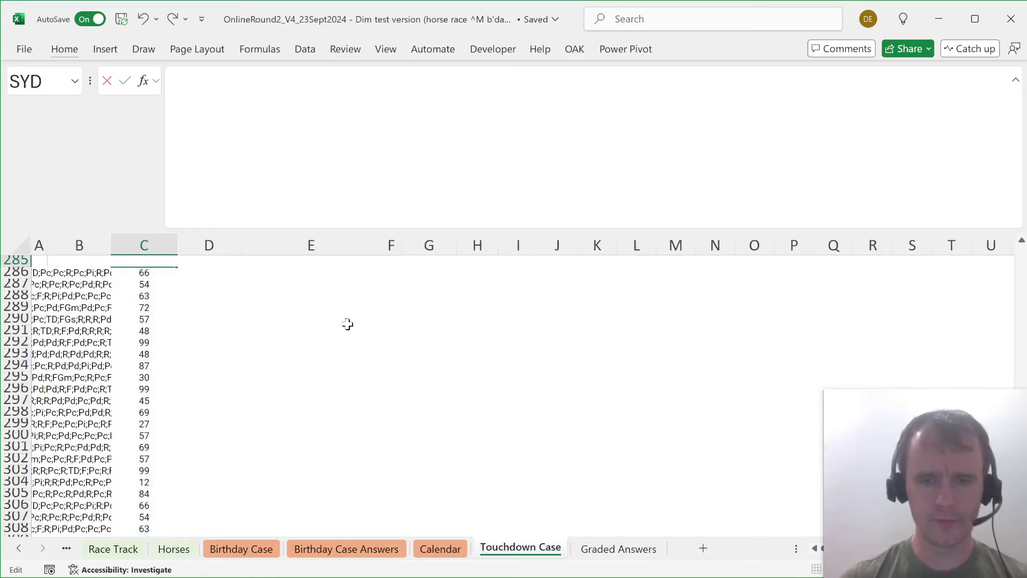
pyautogui.press('Return')
# Enter 4884 as the Bonus 4 answer in E30 of the Bonus Questions table.
pyautogui.hotkey('ctrl', 'Home')
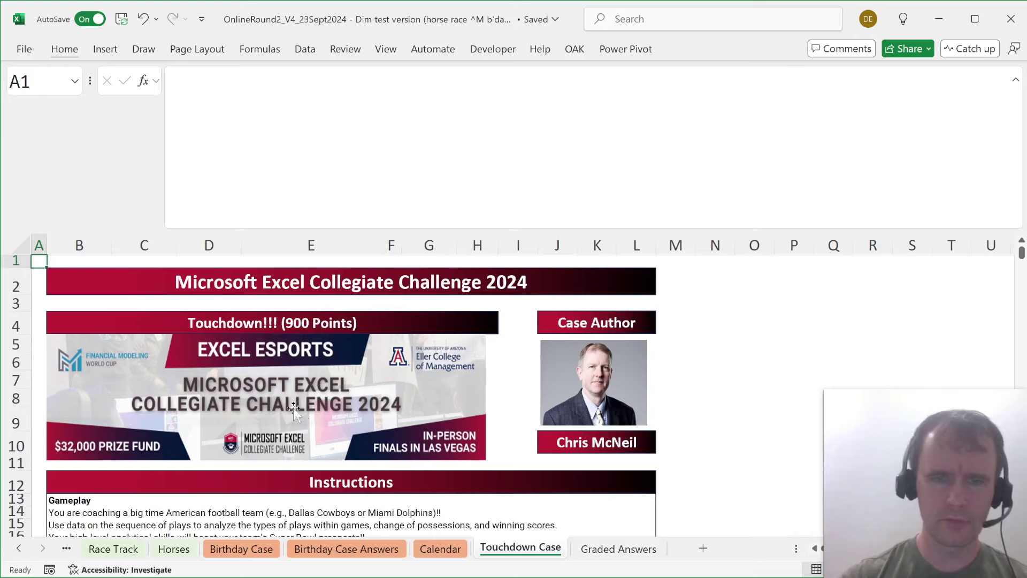
pyautogui.scroll(-6, 295, 423)
pyautogui.click(309, 444)
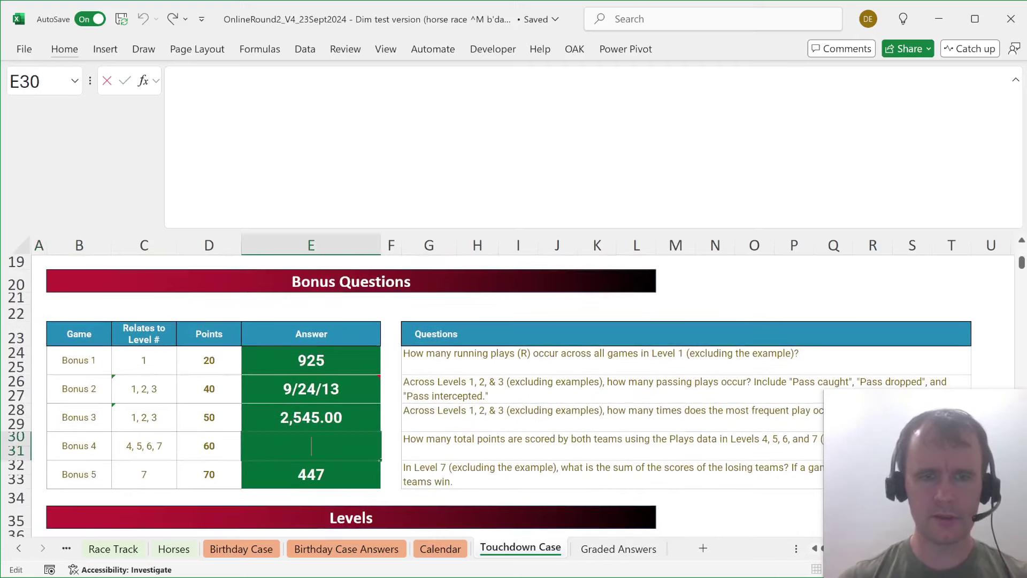
pyautogui.write('4884')
pyautogui.press('Return')
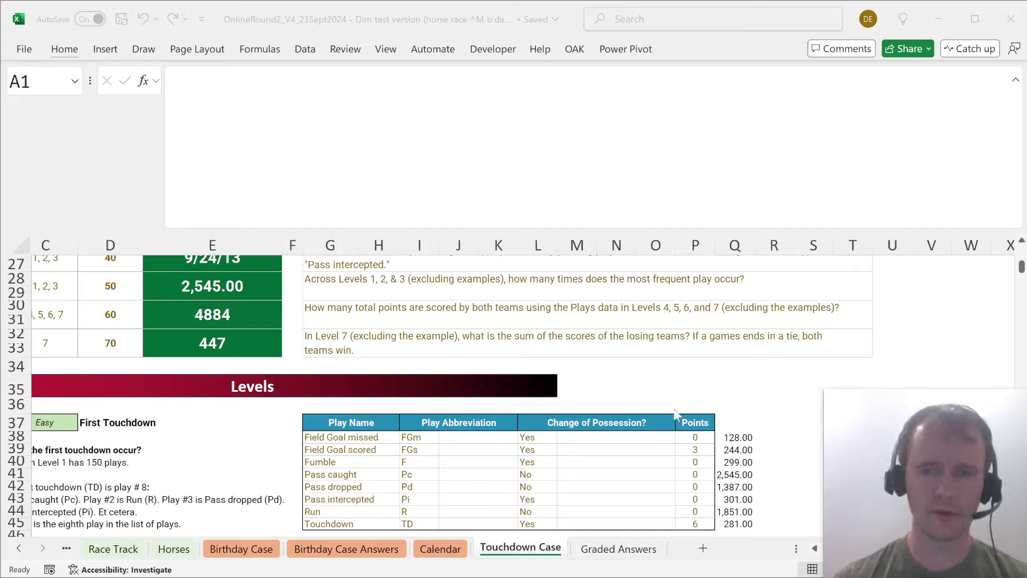
# Make the three COUNTIFS ranges in the Q38 formula absolute: $G$51:$EZ$70, $I$85:$FB$104 and $G$121:$EZ$140.
pyautogui.click(723, 440)
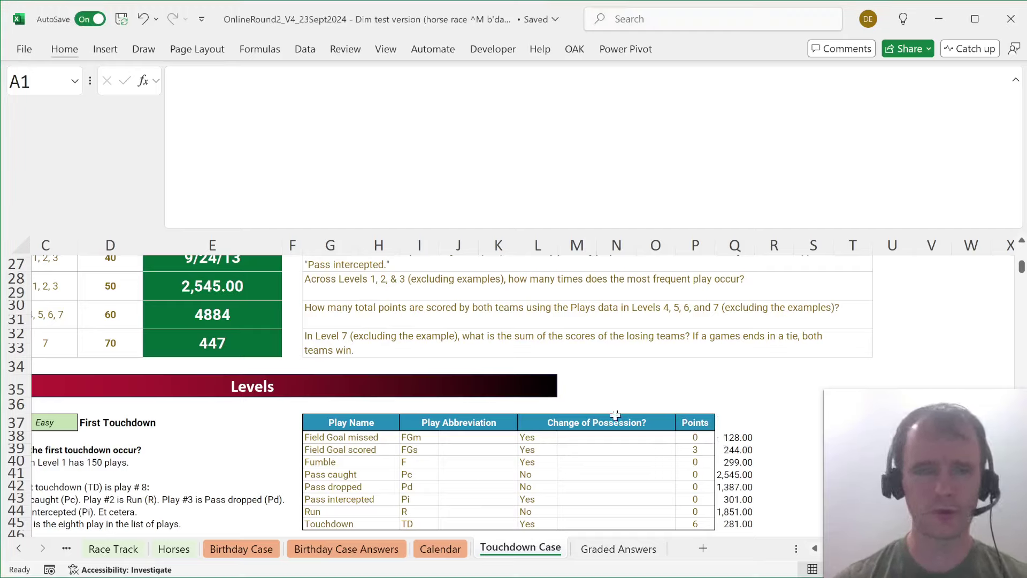
pyautogui.click(237, 287)
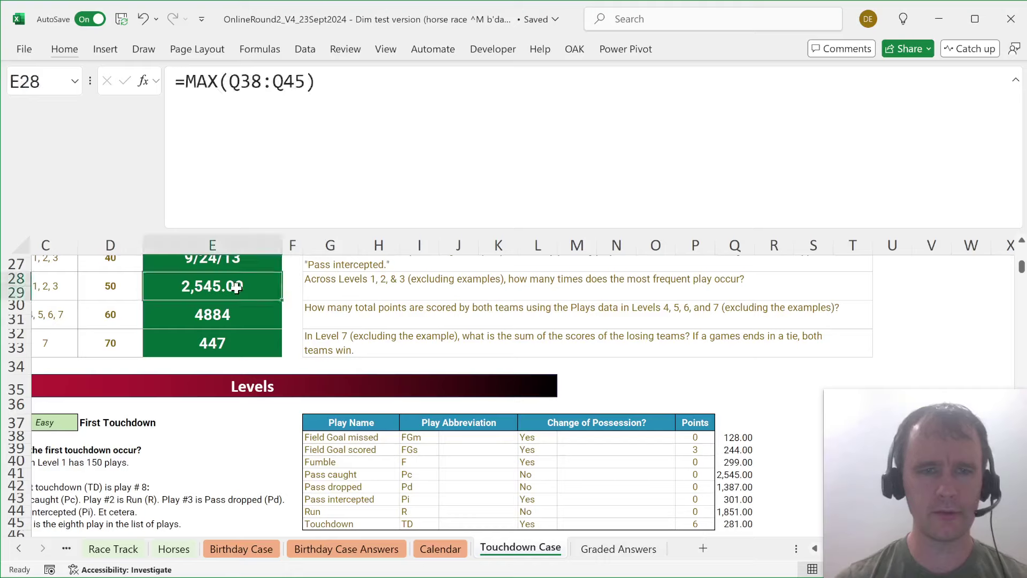
pyautogui.click(735, 437)
pyautogui.click(305, 81)
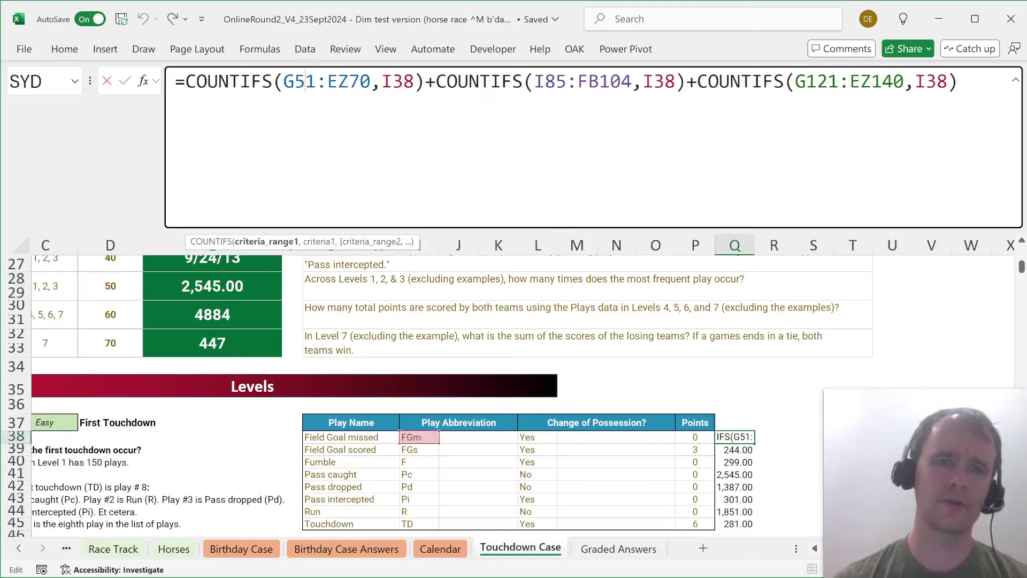
pyautogui.moveTo(305, 81); pyautogui.dragTo(338, 81)
pyautogui.press('F4')
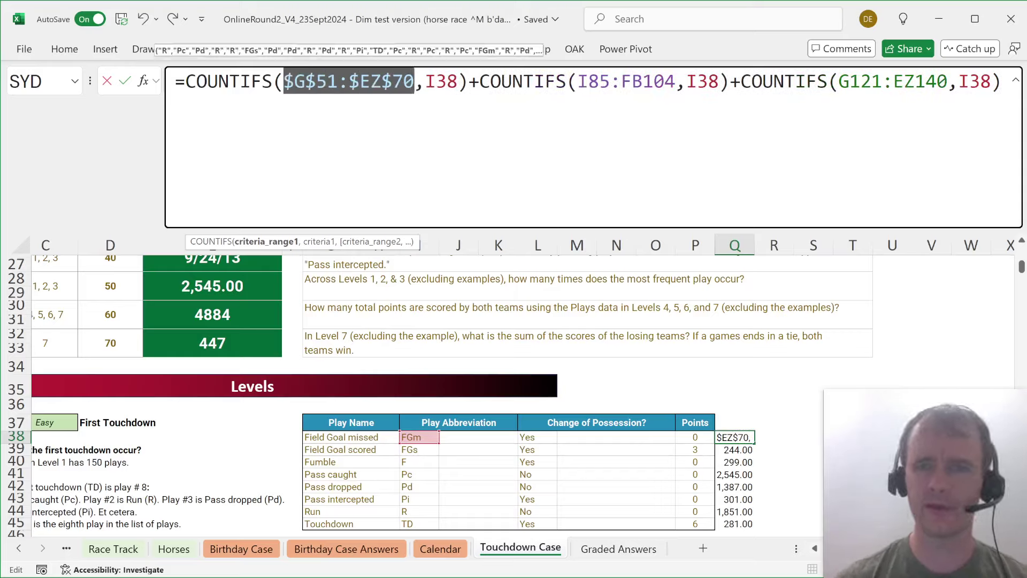
pyautogui.moveTo(599, 81); pyautogui.dragTo(633, 81)
pyautogui.press('F4')
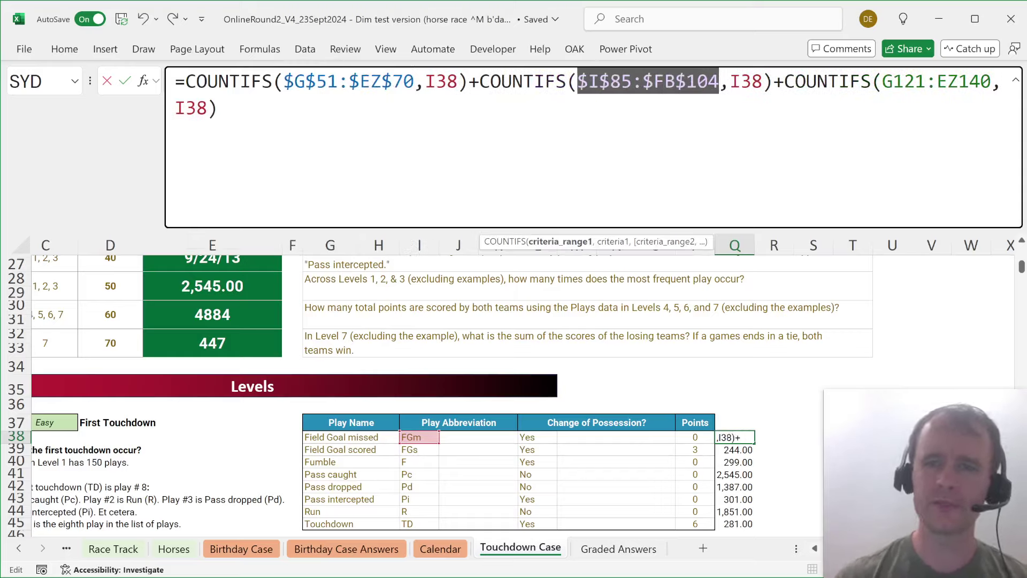
pyautogui.moveTo(916, 81); pyautogui.dragTo(958, 82)
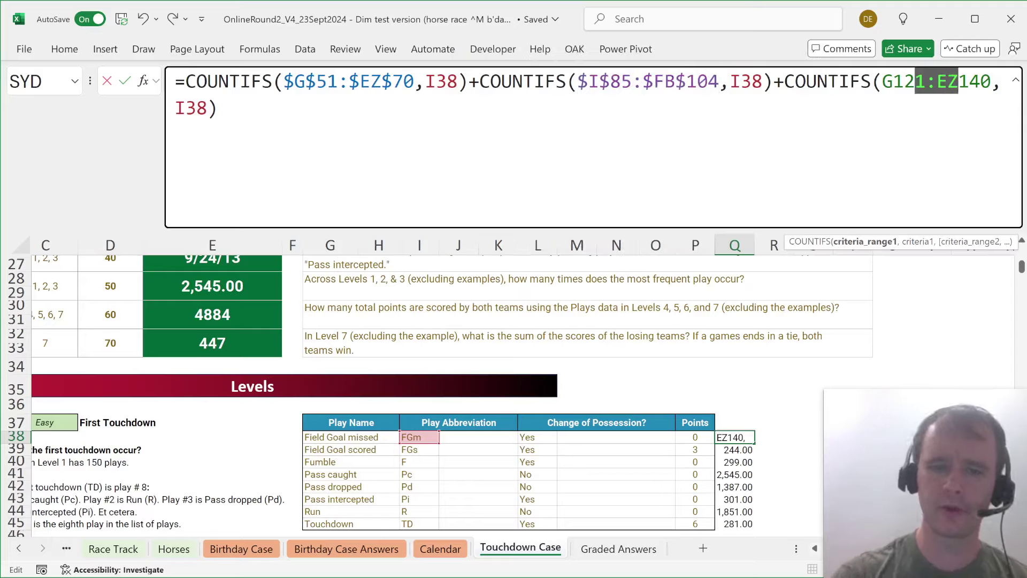
pyautogui.press('F4')
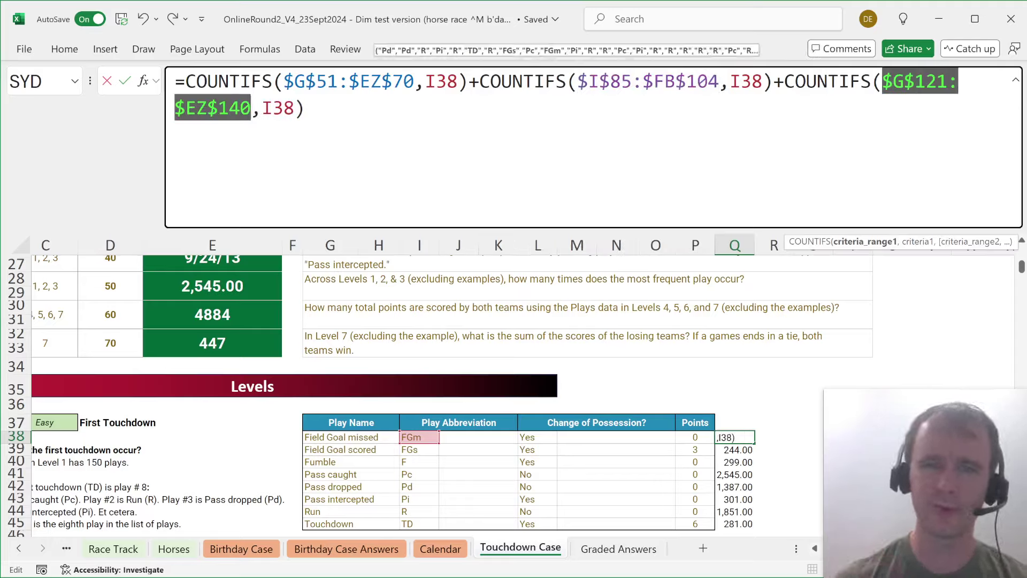
pyautogui.press('Return')
# Fill the corrected Q38 play-count formula down to Q45.
pyautogui.press('Up')
pyautogui.hotkey('ctrl', 'shift', 'Down')
pyautogui.hotkey('ctrl', 'd')
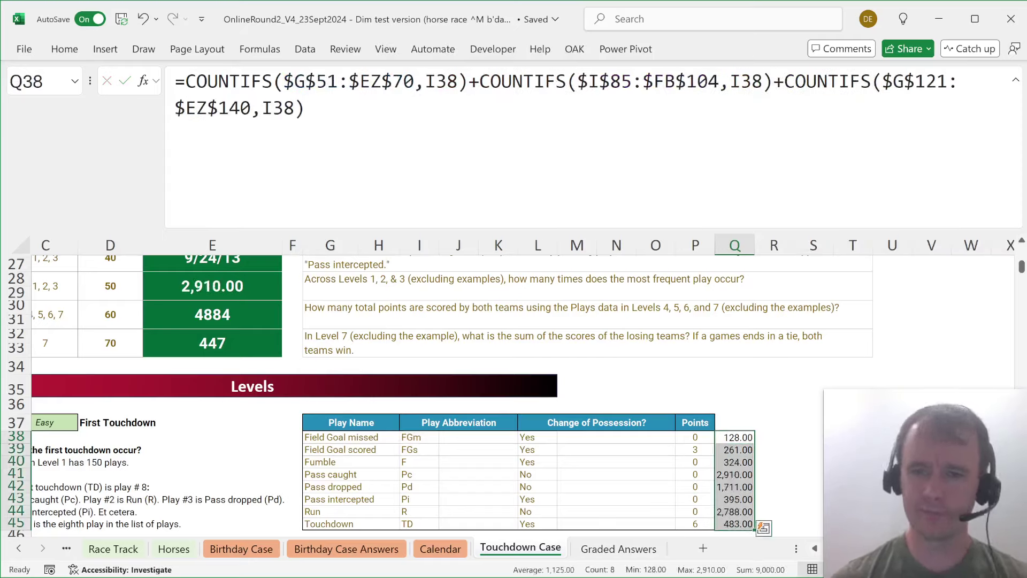
pyautogui.hotkey('ctrl', 'z')
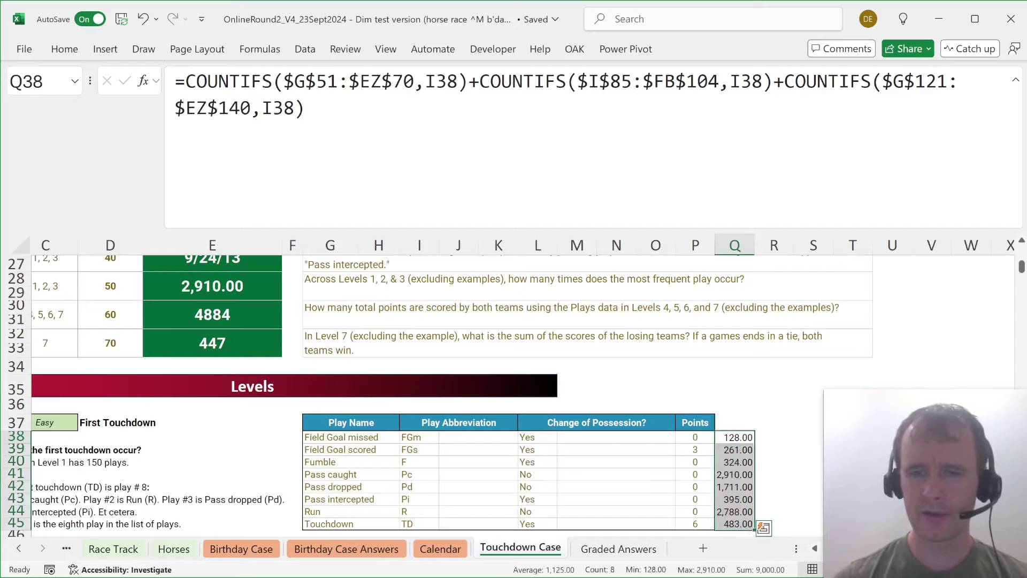
pyautogui.hotkey('ctrl', 'pagedown')
pyautogui.hotkey('ctrl', 'pageup')
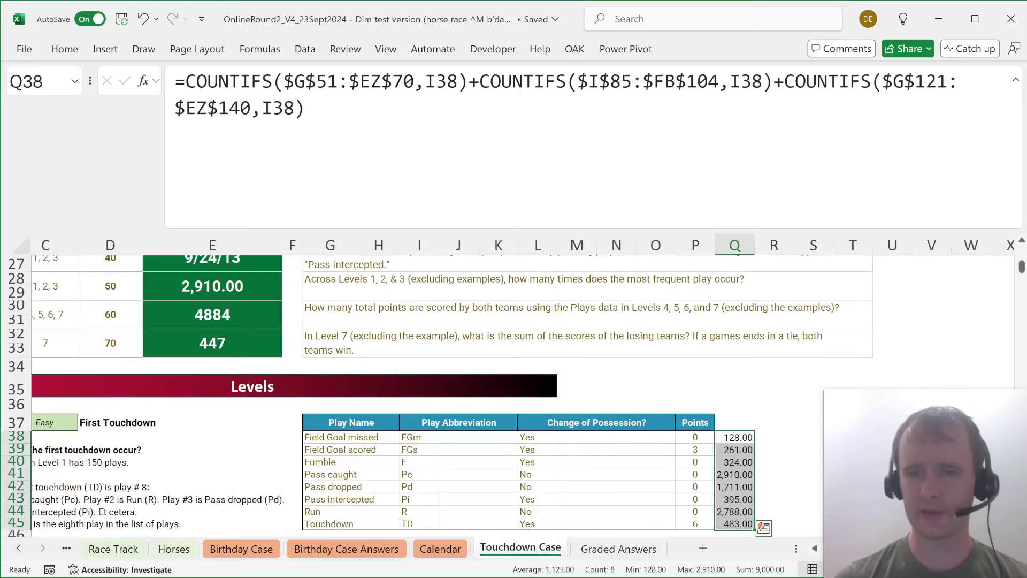
# Copy the Q38 formula text and paste it unchanged into R38.
pyautogui.hotkey('shift', 'BackSpace')
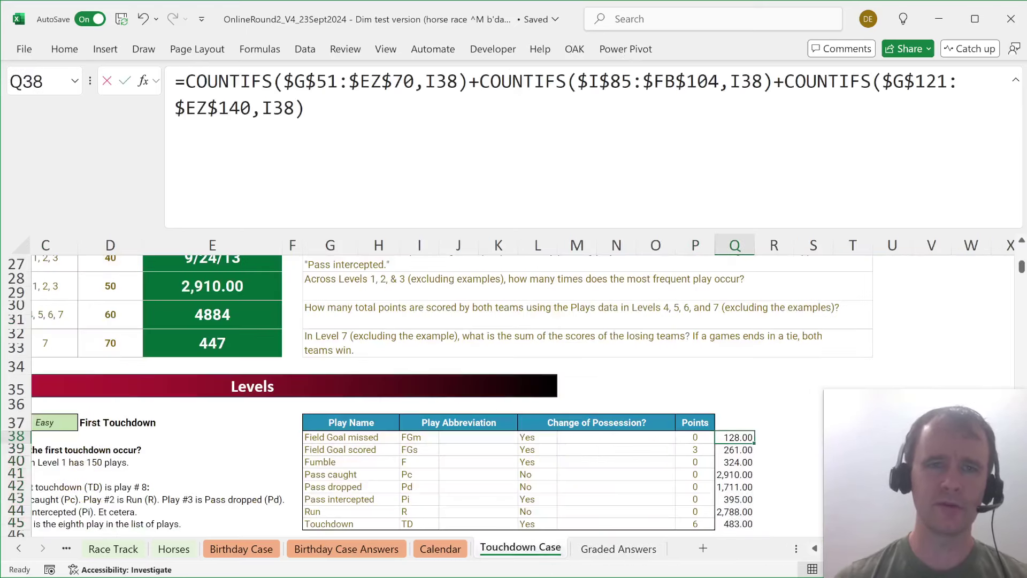
pyautogui.moveTo(304, 108); pyautogui.dragTo(39, 41)
pyautogui.hotkey('ctrl', 'c')
pyautogui.press('Tab')
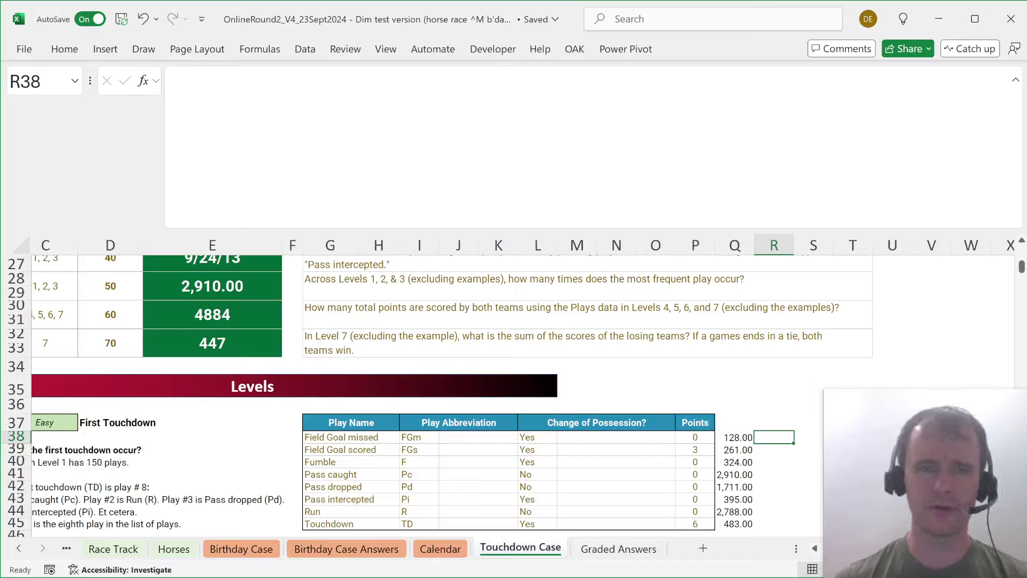
pyautogui.press('F2')
pyautogui.hotkey('ctrl', 'v')
# Replace all three I38 criteria in the R38 formula with the named range abb so it spills down the column.
pyautogui.click(458, 81)
pyautogui.hotkey('ctrl', 'shift', 'Left')
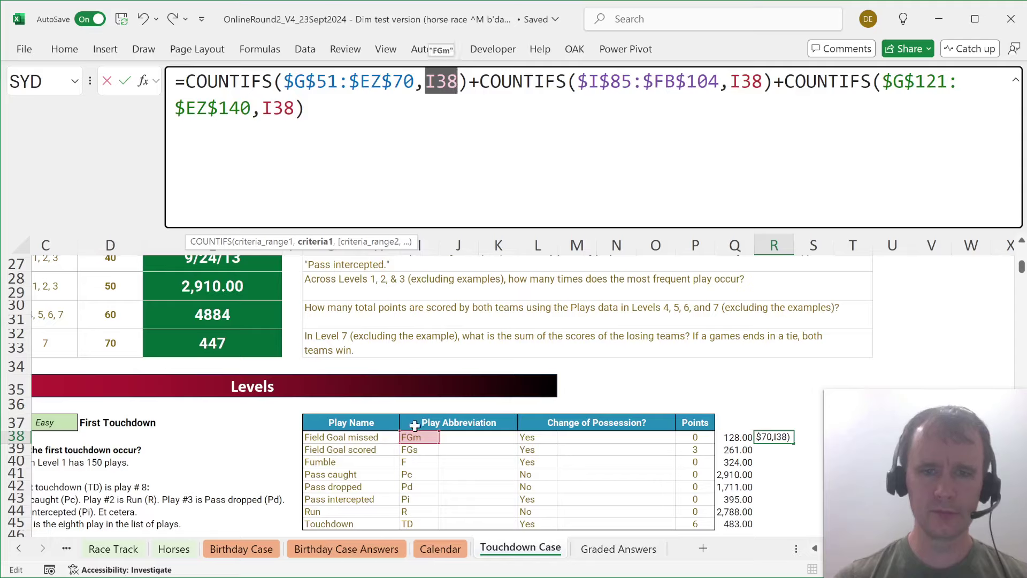
pyautogui.moveTo(419, 437); pyautogui.dragTo(420, 525)
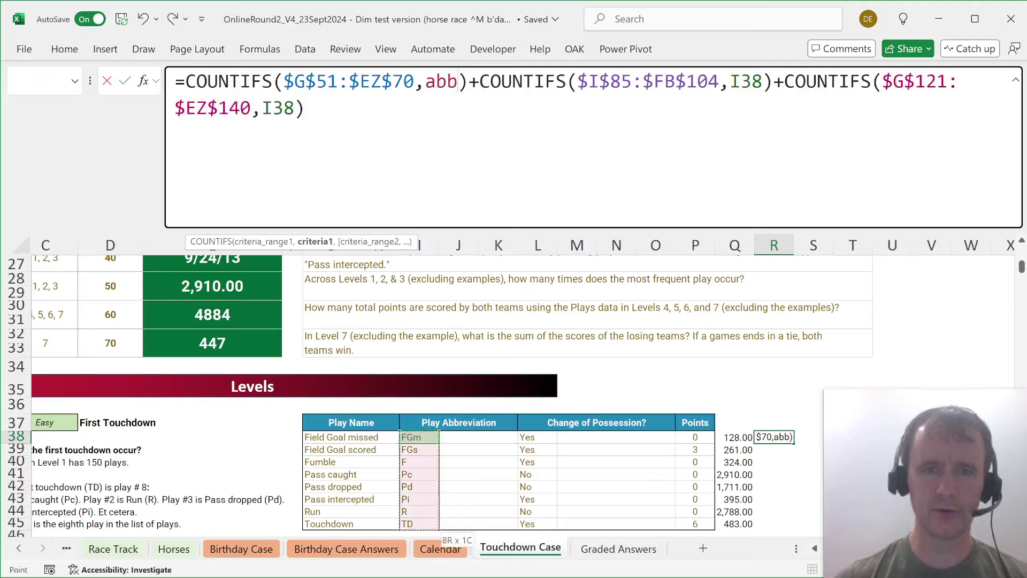
pyautogui.doubleClick(746, 81)
pyautogui.write('abb')
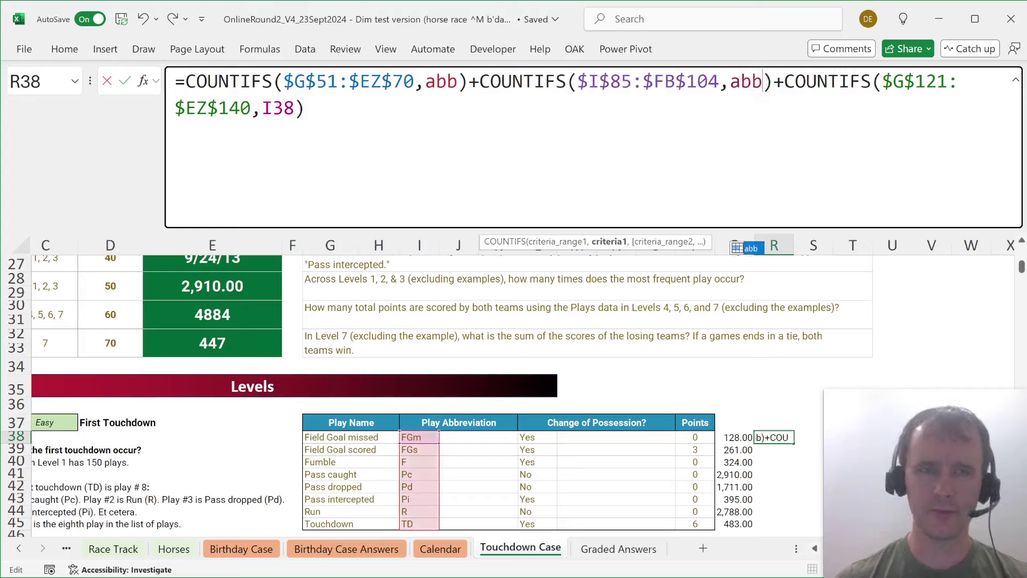
pyautogui.doubleClick(278, 108)
pyautogui.write('abb')
pyautogui.press('Return')
pyautogui.press('Up')
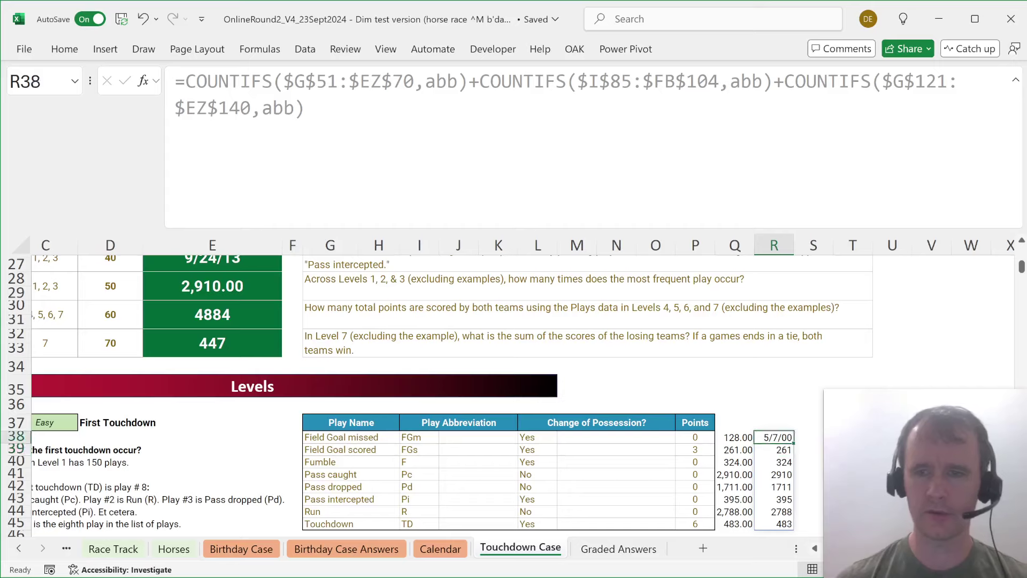
# Apply the number format of Q38 to the spilled counts in R38:R45 with Paste Special Formats.
pyautogui.press('Left')
pyautogui.hotkey('ctrl', 'c')
pyautogui.press('Right')
pyautogui.hotkey('ctrl', 'shift', 'Down')
pyautogui.press('alt')
pyautogui.press('e')
pyautogui.press('s')
pyautogui.press('t')
pyautogui.press('Return')
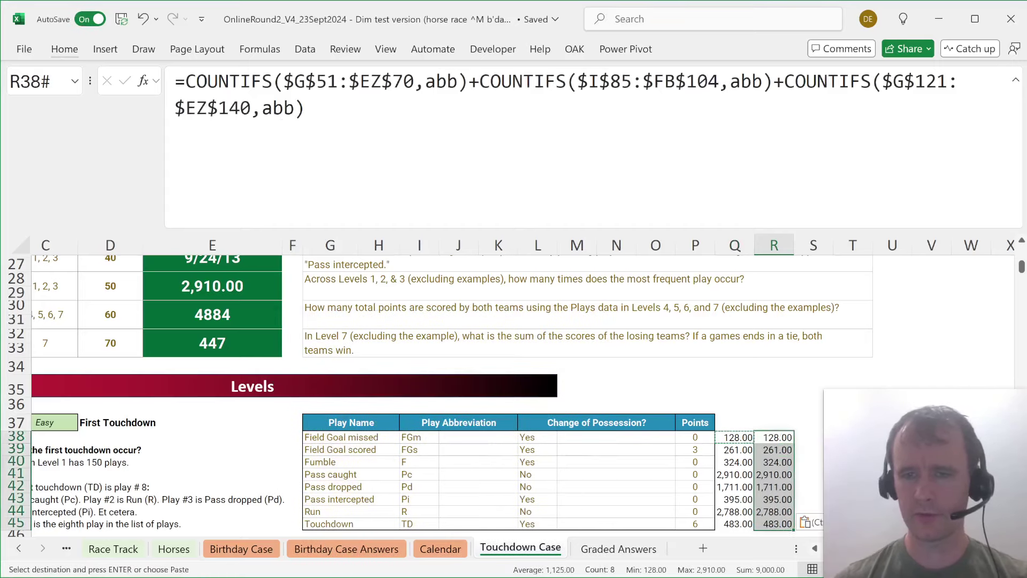
# Reduce the counts in Q38:R45 to zero decimal places.
pyautogui.hotkey('shift', 'Left')
pyautogui.hotkey('alt', 'h')
pyautogui.press('9')
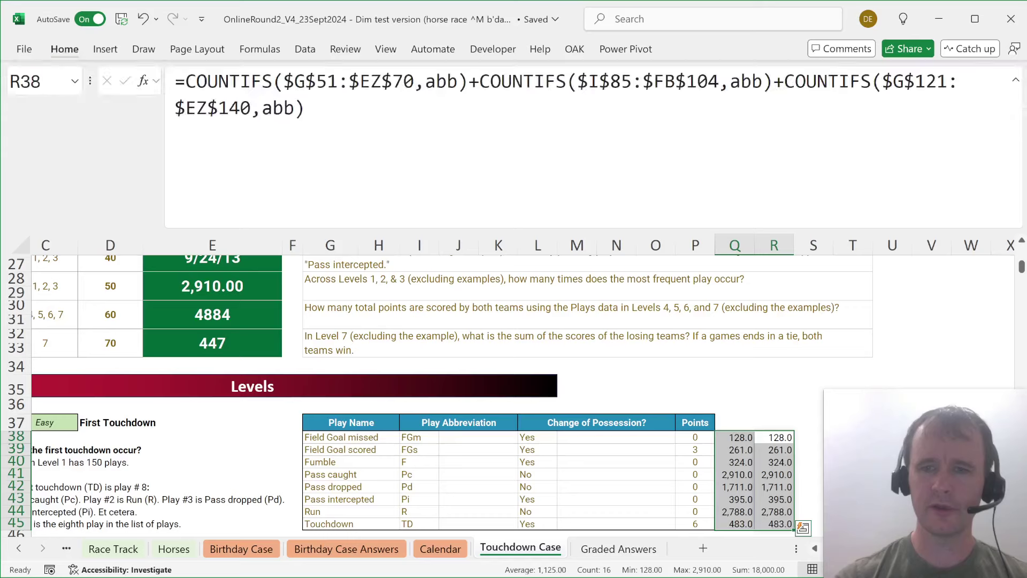
pyautogui.press('9')
# Compare the filled-down formula in Q38 with the spilling formula in R38.
pyautogui.press('Left')
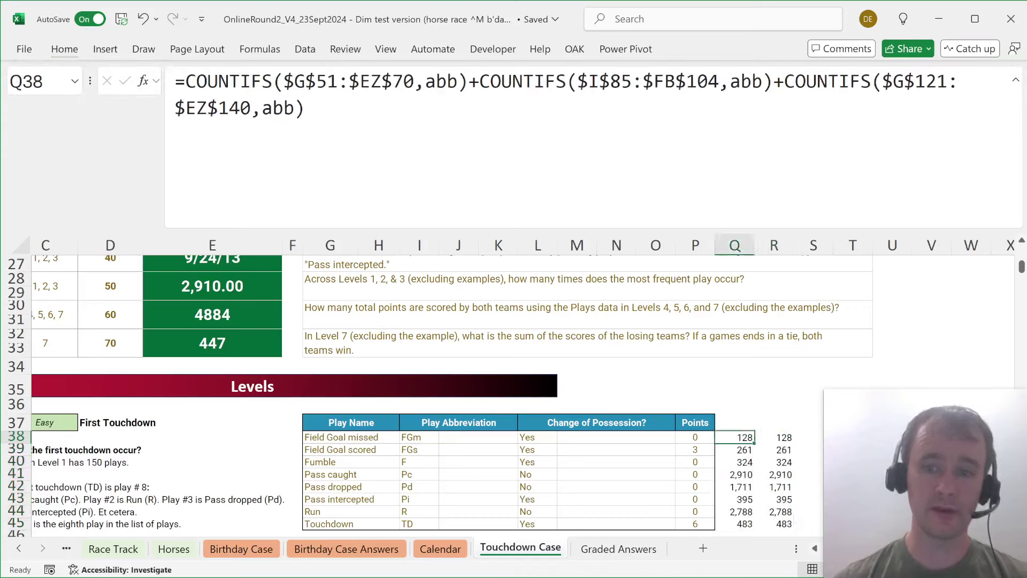
pyautogui.click(343, 81)
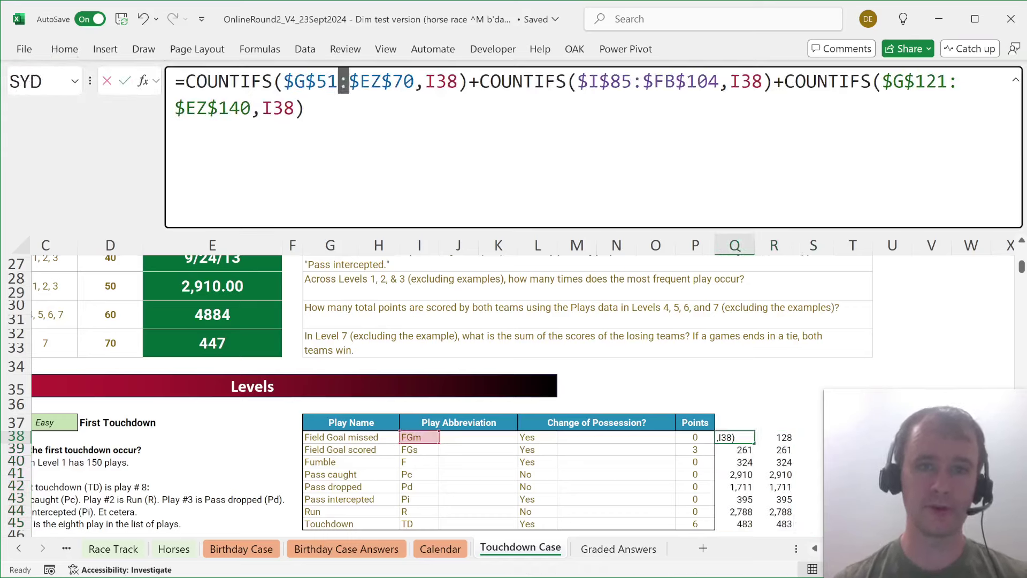
pyautogui.press('Escape')
pyautogui.press('Right')
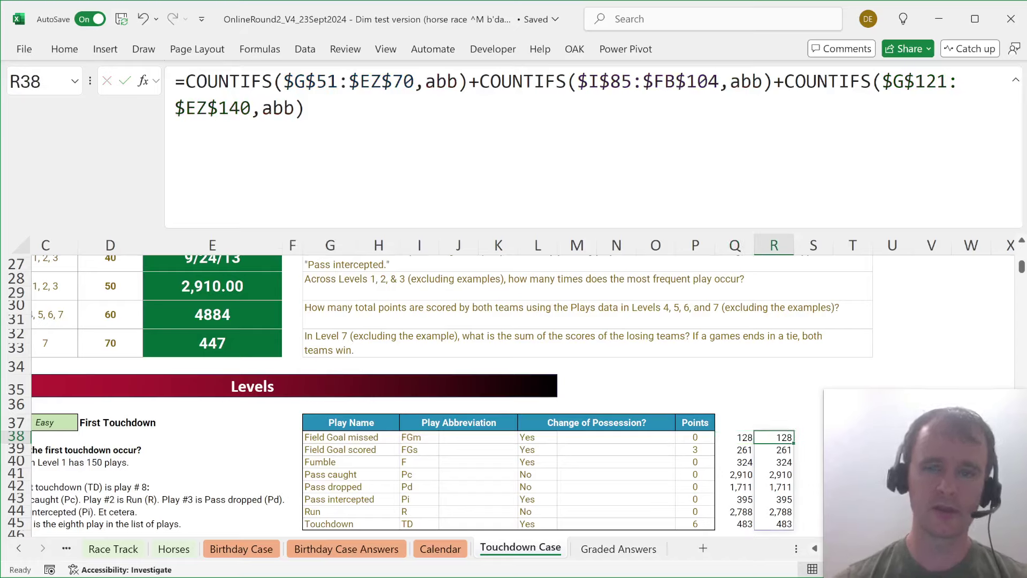